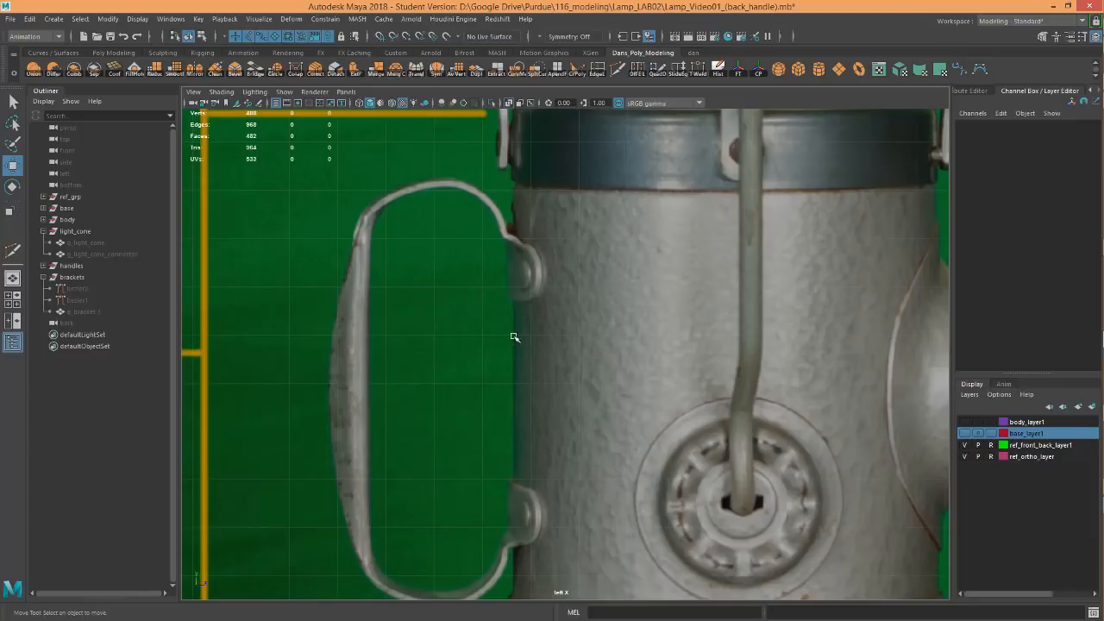
Examine the back handle's outline and its upper and lower mounting tabs in the side reference image
{"action": "scroll", "coordinate": [562, 290], "scroll_direction": "up", "scroll_amount": 2}
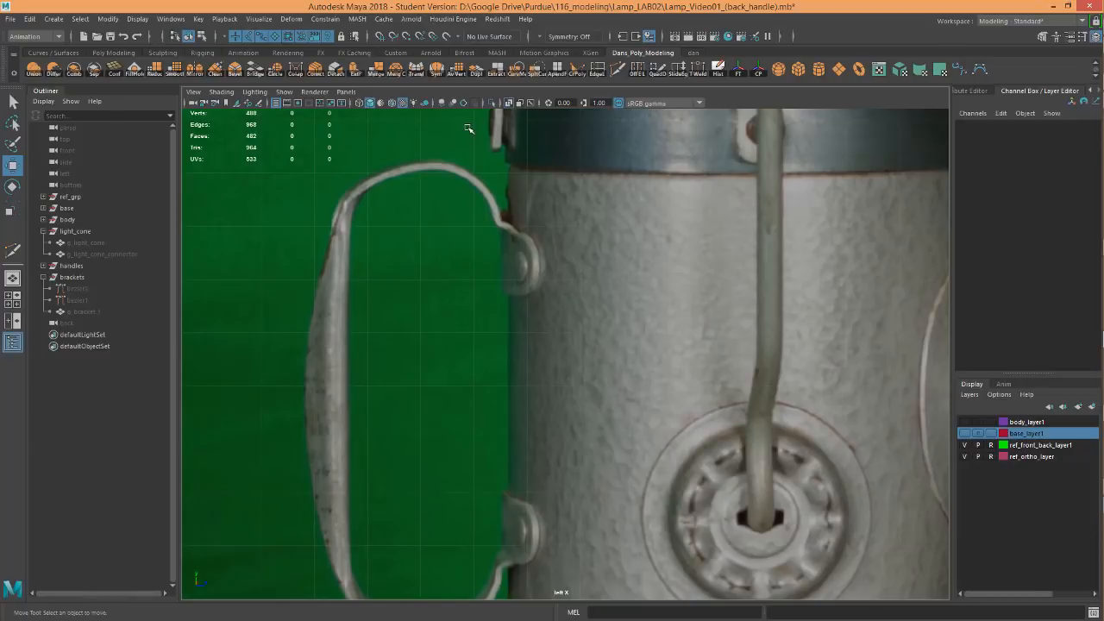
{"action": "middle_click_drag", "start_coordinate": [522, 299], "coordinate": [564, 286], "text": "alt"}
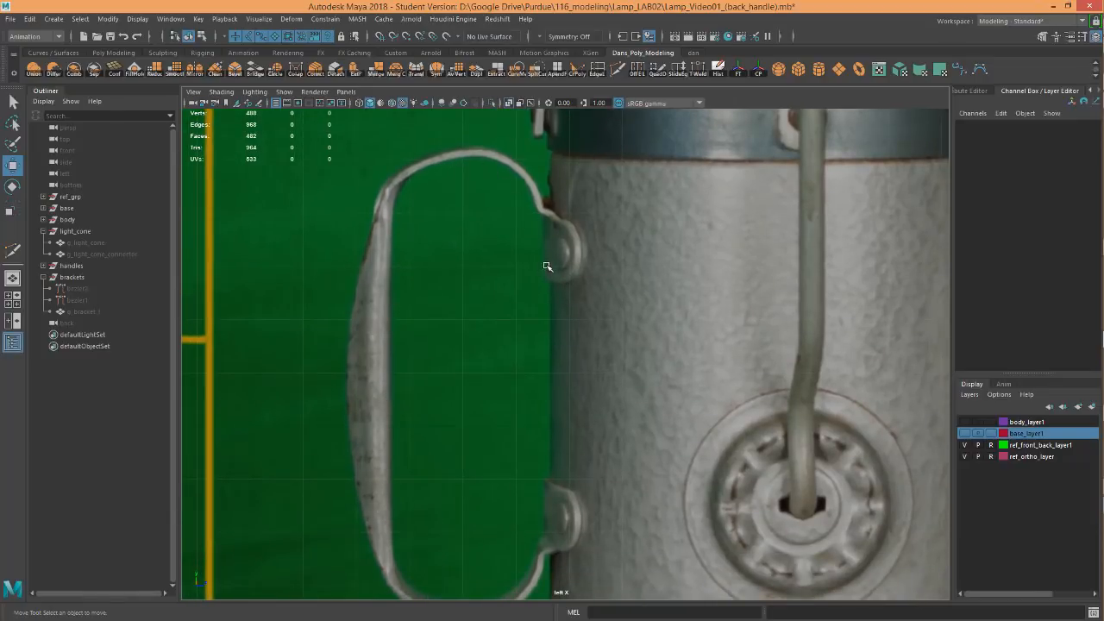
{"action": "scroll", "coordinate": [604, 332], "scroll_direction": "down", "scroll_amount": 3}
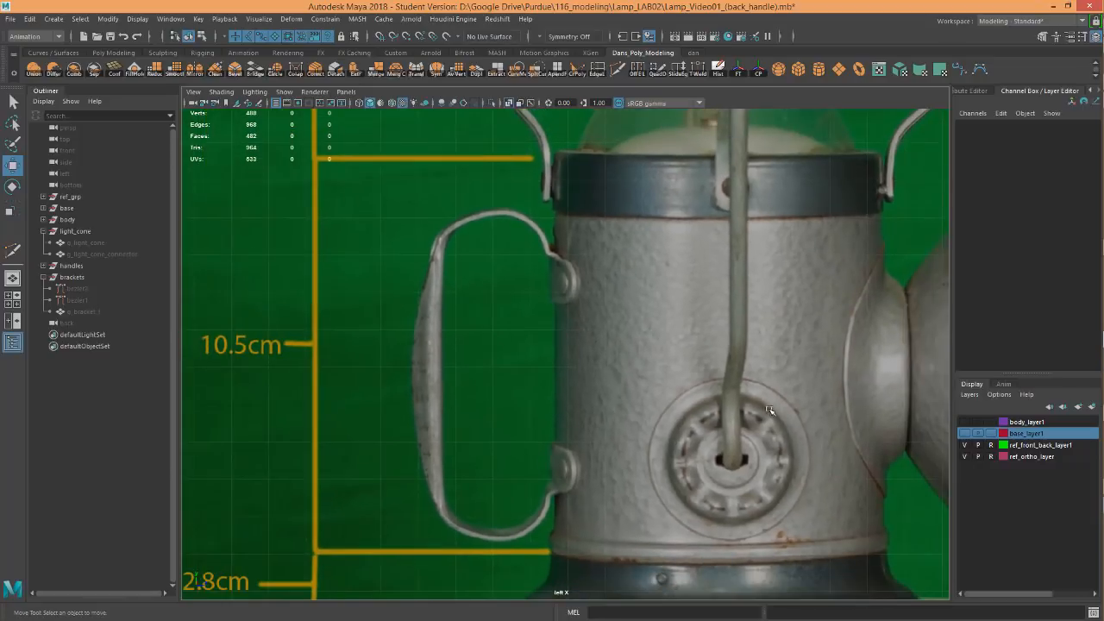
{"action": "scroll", "coordinate": [706, 393], "scroll_direction": "up", "scroll_amount": 2}
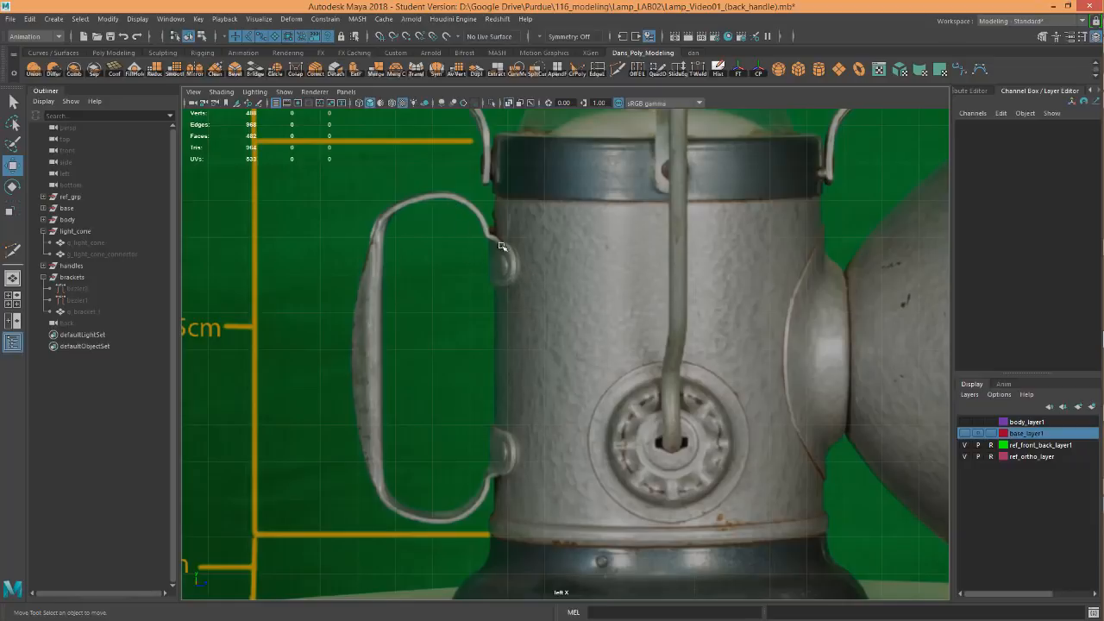
{"action": "right_click_drag", "start_coordinate": [490, 212], "coordinate": [733, 205], "text": "alt"}
{"action": "middle_click_drag", "start_coordinate": [460, 264], "coordinate": [530, 263], "text": "alt"}
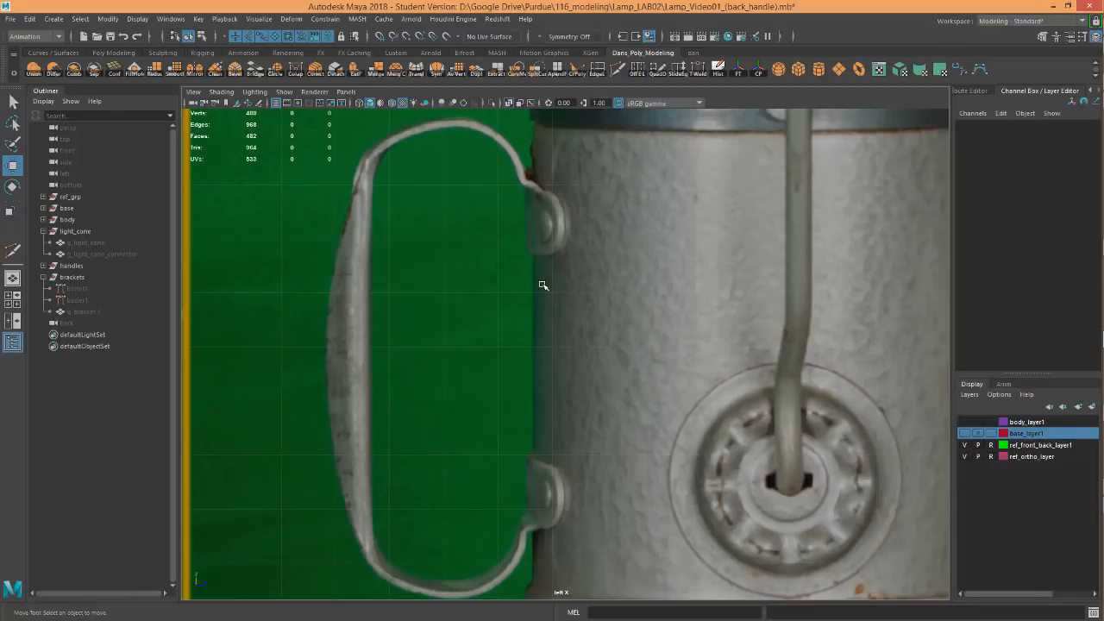
{"action": "middle_click_drag", "start_coordinate": [559, 261], "coordinate": [558, 334], "text": "alt"}
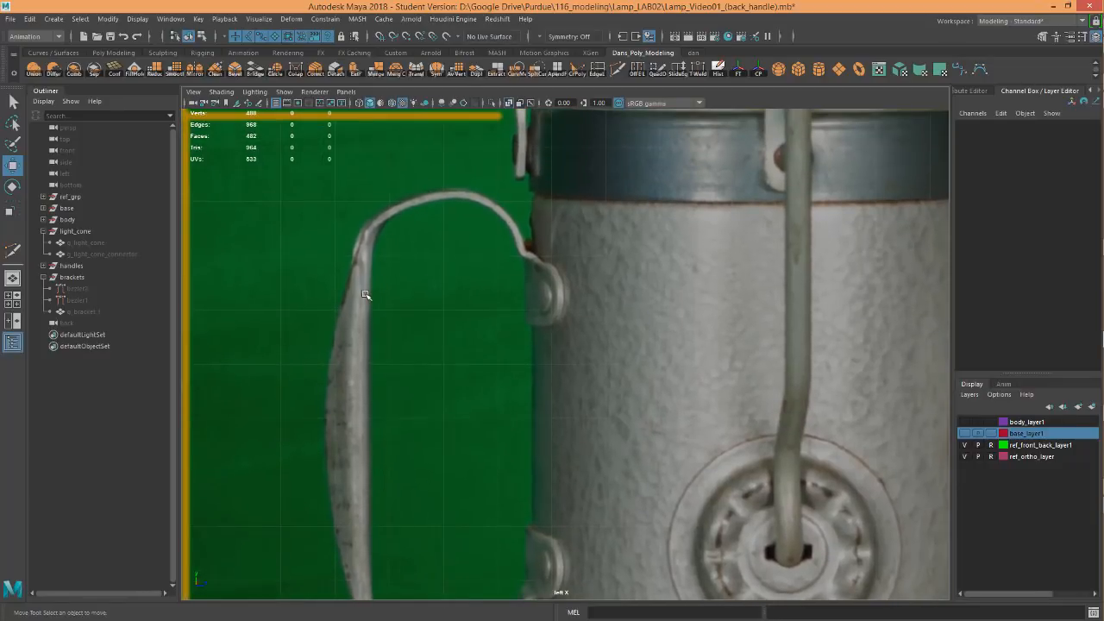
{"action": "middle_click_drag", "start_coordinate": [640, 533], "coordinate": [629, 369], "text": "alt"}
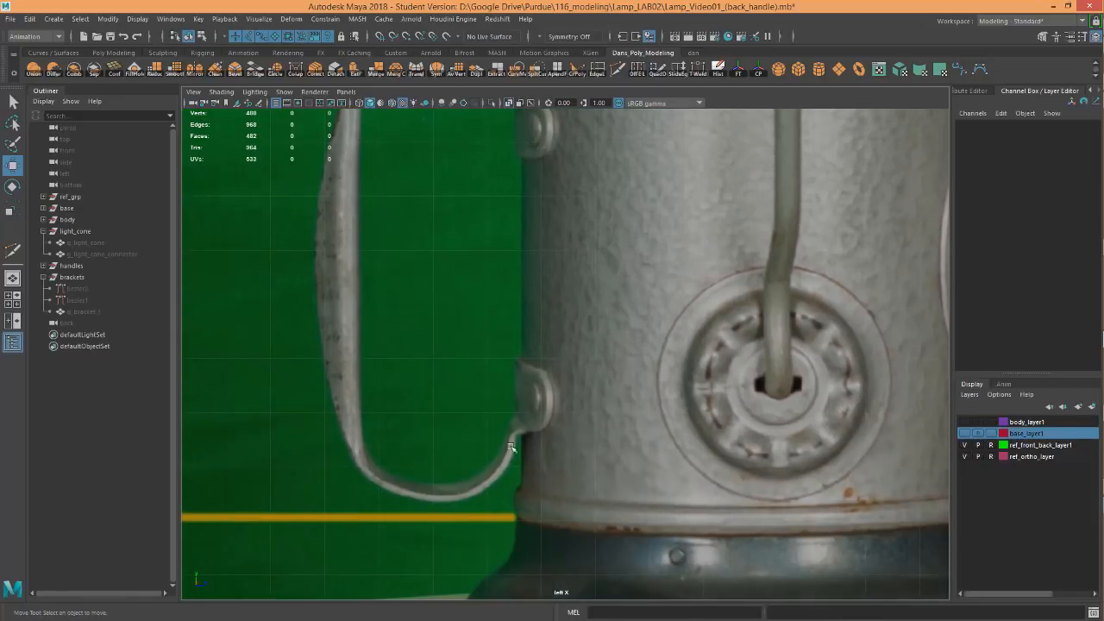
{"action": "middle_click_drag", "start_coordinate": [496, 299], "coordinate": [502, 483], "text": "alt"}
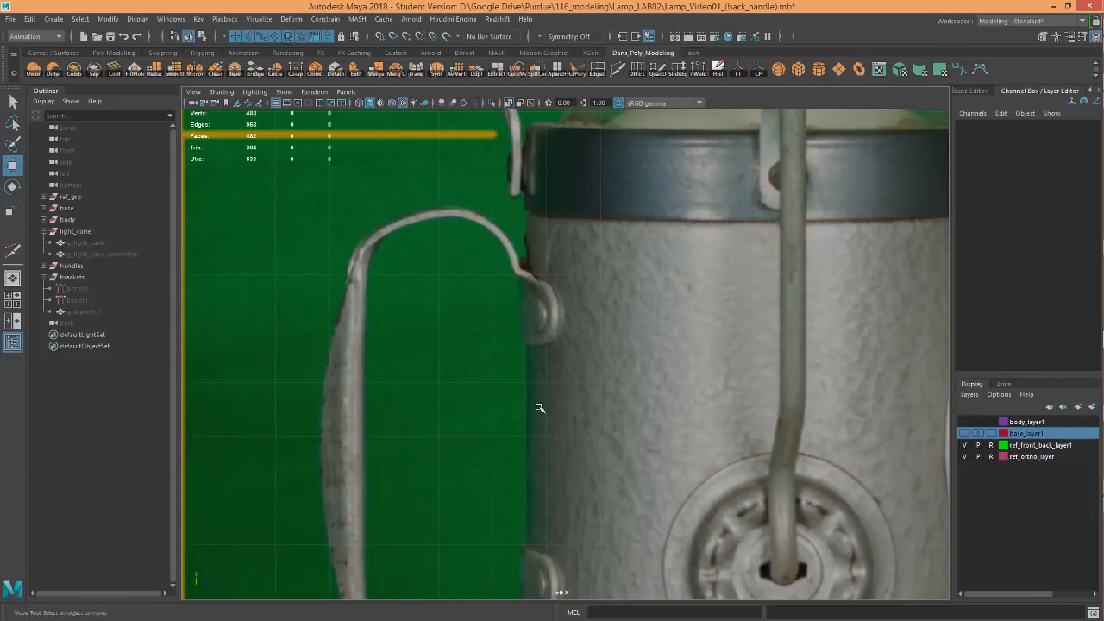
{"action": "middle_click_drag", "start_coordinate": [595, 377], "coordinate": [562, 382], "text": "alt"}
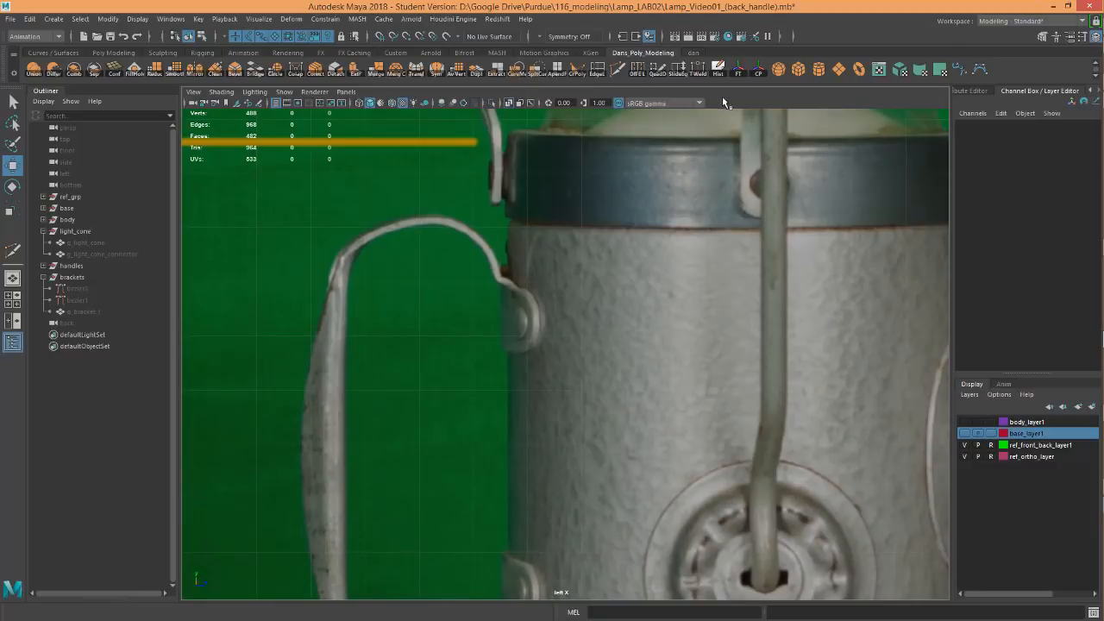
Start a Bezier curve at the bottom of the upper mounting tab and trace up past the tab to the handle's first bend
{"action": "left_click", "coordinate": [961, 70]}
{"action": "scroll", "coordinate": [451, 299], "scroll_direction": "up", "scroll_amount": 5}
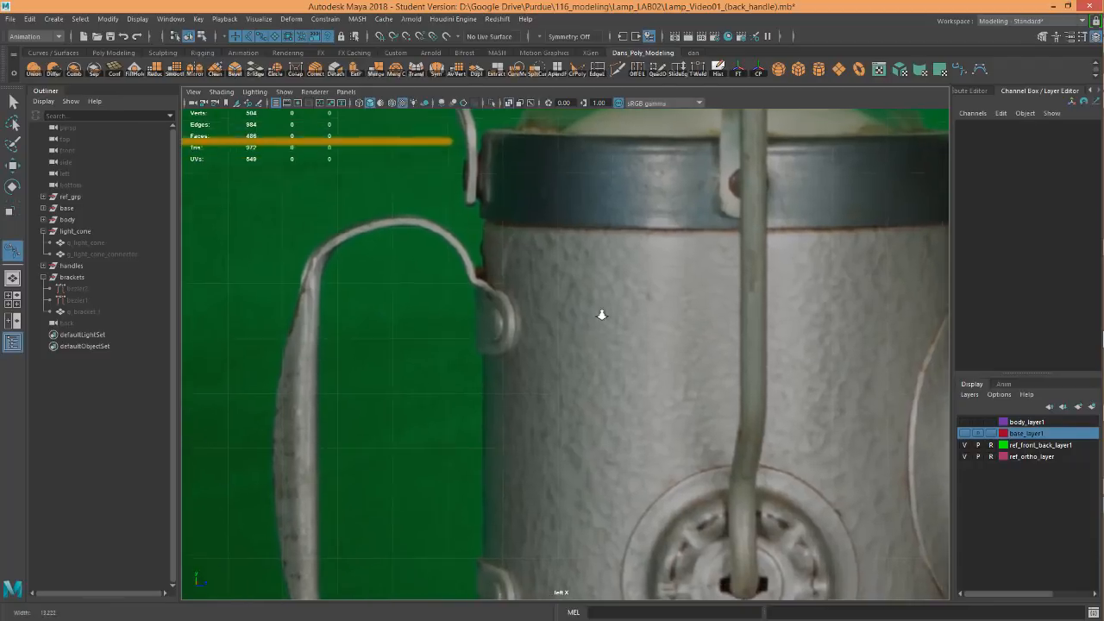
{"action": "scroll", "coordinate": [457, 310], "scroll_direction": "up", "scroll_amount": 1}
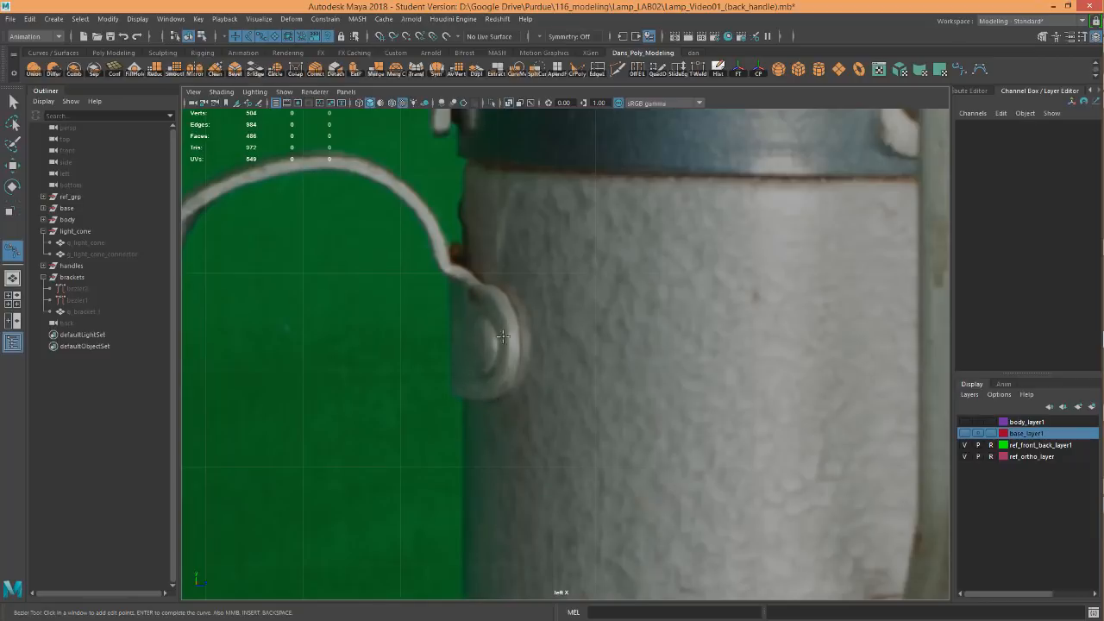
{"action": "middle_click_drag", "start_coordinate": [770, 405], "coordinate": [383, 359], "text": "alt"}
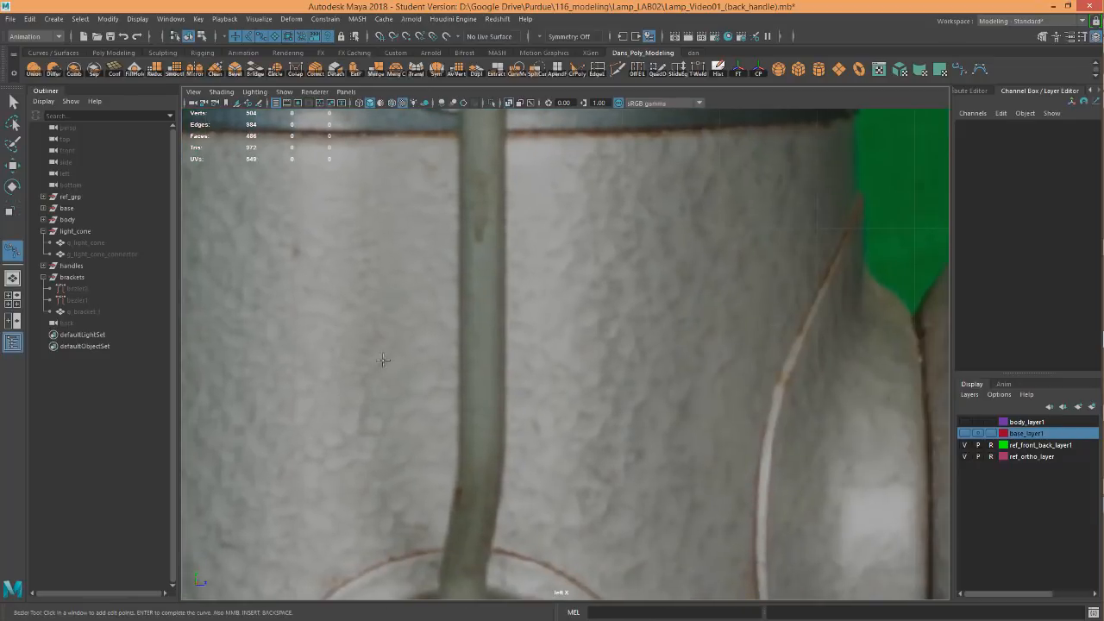
{"action": "middle_click_drag", "start_coordinate": [745, 343], "coordinate": [453, 229], "text": "alt"}
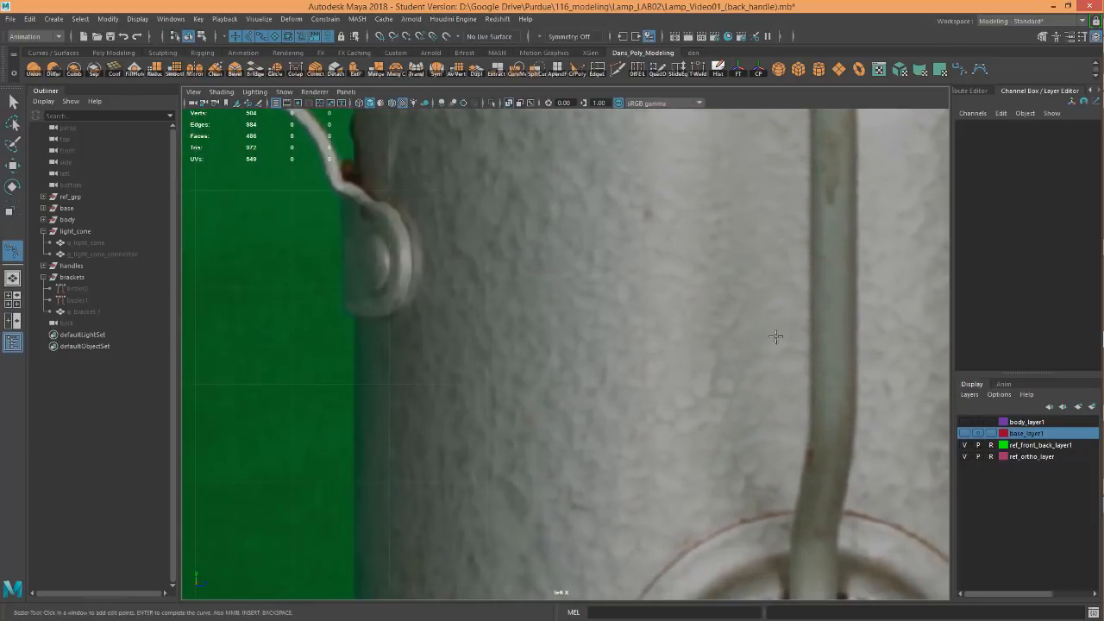
{"action": "middle_click_drag", "start_coordinate": [778, 337], "coordinate": [471, 214], "text": "alt"}
{"action": "middle_click_drag", "start_coordinate": [537, 381], "coordinate": [792, 505], "text": "alt"}
{"action": "middle_click_drag", "start_coordinate": [467, 328], "coordinate": [605, 394], "text": "alt"}
{"action": "mouse_move", "coordinate": [569, 340]}
{"action": "right_mouse_down", "text": "alt"}
{"action": "mouse_move", "coordinate": [594, 337]}
{"action": "mouse_move", "coordinate": [555, 328]}
{"action": "right_mouse_up", "text": "alt"}
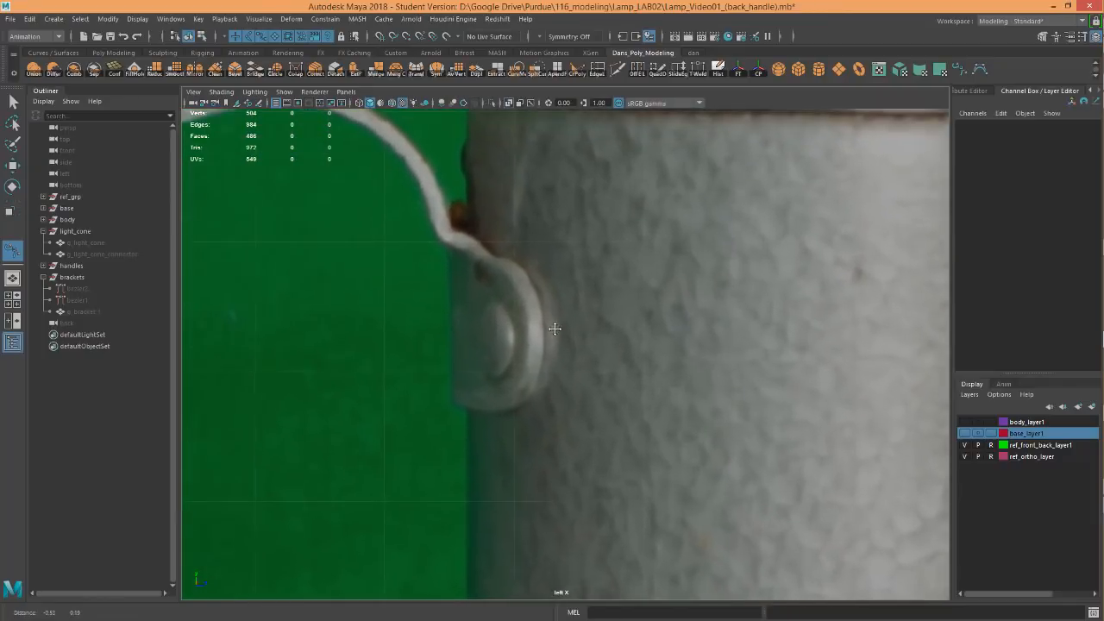
{"action": "middle_click_drag", "start_coordinate": [463, 320], "coordinate": [507, 343], "text": "alt"}
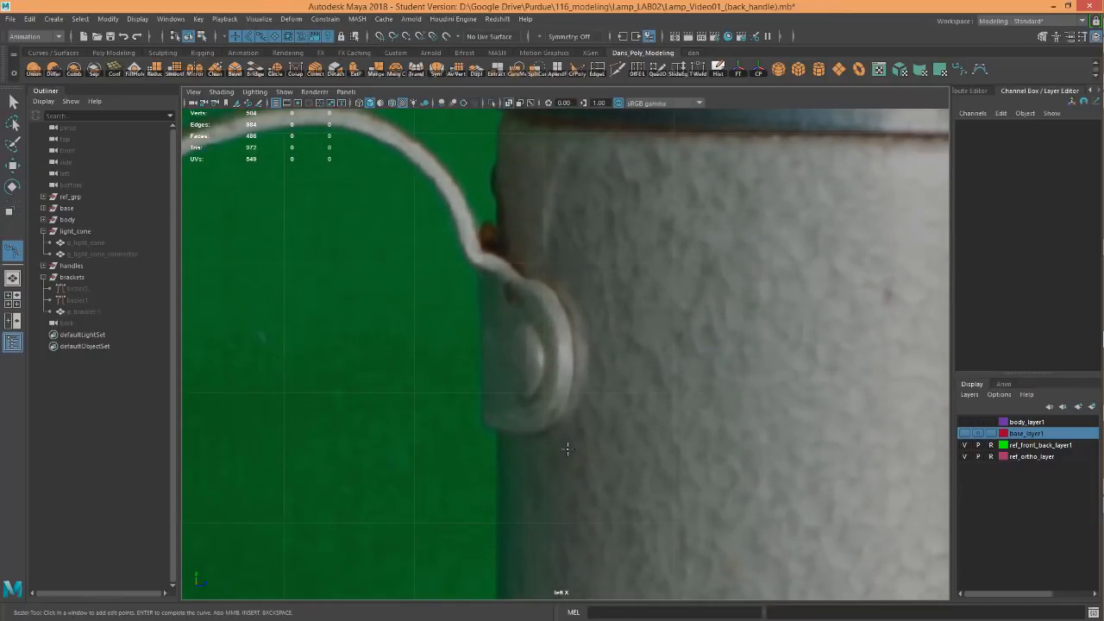
{"action": "left_click", "coordinate": [505, 433]}
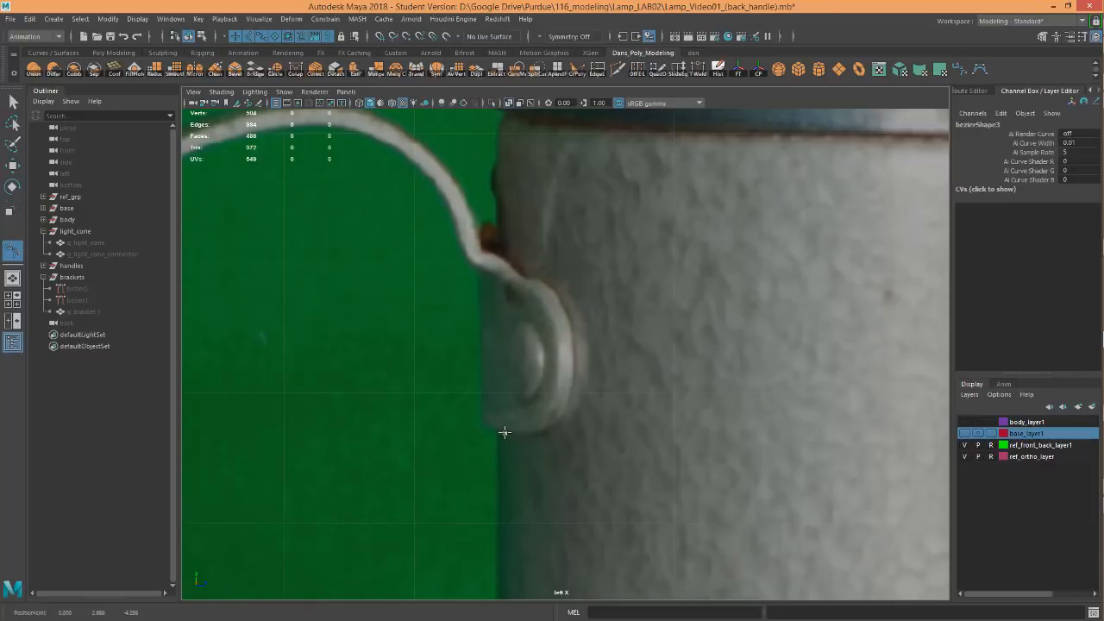
{"action": "left_click", "coordinate": [503, 274]}
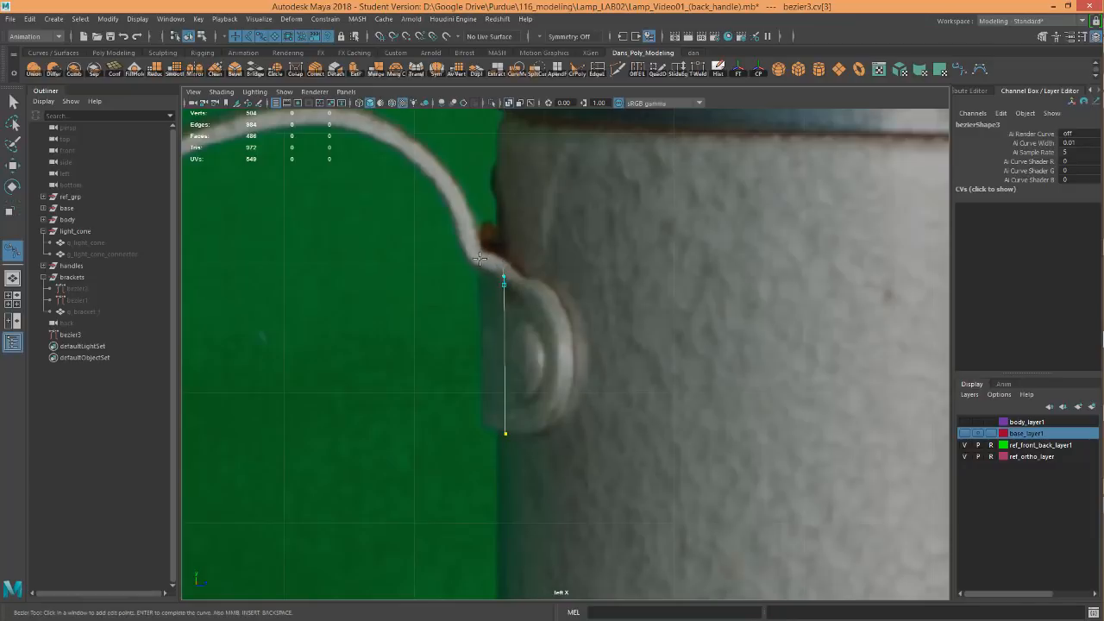
{"action": "left_click_drag", "start_coordinate": [479, 258], "coordinate": [465, 216]}
Continue the Bezier curve up the handle's inner bend and over the top of its arch, redoing the misplaced point
{"action": "middle_click_drag", "start_coordinate": [405, 214], "coordinate": [527, 264], "text": "alt"}
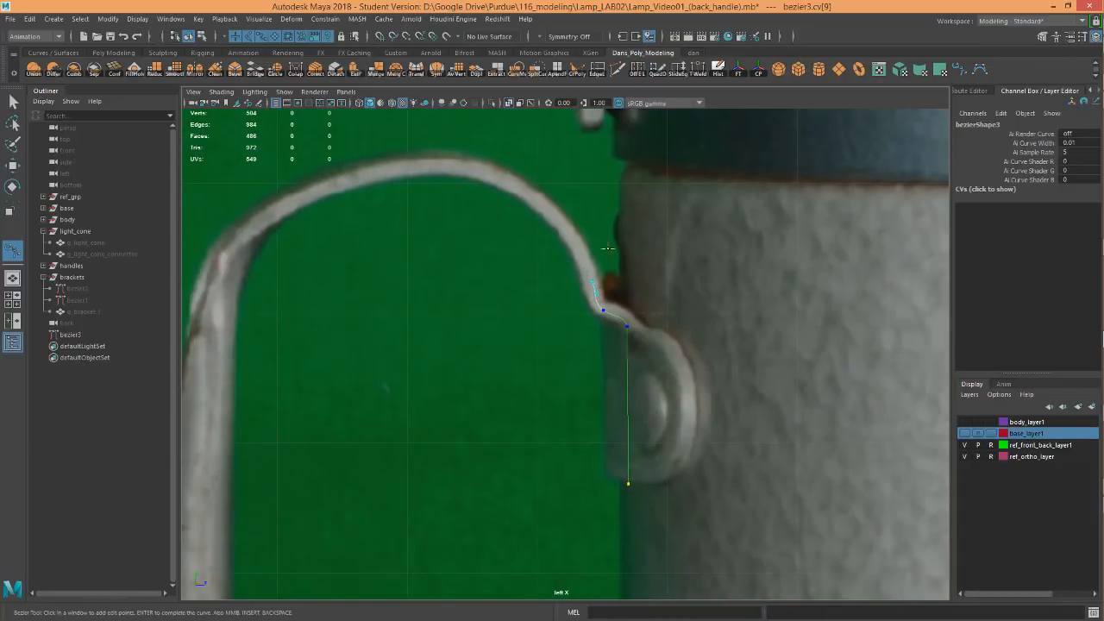
{"action": "scroll", "coordinate": [645, 307], "scroll_direction": "up", "scroll_amount": 3}
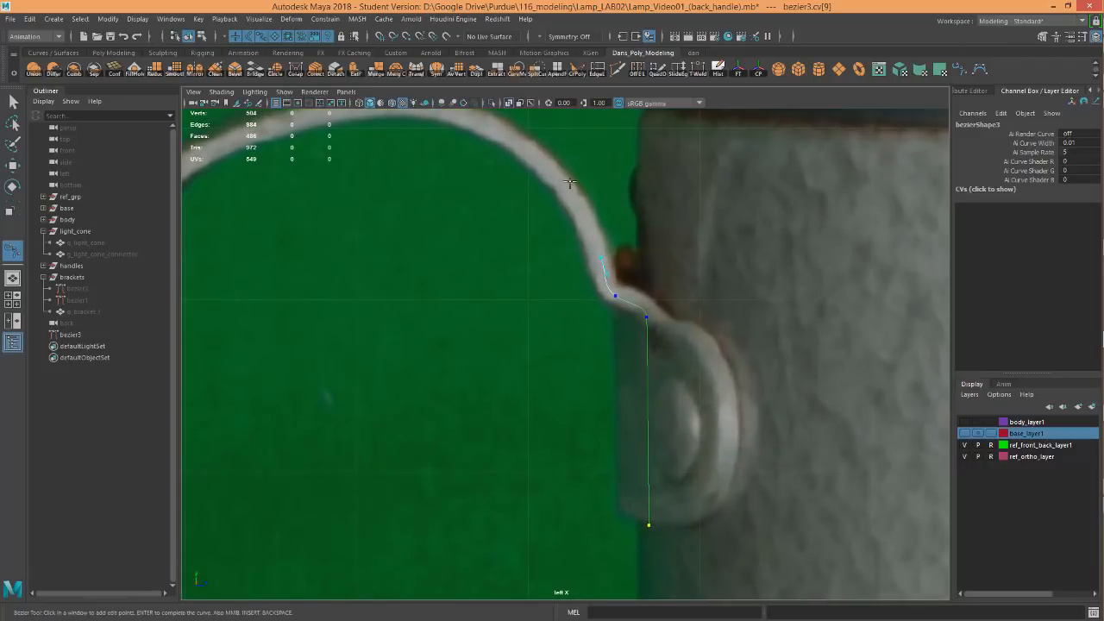
{"action": "middle_click_drag", "start_coordinate": [570, 183], "coordinate": [576, 257], "text": "alt"}
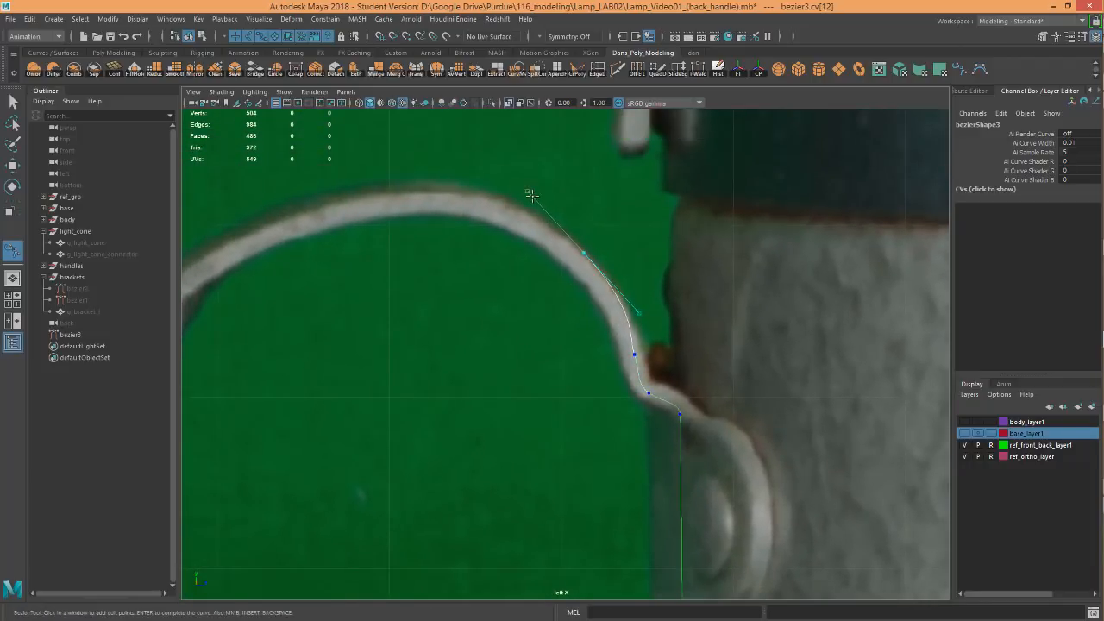
{"action": "key", "text": "ctrl+z"}
{"action": "left_click_drag", "start_coordinate": [618, 296], "coordinate": [598, 267]}
{"action": "middle_click_drag", "start_coordinate": [449, 201], "coordinate": [517, 206], "text": "alt"}
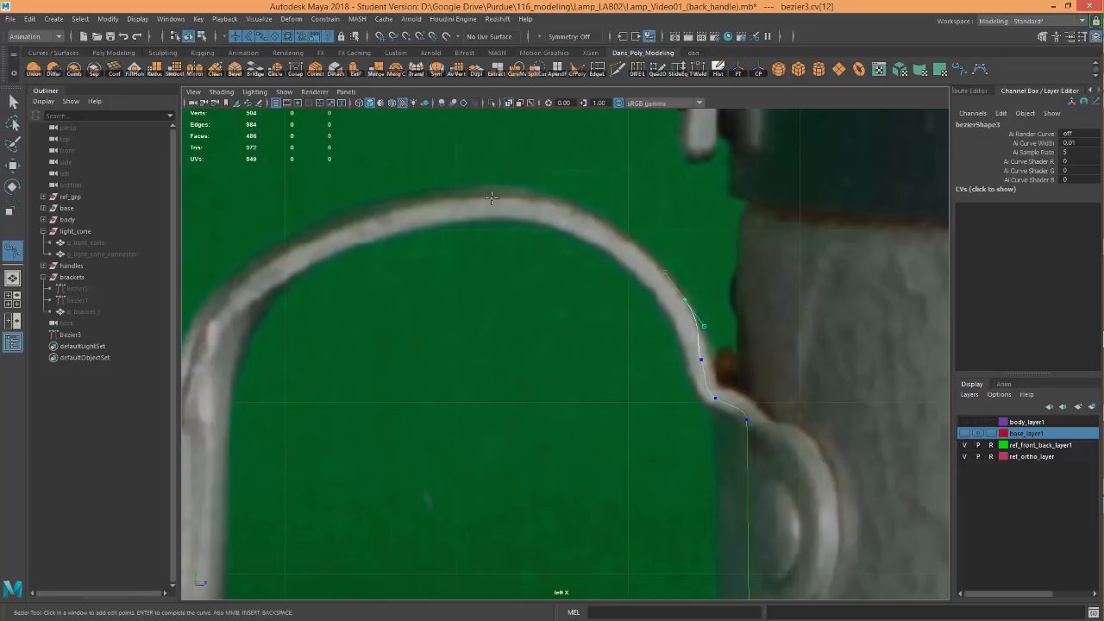
{"action": "left_click_drag", "start_coordinate": [492, 197], "coordinate": [354, 190]}
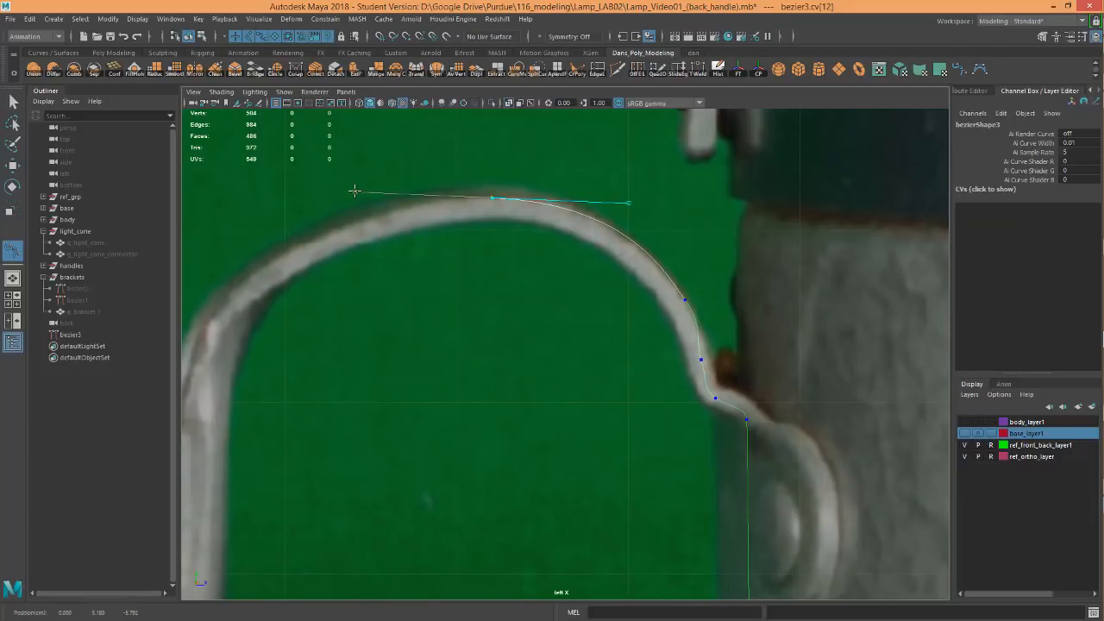
Add two curve points around the handle's upper outer corner, following the bend down toward the grip
{"action": "middle_click_drag", "start_coordinate": [344, 215], "coordinate": [468, 158], "text": "alt"}
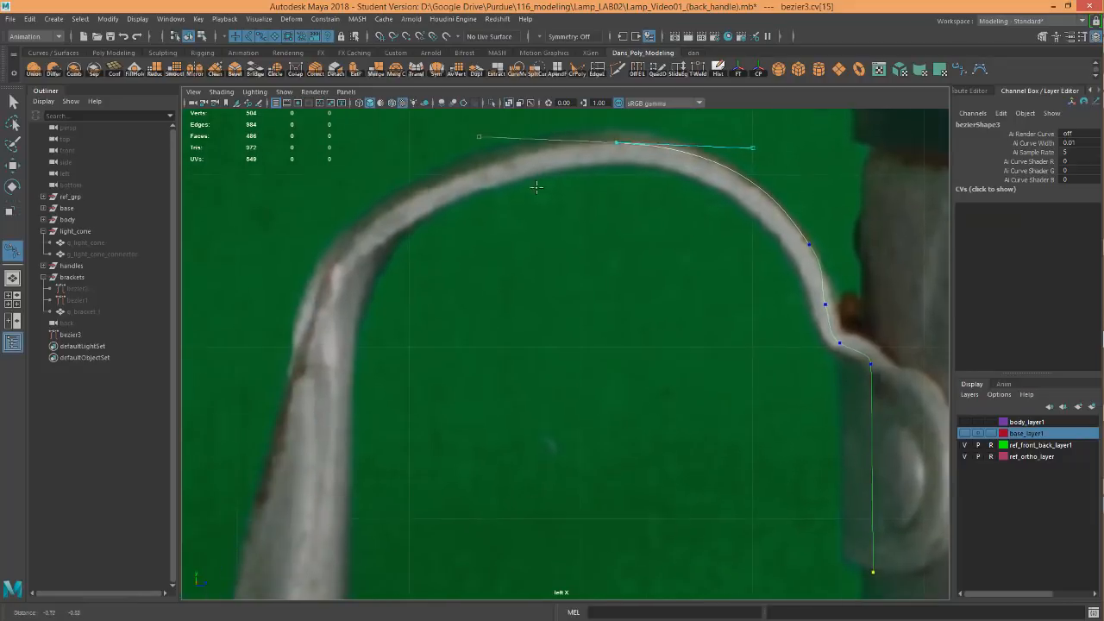
{"action": "left_click_drag", "start_coordinate": [368, 228], "coordinate": [349, 245]}
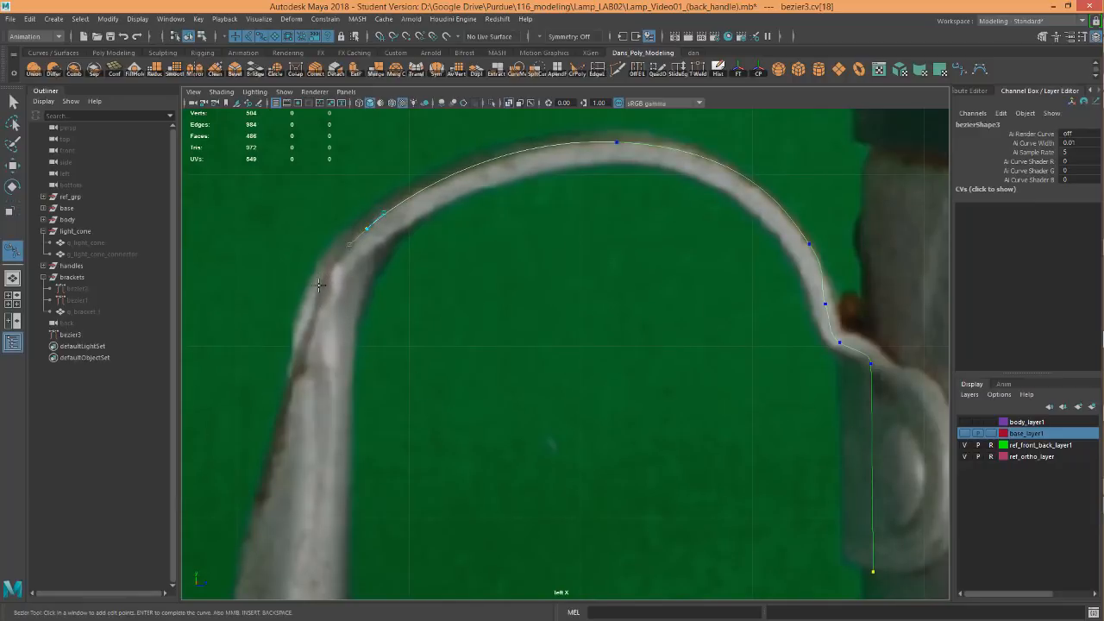
{"action": "left_click_drag", "start_coordinate": [319, 285], "coordinate": [302, 314]}
{"action": "middle_click_drag", "start_coordinate": [298, 335], "coordinate": [377, 278], "text": "alt"}
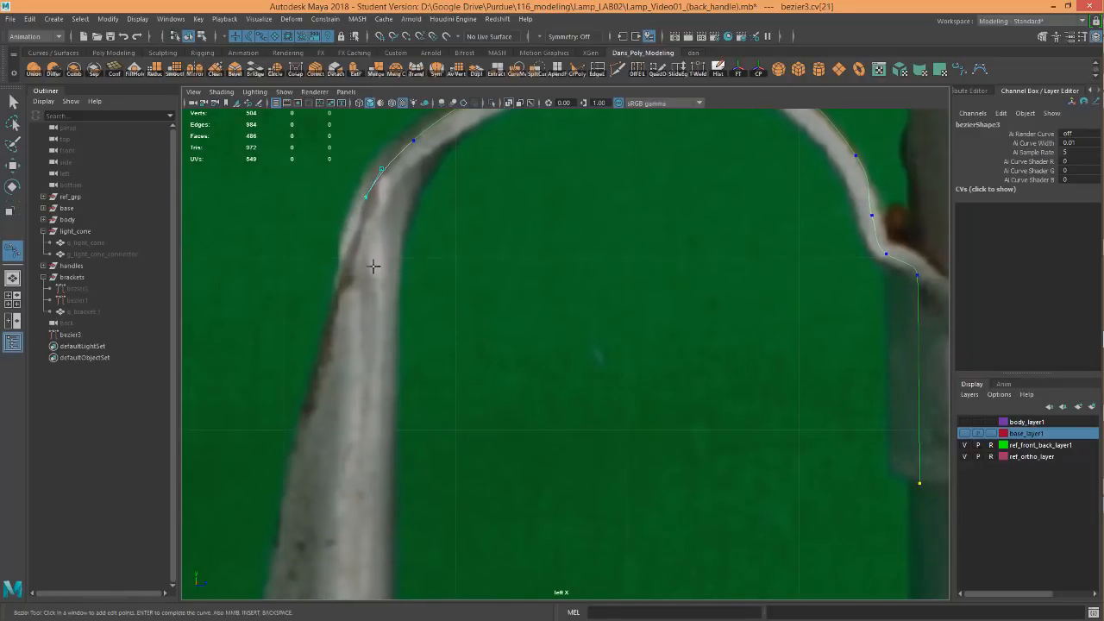
Extend the curve down the straight grip to about the handle's mid-height and finish the curve
{"action": "left_click_drag", "start_coordinate": [372, 258], "coordinate": [368, 351]}
{"action": "key", "text": "ctrl+z"}
{"action": "middle_click_drag", "start_coordinate": [421, 578], "coordinate": [477, 192], "text": "alt"}
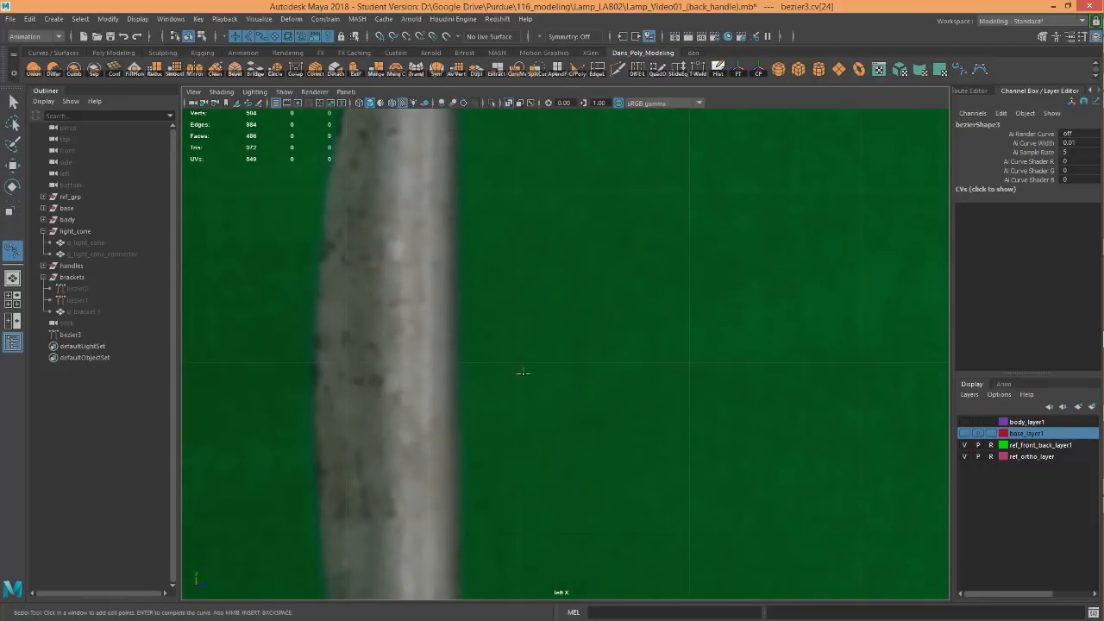
{"action": "scroll", "coordinate": [543, 392], "scroll_direction": "down", "scroll_amount": 8}
{"action": "scroll", "coordinate": [543, 391], "scroll_direction": "up", "scroll_amount": 2}
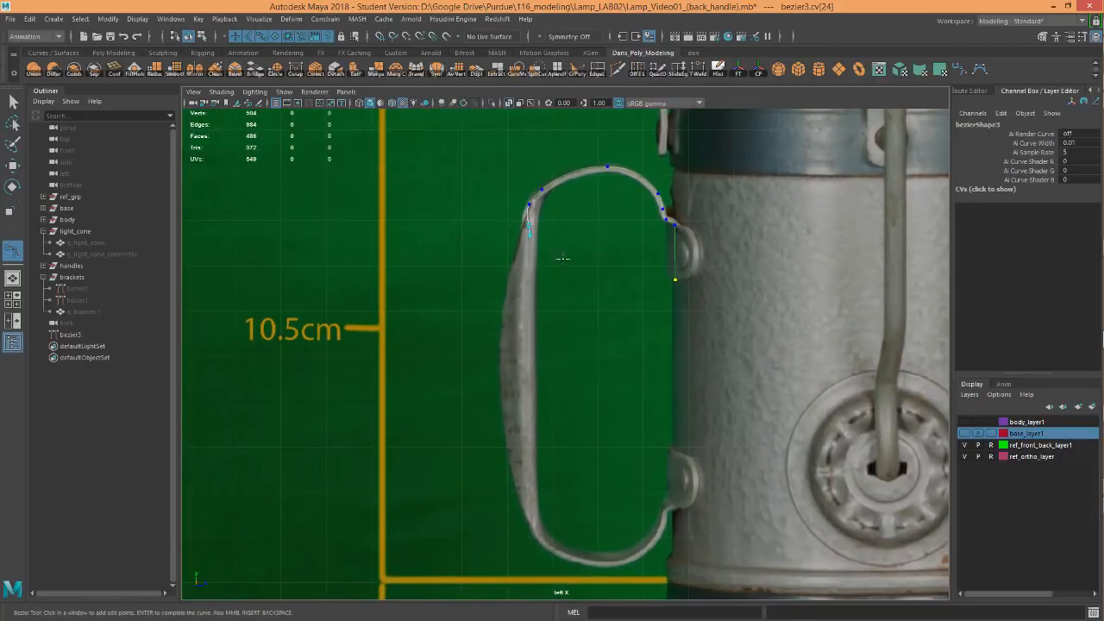
{"action": "scroll", "coordinate": [562, 258], "scroll_direction": "up", "scroll_amount": 2}
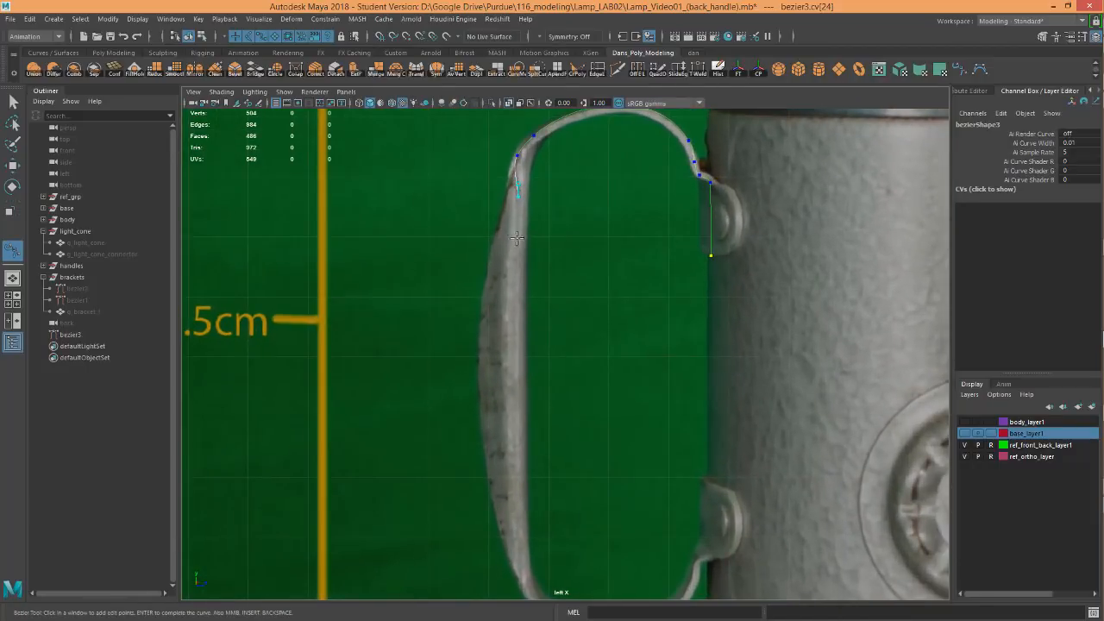
{"action": "scroll", "coordinate": [513, 391], "scroll_direction": "up", "scroll_amount": 2}
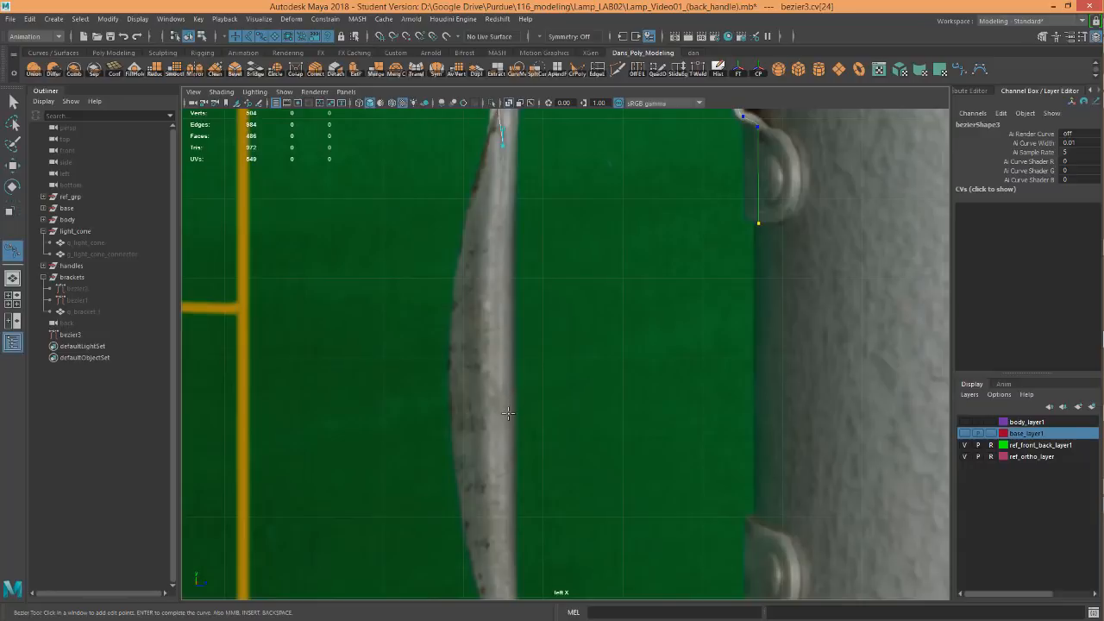
{"action": "left_click", "coordinate": [508, 413]}
{"action": "middle_click_drag", "start_coordinate": [537, 302], "coordinate": [552, 359], "text": "alt"}
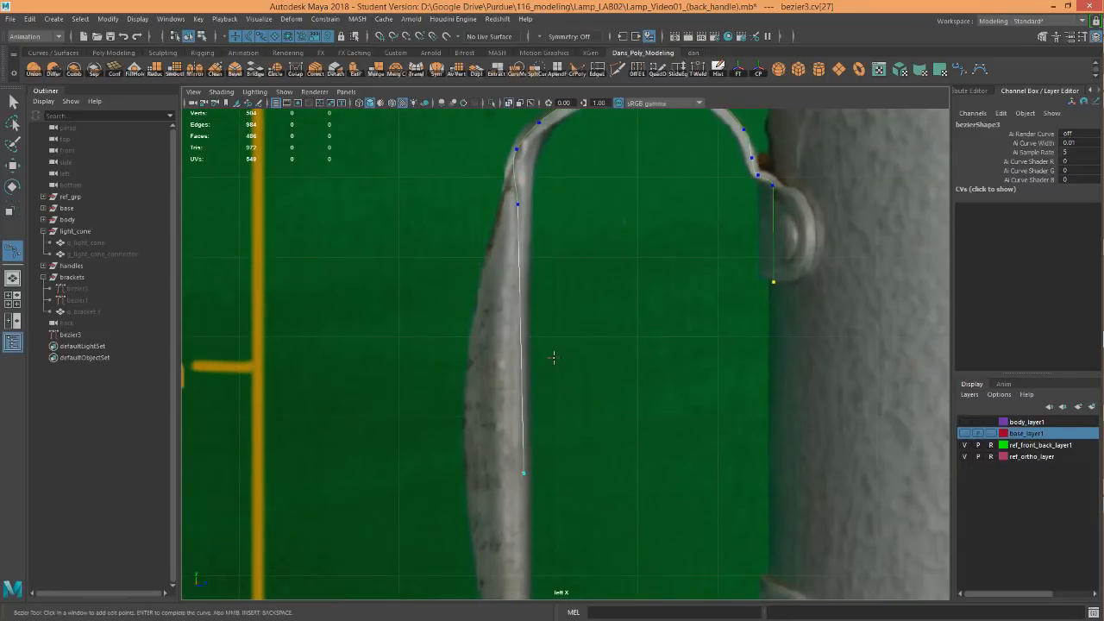
{"action": "key", "text": "Return"}
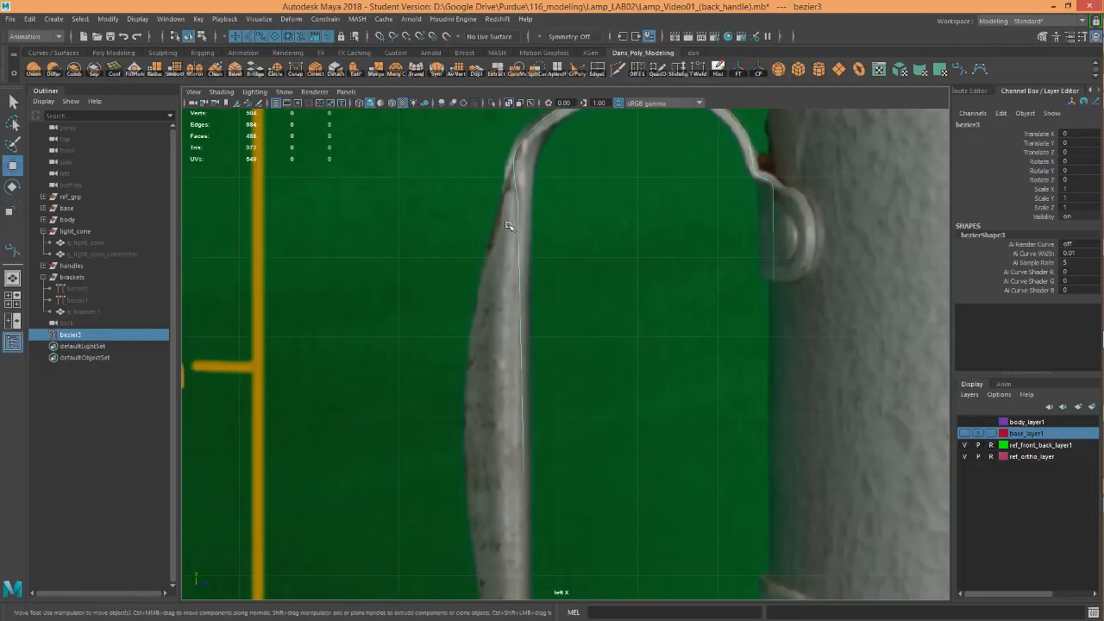
Select the control vertices along the grip and scale them flat horizontally so that the section is perfectly vertical
{"action": "right_click_drag", "start_coordinate": [518, 249], "coordinate": [476, 250]}
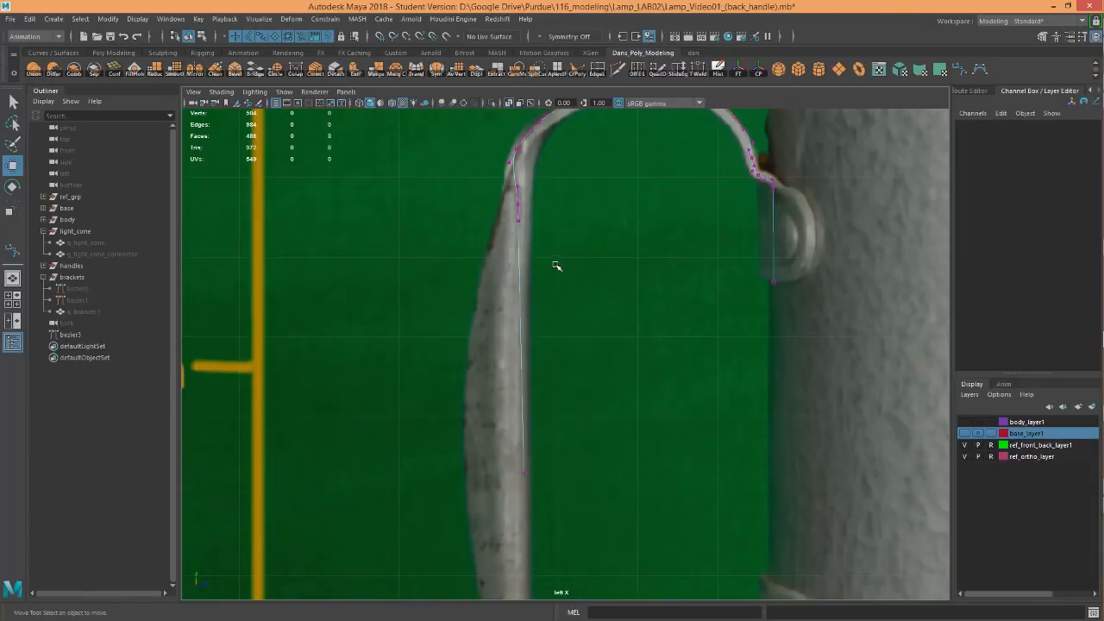
{"action": "left_click_drag", "start_coordinate": [583, 524], "coordinate": [431, 183]}
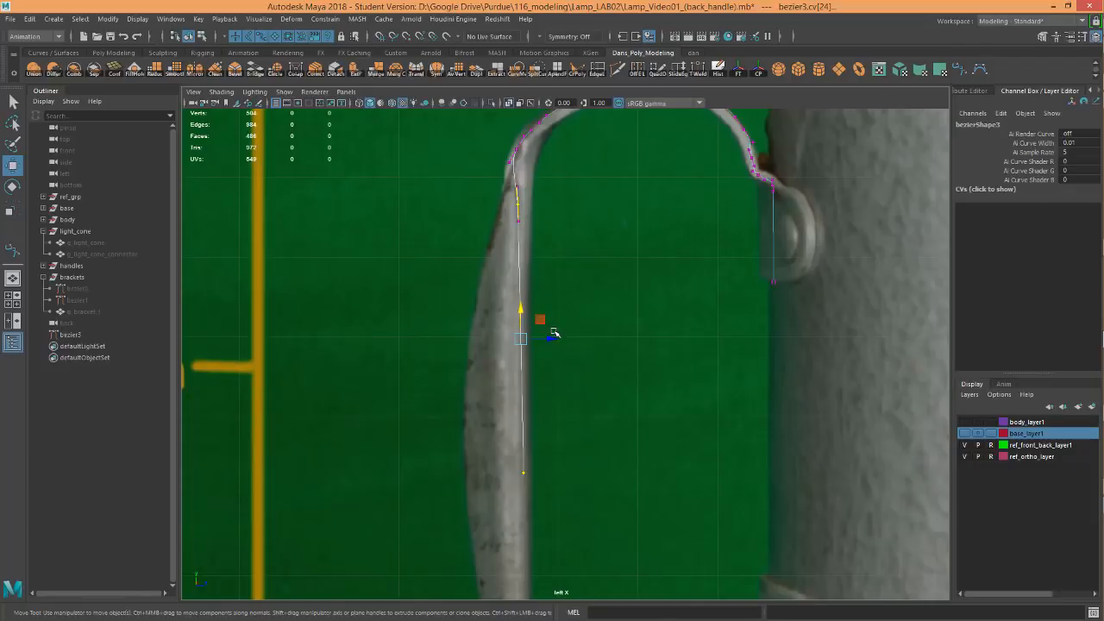
{"action": "key", "text": "r"}
{"action": "middle_click_drag", "start_coordinate": [764, 239], "coordinate": [644, 297], "text": "alt"}
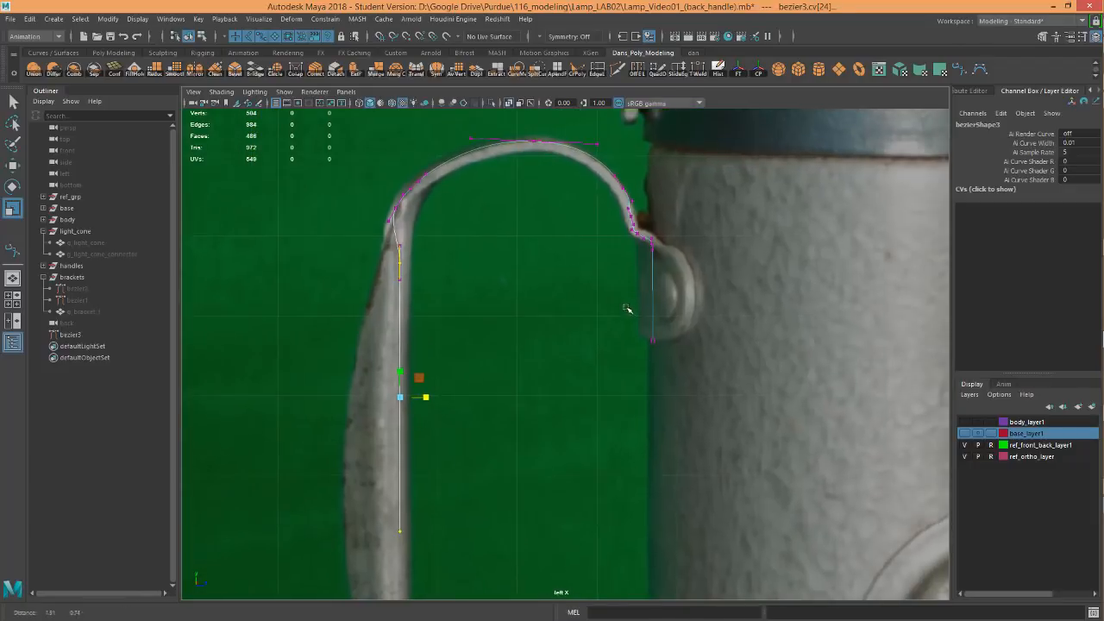
{"action": "scroll", "coordinate": [385, 230], "scroll_direction": "up", "scroll_amount": 4}
{"action": "middle_click_drag", "start_coordinate": [449, 286], "coordinate": [618, 426], "text": "alt"}
{"action": "scroll", "coordinate": [515, 303], "scroll_direction": "up", "scroll_amount": 3}
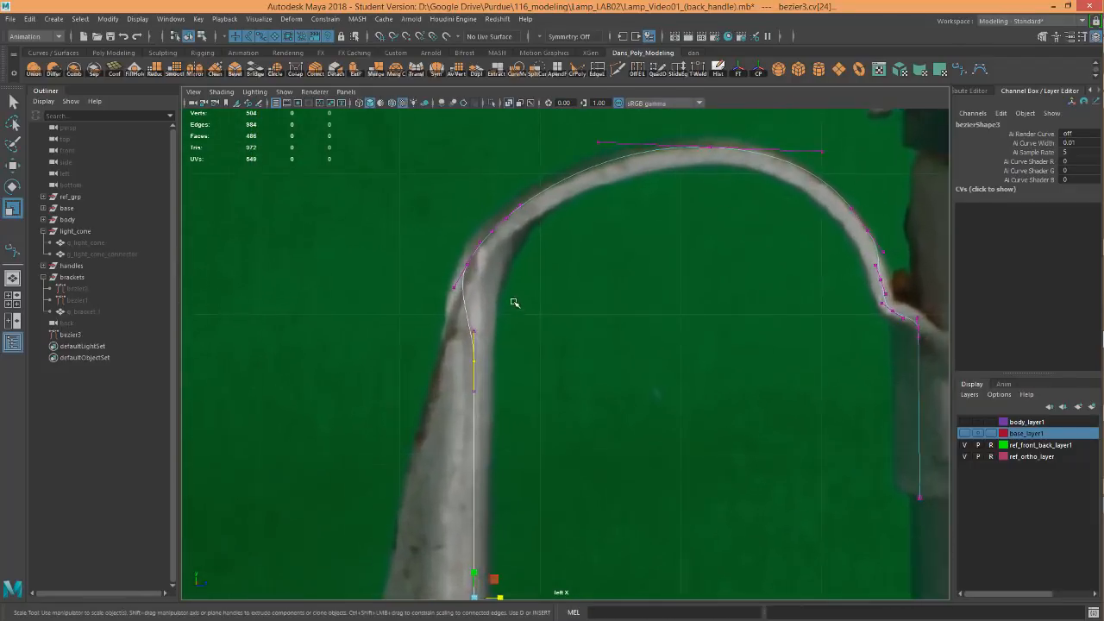
Reposition the two curve points around the handle's upper outer corner so that the curve follows the bend in the reference
{"action": "left_click", "coordinate": [417, 226]}
{"action": "left_click_drag", "start_coordinate": [446, 230], "coordinate": [498, 229]}
{"action": "key", "text": "w"}
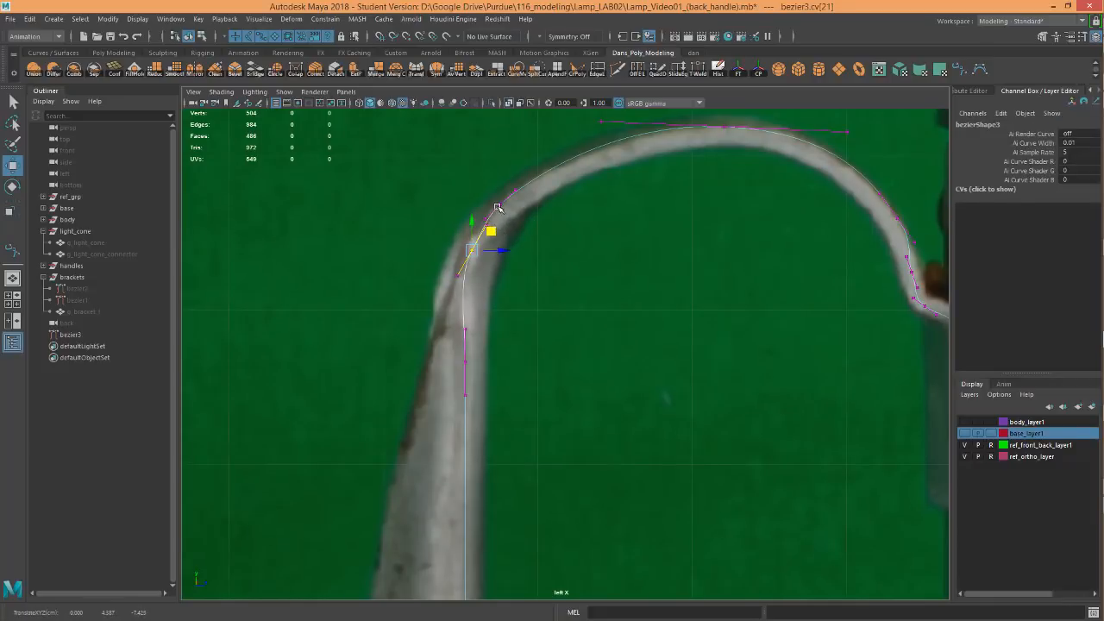
{"action": "scroll", "coordinate": [499, 207], "scroll_direction": "up", "scroll_amount": 2}
{"action": "middle_click_drag", "start_coordinate": [504, 181], "coordinate": [526, 292], "text": "alt"}
{"action": "left_click", "coordinate": [520, 247]}
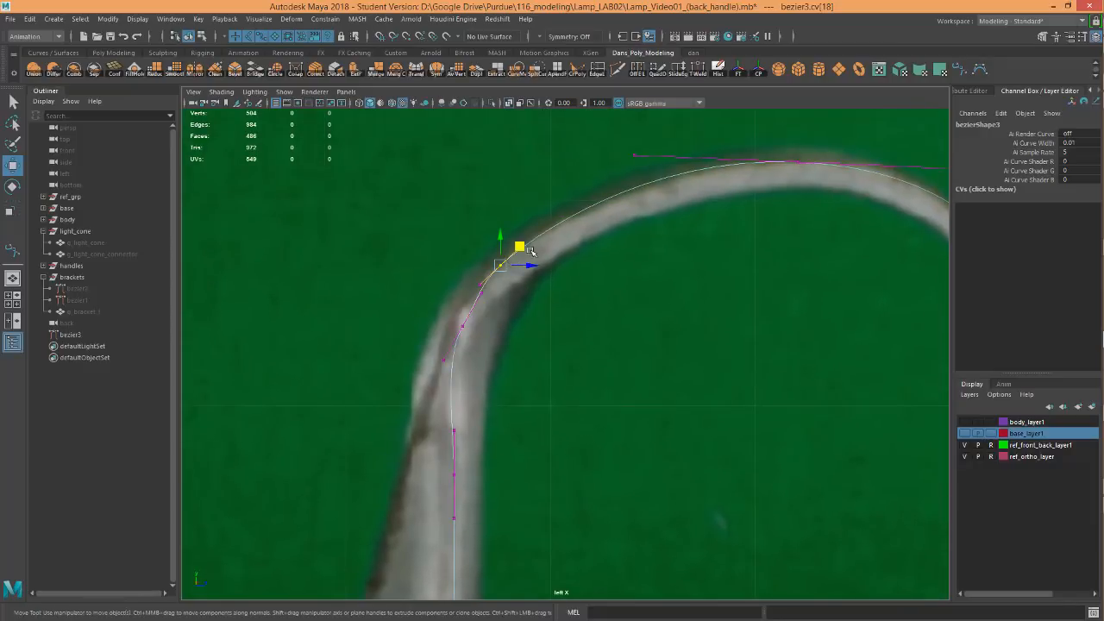
{"action": "left_click_drag", "start_coordinate": [523, 250], "coordinate": [551, 224]}
{"action": "left_click_drag", "start_coordinate": [505, 265], "coordinate": [539, 236]}
Select the point at the top of the arch and shorten its tangent handles slightly toward the apex
{"action": "left_click_drag", "start_coordinate": [777, 256], "coordinate": [718, 187]}
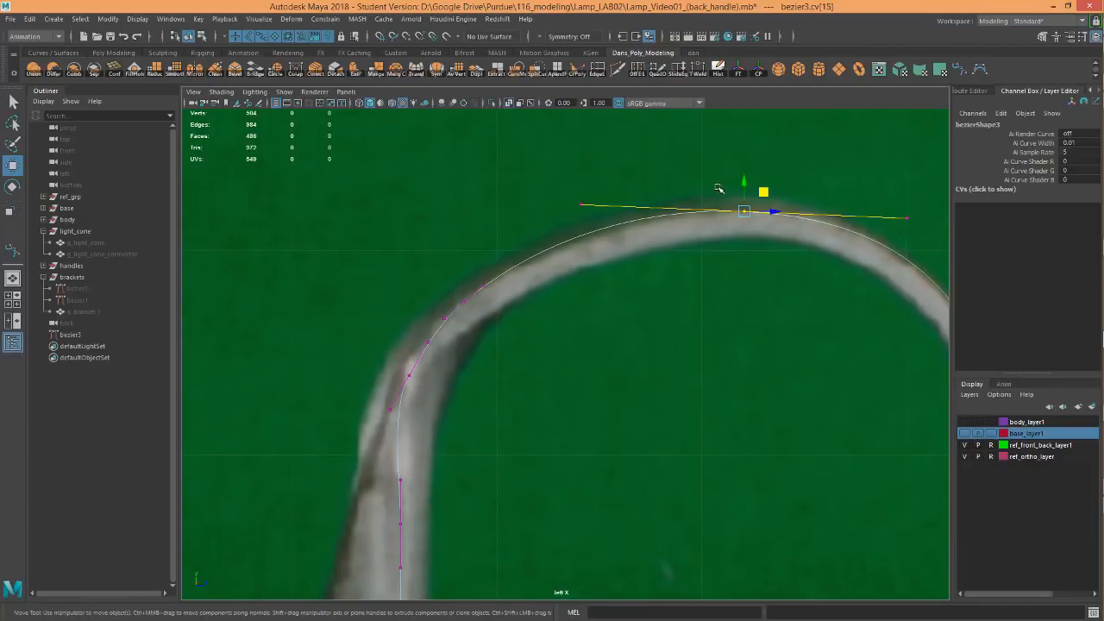
{"action": "left_click", "coordinate": [582, 204]}
{"action": "mouse_move", "coordinate": [611, 183]}
{"action": "left_mouse_down"}
{"action": "mouse_move", "coordinate": [614, 196]}
{"action": "mouse_move", "coordinate": [620, 187]}
{"action": "left_mouse_up"}
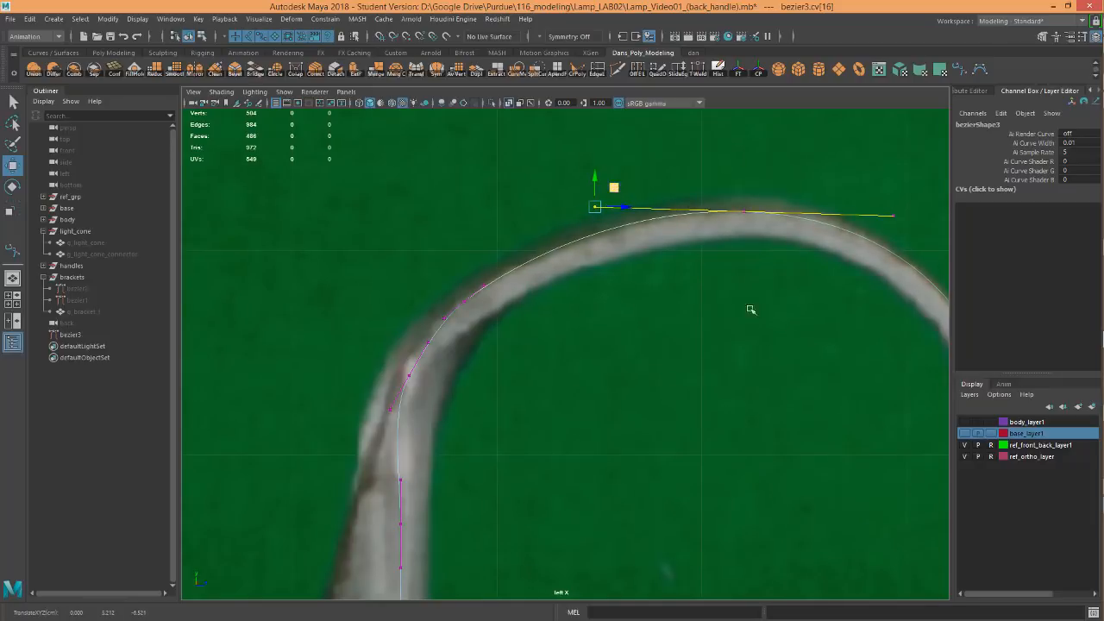
Select the control vertices along the straight grip and shift them slightly sideways to match the reference
{"action": "right_click_drag", "start_coordinate": [770, 351], "coordinate": [677, 320], "text": "alt"}
{"action": "middle_click_drag", "start_coordinate": [675, 307], "coordinate": [617, 253], "text": "alt"}
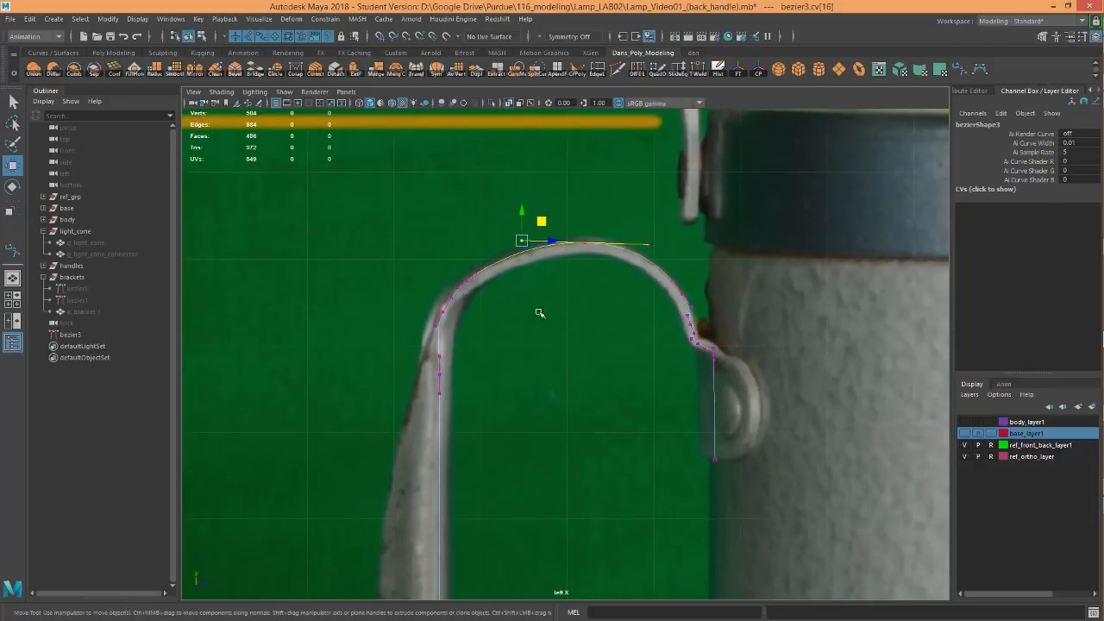
{"action": "middle_click_drag", "start_coordinate": [588, 385], "coordinate": [533, 264], "text": "alt"}
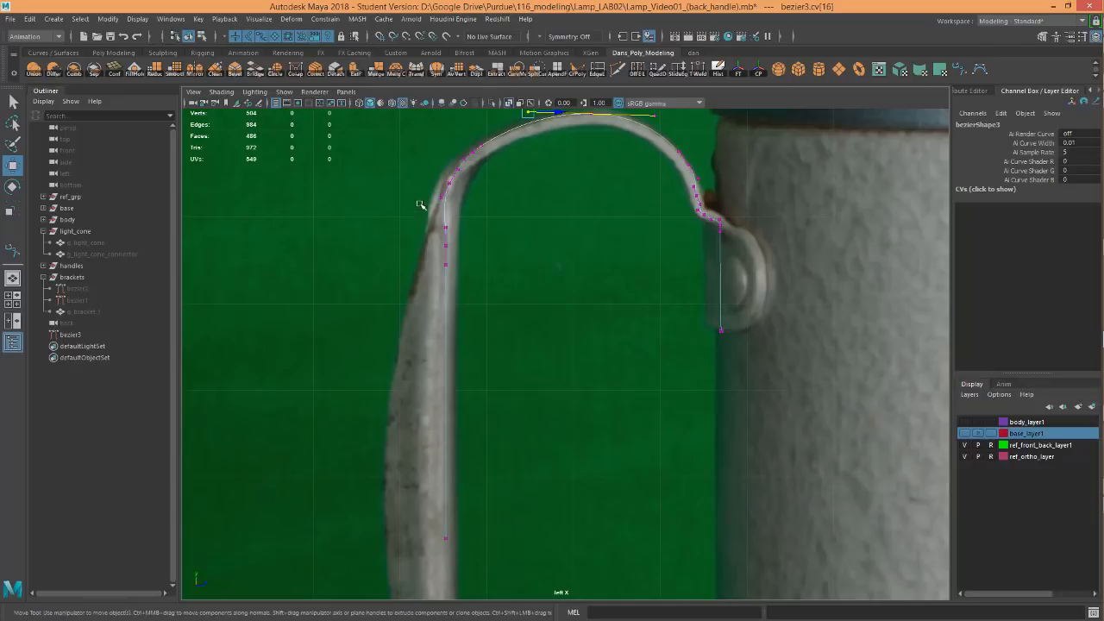
{"action": "right_click_drag", "start_coordinate": [409, 185], "coordinate": [423, 198], "text": "alt"}
{"action": "middle_click_drag", "start_coordinate": [524, 374], "coordinate": [557, 258], "text": "alt"}
{"action": "right_click_drag", "start_coordinate": [605, 363], "coordinate": [557, 350], "text": "alt"}
{"action": "left_click_drag", "start_coordinate": [549, 493], "coordinate": [427, 166]}
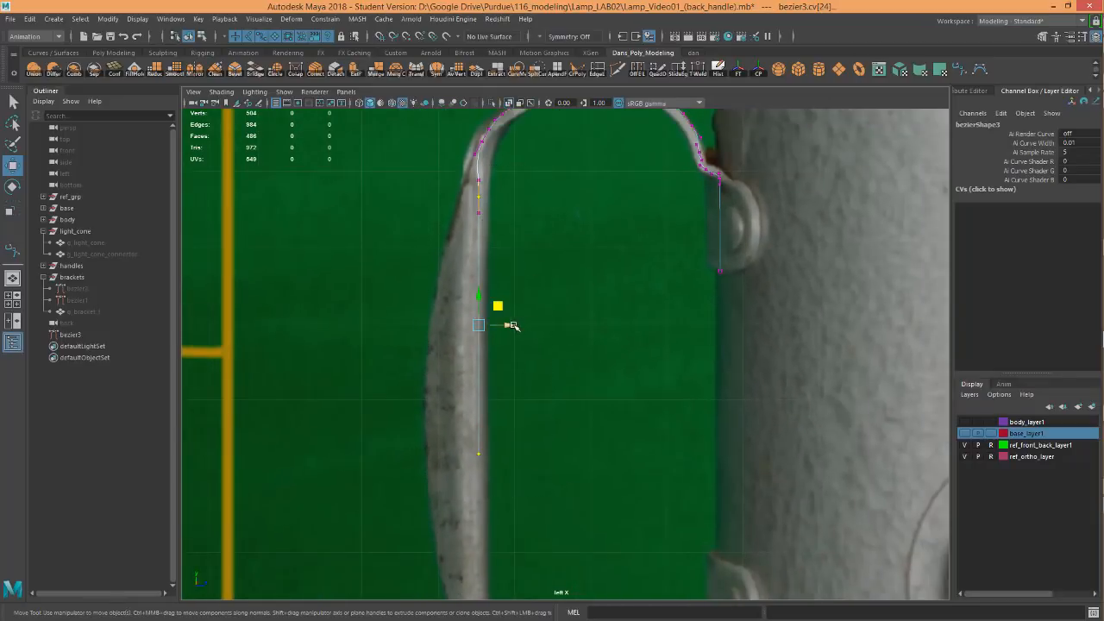
{"action": "left_click_drag", "start_coordinate": [510, 323], "coordinate": [510, 329]}
Move the curve points at the handle's inner bend, just above the bracket, toward the outer edge of the metal
{"action": "middle_click_drag", "start_coordinate": [693, 297], "coordinate": [589, 403], "text": "alt"}
{"action": "right_click_drag", "start_coordinate": [587, 390], "coordinate": [668, 311], "text": "alt"}
{"action": "middle_click_drag", "start_coordinate": [679, 294], "coordinate": [617, 299], "text": "alt"}
{"action": "right_click_drag", "start_coordinate": [611, 296], "coordinate": [642, 306], "text": "alt"}
{"action": "middle_click_drag", "start_coordinate": [644, 312], "coordinate": [656, 365], "text": "alt"}
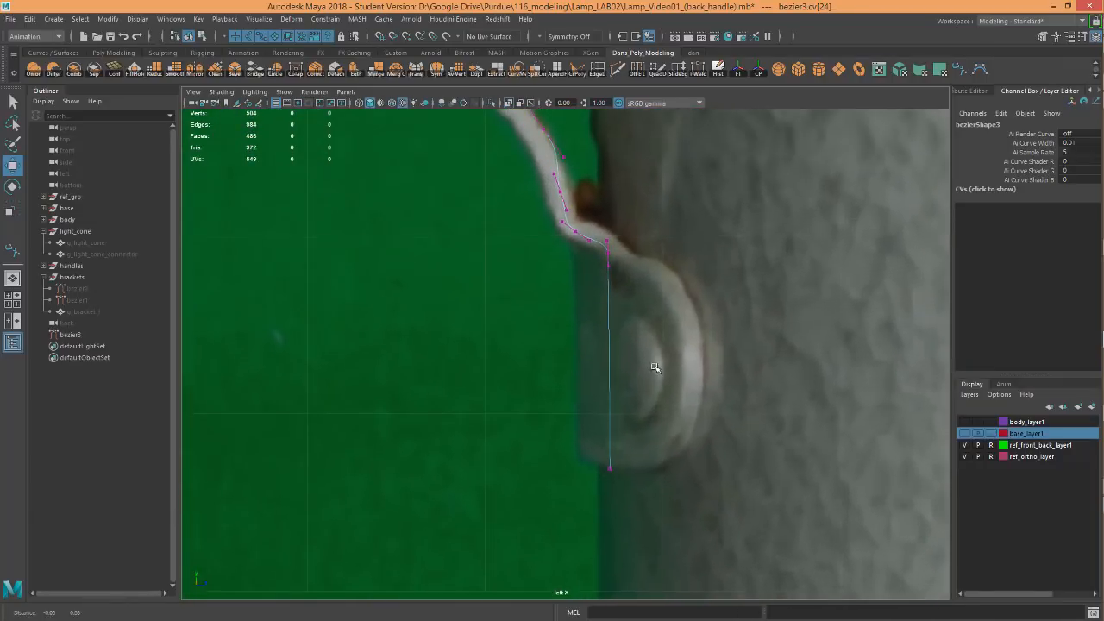
{"action": "middle_click_drag", "start_coordinate": [603, 181], "coordinate": [600, 255], "text": "alt"}
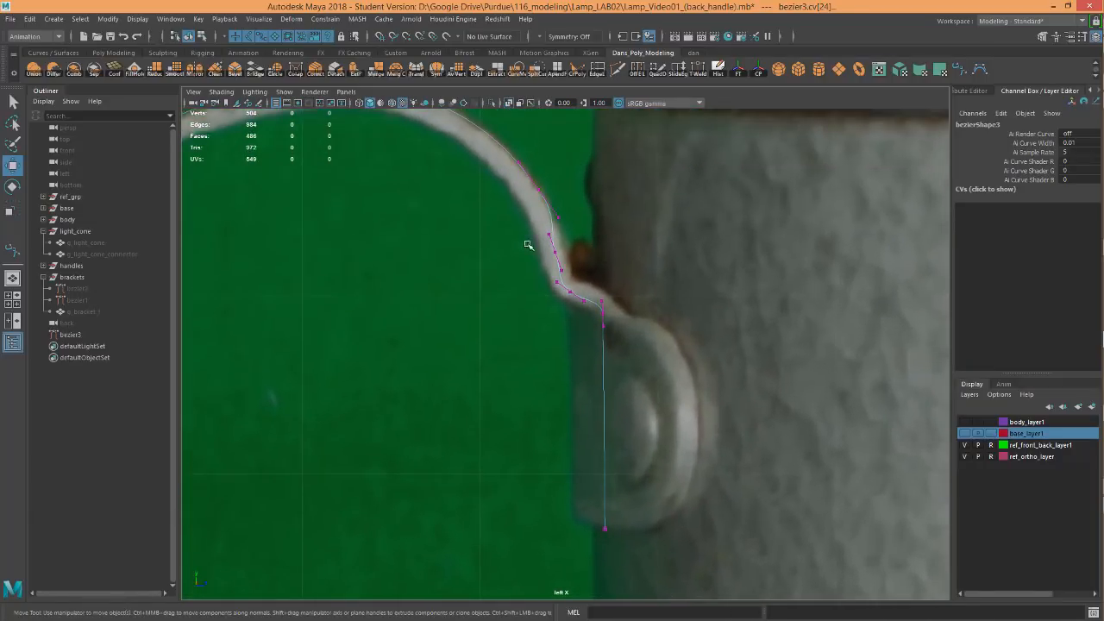
{"action": "left_click_drag", "start_coordinate": [521, 237], "coordinate": [583, 265]}
{"action": "right_click_drag", "start_coordinate": [580, 258], "coordinate": [590, 245], "text": "alt"}
{"action": "left_click_drag", "start_coordinate": [590, 221], "coordinate": [601, 223]}
{"action": "left_click_drag", "start_coordinate": [578, 287], "coordinate": [600, 238]}
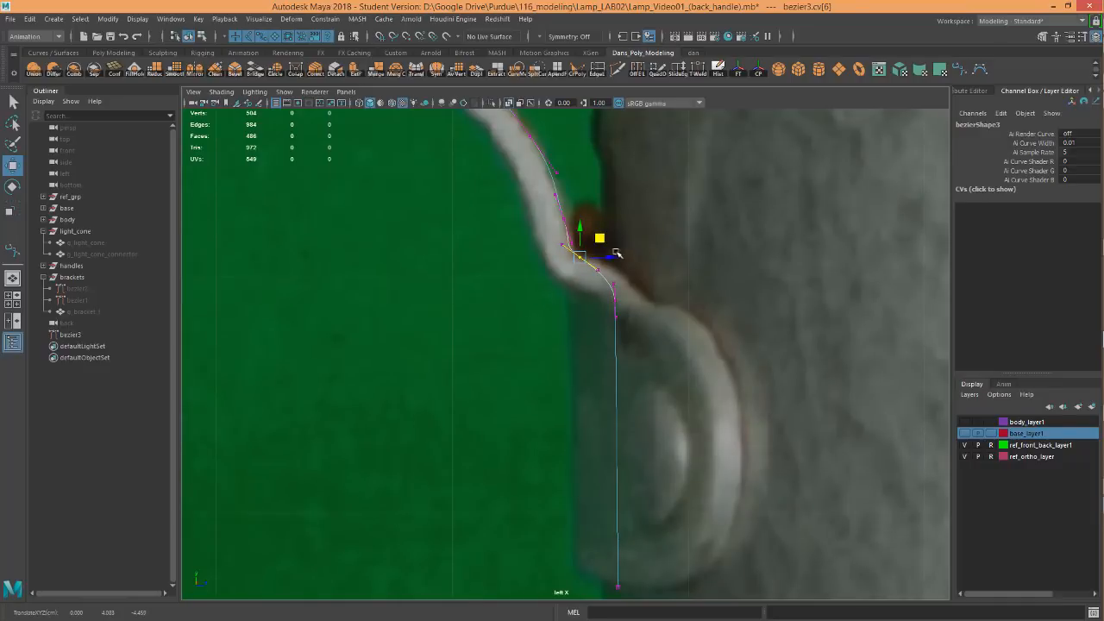
Adjust the tangent at the sharp inner bend and nudge the neighboring tangent handle above it to smooth the curve
{"action": "left_click", "coordinate": [556, 250]}
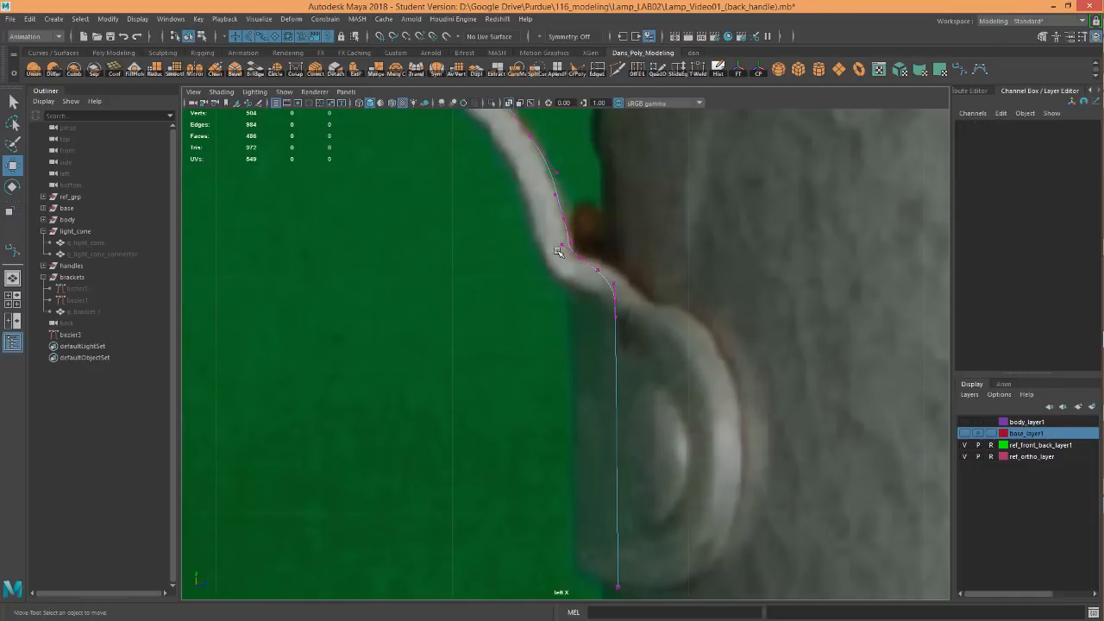
{"action": "left_click", "coordinate": [560, 247]}
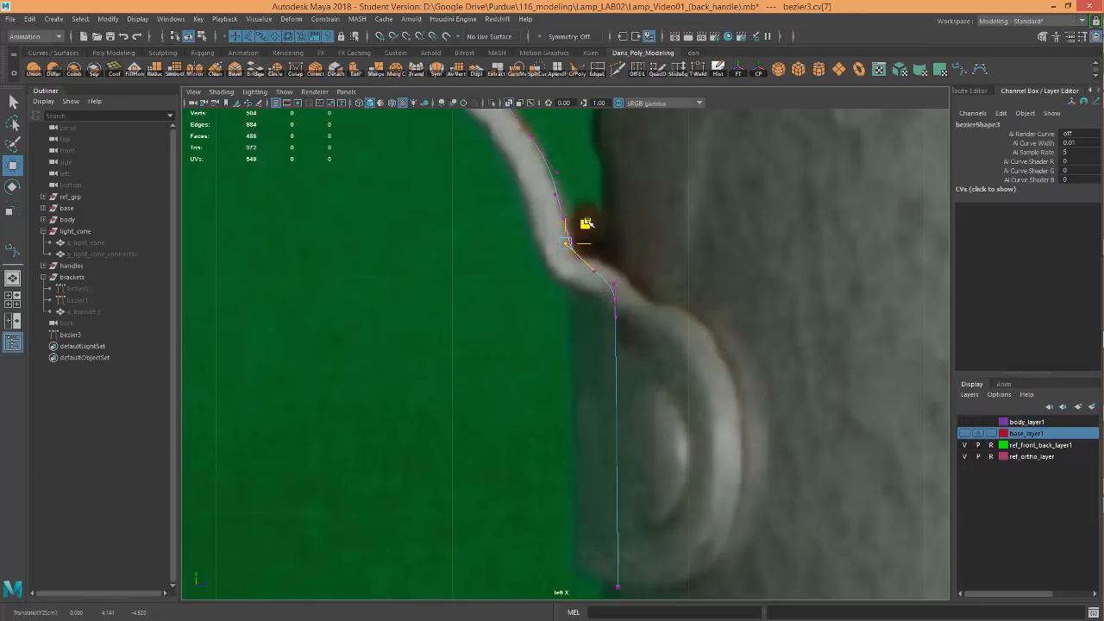
{"action": "left_click_drag", "start_coordinate": [585, 224], "coordinate": [582, 225]}
{"action": "left_click", "coordinate": [560, 194]}
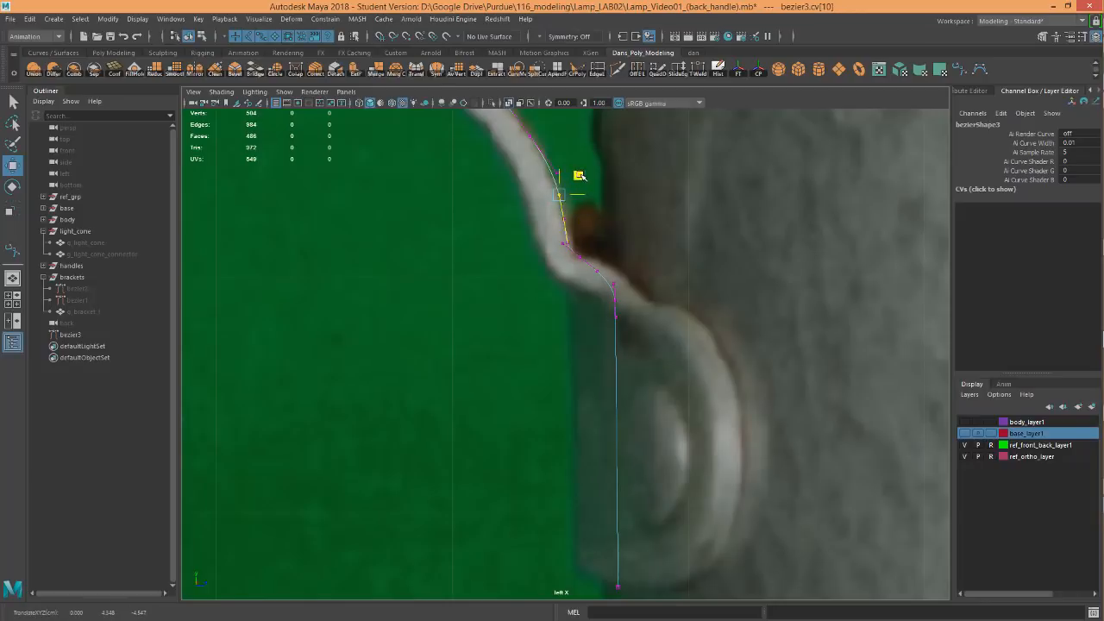
{"action": "left_click_drag", "start_coordinate": [583, 177], "coordinate": [582, 176]}
Select the control vertices running down the bracket and scale them flat horizontally so that the end section is perfectly vertical
{"action": "middle_click_drag", "start_coordinate": [718, 401], "coordinate": [699, 272], "text": "alt"}
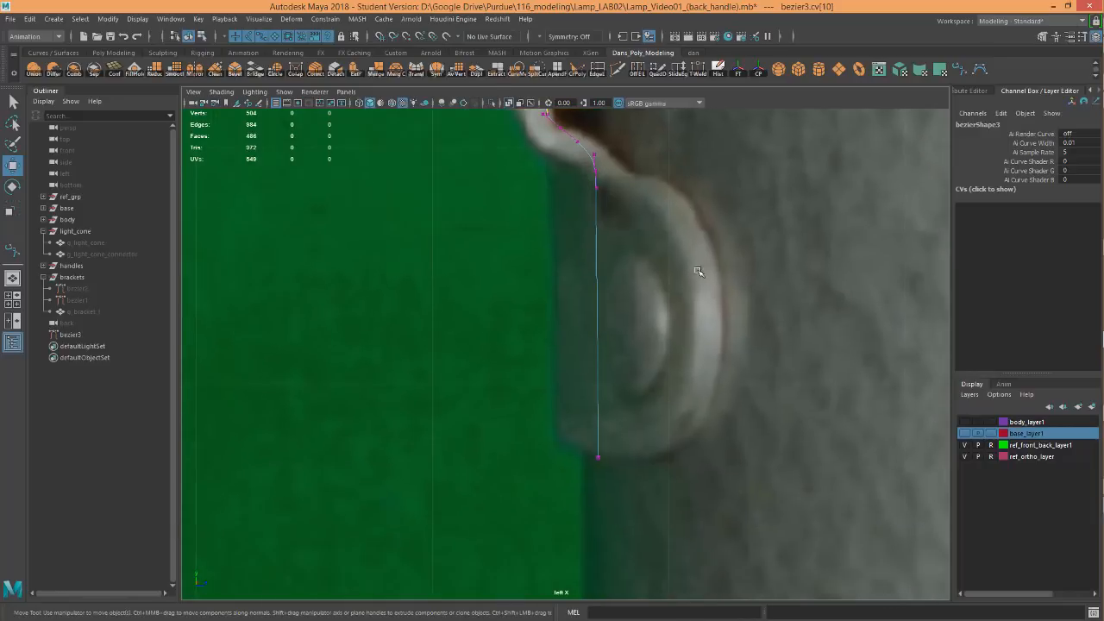
{"action": "scroll", "coordinate": [720, 393], "scroll_direction": "down", "scroll_amount": 5}
{"action": "left_click_drag", "start_coordinate": [682, 440], "coordinate": [568, 280]}
{"action": "scroll", "coordinate": [626, 318], "scroll_direction": "up", "scroll_amount": 2}
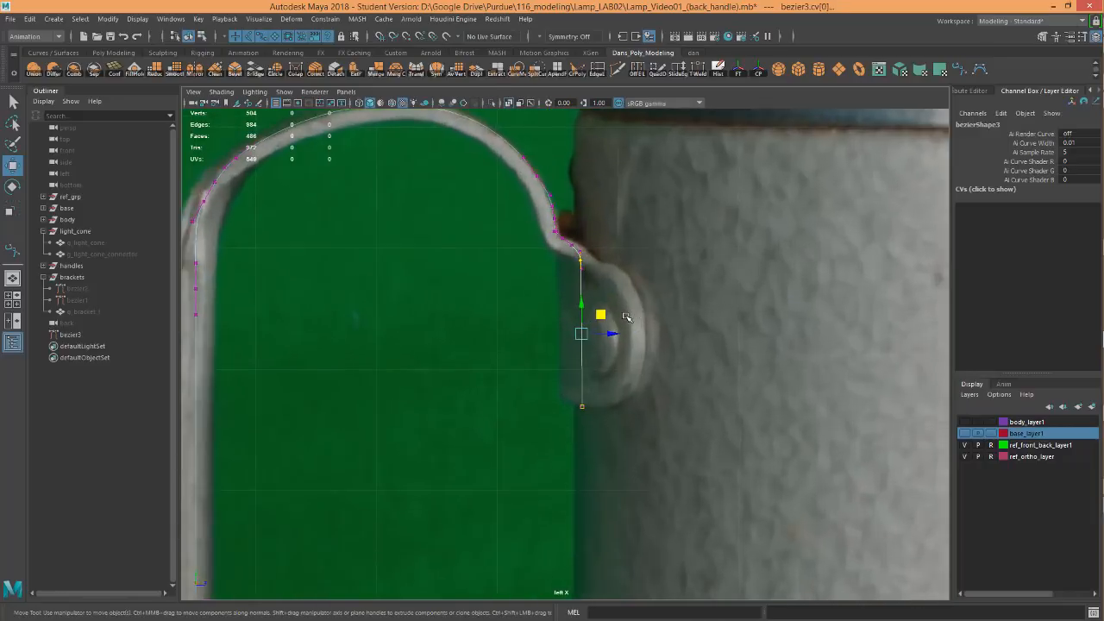
{"action": "scroll", "coordinate": [626, 318], "scroll_direction": "up", "scroll_amount": 2}
{"action": "key", "text": "r"}
{"action": "left_click_drag", "start_coordinate": [623, 315], "coordinate": [488, 301]}
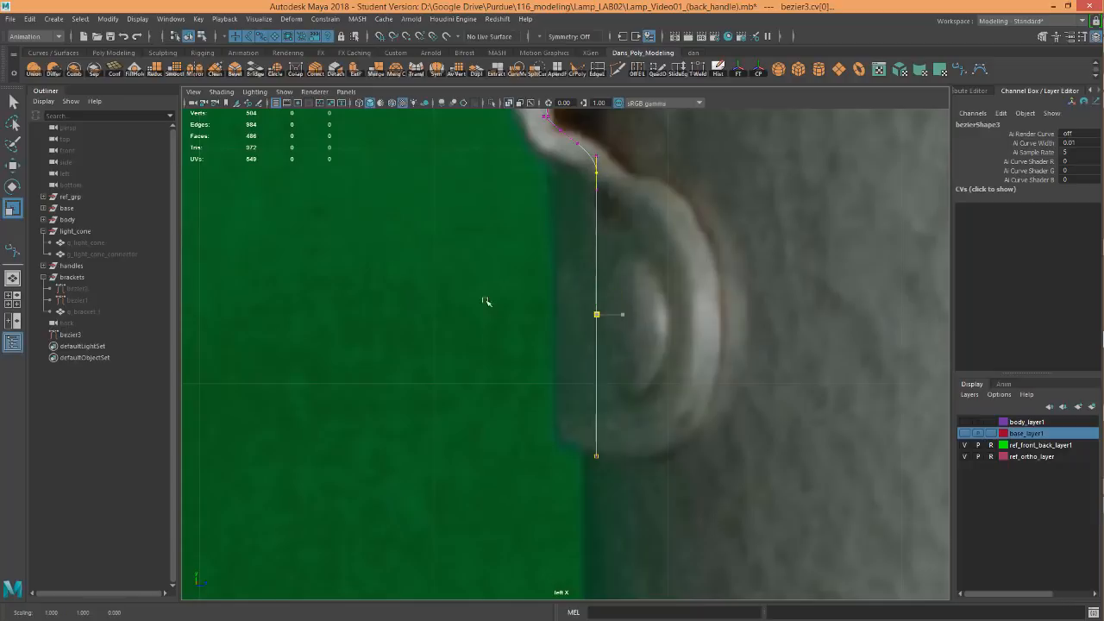
Extend the vertical tangent at the bracket's top corner and reshape the adjacent bend's tangent to round the transition
{"action": "middle_click_drag", "start_coordinate": [688, 297], "coordinate": [676, 408], "text": "alt"}
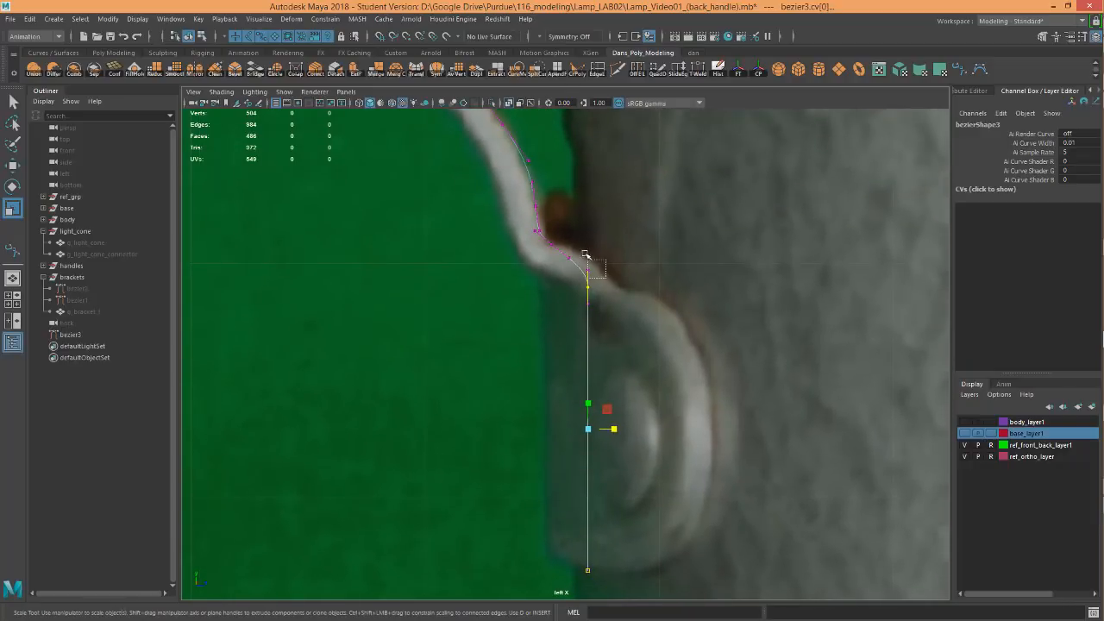
{"action": "left_click_drag", "start_coordinate": [585, 255], "coordinate": [590, 231]}
{"action": "key", "text": "w"}
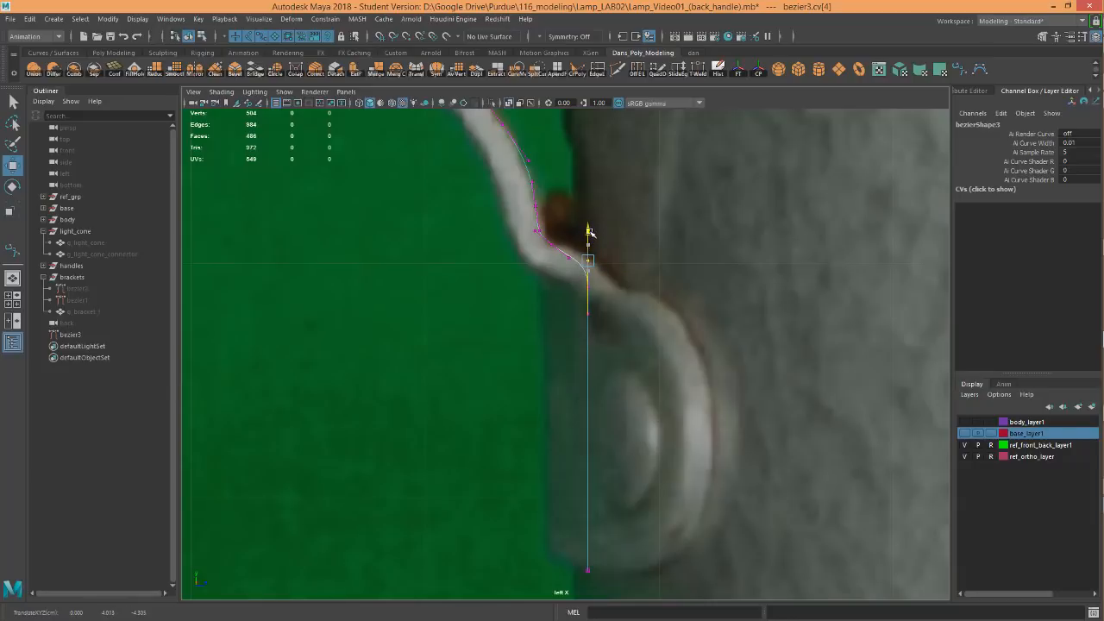
{"action": "left_click", "coordinate": [569, 256]}
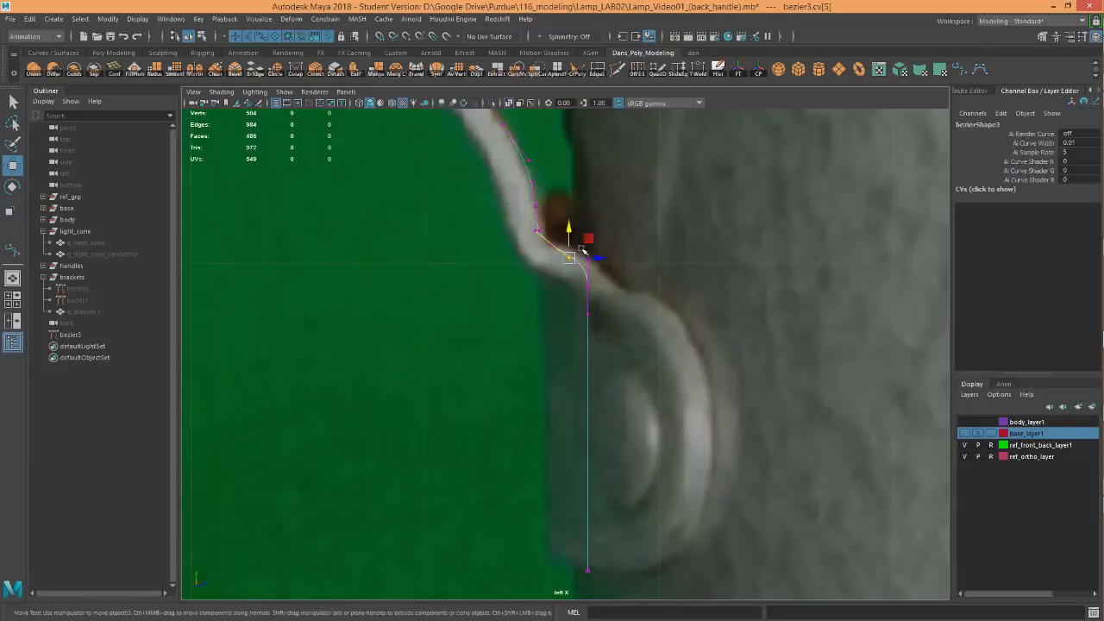
{"action": "left_click_drag", "start_coordinate": [589, 239], "coordinate": [589, 232]}
Adjust the tangent handle on the arch's descending inner side to follow the handle's edge
{"action": "middle_click_drag", "start_coordinate": [625, 252], "coordinate": [742, 327], "text": "alt"}
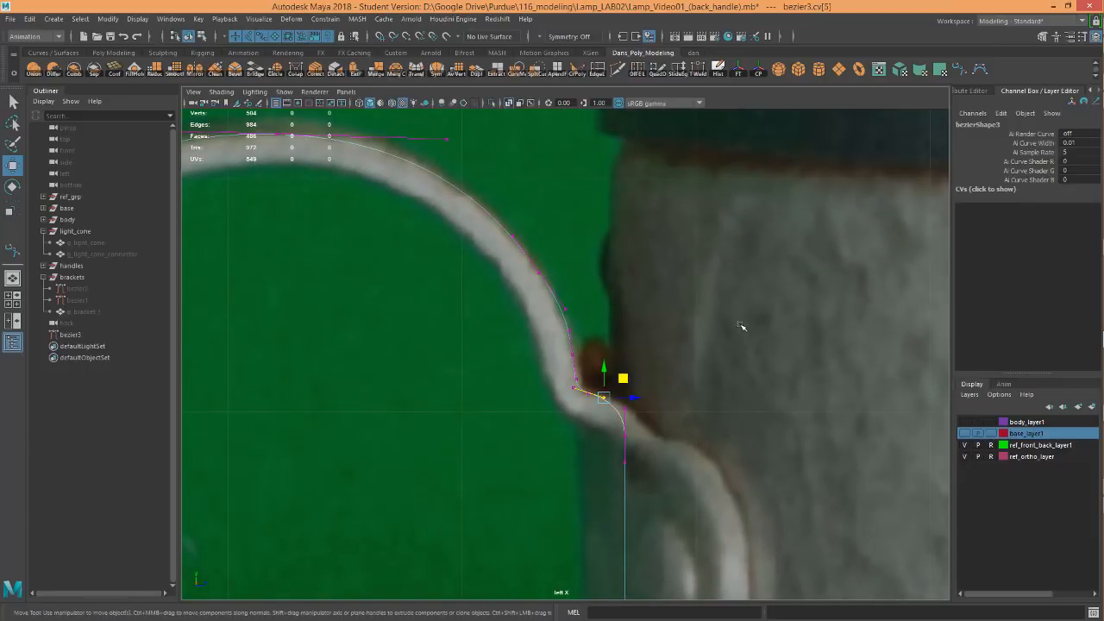
{"action": "left_click", "coordinate": [571, 306]}
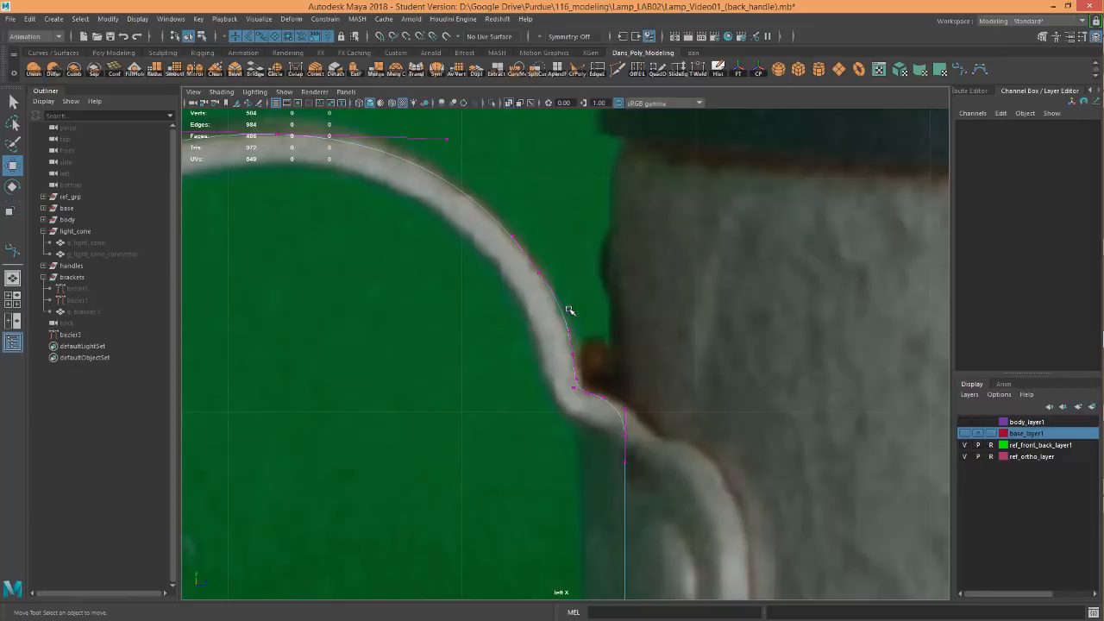
{"action": "left_click", "coordinate": [568, 308]}
{"action": "left_click_drag", "start_coordinate": [585, 293], "coordinate": [576, 286]}
{"action": "right_click_drag", "start_coordinate": [649, 283], "coordinate": [611, 288], "text": "alt"}
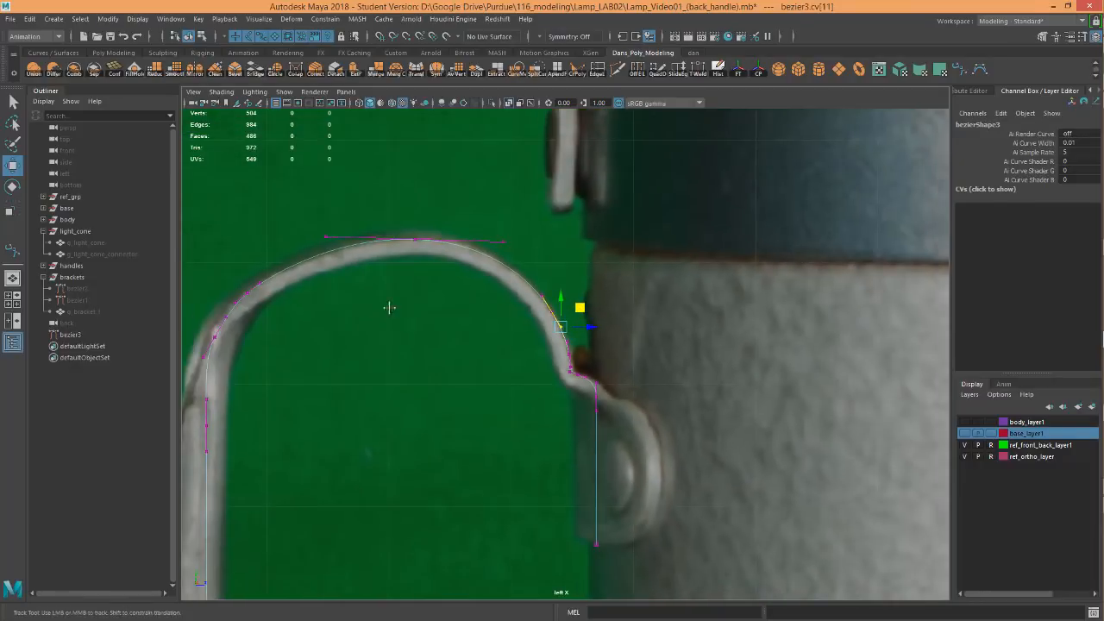
Refine the upper outer corner by adjusting the lower corner point's tangent and raising that point slightly
{"action": "middle_click_drag", "start_coordinate": [389, 307], "coordinate": [496, 196], "text": "alt"}
{"action": "middle_click_drag", "start_coordinate": [463, 260], "coordinate": [527, 339], "text": "alt"}
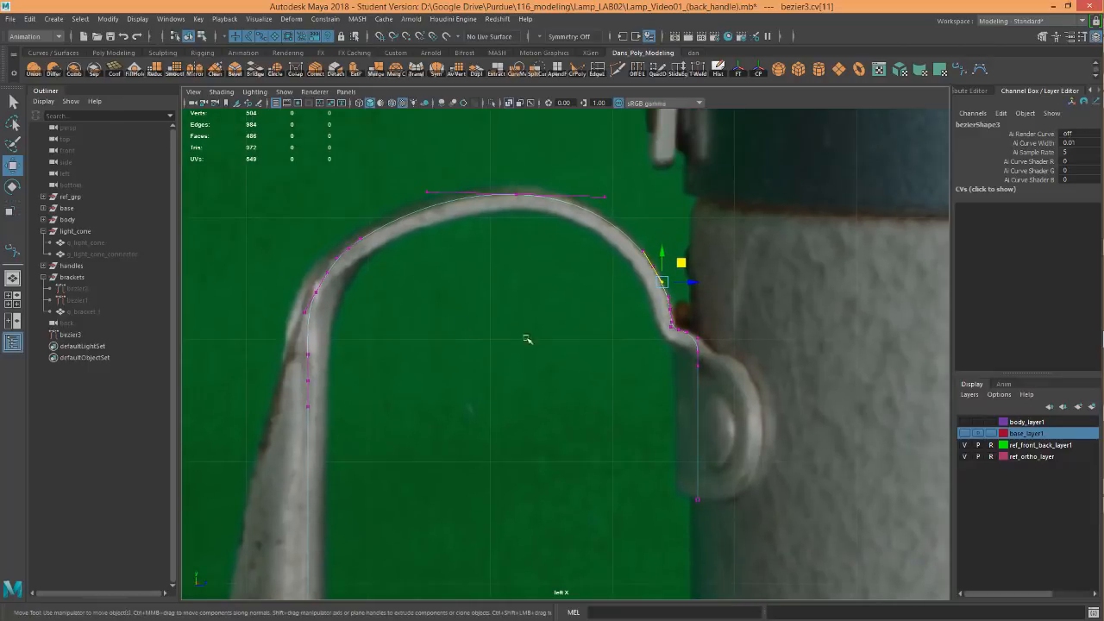
{"action": "middle_click_drag", "start_coordinate": [495, 411], "coordinate": [505, 366], "text": "alt"}
{"action": "middle_click_drag", "start_coordinate": [368, 282], "coordinate": [436, 313], "text": "alt"}
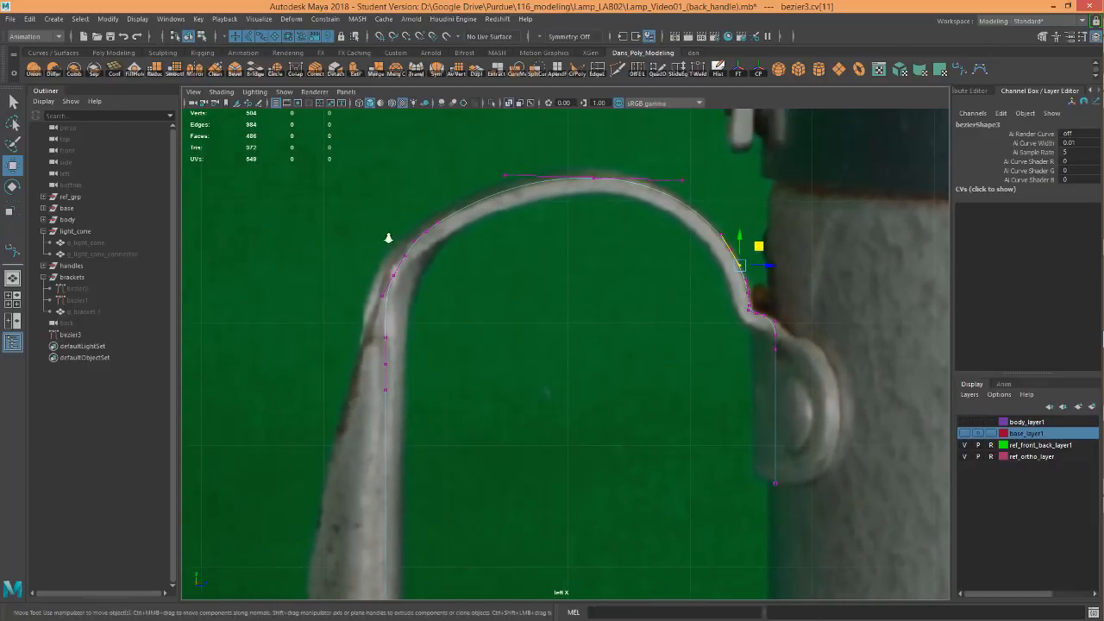
{"action": "right_click_drag", "start_coordinate": [387, 239], "coordinate": [427, 249], "text": "alt"}
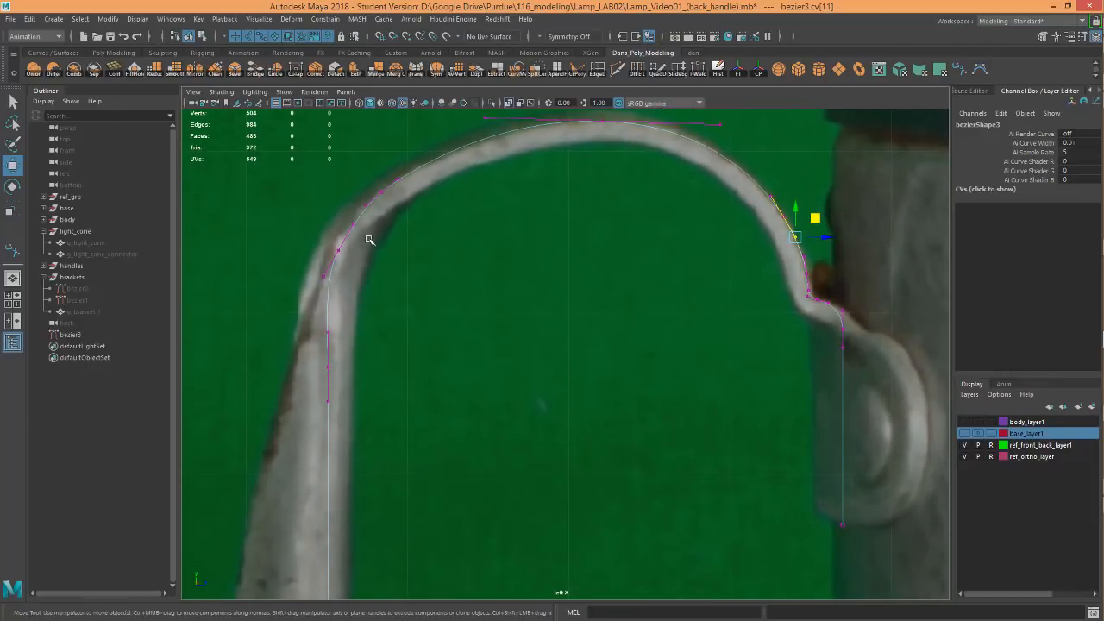
{"action": "left_click", "coordinate": [338, 250]}
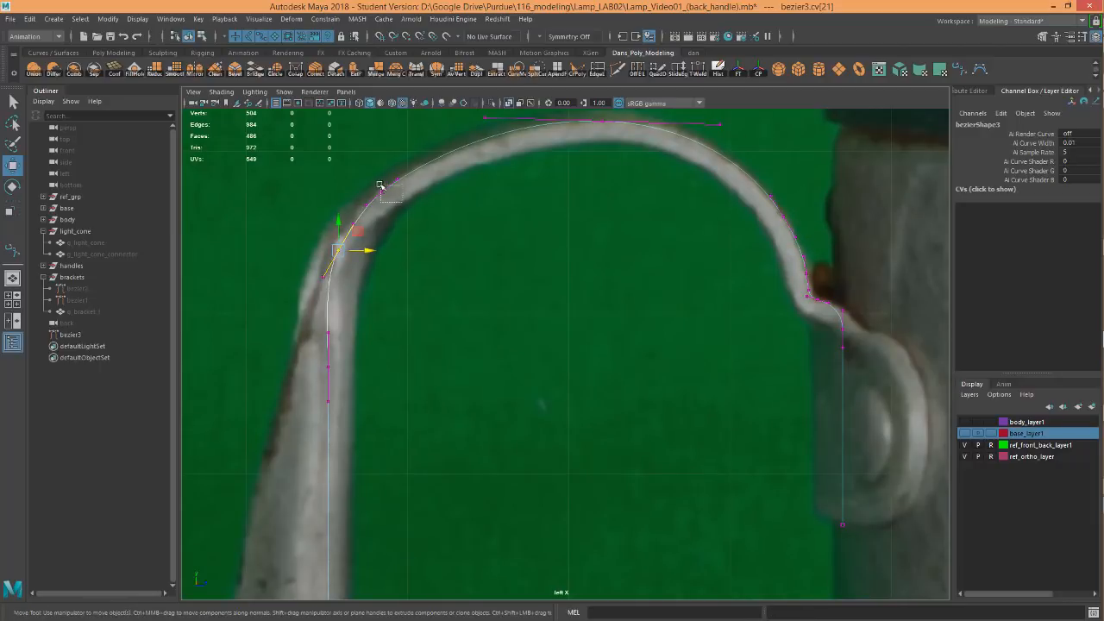
{"action": "left_click", "coordinate": [382, 190]}
{"action": "left_click", "coordinate": [350, 218]}
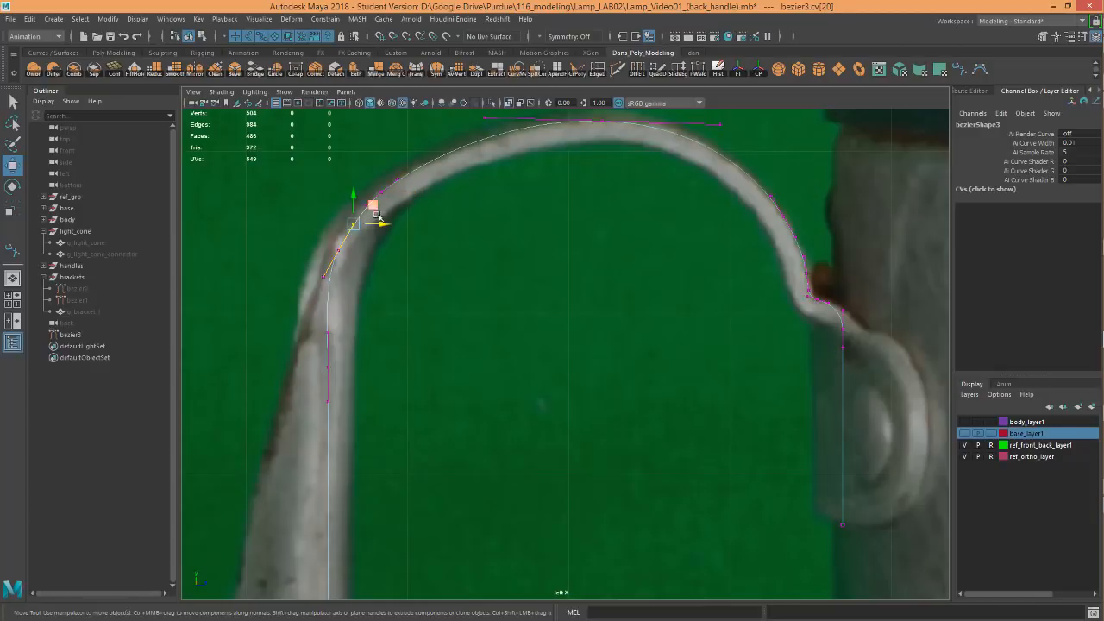
{"action": "left_click", "coordinate": [371, 207]}
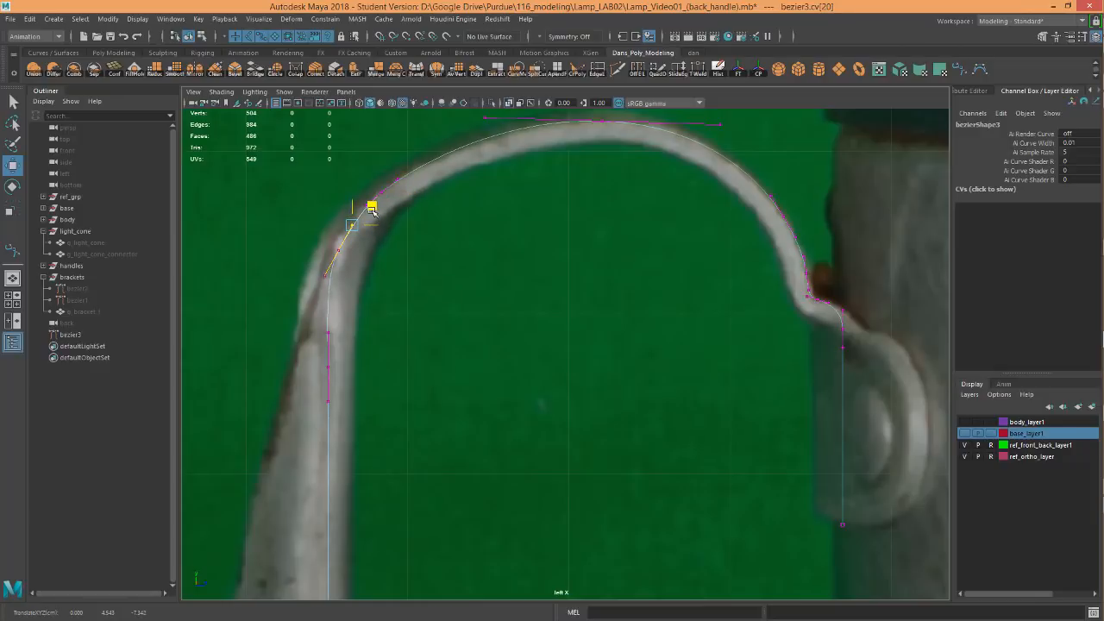
{"action": "left_click", "coordinate": [345, 233]}
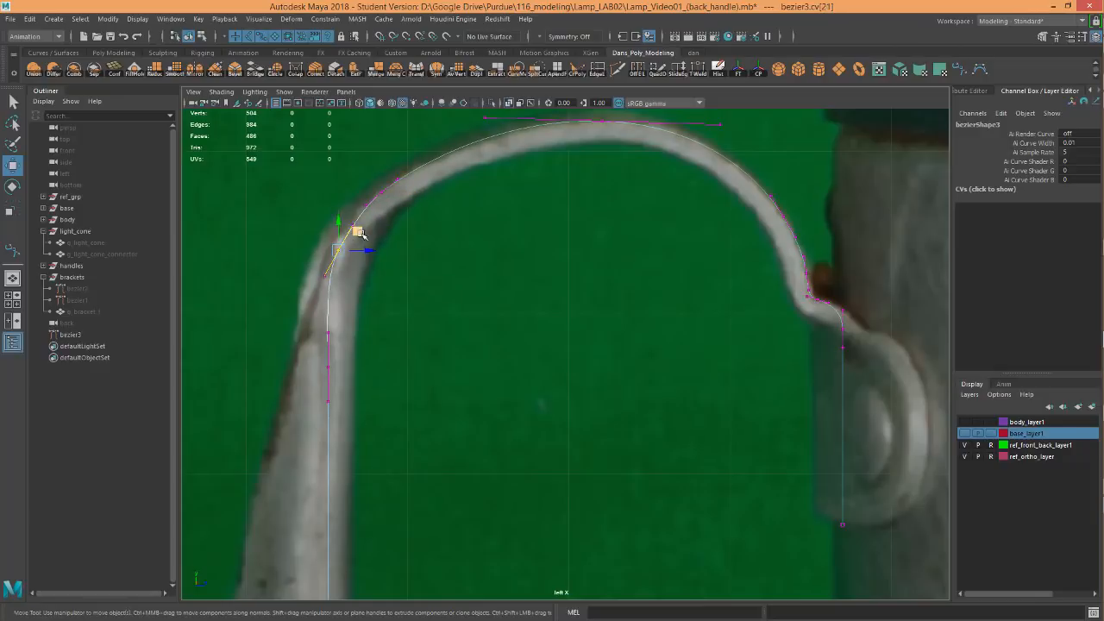
{"action": "left_click_drag", "start_coordinate": [361, 234], "coordinate": [343, 220]}
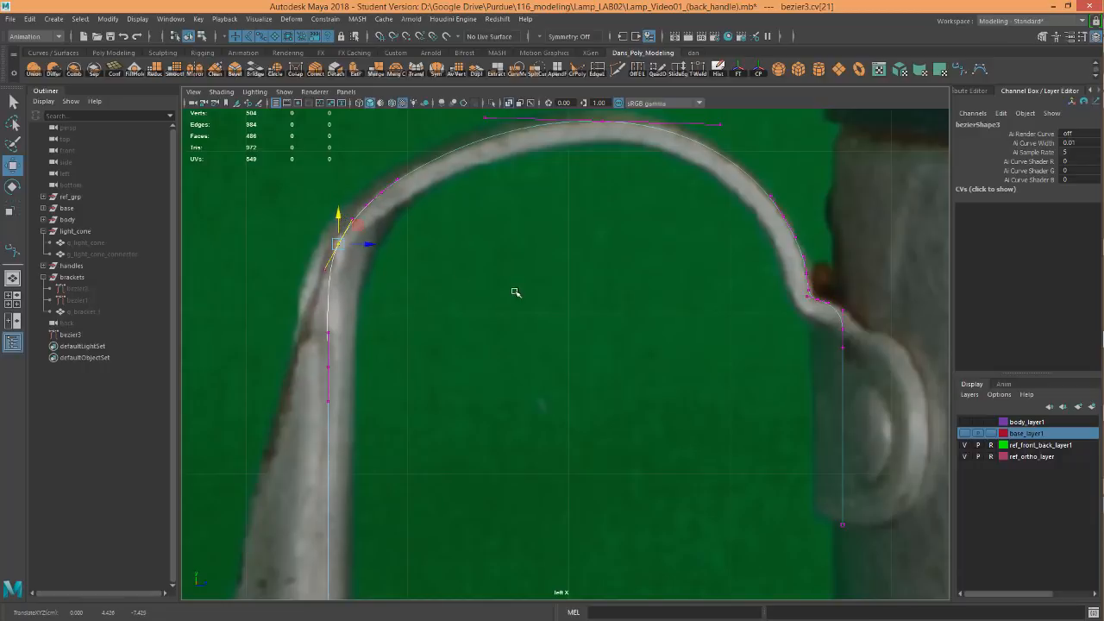
Return to object mode with the whole handle curve selected, inspect it in perspective, and switch to the back view
{"action": "middle_click_drag", "start_coordinate": [533, 281], "coordinate": [520, 177], "text": "alt"}
{"action": "right_click_drag", "start_coordinate": [595, 284], "coordinate": [587, 350], "text": "alt"}
{"action": "middle_click_drag", "start_coordinate": [622, 299], "coordinate": [602, 143], "text": "alt"}
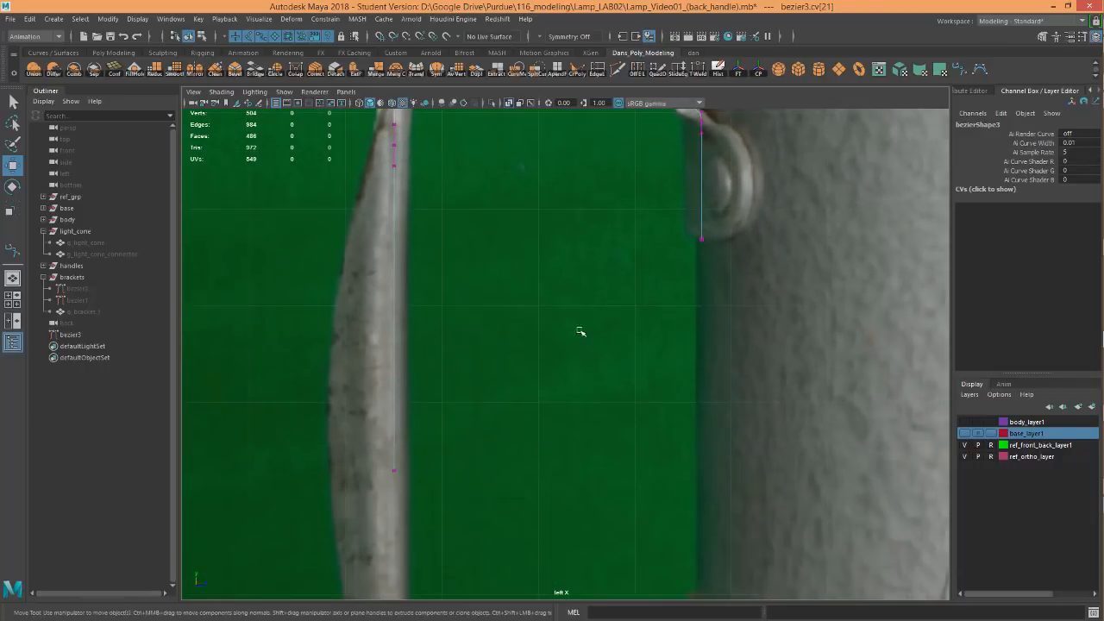
{"action": "middle_click_drag", "start_coordinate": [497, 245], "coordinate": [512, 408], "text": "alt"}
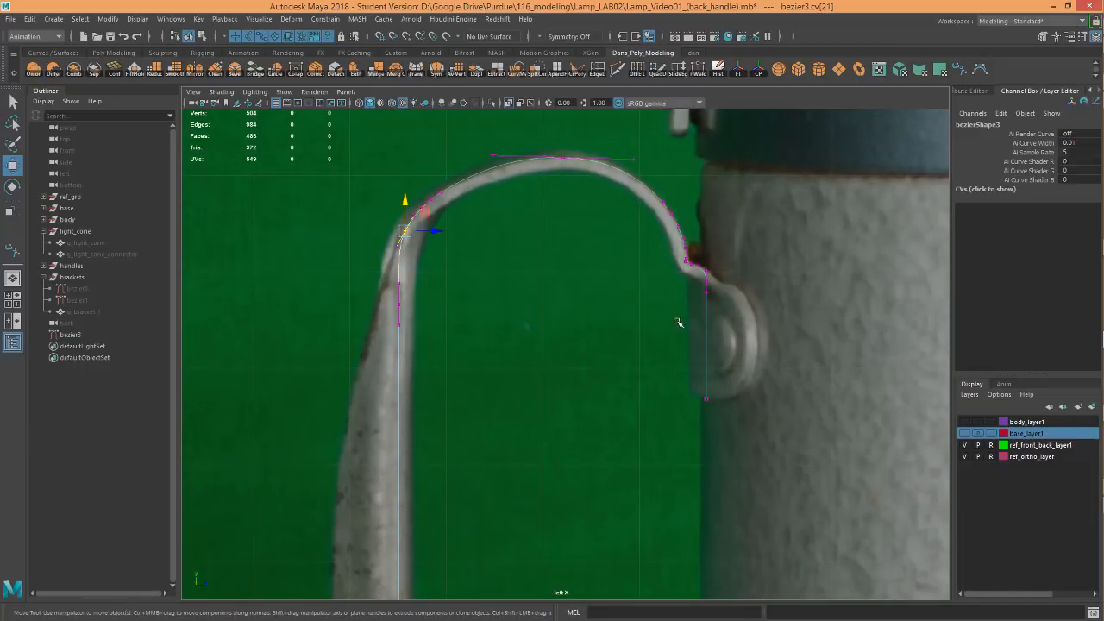
{"action": "key", "text": "space"}
{"action": "left_click_drag", "start_coordinate": [638, 313], "coordinate": [643, 280]}
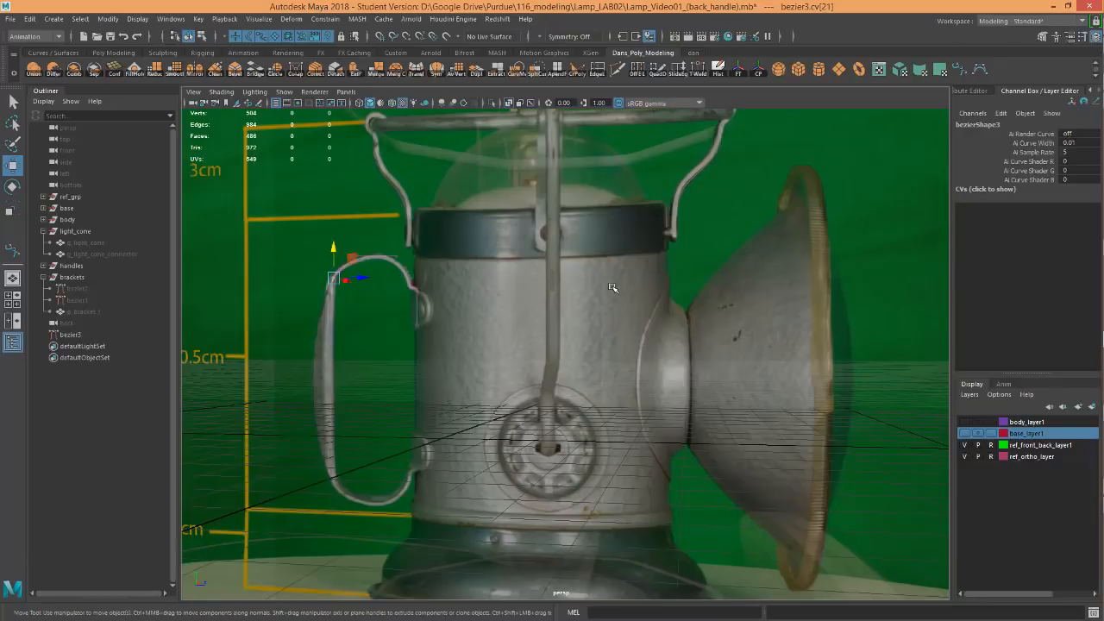
{"action": "mouse_move", "coordinate": [556, 306]}
{"action": "left_mouse_down", "text": "alt"}
{"action": "mouse_move", "coordinate": [653, 302]}
{"action": "mouse_move", "coordinate": [555, 321]}
{"action": "left_mouse_up", "text": "alt"}
{"action": "right_click_drag", "start_coordinate": [562, 324], "coordinate": [606, 302]}
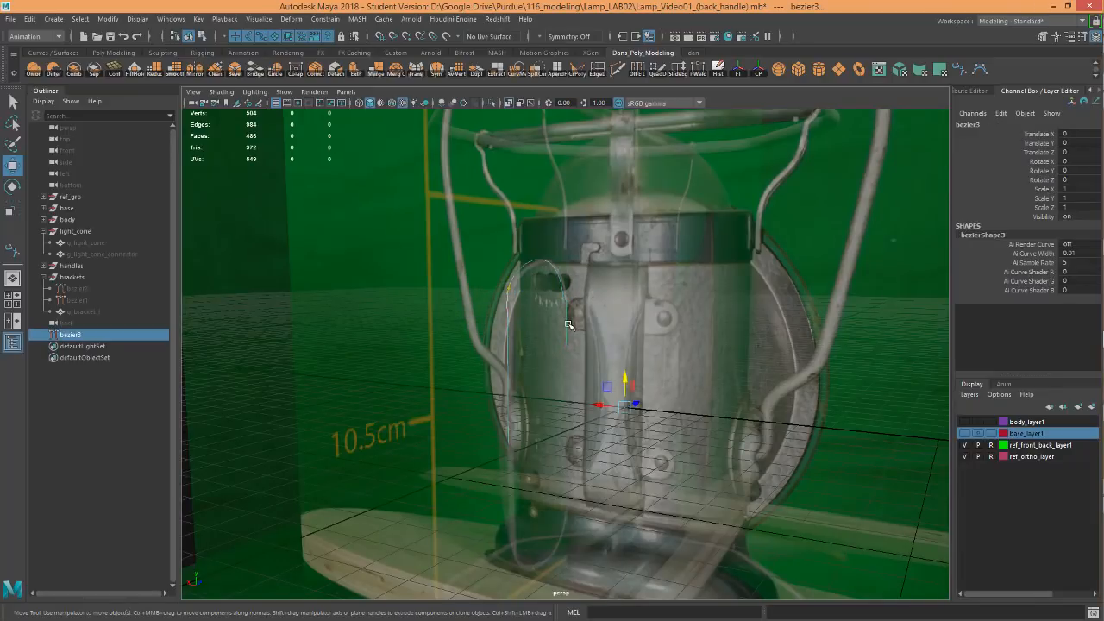
{"action": "left_click_drag", "start_coordinate": [653, 442], "coordinate": [610, 407], "text": "alt"}
{"action": "key", "text": "space"}
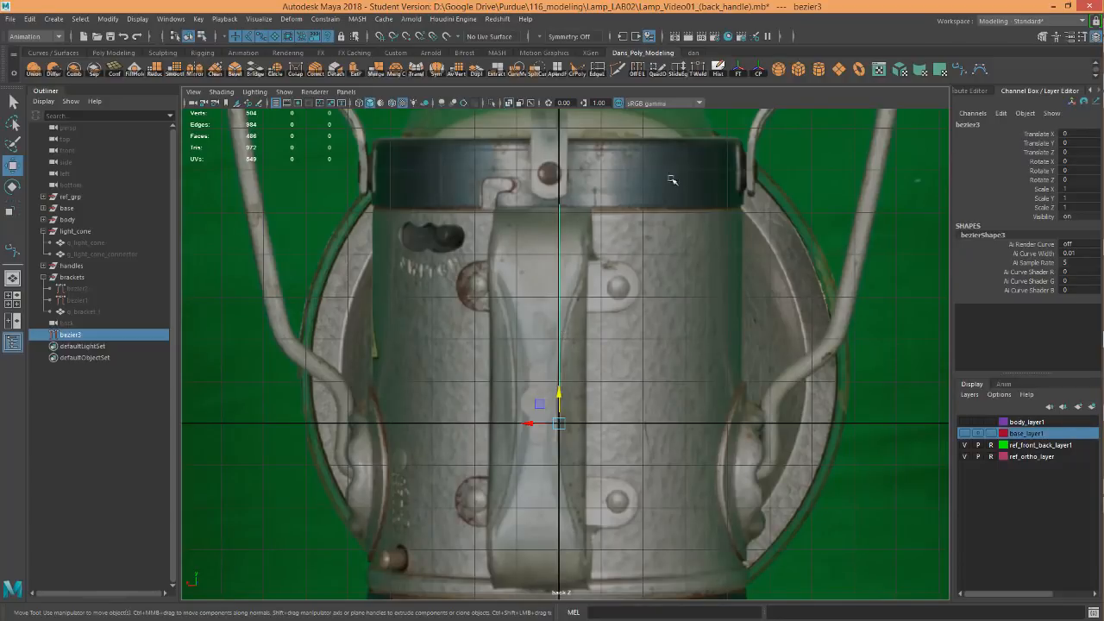
Move the handle curve sideways in the back view to the handle's centre line, at Translate X 0.481
{"action": "middle_click_drag", "start_coordinate": [642, 330], "coordinate": [664, 264], "text": "alt"}
{"action": "middle_click_drag", "start_coordinate": [683, 312], "coordinate": [715, 364], "text": "alt"}
{"action": "right_click_drag", "start_coordinate": [757, 370], "coordinate": [787, 368], "text": "alt"}
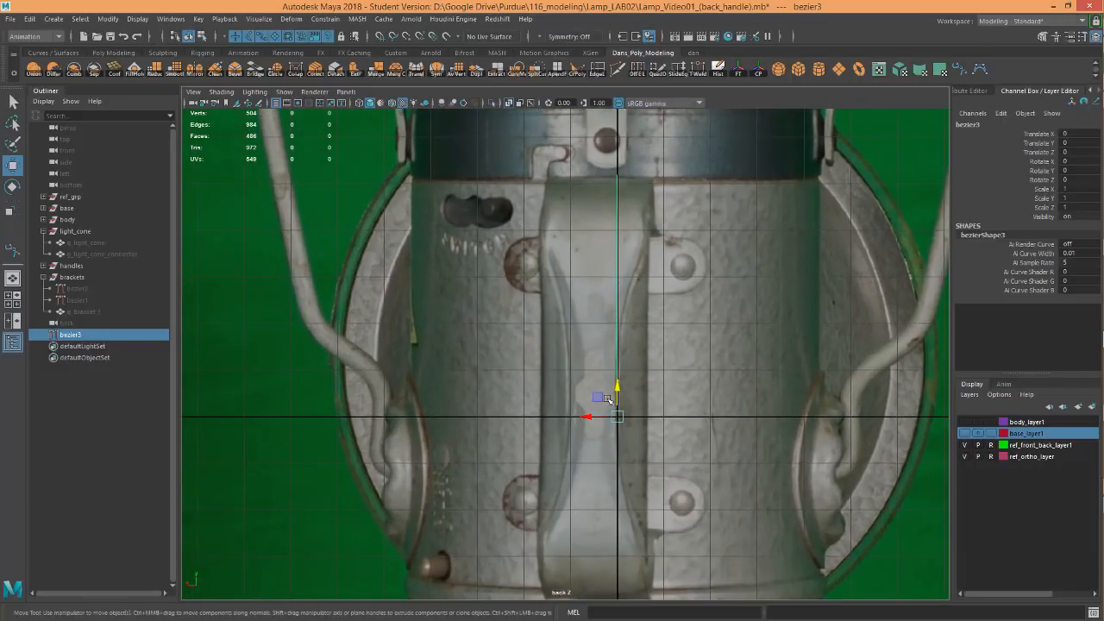
{"action": "middle_click_drag", "start_coordinate": [587, 417], "coordinate": [566, 416]}
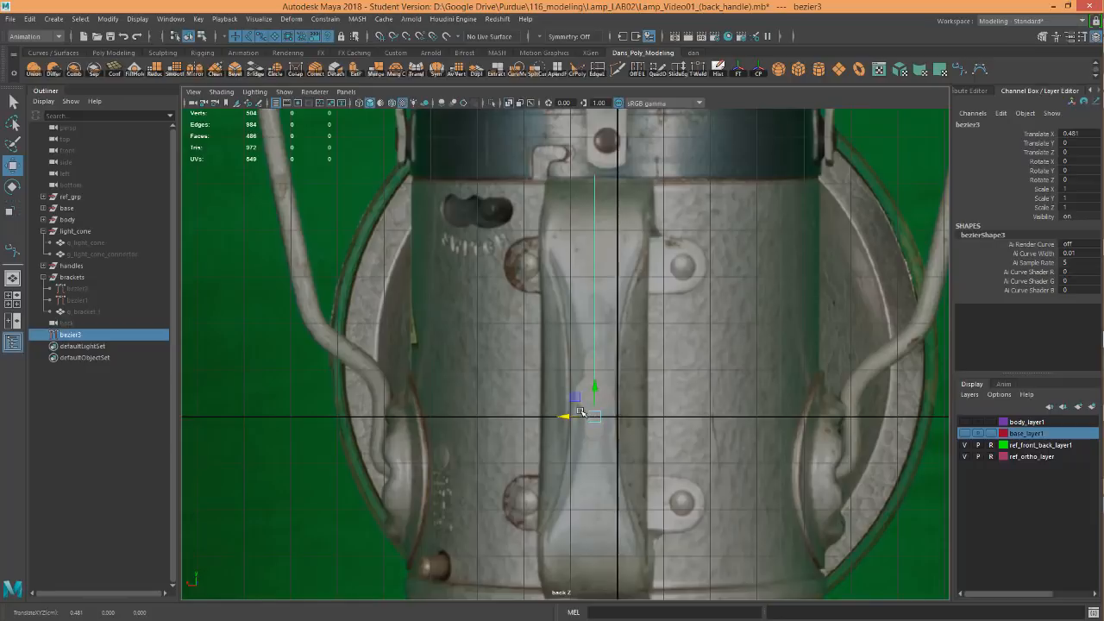
Duplicate the handle curve and move the copy to the handle's outer edge, at Translate X 1.492
{"action": "key", "text": "ctrl+d"}
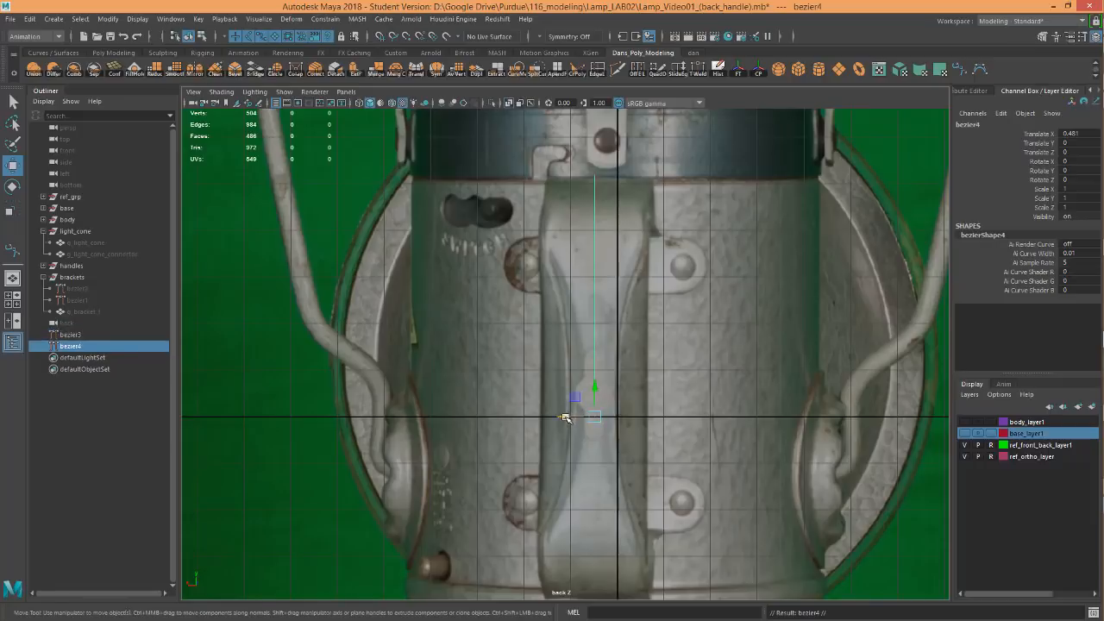
{"action": "middle_click_drag", "start_coordinate": [562, 417], "coordinate": [508, 427]}
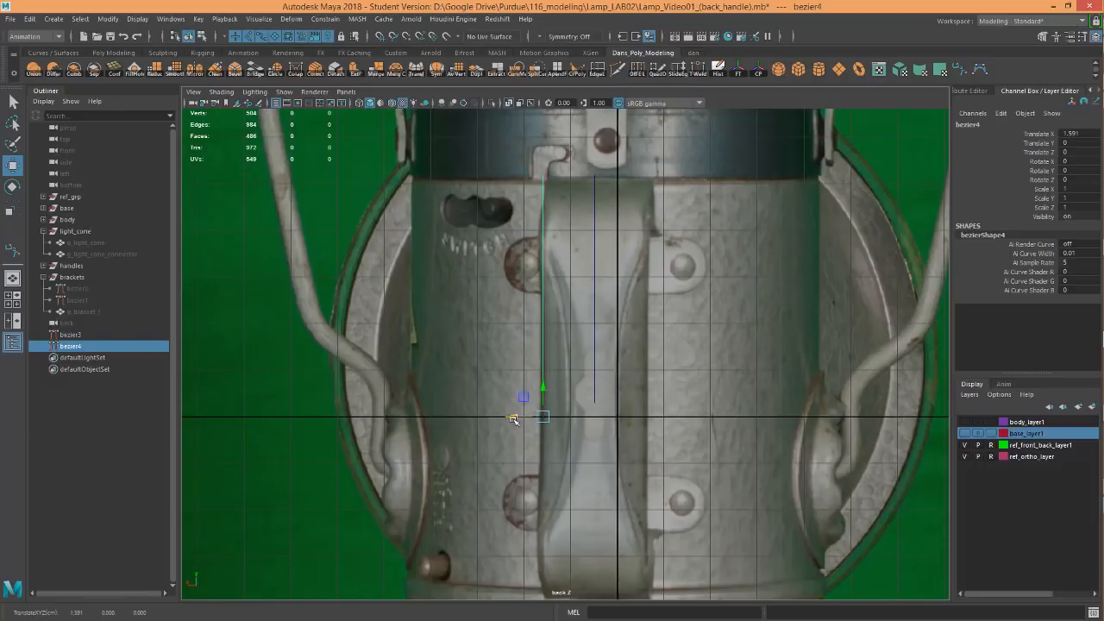
{"action": "middle_click_drag", "start_coordinate": [511, 419], "coordinate": [513, 420]}
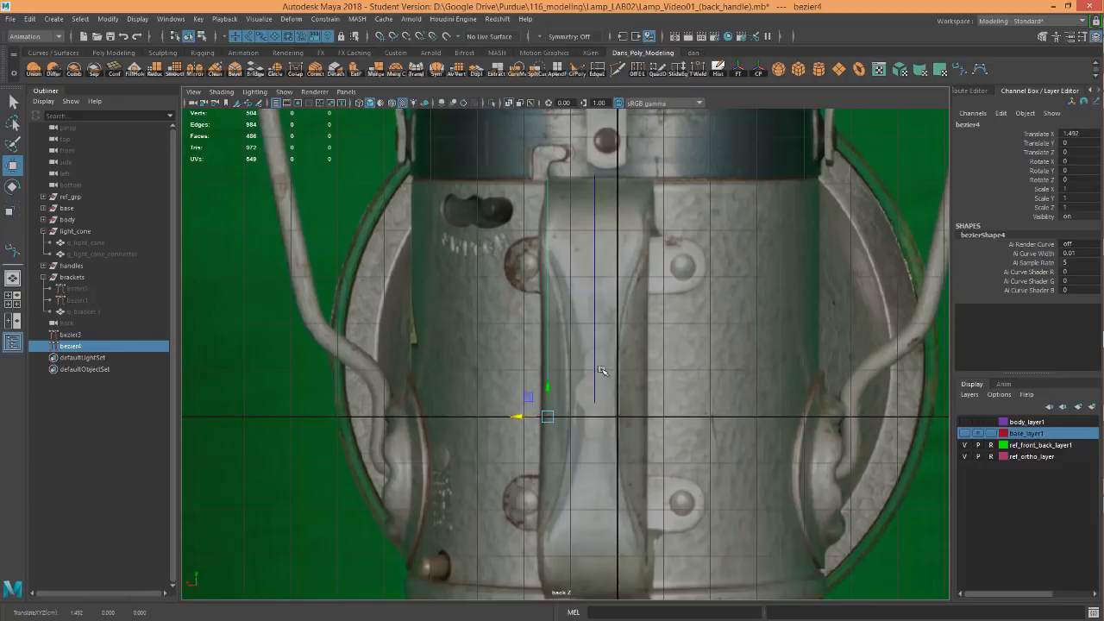
Loft a quad polygon surface between the two handle curves, using general tessellation with 3 iso params per span in U and V
{"action": "left_click", "coordinate": [543, 329], "text": "shift"}
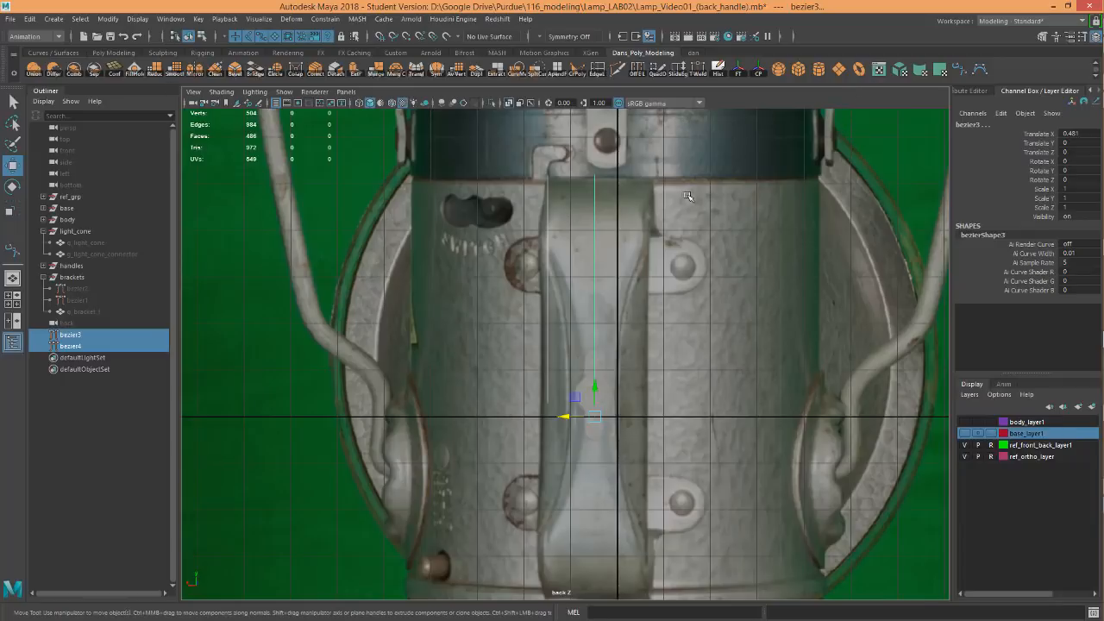
{"action": "middle_click_drag", "start_coordinate": [670, 232], "coordinate": [711, 381], "text": "alt"}
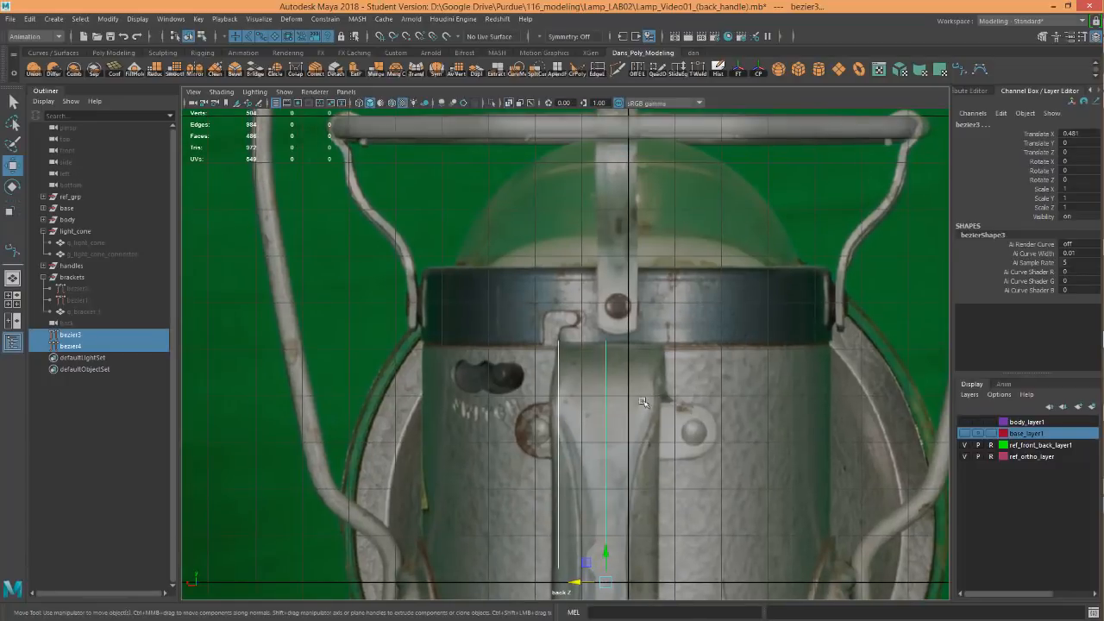
{"action": "middle_click_drag", "start_coordinate": [642, 402], "coordinate": [616, 292], "text": "alt"}
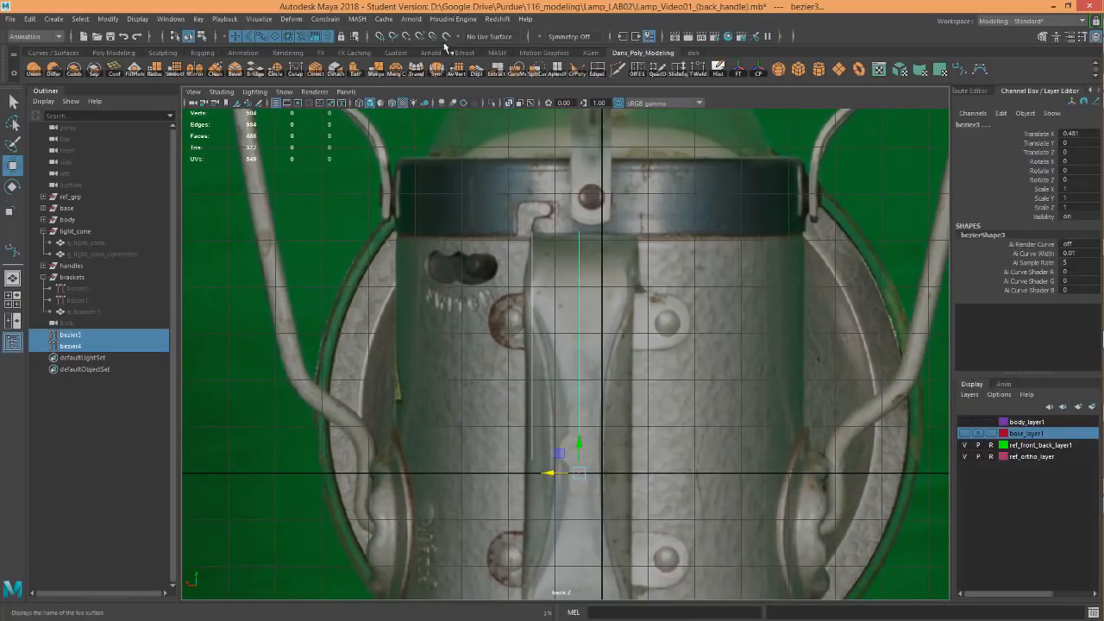
{"action": "left_click", "coordinate": [62, 55]}
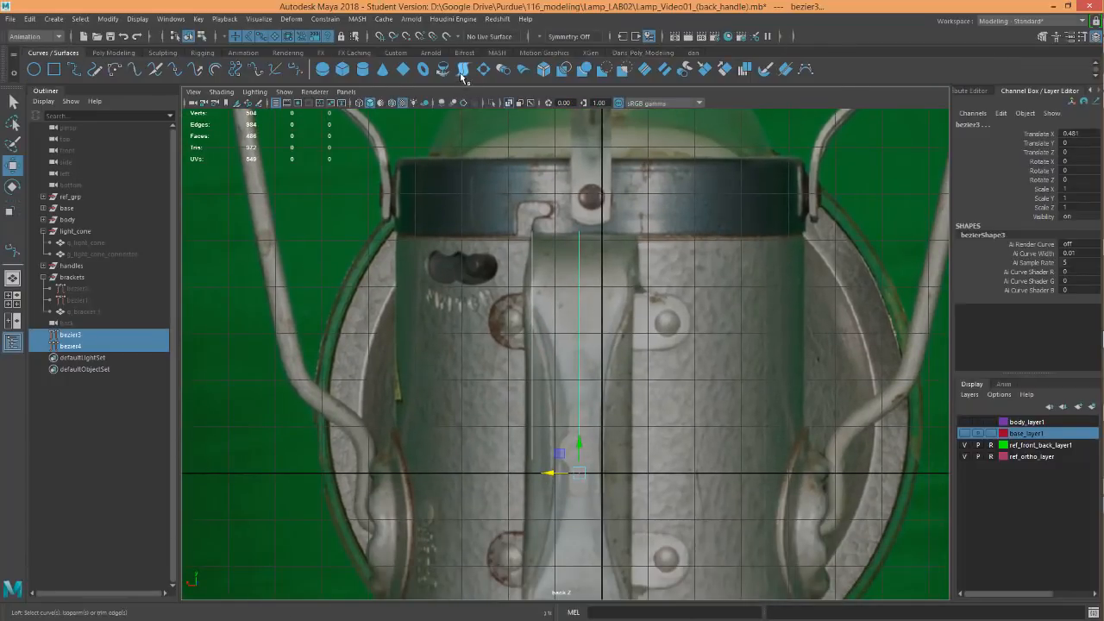
{"action": "double_click", "coordinate": [463, 73]}
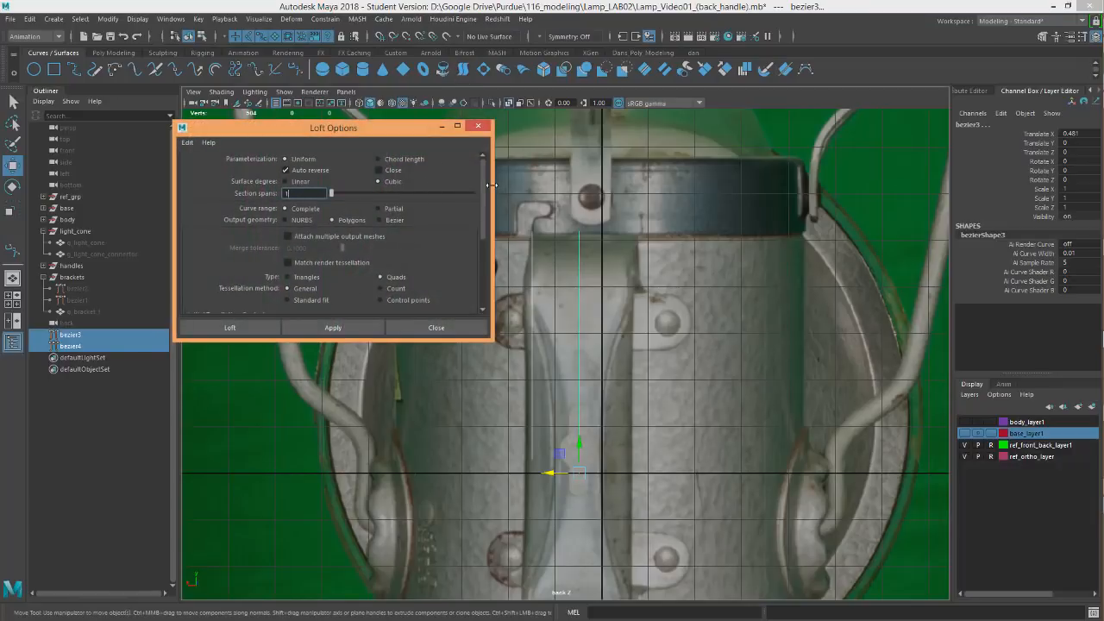
{"action": "left_click_drag", "start_coordinate": [481, 189], "coordinate": [479, 229]}
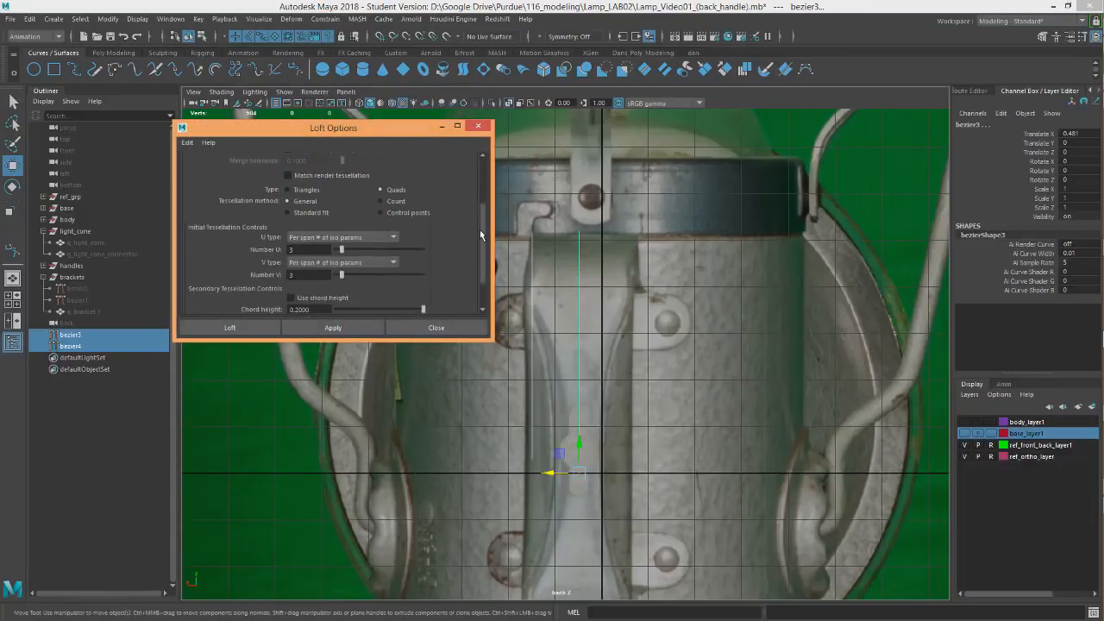
{"action": "left_click", "coordinate": [352, 331]}
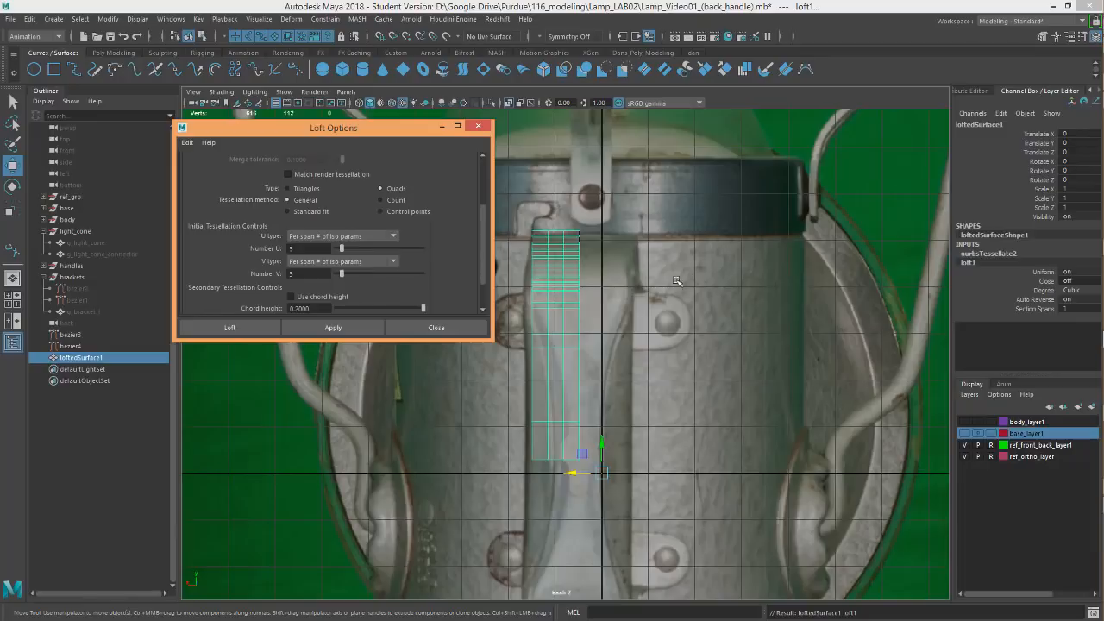
{"action": "left_click", "coordinate": [434, 328]}
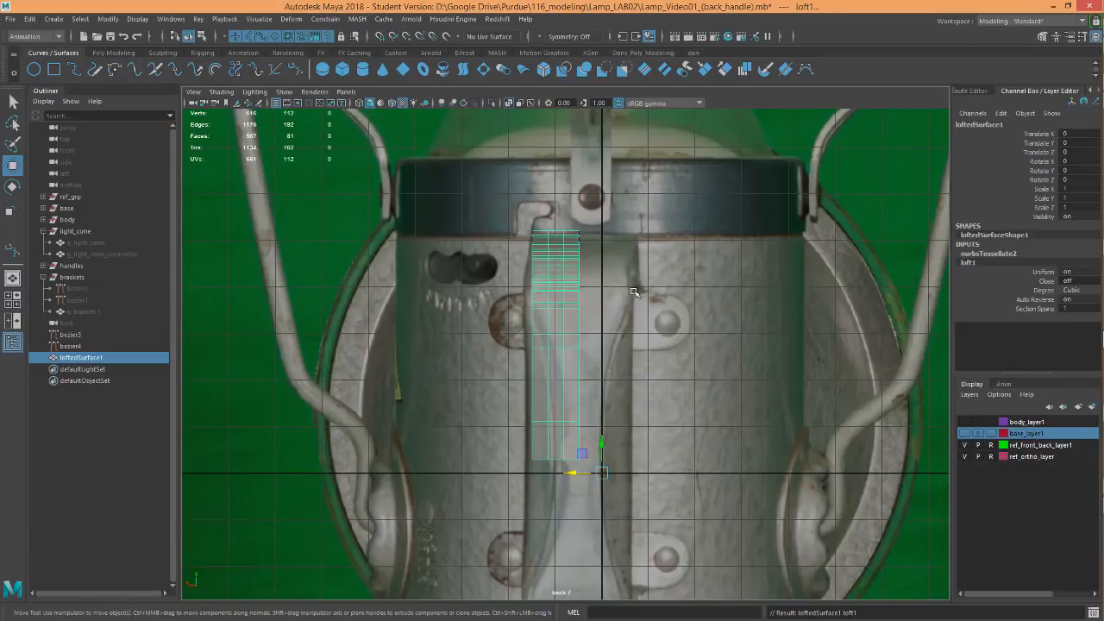
Examine the lofted handle strip from several angles in perspective, with smooth preview on and then off
{"action": "middle_click_drag", "start_coordinate": [636, 292], "coordinate": [634, 315], "text": "alt"}
{"action": "key", "text": "space"}
{"action": "left_click_drag", "start_coordinate": [638, 309], "coordinate": [614, 298]}
{"action": "right_click_drag", "start_coordinate": [615, 297], "coordinate": [782, 297], "text": "alt"}
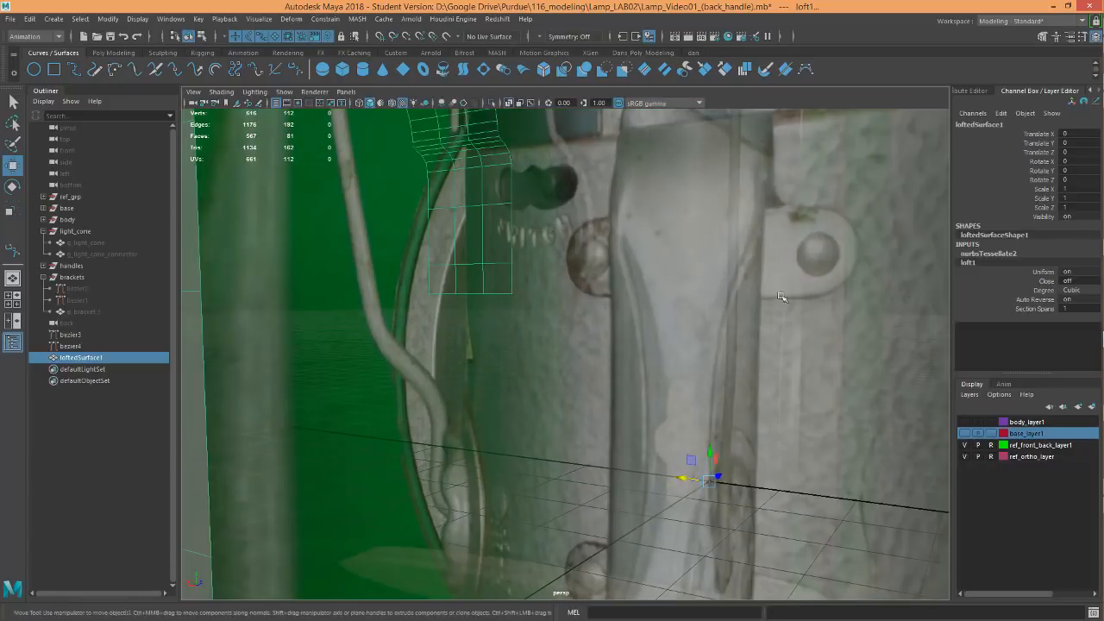
{"action": "left_click_drag", "start_coordinate": [779, 296], "coordinate": [747, 217], "text": "alt"}
{"action": "right_click_drag", "start_coordinate": [748, 217], "coordinate": [699, 256], "text": "alt"}
{"action": "key", "text": "3"}
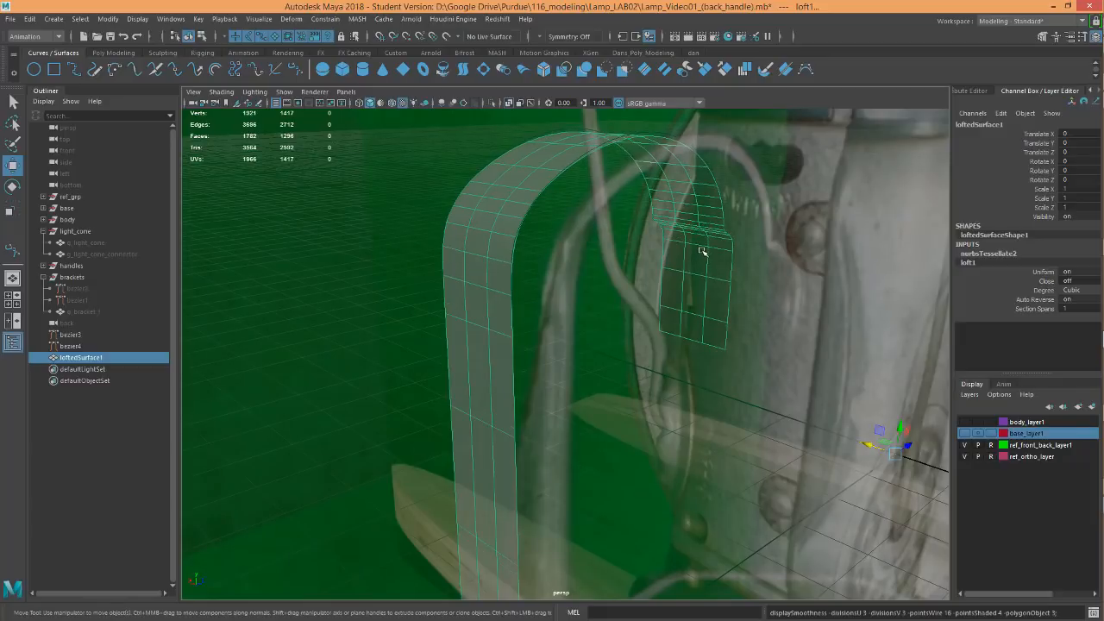
{"action": "left_click_drag", "start_coordinate": [716, 271], "coordinate": [673, 278], "text": "alt"}
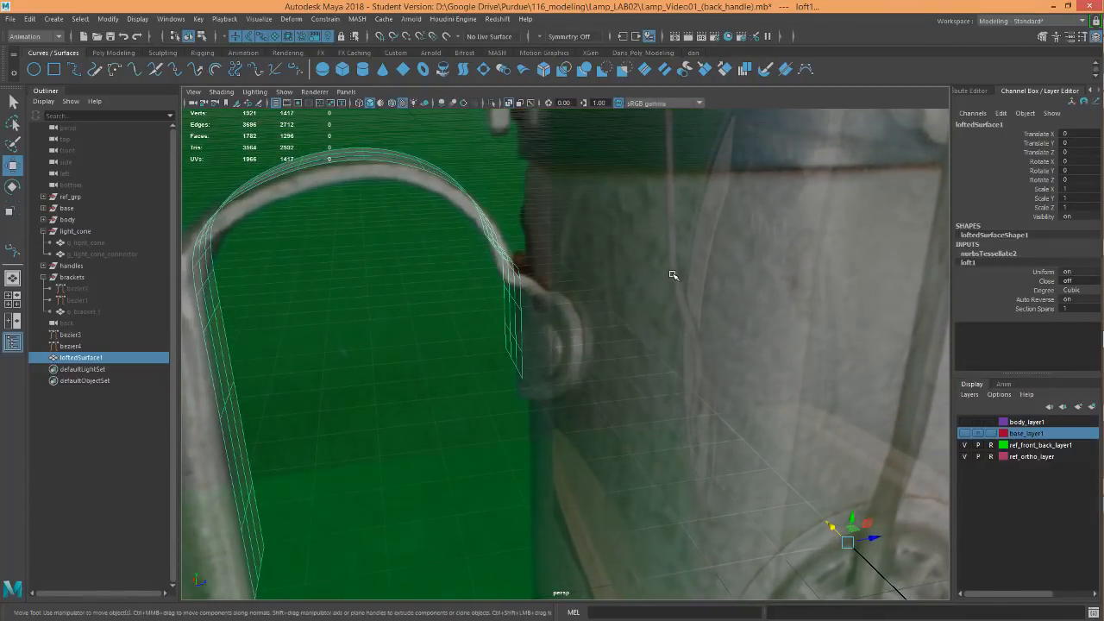
{"action": "key", "text": "1"}
{"action": "left_click_drag", "start_coordinate": [627, 331], "coordinate": [732, 291], "text": "alt"}
{"action": "right_click_drag", "start_coordinate": [733, 291], "coordinate": [751, 270], "text": "alt"}
{"action": "left_click_drag", "start_coordinate": [750, 270], "coordinate": [702, 264], "text": "alt"}
{"action": "key", "text": "space"}
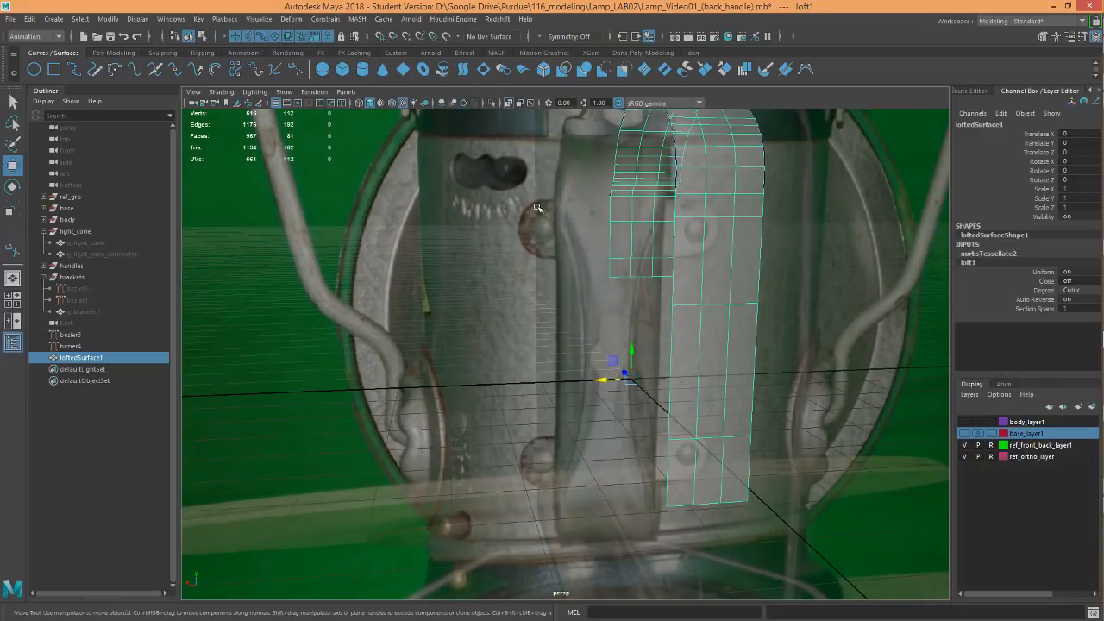
Extrude the three outer side edges near the strip's short inner end outward by about 1.06 in the back view, past the rivet
{"action": "mouse_move", "coordinate": [788, 273]}
{"action": "left_mouse_down", "text": "alt"}
{"action": "mouse_move", "coordinate": [747, 261]}
{"action": "mouse_move", "coordinate": [774, 277]}
{"action": "left_mouse_up", "text": "alt"}
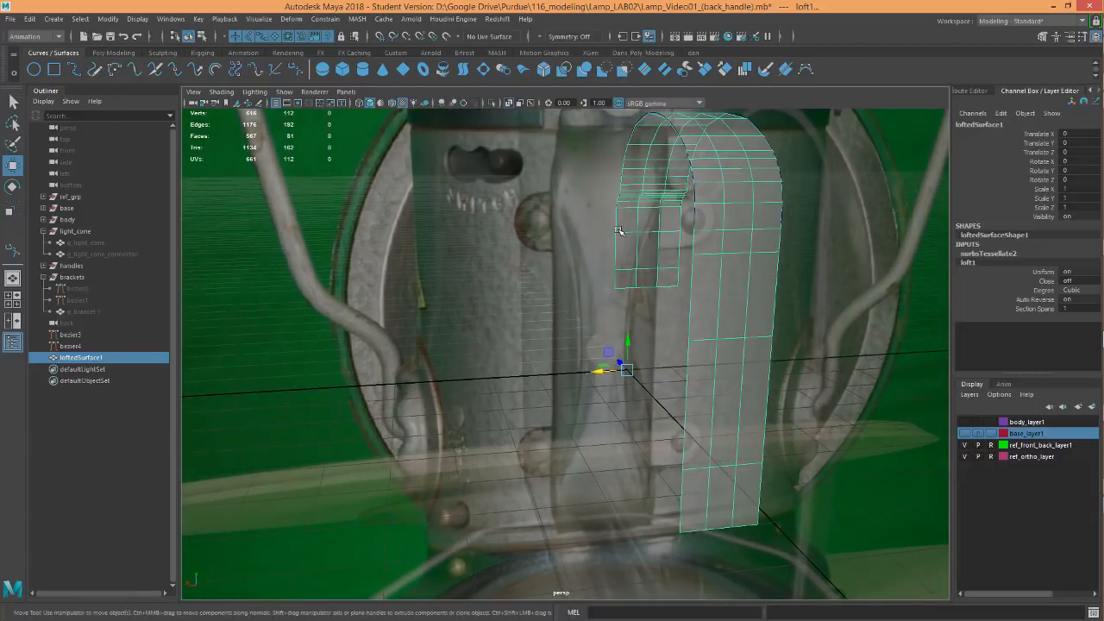
{"action": "right_click_drag", "start_coordinate": [619, 230], "coordinate": [636, 199]}
{"action": "left_click_drag", "start_coordinate": [583, 219], "coordinate": [626, 302]}
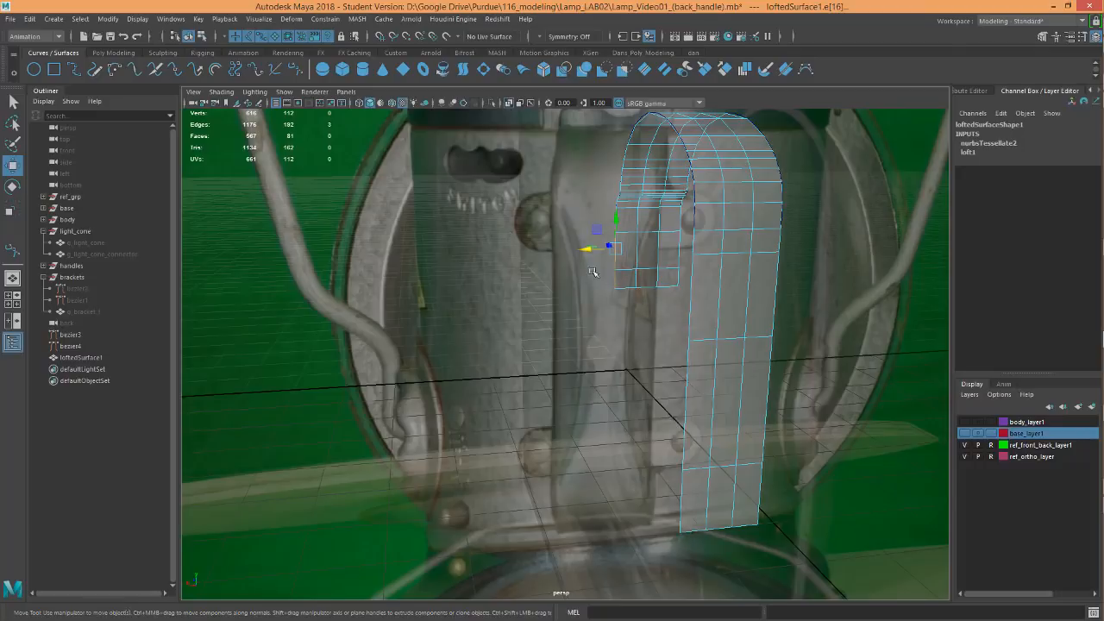
{"action": "key", "text": "space"}
{"action": "left_click_drag", "start_coordinate": [589, 283], "coordinate": [571, 288]}
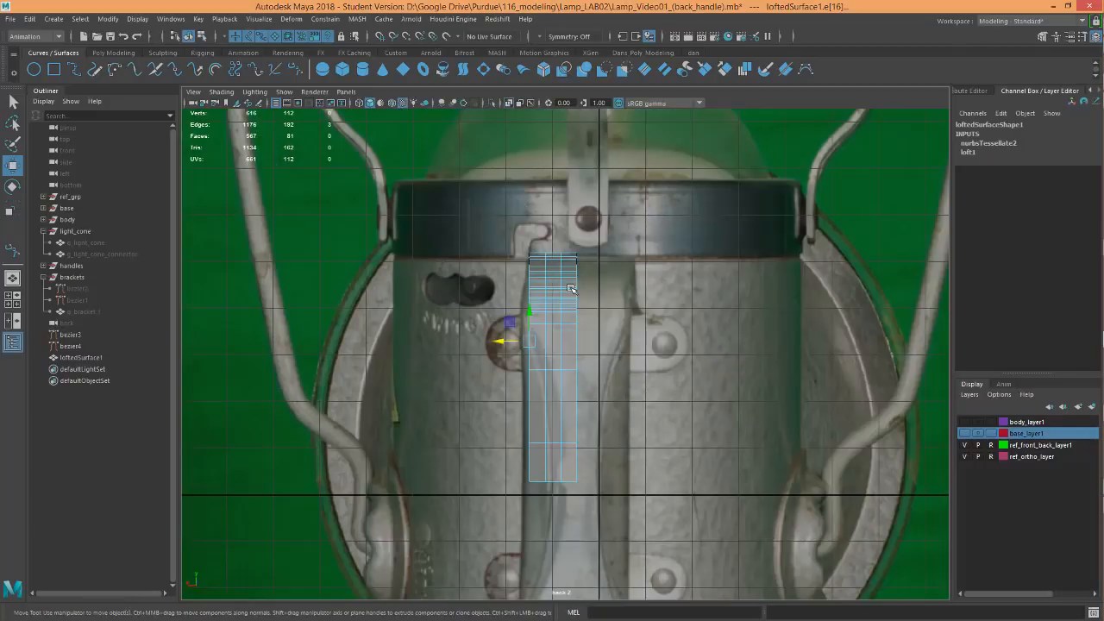
{"action": "scroll", "coordinate": [570, 288], "scroll_direction": "up", "scroll_amount": 5}
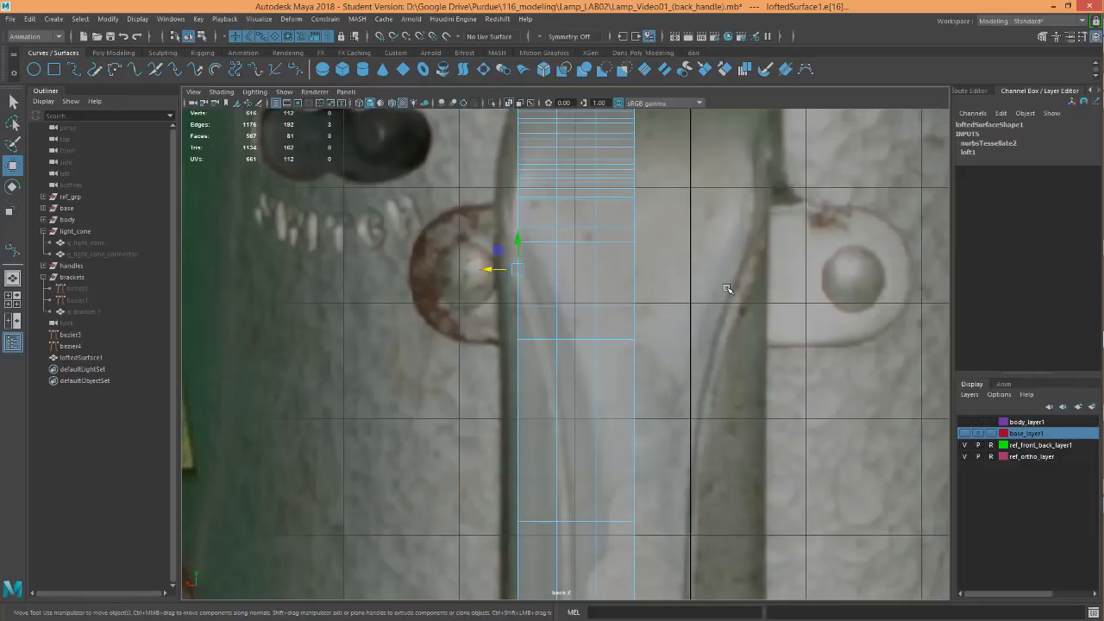
{"action": "left_click", "coordinate": [118, 52]}
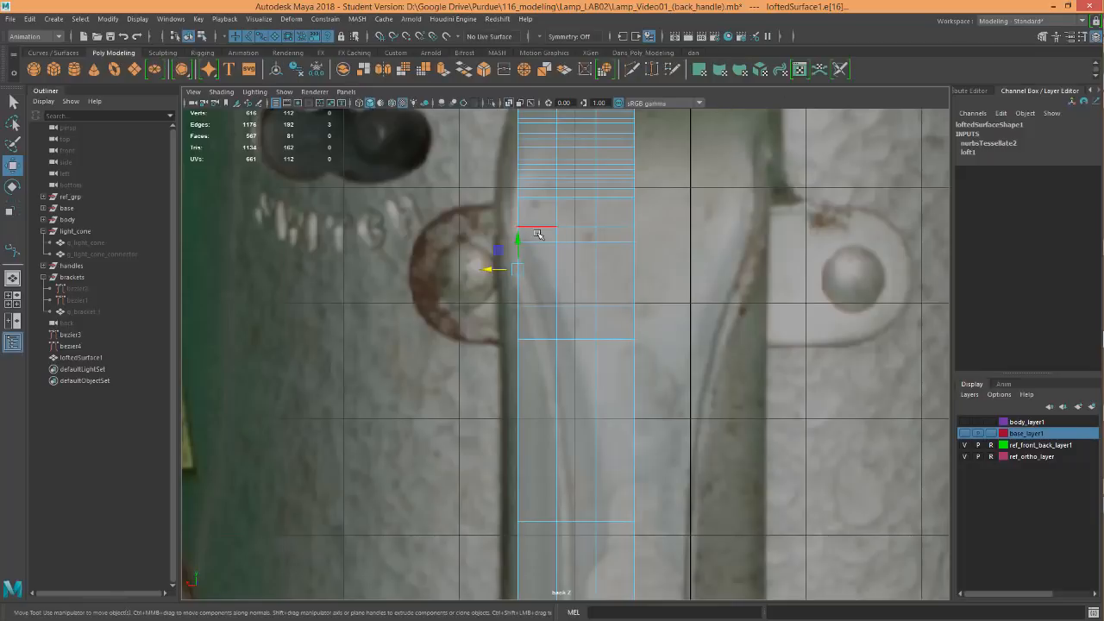
{"action": "left_click", "coordinate": [442, 71]}
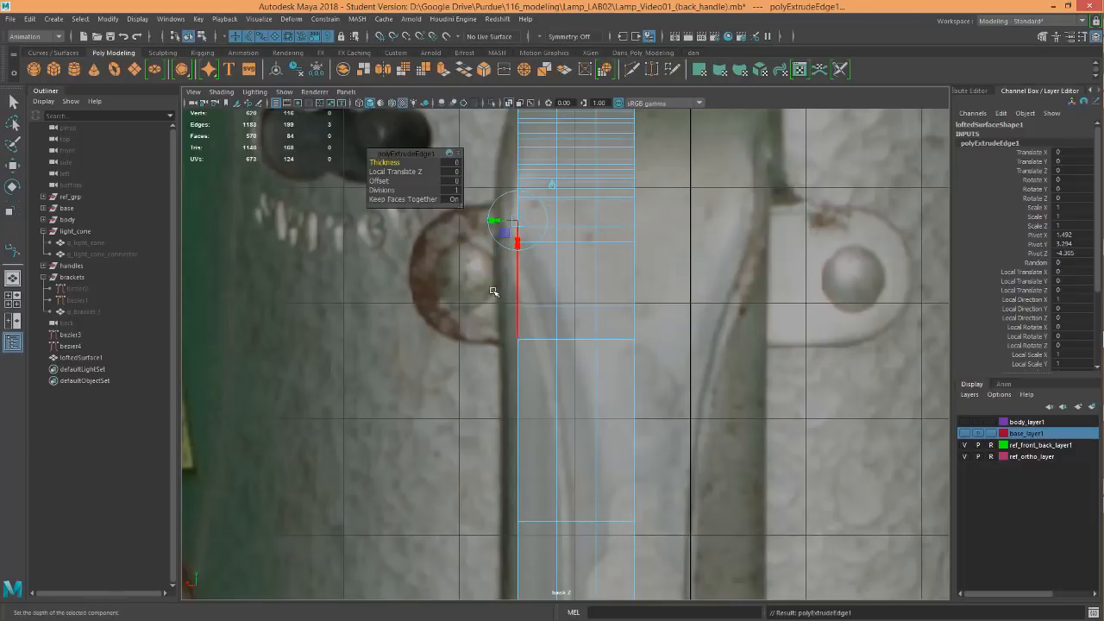
{"action": "left_click_drag", "start_coordinate": [505, 220], "coordinate": [382, 226]}
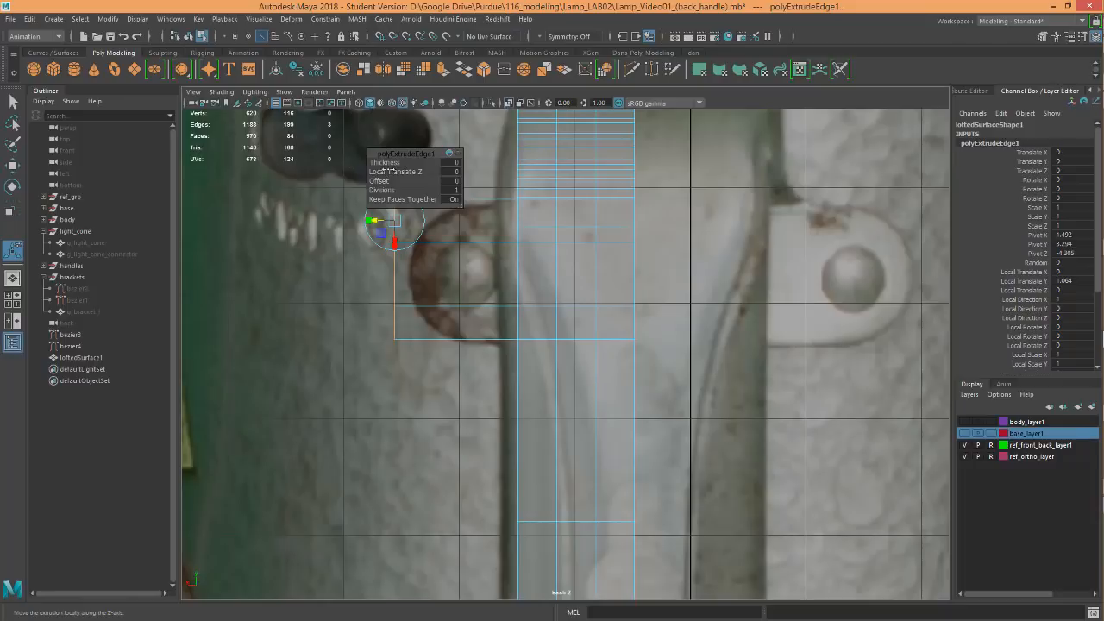
Set the side tab's extrusion to 2 divisions and return to the Move tool
{"action": "left_click_drag", "start_coordinate": [392, 190], "coordinate": [400, 190]}
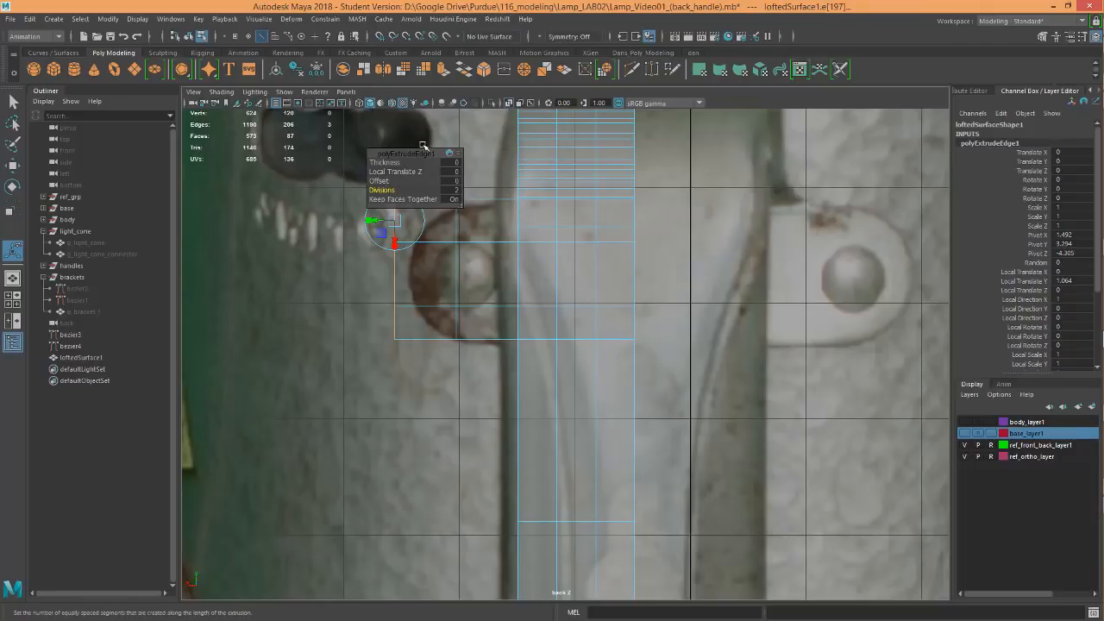
{"action": "left_click_drag", "start_coordinate": [418, 153], "coordinate": [363, 130]}
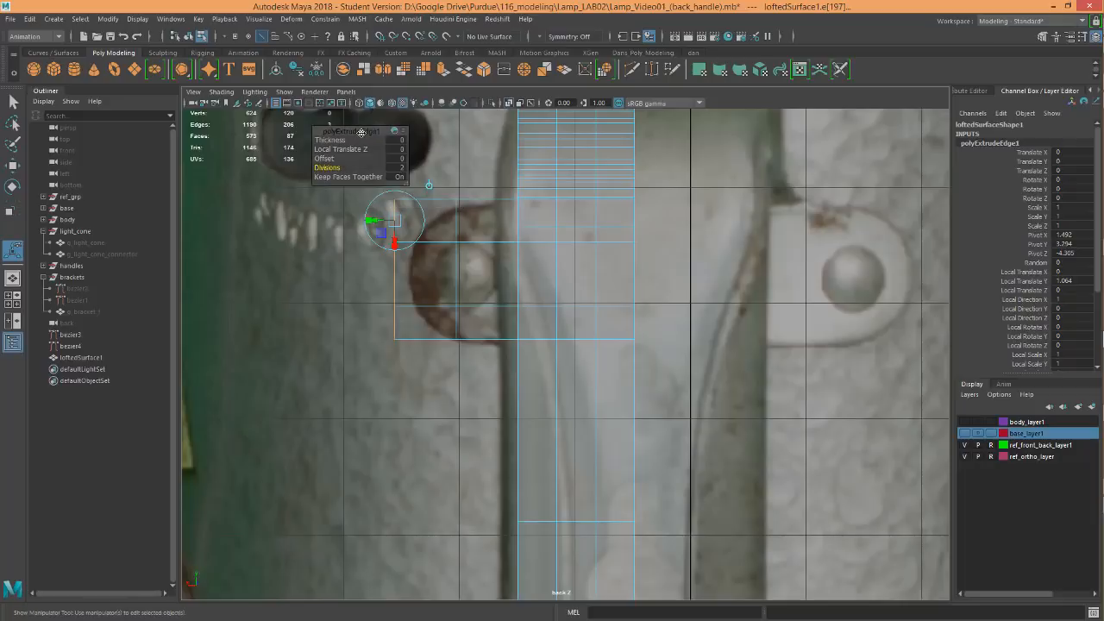
{"action": "middle_click_drag", "start_coordinate": [468, 242], "coordinate": [478, 248], "text": "alt"}
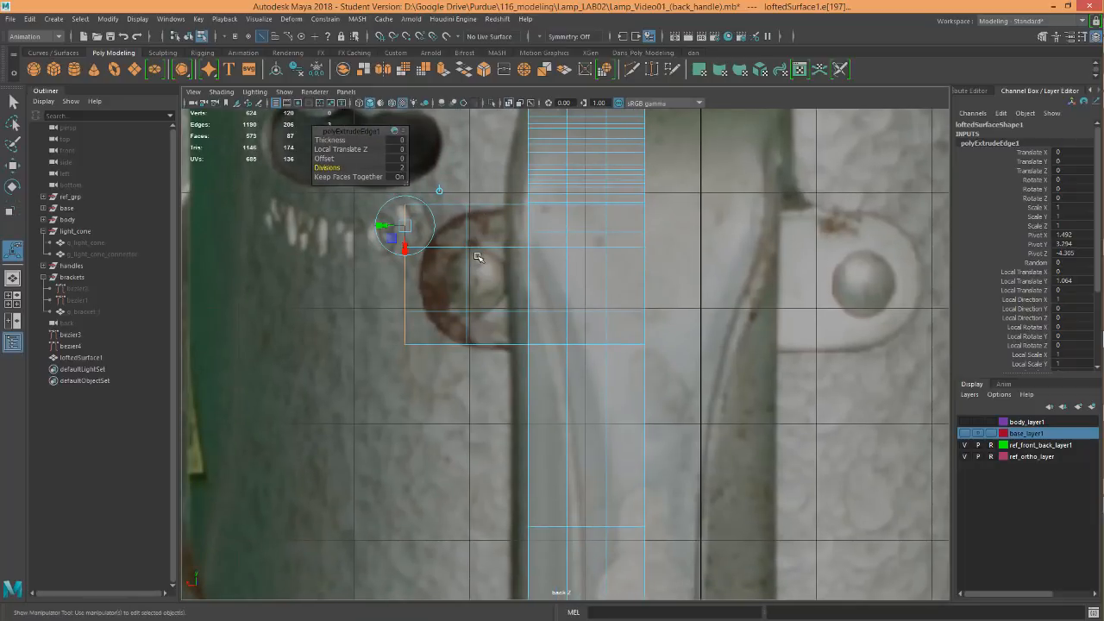
{"action": "key", "text": "w"}
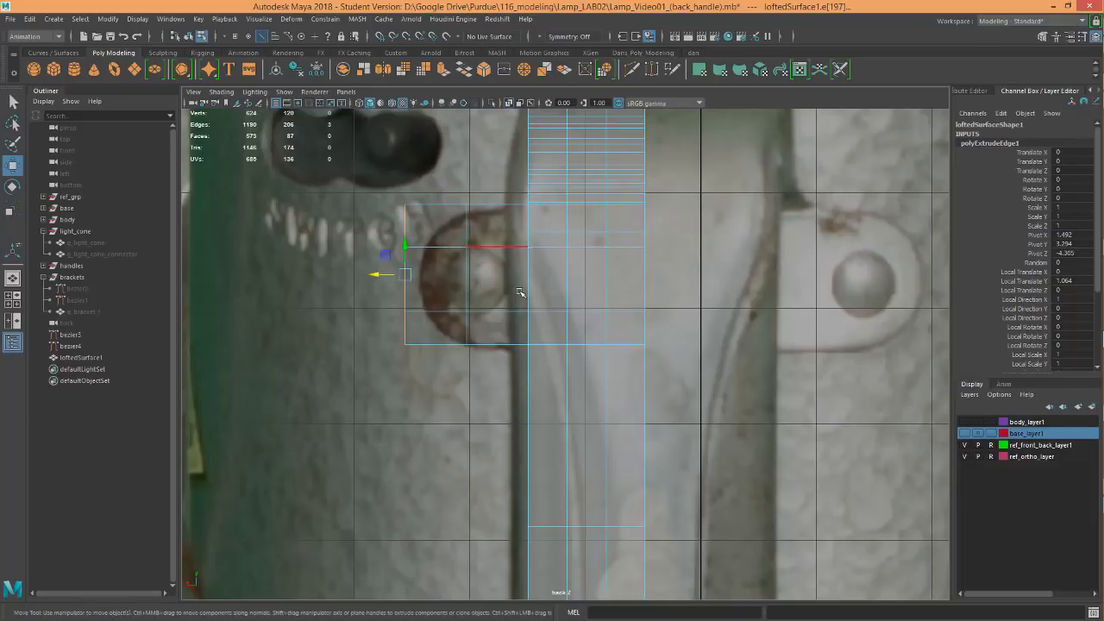
Select the three edges at the bottom end of the handle strip and raise them slightly
{"action": "middle_click_drag", "start_coordinate": [597, 391], "coordinate": [563, 185], "text": "alt"}
{"action": "middle_click_drag", "start_coordinate": [602, 321], "coordinate": [597, 280], "text": "alt"}
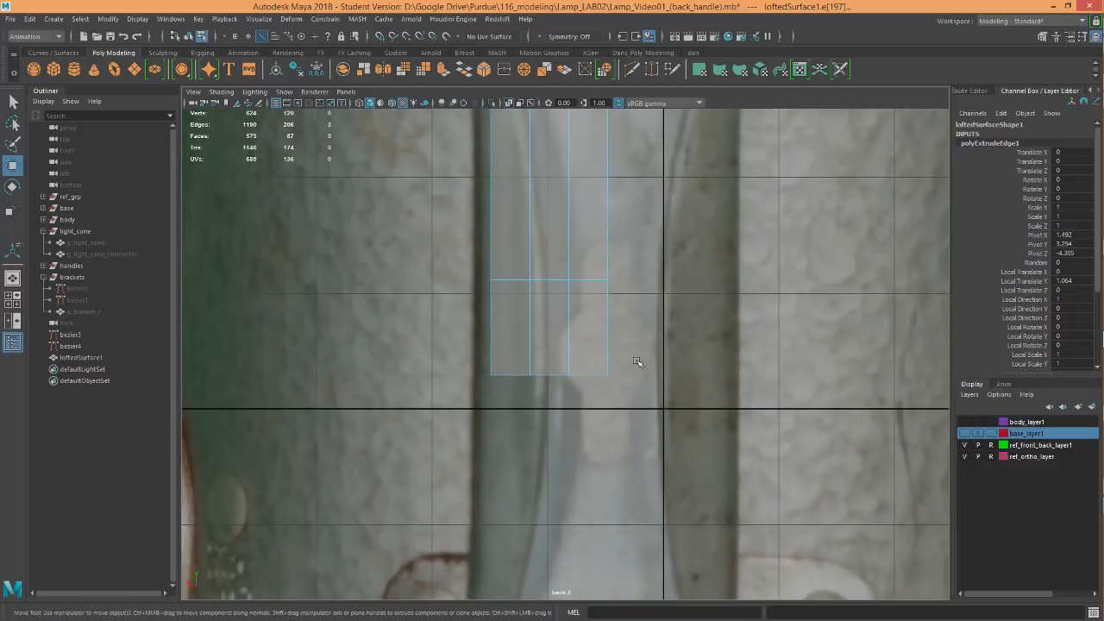
{"action": "scroll", "coordinate": [636, 365], "scroll_direction": "up", "scroll_amount": 4}
{"action": "left_click_drag", "start_coordinate": [673, 428], "coordinate": [386, 346]}
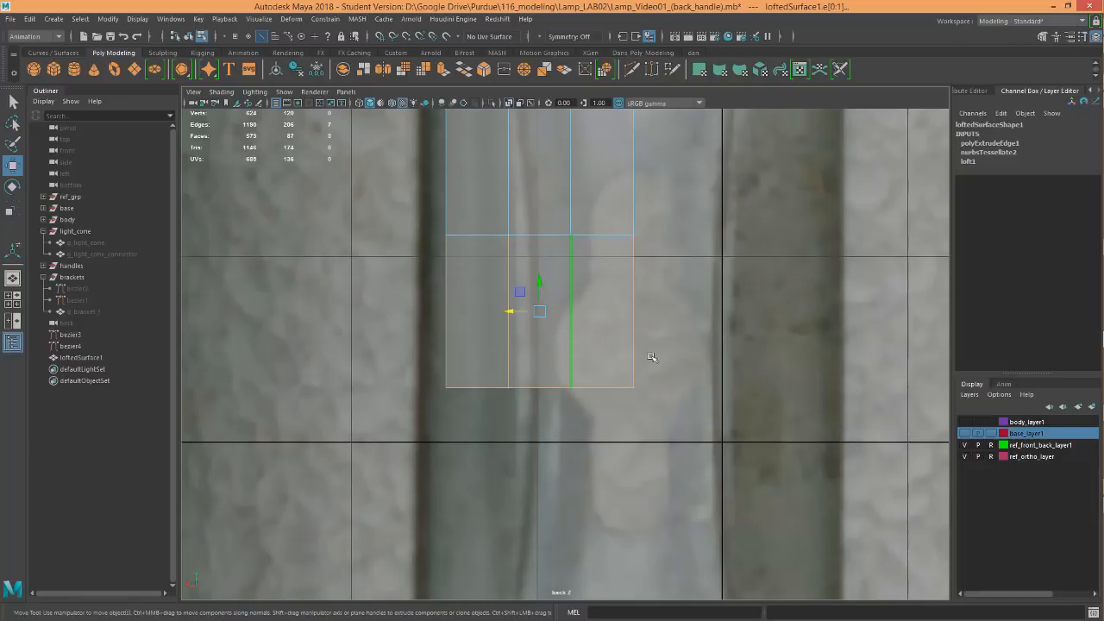
{"action": "left_click", "coordinate": [530, 386]}
{"action": "left_click_drag", "start_coordinate": [540, 365], "coordinate": [539, 330]}
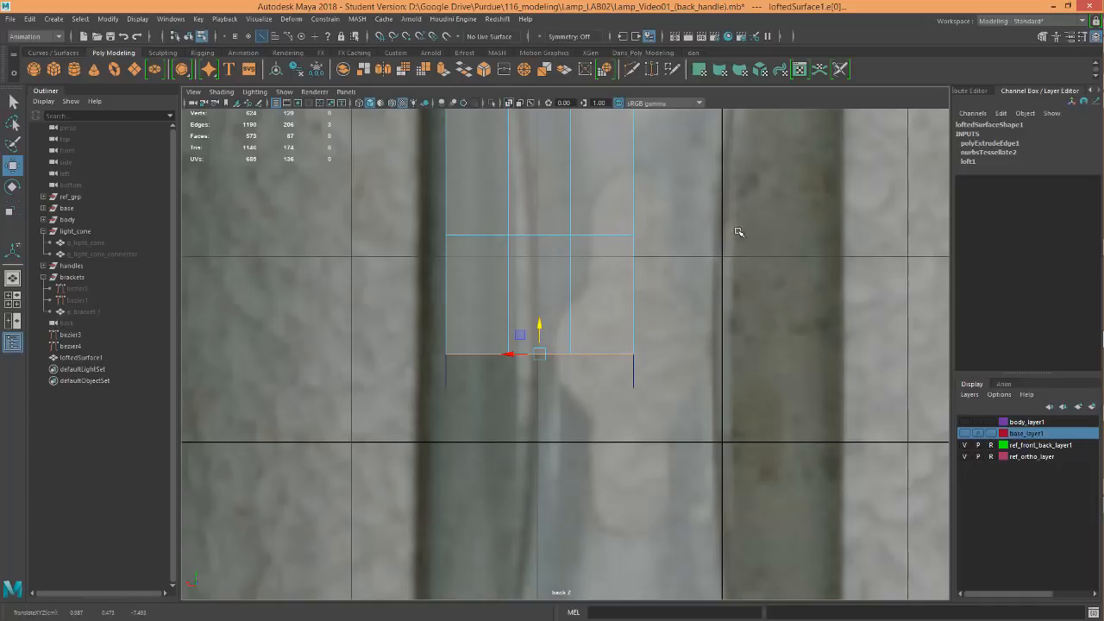
Cut the stepped recess outline with Multi-Cut from the strip's inner side edge down to its bottom edge, following the back reference
{"action": "middle_click_drag", "start_coordinate": [735, 231], "coordinate": [748, 296], "text": "alt"}
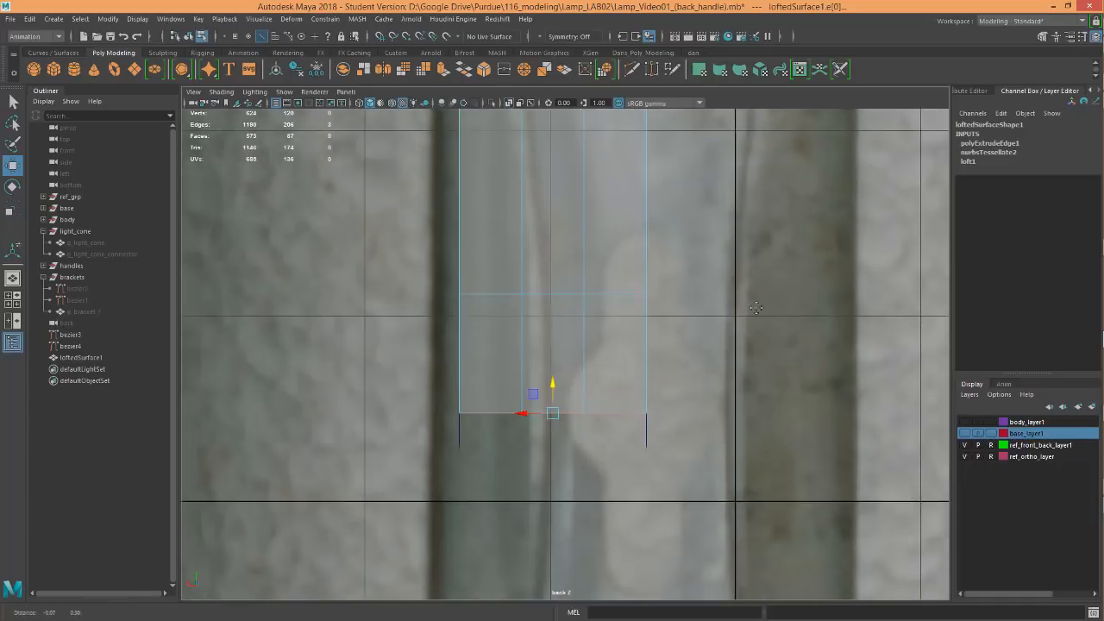
{"action": "left_click", "coordinate": [634, 69]}
{"action": "left_click", "coordinate": [646, 234]}
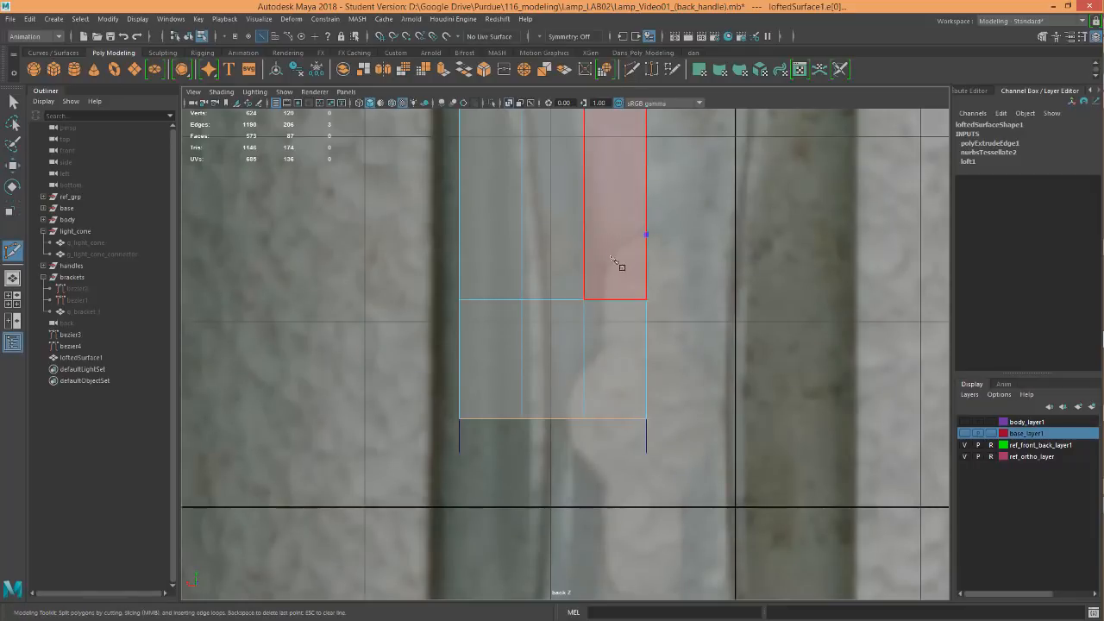
{"action": "left_click", "coordinate": [611, 256]}
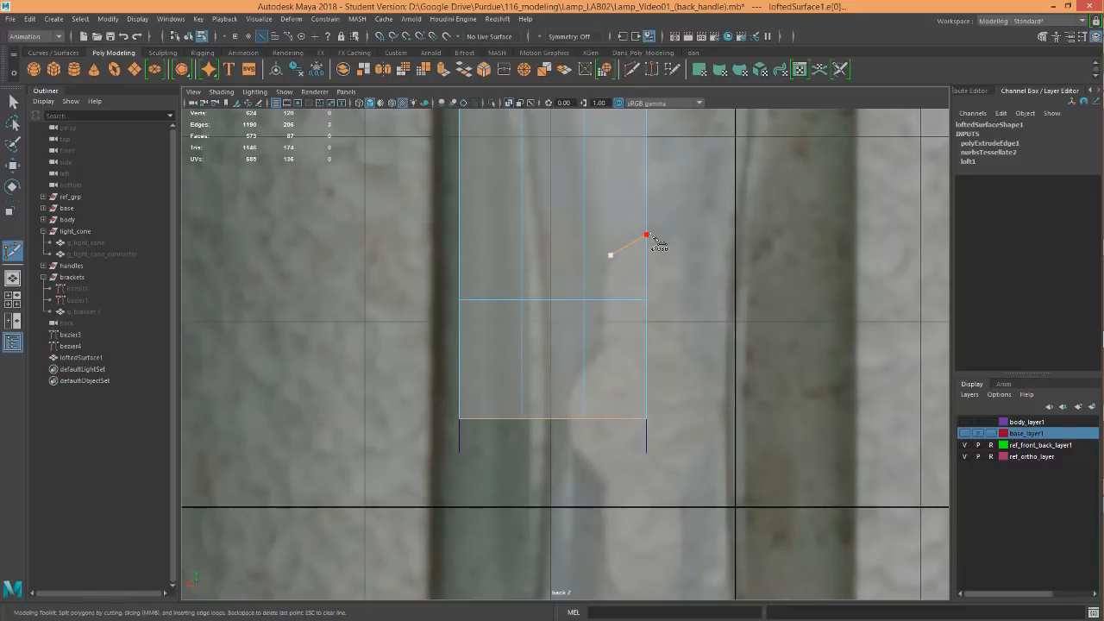
{"action": "left_click", "coordinate": [605, 300]}
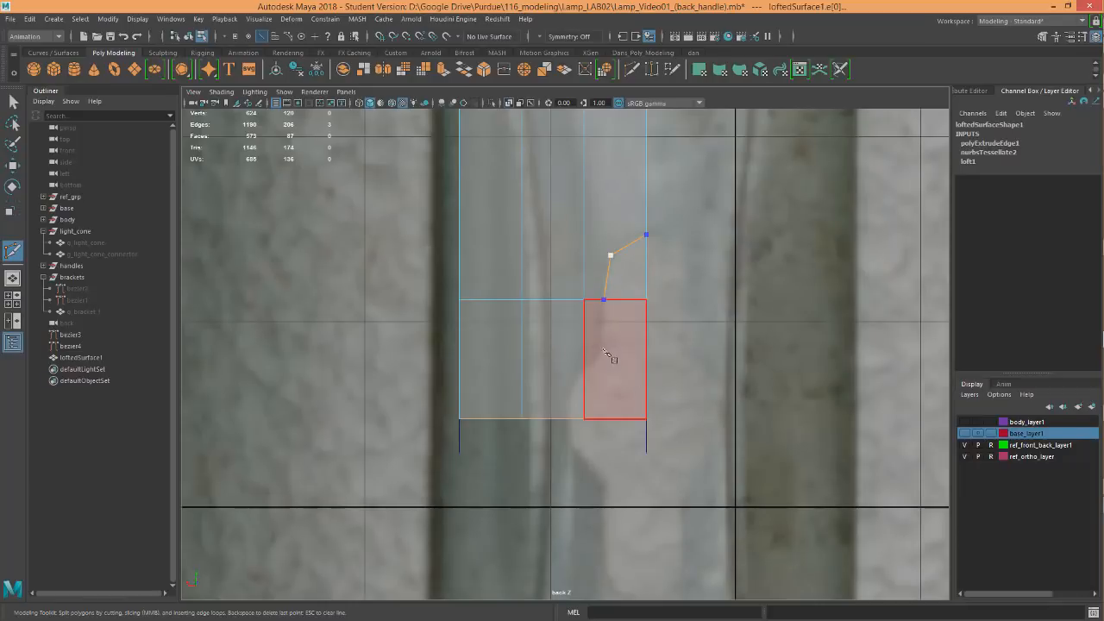
{"action": "left_click", "coordinate": [605, 354]}
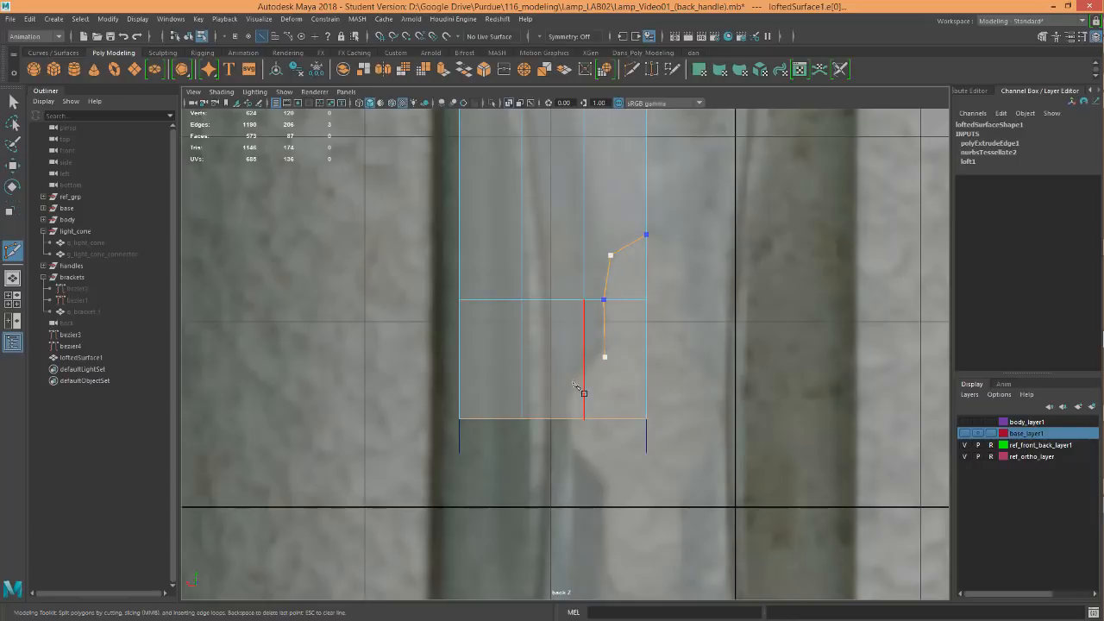
{"action": "left_click", "coordinate": [584, 388]}
{"action": "left_click", "coordinate": [568, 387]}
{"action": "left_click", "coordinate": [567, 420]}
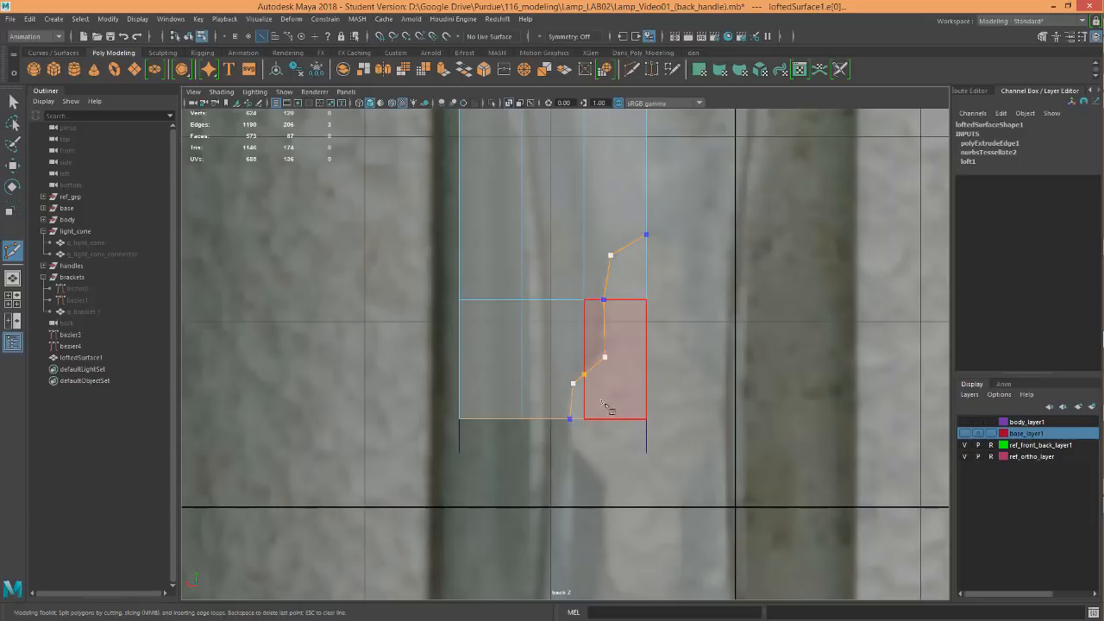
{"action": "right_click_drag", "start_coordinate": [607, 405], "coordinate": [751, 399], "text": "alt"}
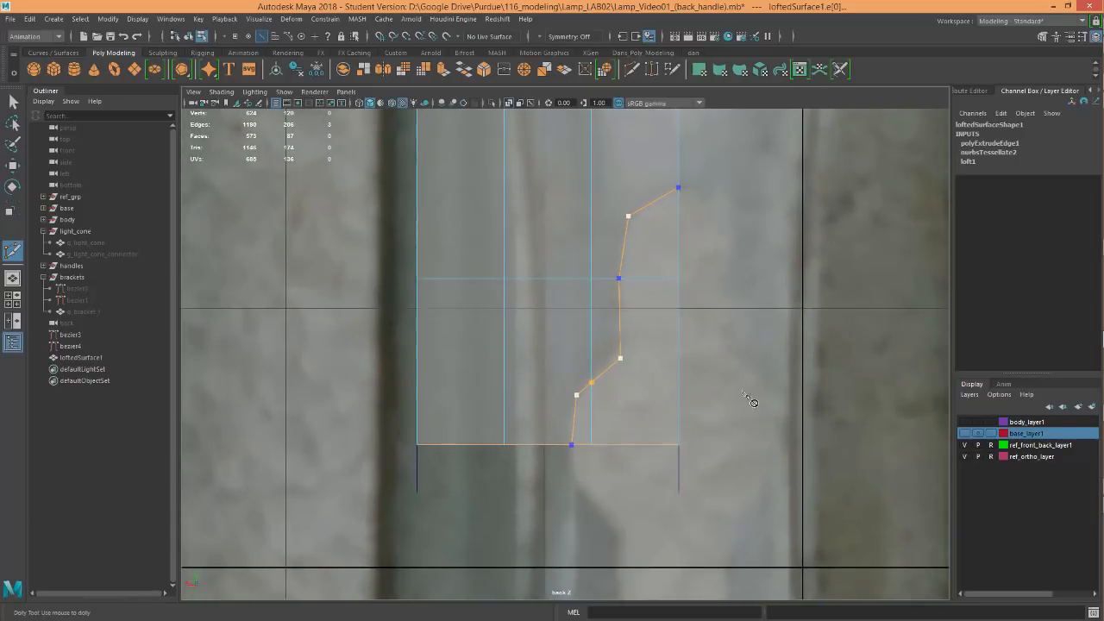
{"action": "key", "text": "Return"}
Cut from the recess outline's lower corner across to the strip's outer edge, and from the same corner up to the inner column's vertex
{"action": "left_click", "coordinate": [579, 399]}
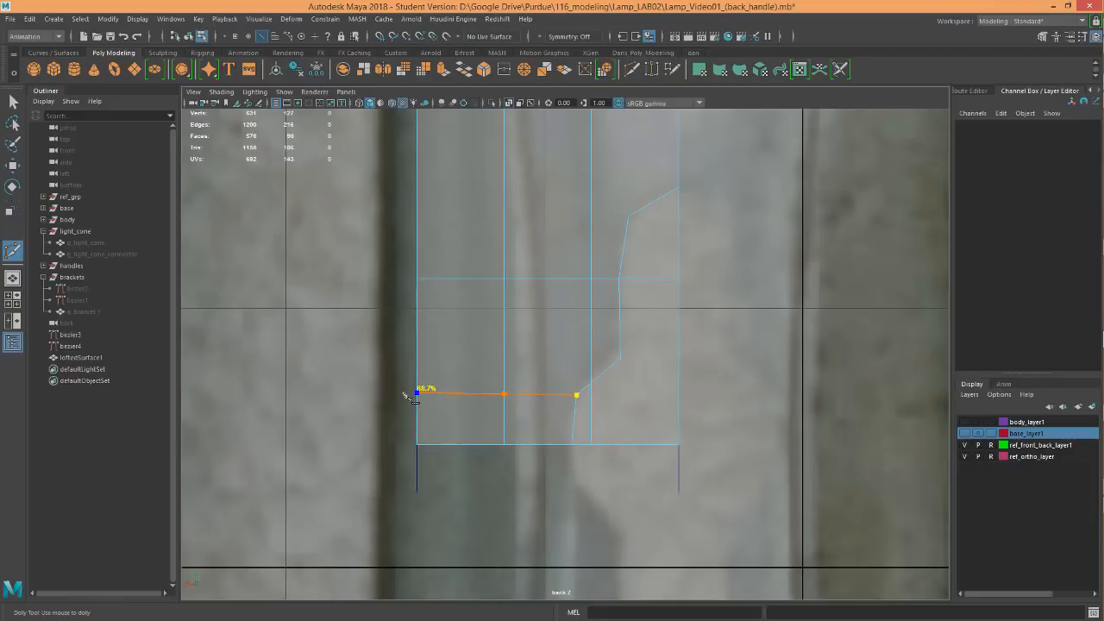
{"action": "left_click", "coordinate": [408, 395]}
{"action": "key", "text": "Return"}
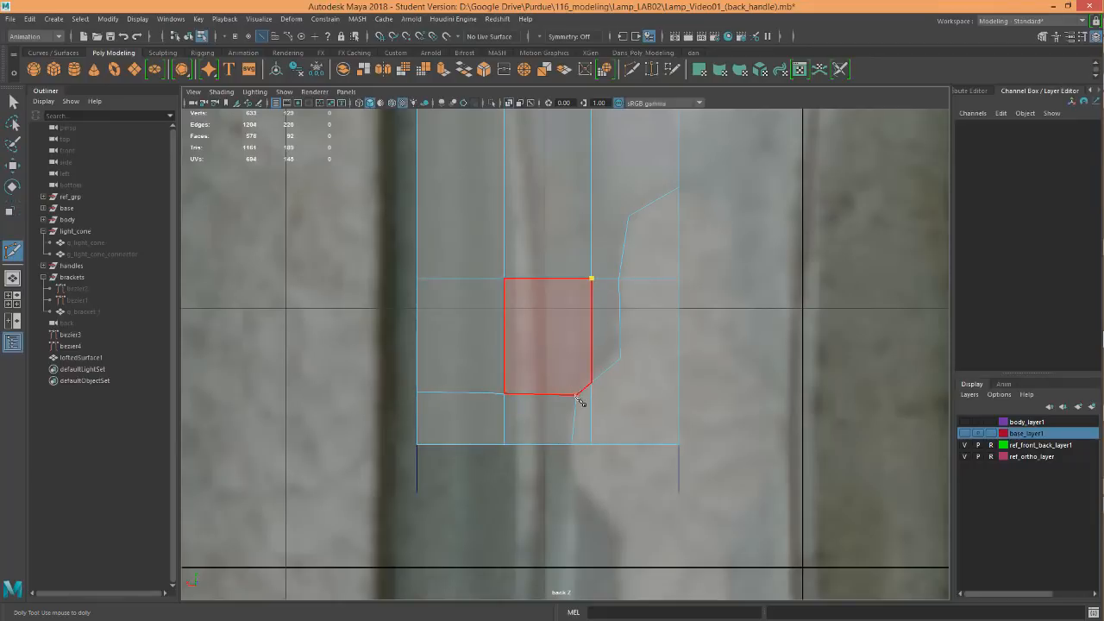
{"action": "key", "text": "4"}
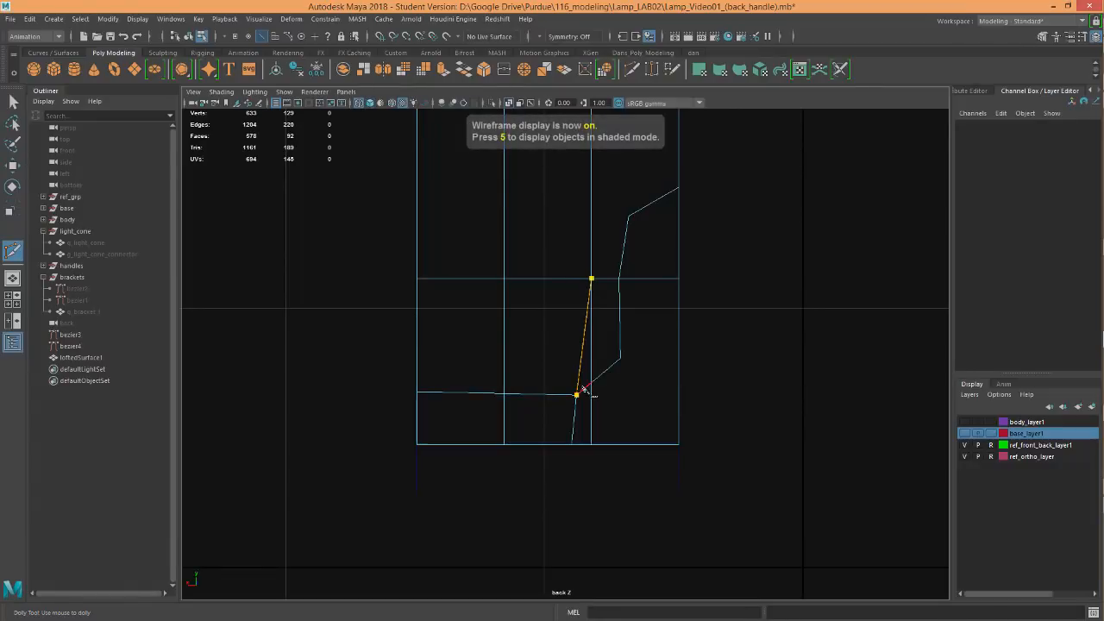
{"action": "key", "text": "5"}
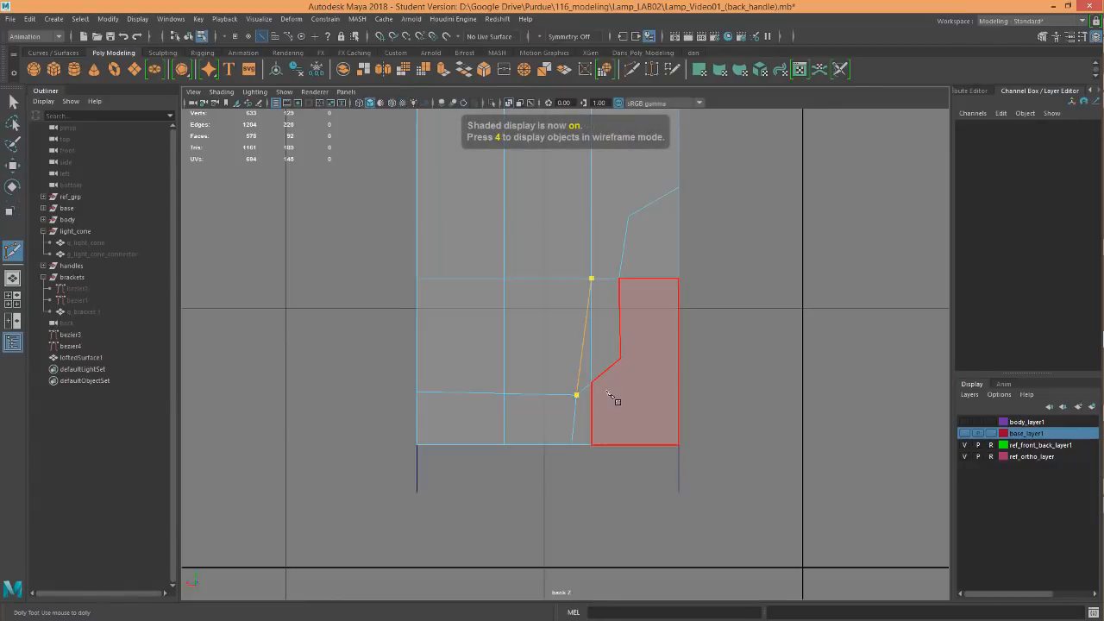
{"action": "key", "text": "Return"}
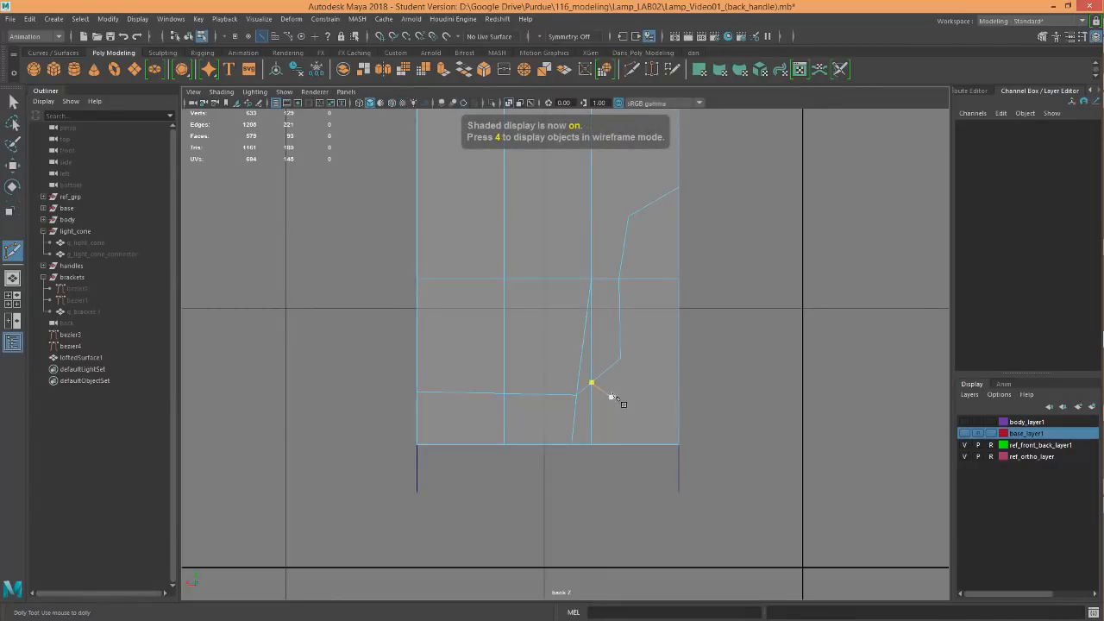
Target-weld the two spare inner-column vertices onto the recess outline's lower corner and its bottom end point
{"action": "left_click", "coordinate": [678, 187]}
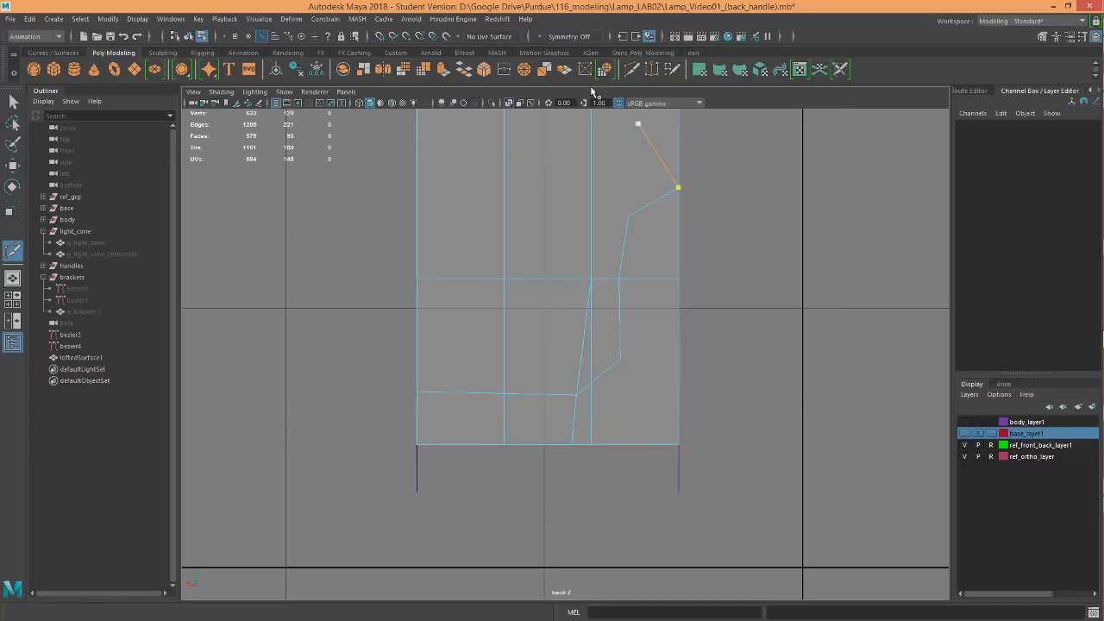
{"action": "left_click", "coordinate": [653, 72]}
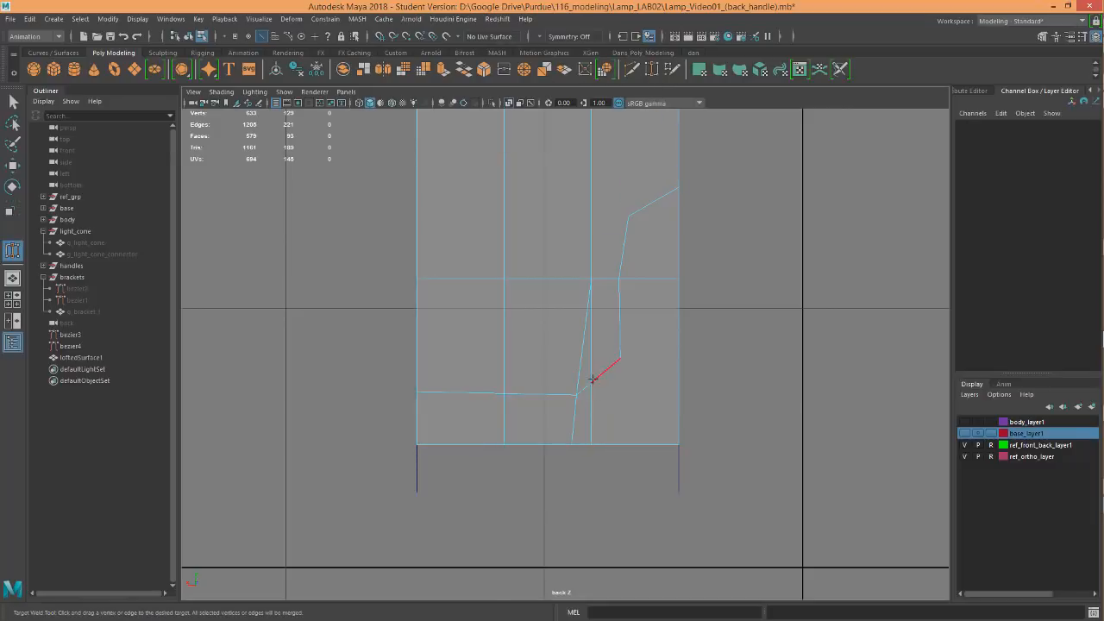
{"action": "left_click_drag", "start_coordinate": [591, 381], "coordinate": [577, 395]}
{"action": "left_click_drag", "start_coordinate": [566, 446], "coordinate": [569, 445]}
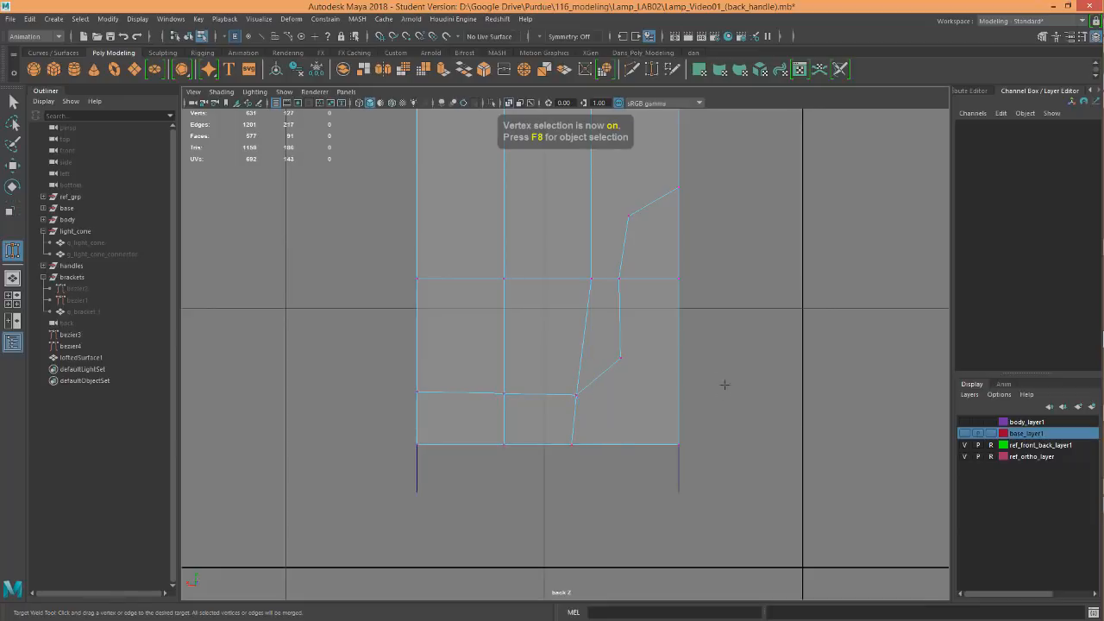
Move the inner column's vertex beside the recess slightly outward along X to straighten the edge above the weld
{"action": "middle_click_drag", "start_coordinate": [594, 289], "coordinate": [592, 311], "text": "alt"}
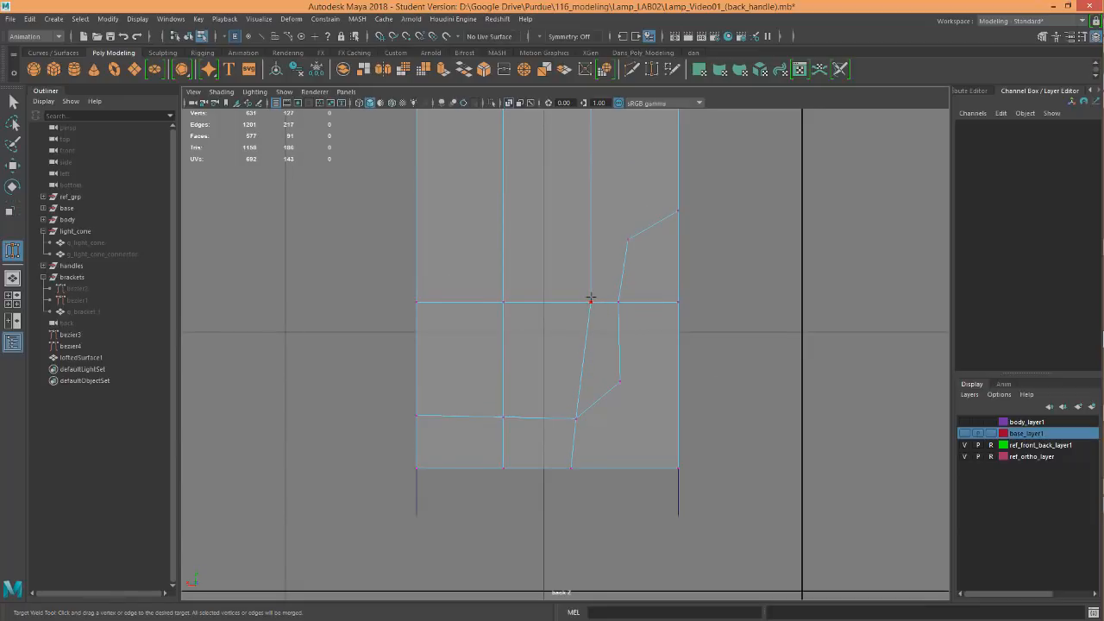
{"action": "key", "text": "w"}
{"action": "left_click", "coordinate": [591, 300]}
{"action": "left_click_drag", "start_coordinate": [562, 303], "coordinate": [553, 303]}
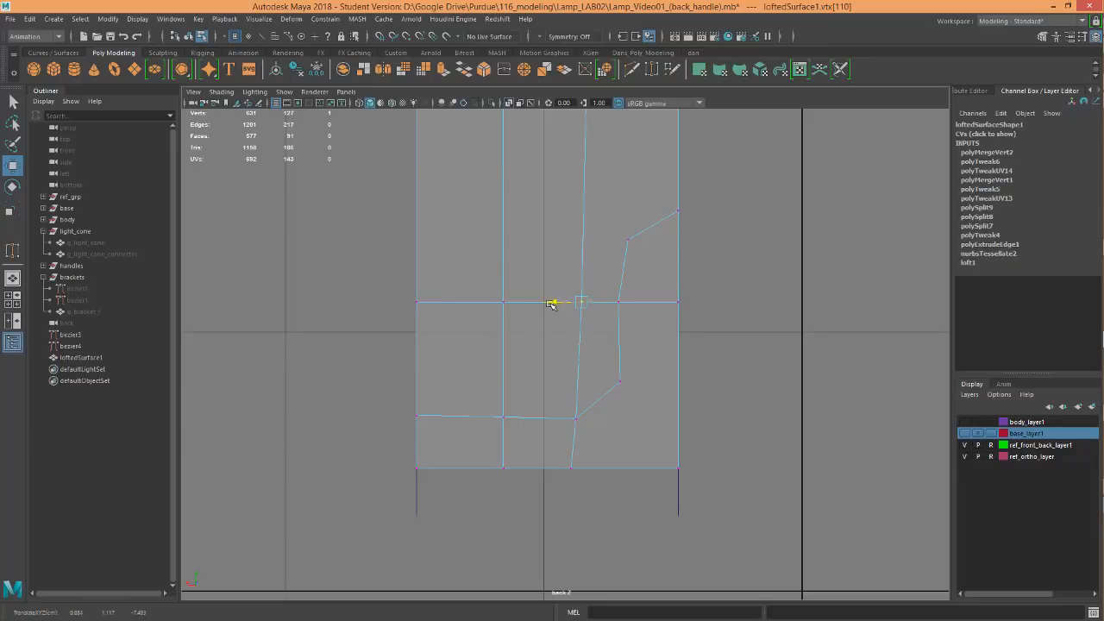
Slice a horizontal edge line across the full width of the strip just above the recess outline
{"action": "middle_click_drag", "start_coordinate": [552, 306], "coordinate": [634, 445], "text": "alt"}
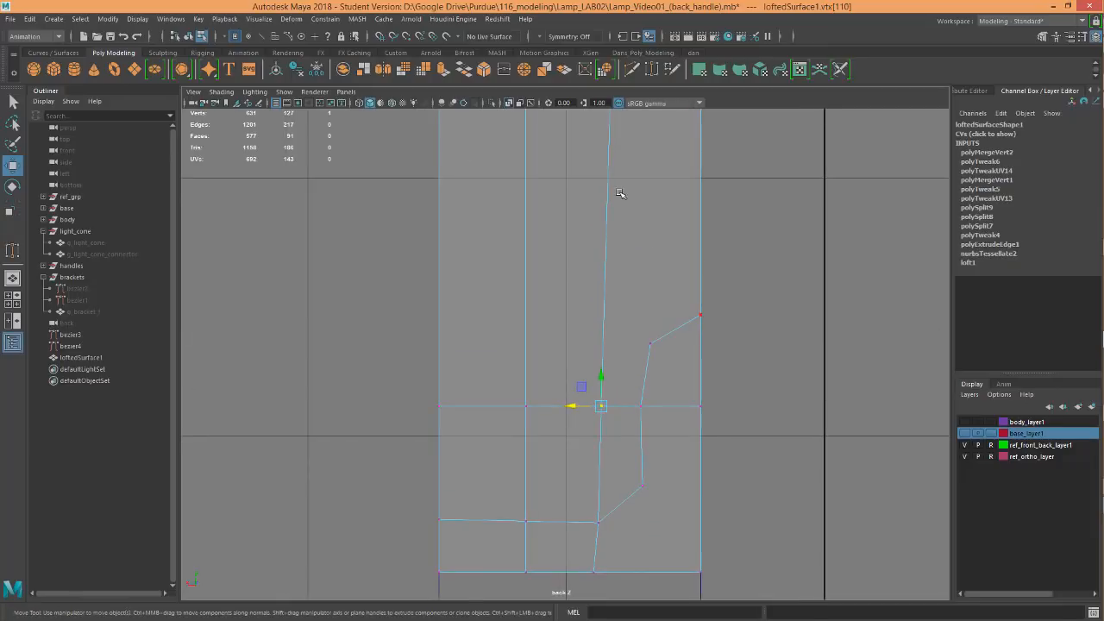
{"action": "left_click", "coordinate": [634, 69]}
{"action": "left_click", "coordinate": [604, 266]}
{"action": "left_click", "coordinate": [439, 266]}
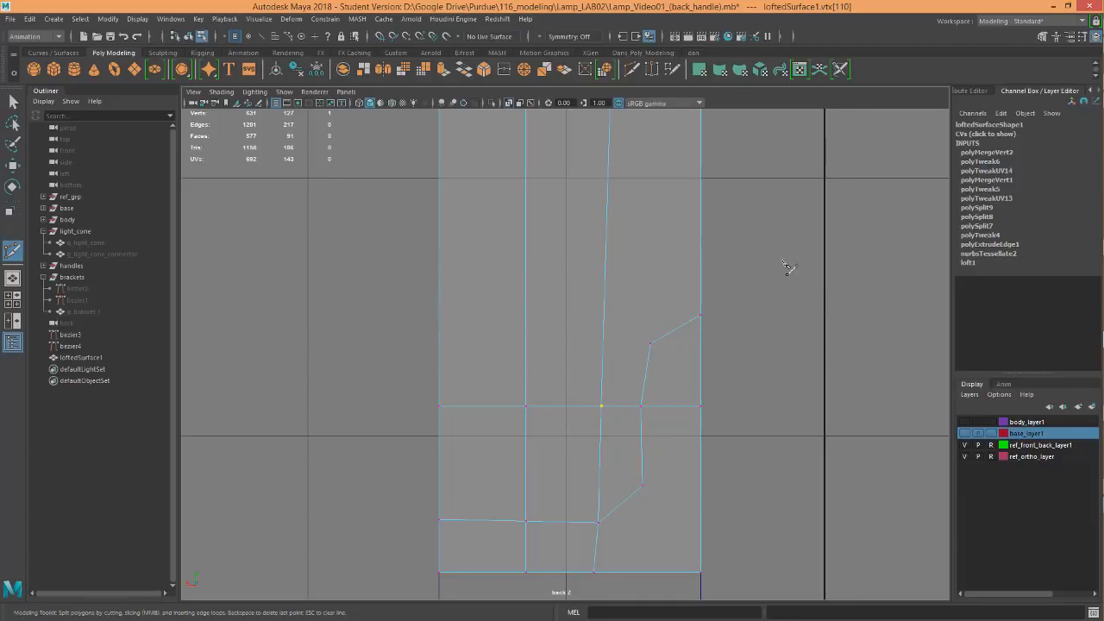
{"action": "mouse_move", "coordinate": [769, 270]}
{"action": "left_mouse_down"}
{"action": "mouse_move", "coordinate": [232, 269]}
{"action": "mouse_move", "coordinate": [227, 256]}
{"action": "left_mouse_up"}
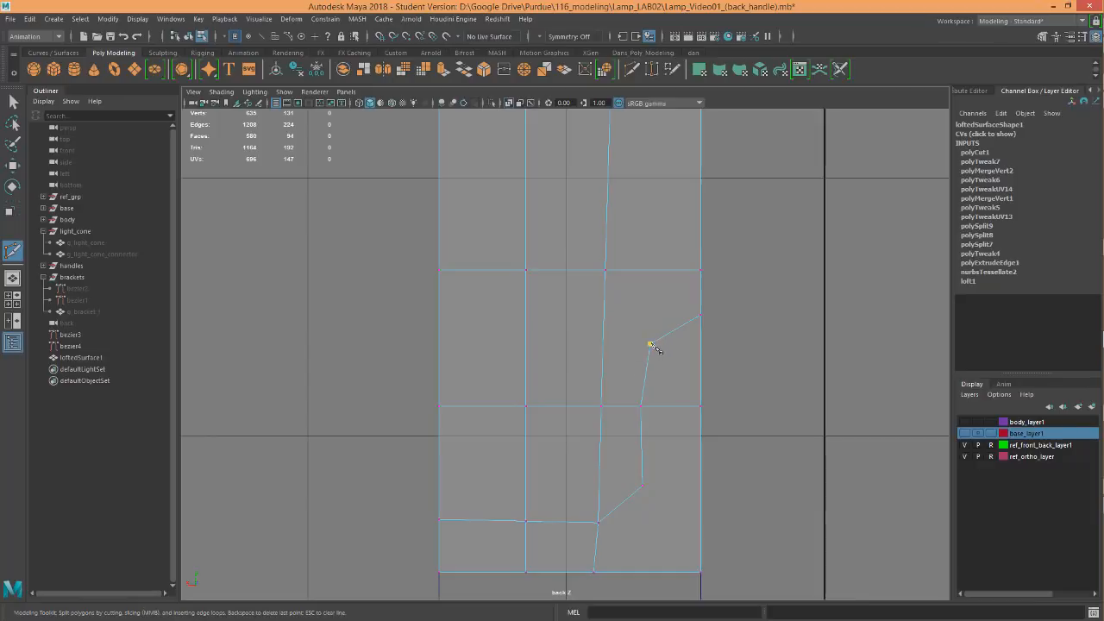
Connect the recess outline's upper corner to the inner column's vertex on the new horizontal line, and return to the Move tool
{"action": "right_click", "coordinate": [609, 274]}
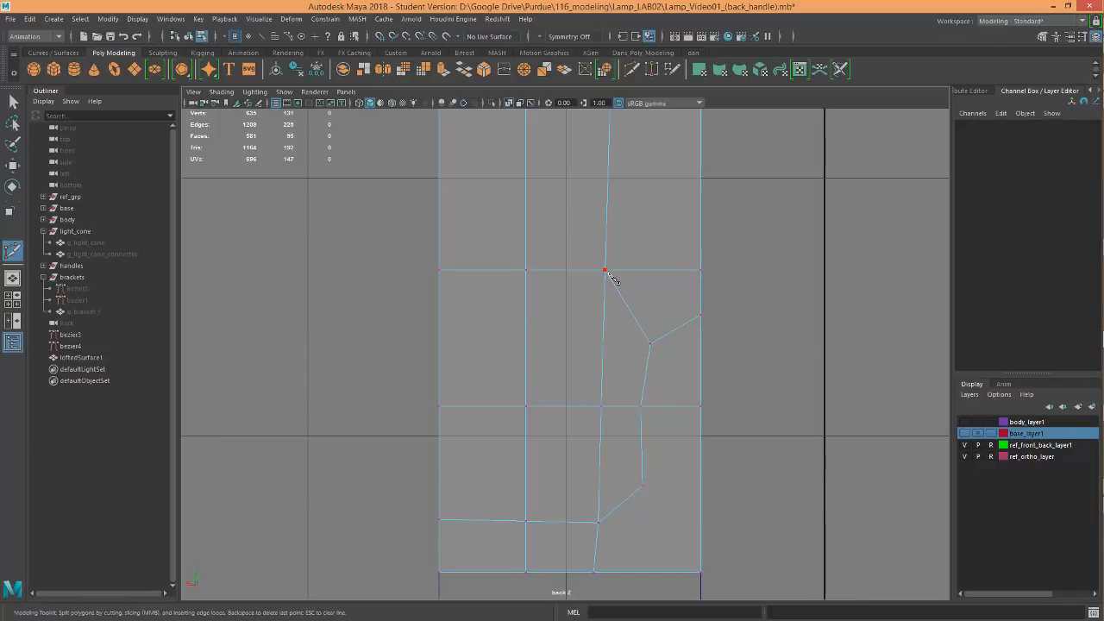
{"action": "middle_click_drag", "start_coordinate": [614, 530], "coordinate": [579, 430], "text": "alt"}
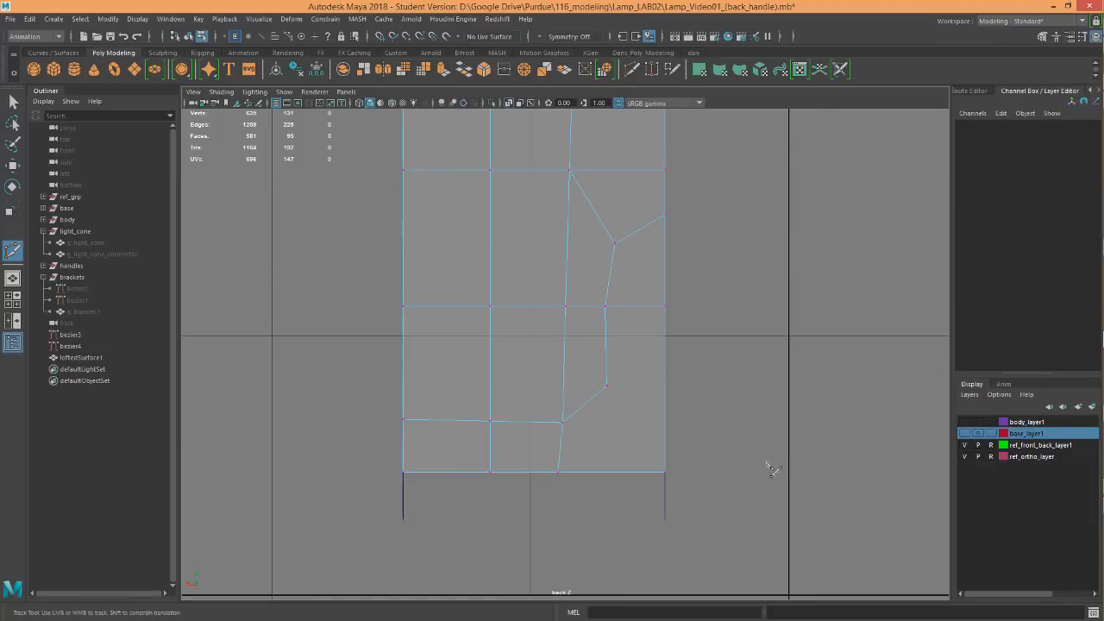
{"action": "middle_click_drag", "start_coordinate": [766, 462], "coordinate": [706, 446], "text": "alt"}
{"action": "left_click", "coordinate": [545, 291]}
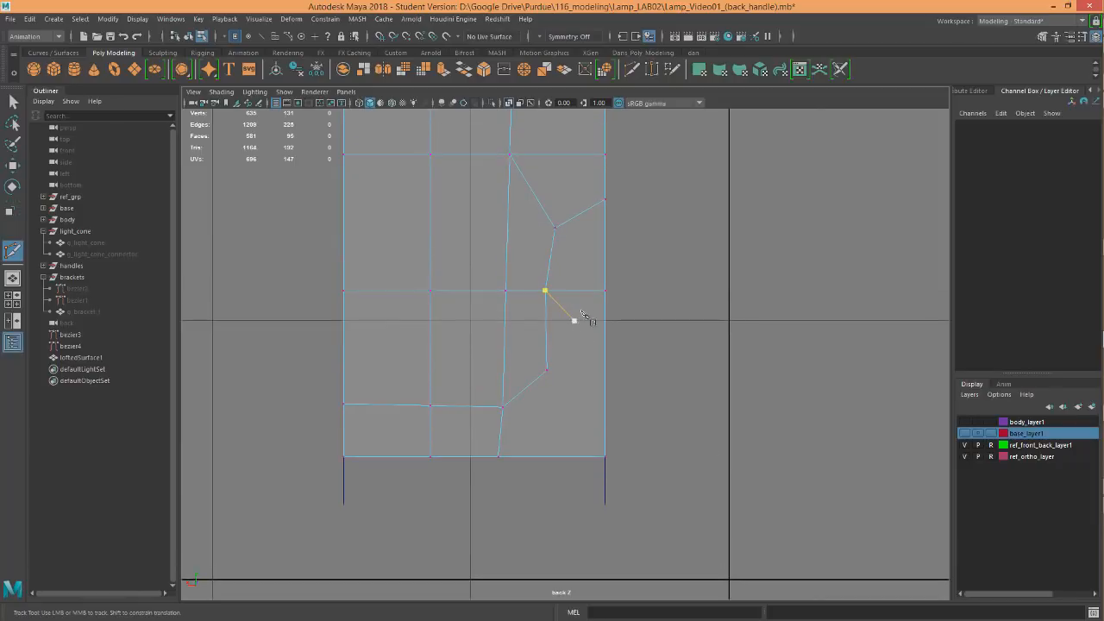
{"action": "key", "text": "w"}
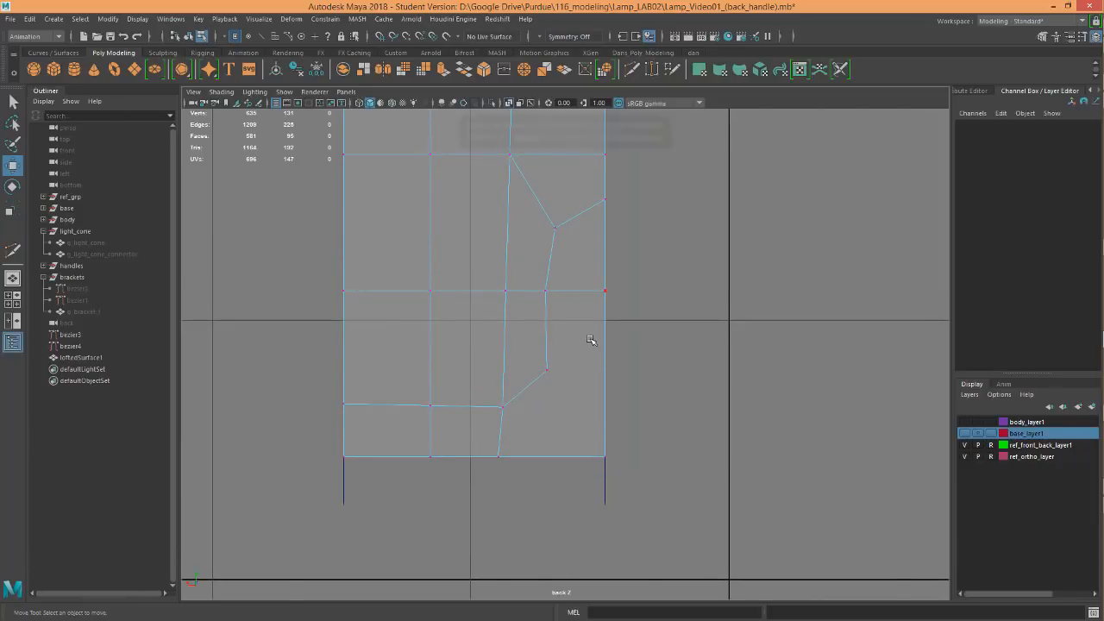
Turn textured display back on and delete the two faces inside the recess outline
{"action": "key", "text": "6"}
{"action": "left_click", "coordinate": [592, 360]}
{"action": "right_click_drag", "start_coordinate": [589, 278], "coordinate": [586, 308]}
{"action": "left_click", "coordinate": [592, 275]}
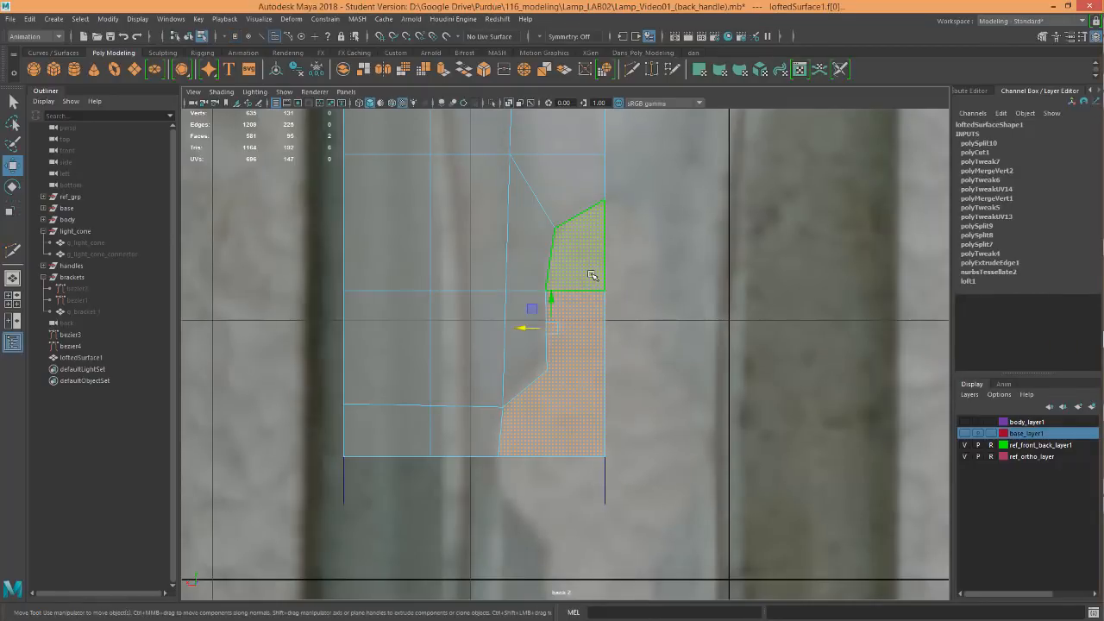
{"action": "key", "text": "Delete"}
Examine the recess cutout and the strip up to the side tab against the back reference
{"action": "scroll", "coordinate": [604, 440], "scroll_direction": "down", "scroll_amount": 5}
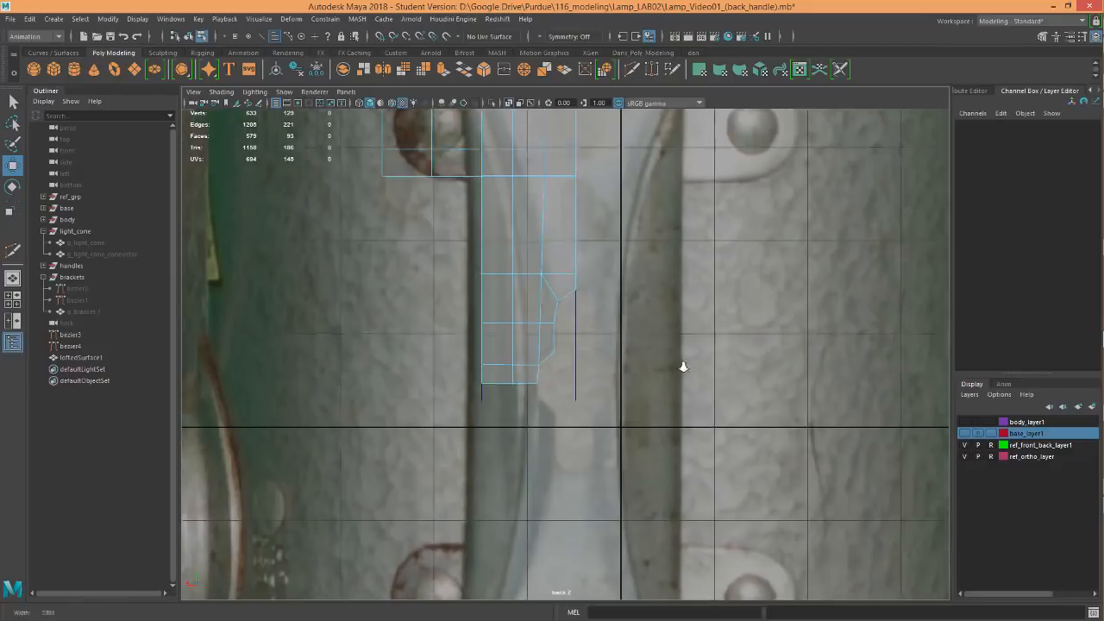
{"action": "right_click_drag", "start_coordinate": [683, 366], "coordinate": [874, 366], "text": "alt"}
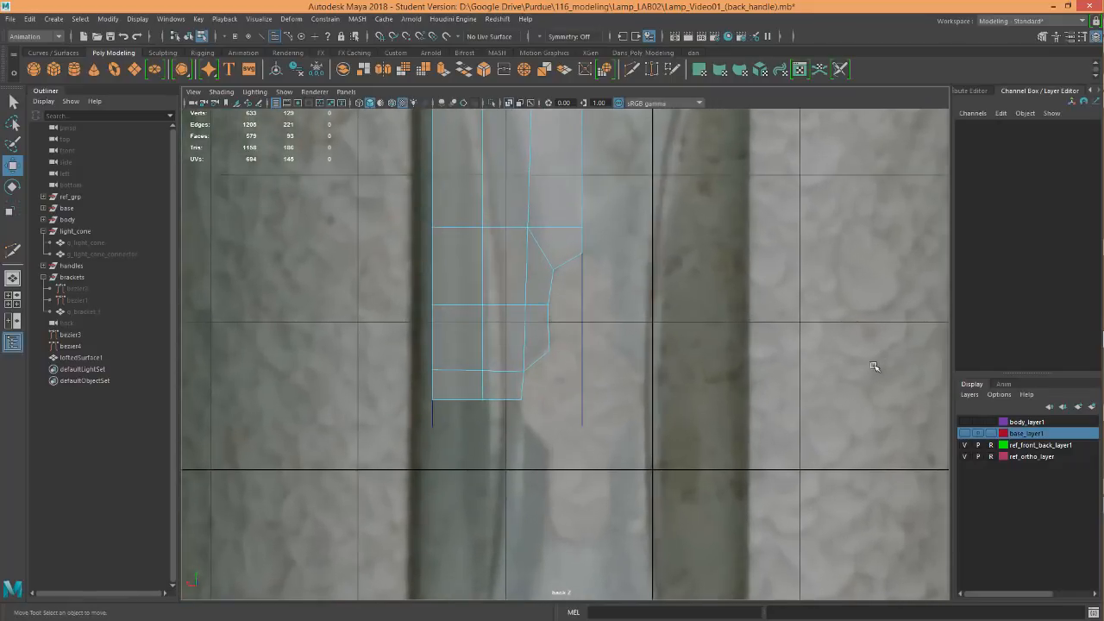
{"action": "right_click_drag", "start_coordinate": [547, 432], "coordinate": [733, 387], "text": "alt"}
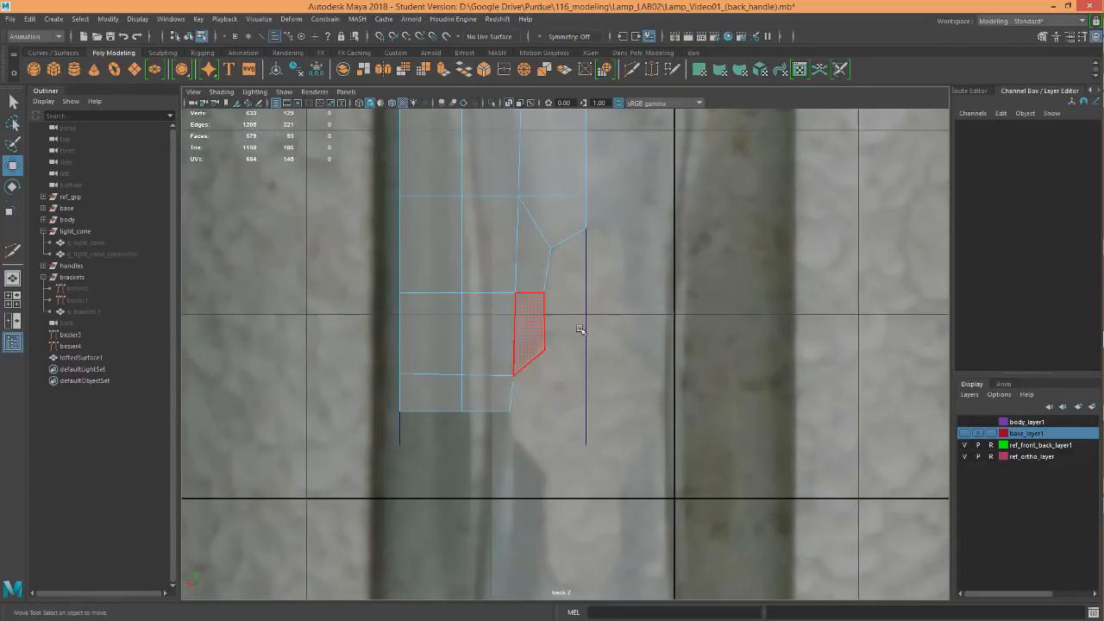
{"action": "middle_click_drag", "start_coordinate": [580, 299], "coordinate": [601, 409], "text": "alt"}
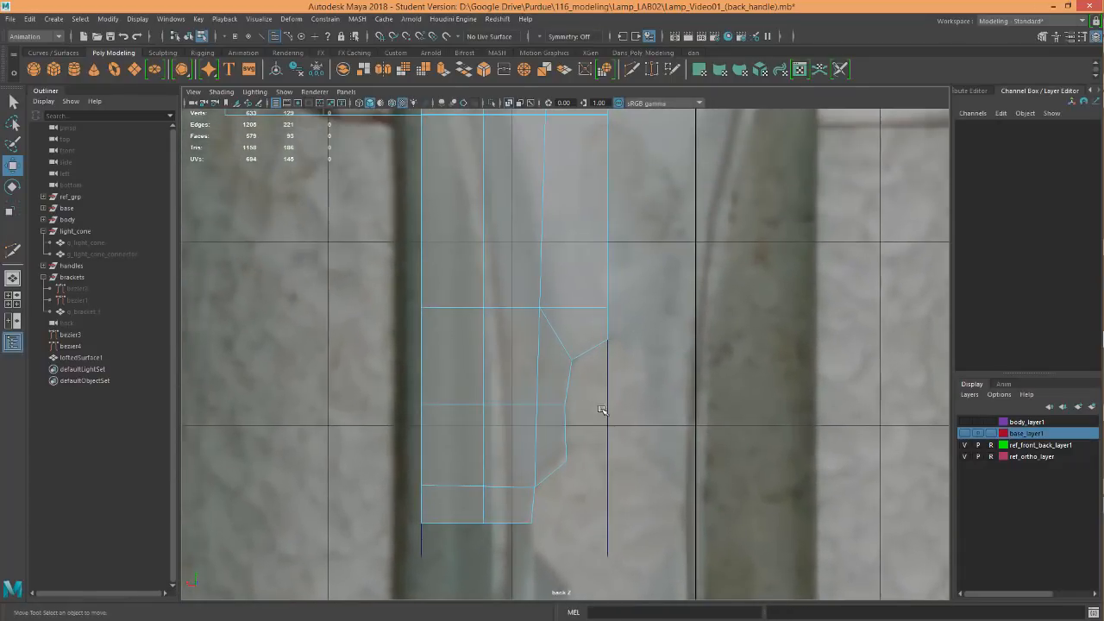
{"action": "middle_click_drag", "start_coordinate": [603, 349], "coordinate": [577, 446], "text": "alt"}
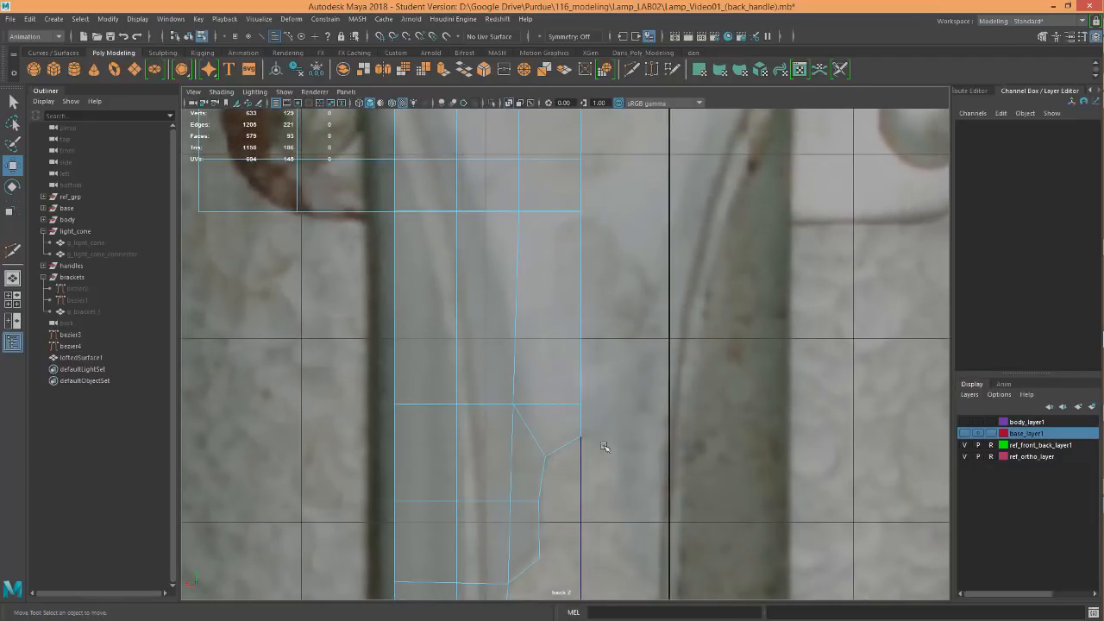
{"action": "middle_click_drag", "start_coordinate": [583, 516], "coordinate": [626, 375], "text": "alt"}
{"action": "middle_click_drag", "start_coordinate": [586, 517], "coordinate": [594, 438], "text": "alt"}
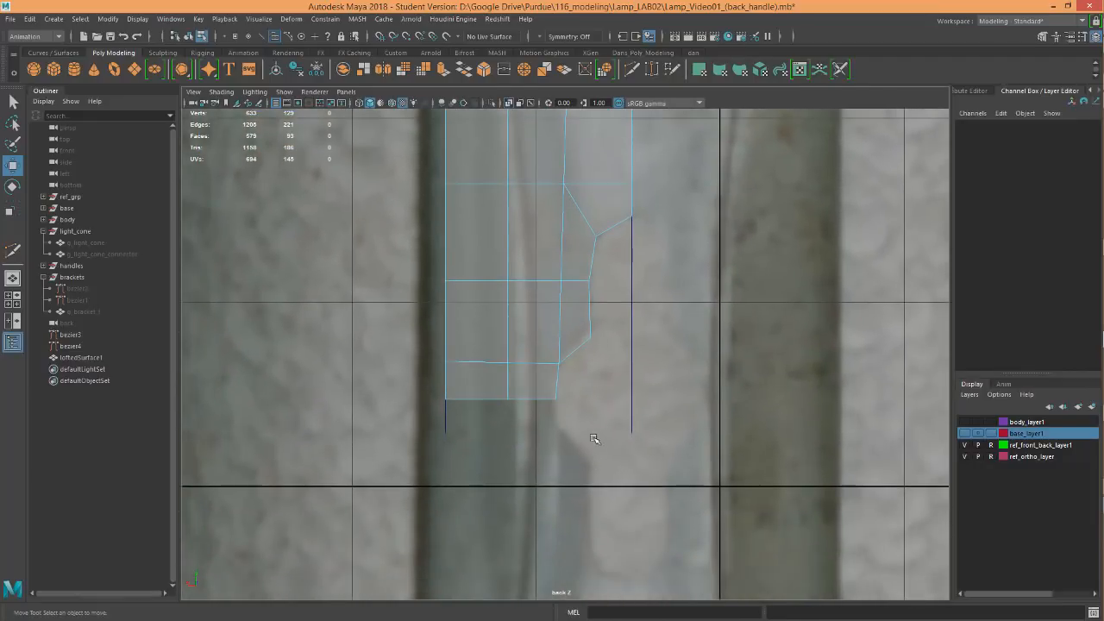
{"action": "middle_click_drag", "start_coordinate": [748, 237], "coordinate": [684, 440], "text": "alt"}
{"action": "middle_click_drag", "start_coordinate": [685, 364], "coordinate": [700, 534], "text": "alt"}
{"action": "middle_click_drag", "start_coordinate": [661, 392], "coordinate": [793, 439], "text": "alt"}
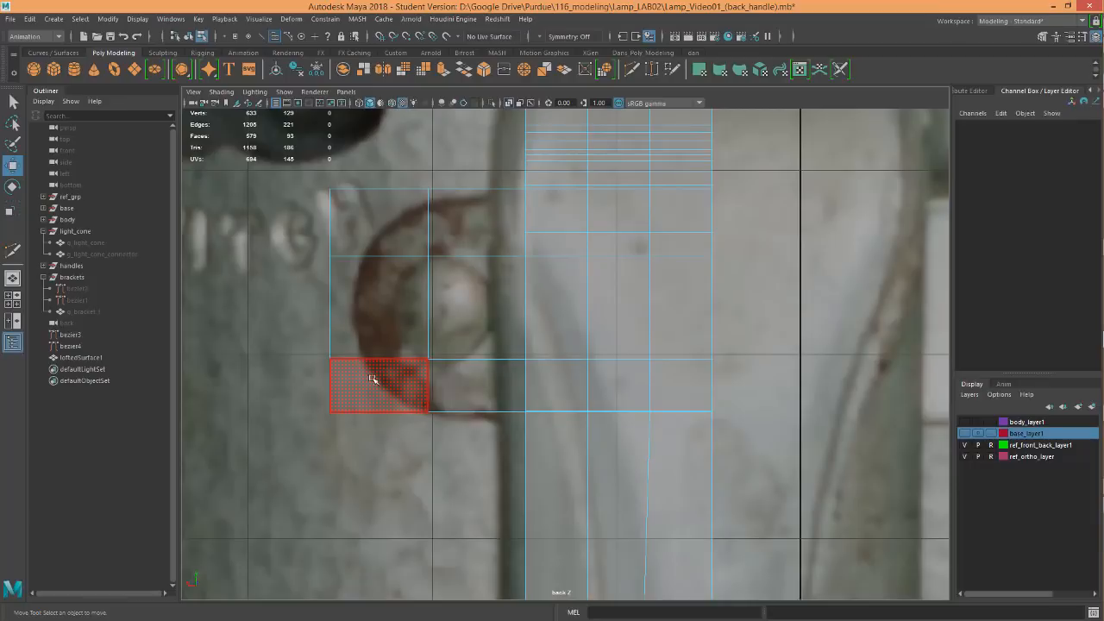
Move the side tab's vertical edge line slightly toward the strip and its outer middle edge inward to match the round reference bracket
{"action": "left_click", "coordinate": [631, 69]}
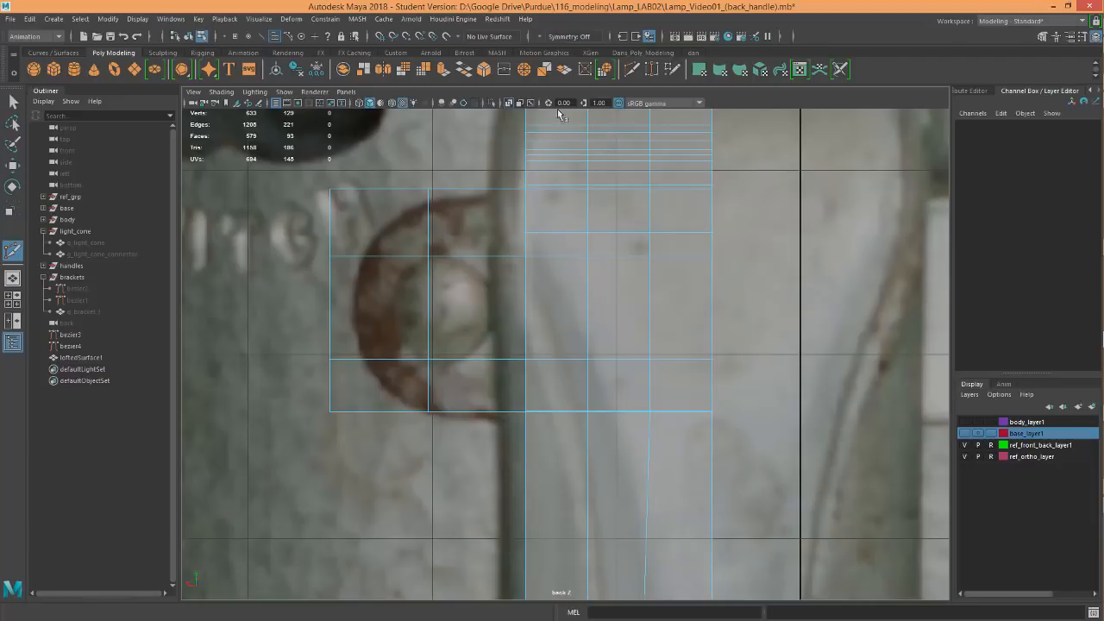
{"action": "key", "text": "w"}
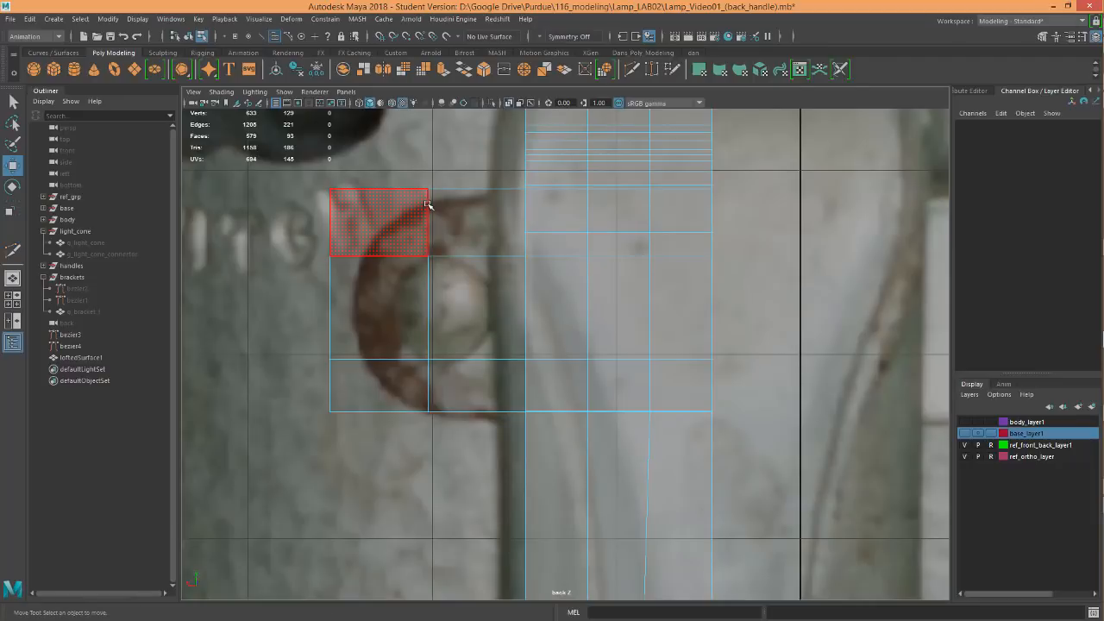
{"action": "right_click_drag", "start_coordinate": [428, 204], "coordinate": [426, 172]}
{"action": "left_click_drag", "start_coordinate": [400, 143], "coordinate": [483, 491]}
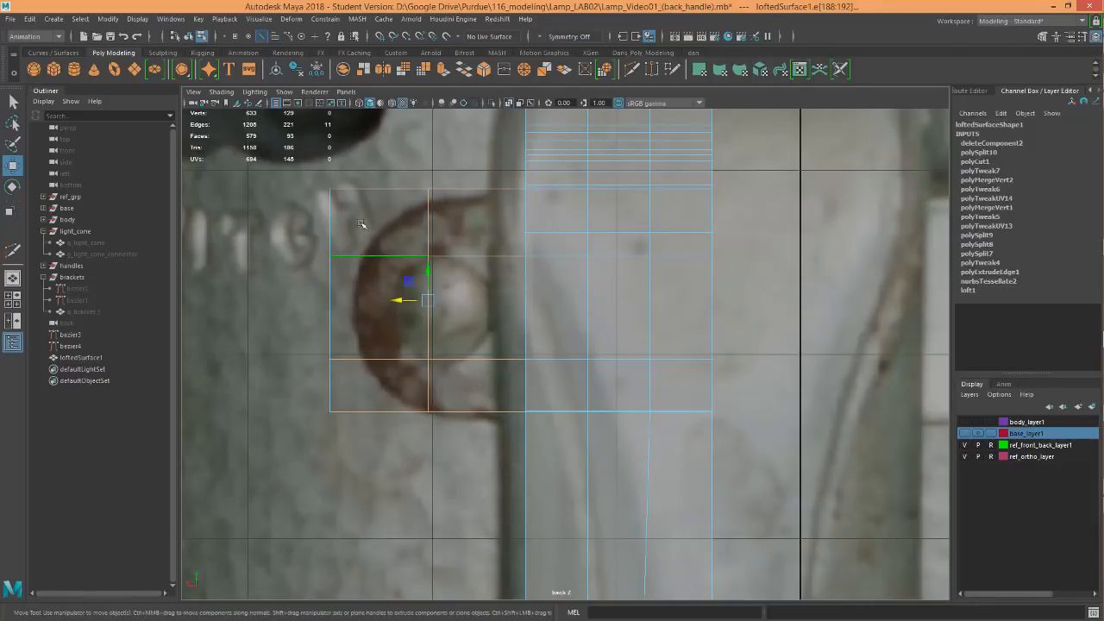
{"action": "double_click", "coordinate": [423, 225]}
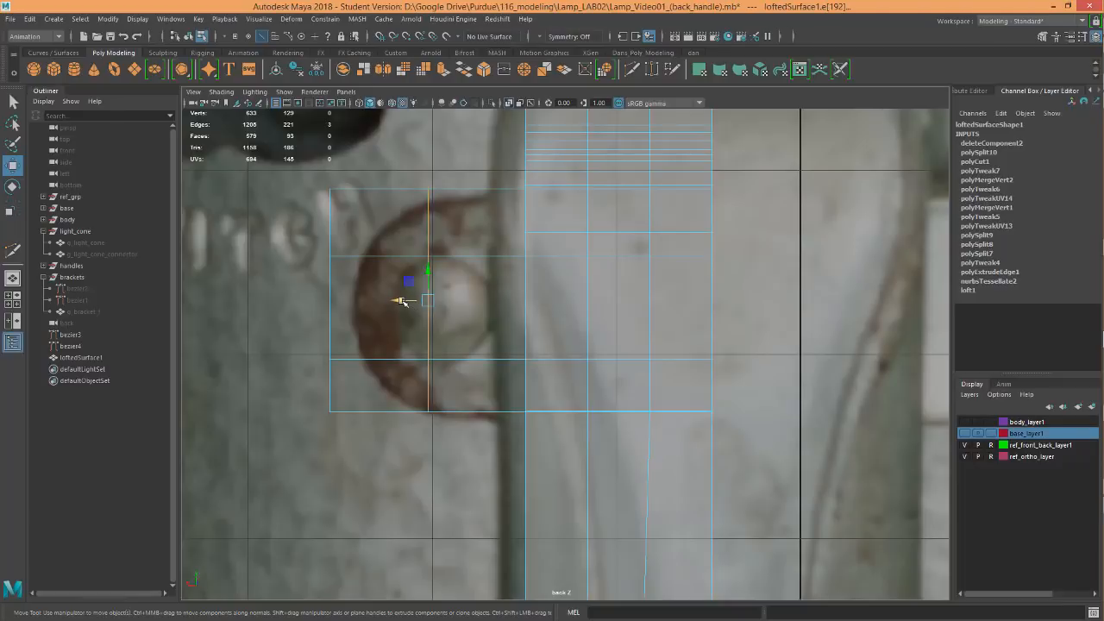
{"action": "mouse_move", "coordinate": [402, 299]}
{"action": "left_mouse_down"}
{"action": "mouse_move", "coordinate": [438, 313]}
{"action": "mouse_move", "coordinate": [415, 310]}
{"action": "left_mouse_up"}
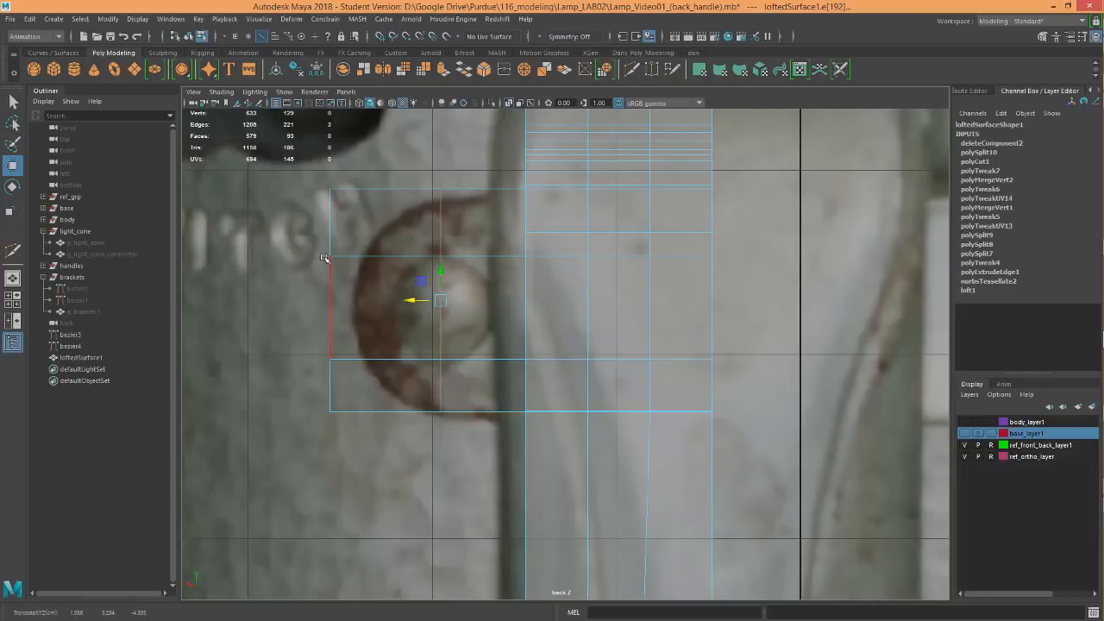
{"action": "left_click", "coordinate": [330, 306]}
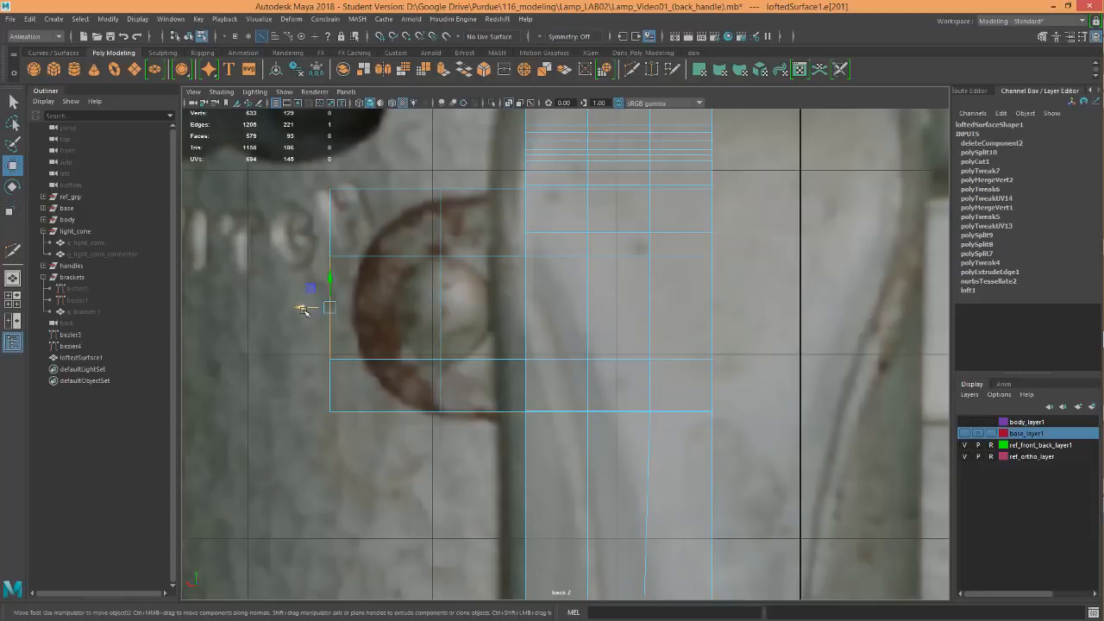
{"action": "left_click_drag", "start_coordinate": [304, 310], "coordinate": [330, 310]}
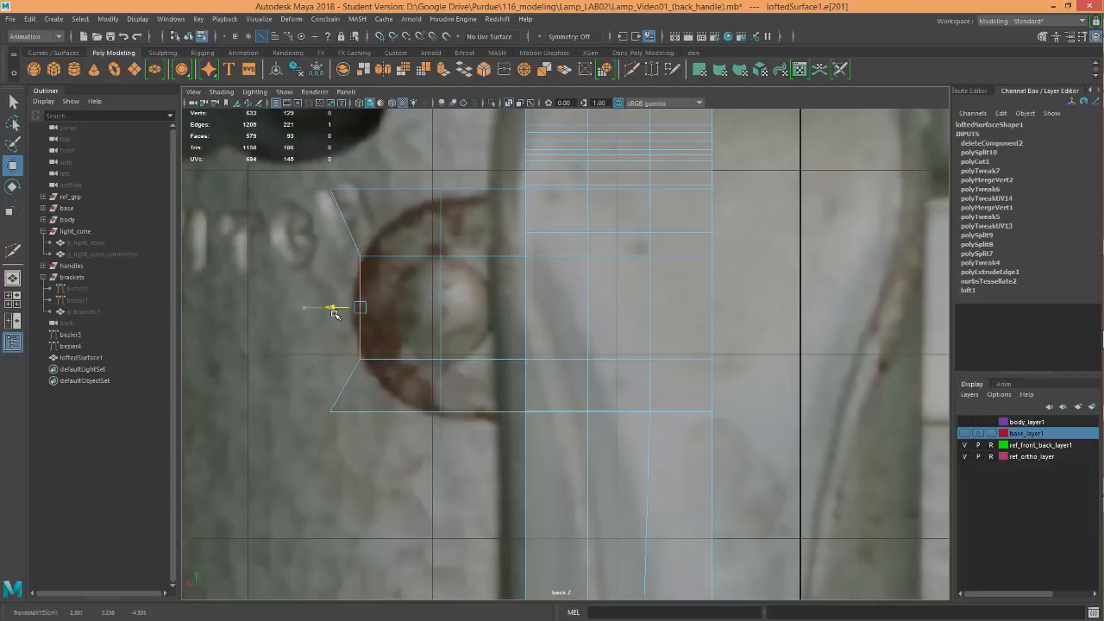
Pull the tab's upper and lower outer corner vertices inward to follow the rounded bracket outline
{"action": "key", "text": "F9"}
{"action": "left_click", "coordinate": [330, 189]}
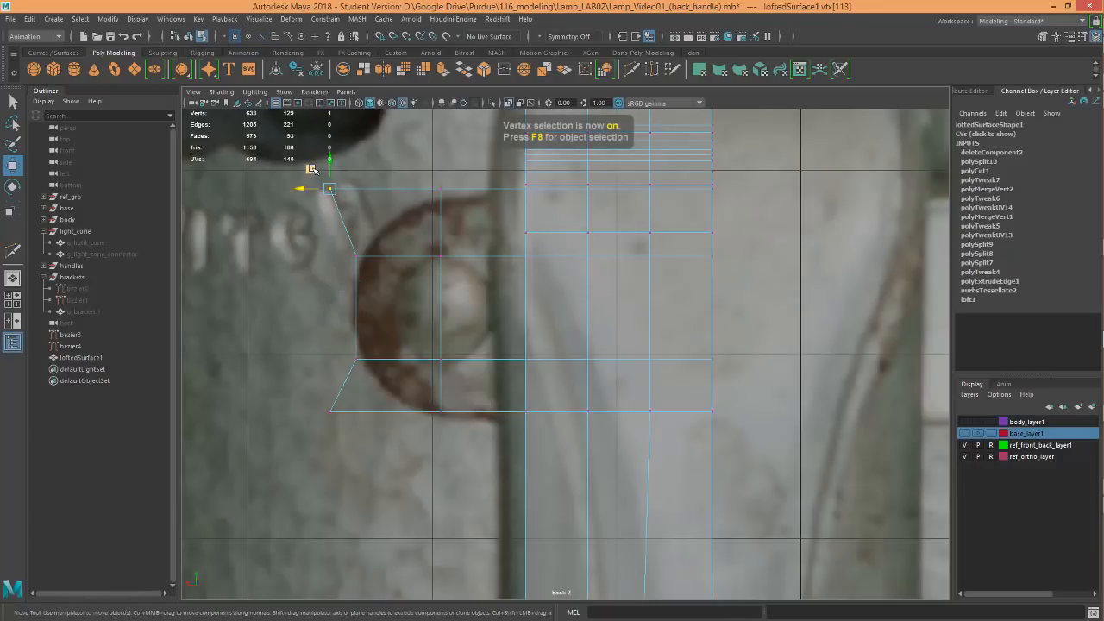
{"action": "middle_click_drag", "start_coordinate": [311, 168], "coordinate": [371, 202]}
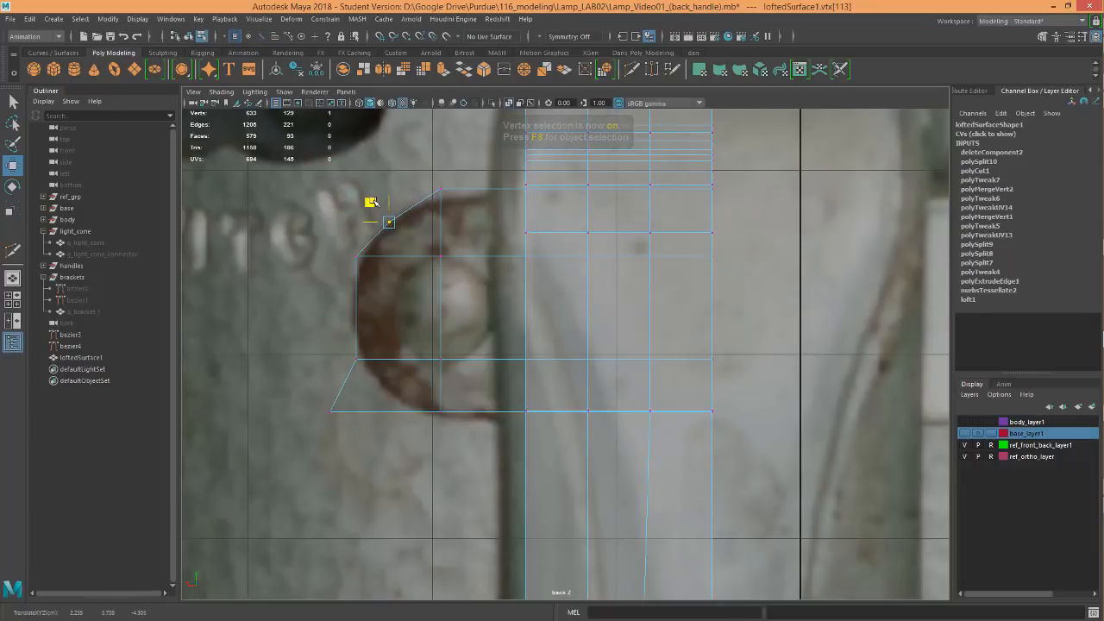
{"action": "left_click_drag", "start_coordinate": [316, 397], "coordinate": [372, 380]}
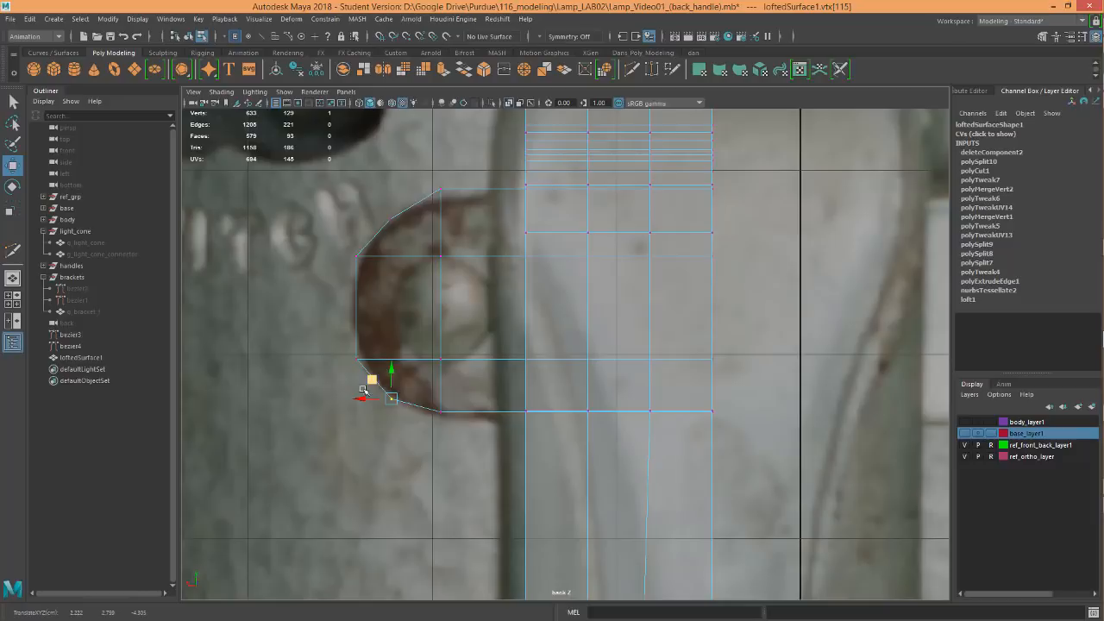
{"action": "left_click_drag", "start_coordinate": [371, 386], "coordinate": [375, 384]}
{"action": "mouse_move", "coordinate": [371, 210]}
{"action": "left_mouse_down"}
{"action": "mouse_move", "coordinate": [414, 223]}
{"action": "mouse_move", "coordinate": [371, 190]}
{"action": "left_mouse_up"}
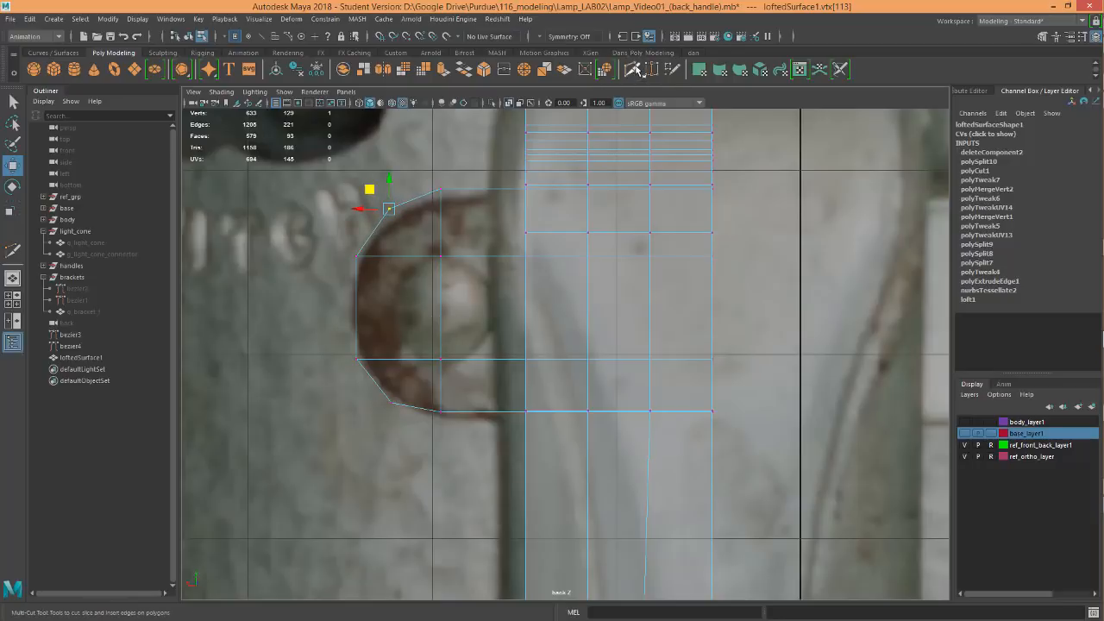
Insert a horizontal edge loop through the middle of the side tab and across the strip with Multi-Cut
{"action": "left_click", "coordinate": [632, 69]}
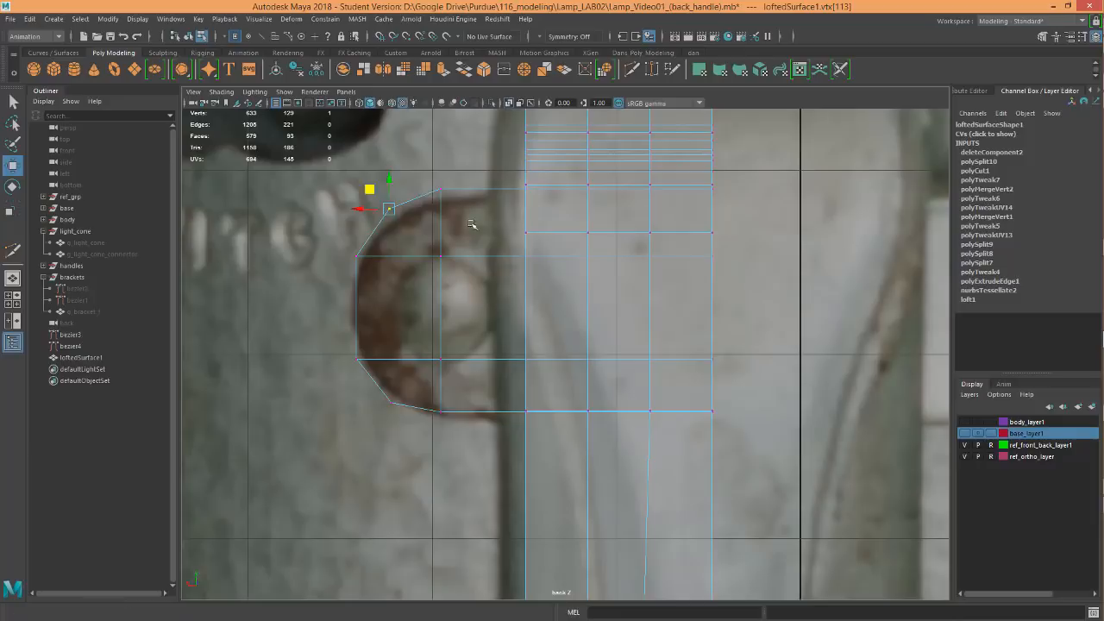
{"action": "left_click", "coordinate": [357, 308], "text": "ctrl+shift"}
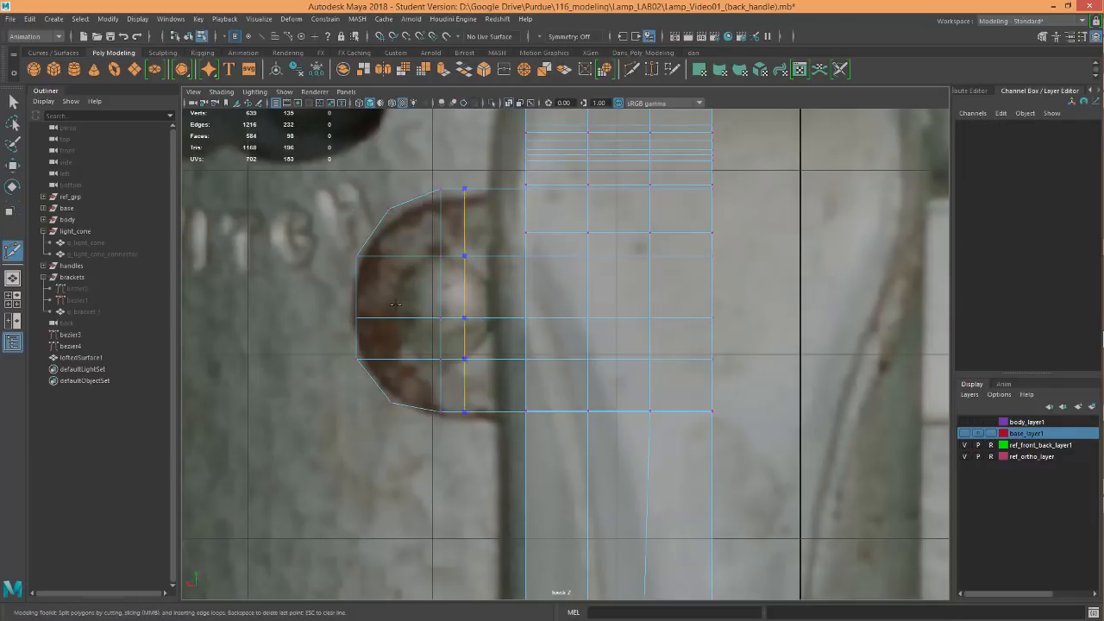
{"action": "key", "text": "ctrl+z"}
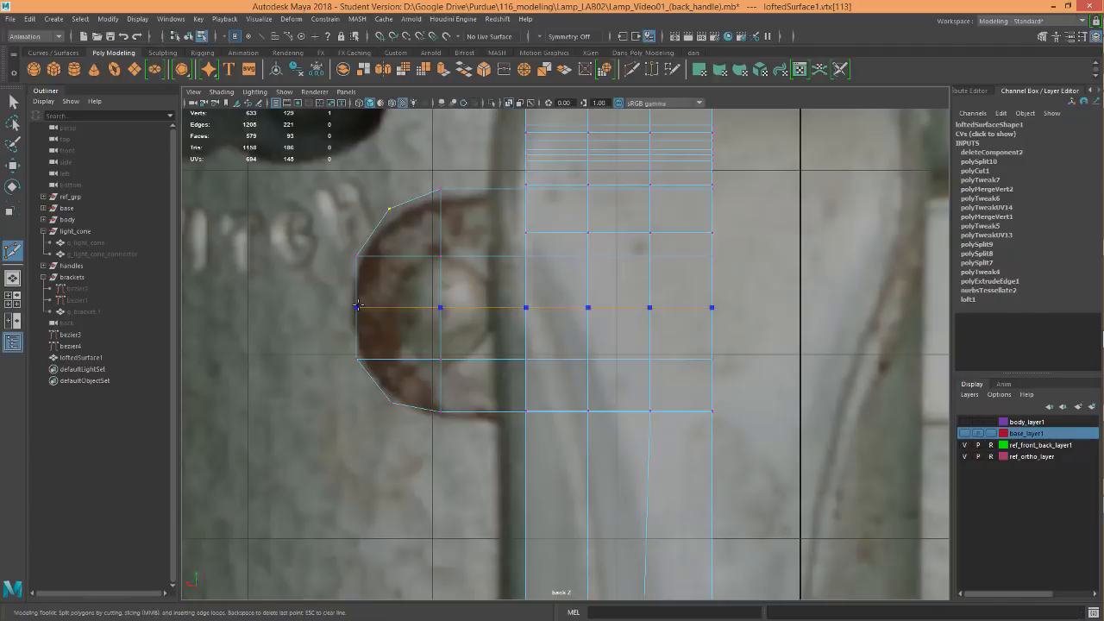
{"action": "left_click", "coordinate": [357, 308], "text": "ctrl"}
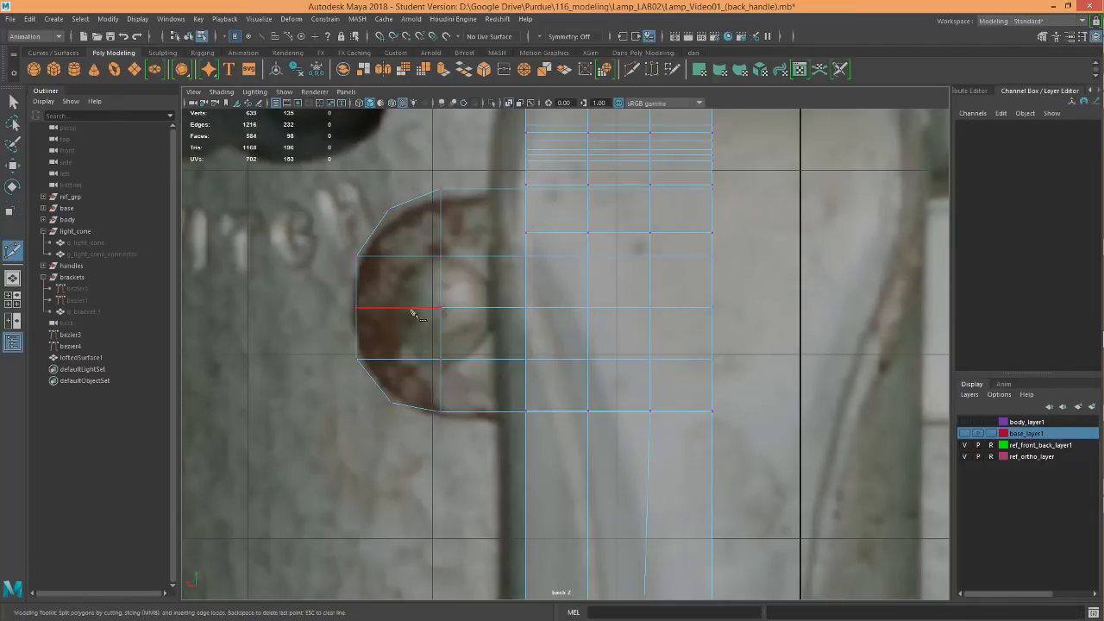
Move the middle edge loop's outermost vertex slightly outward to round off the tab's end
{"action": "key", "text": "F9"}
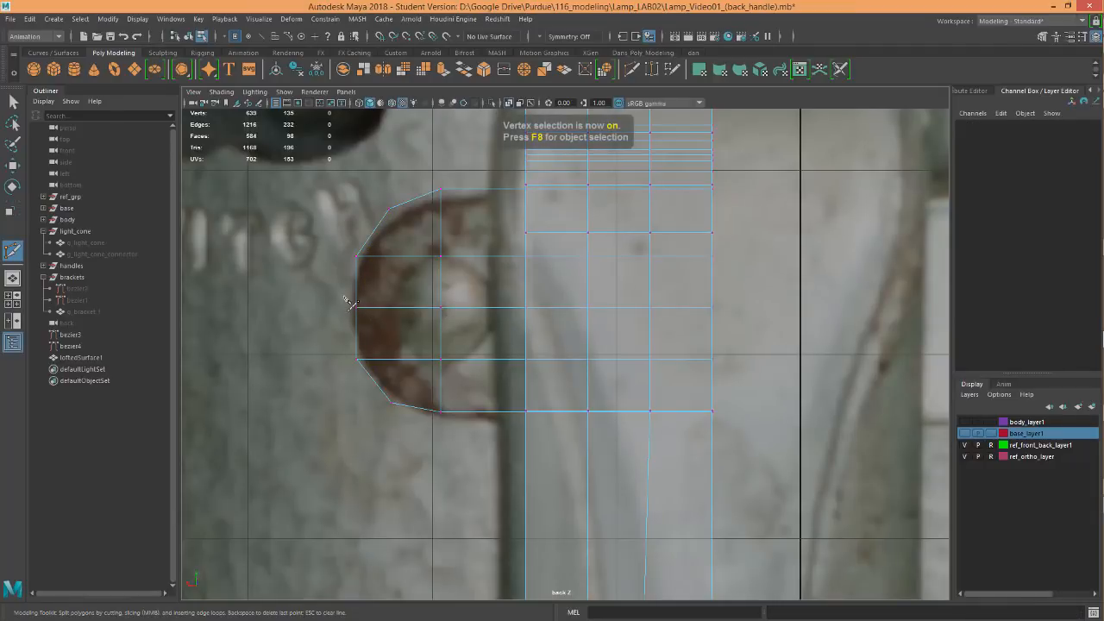
{"action": "key", "text": "w"}
{"action": "left_click", "coordinate": [357, 308]}
{"action": "left_click_drag", "start_coordinate": [326, 308], "coordinate": [318, 309]}
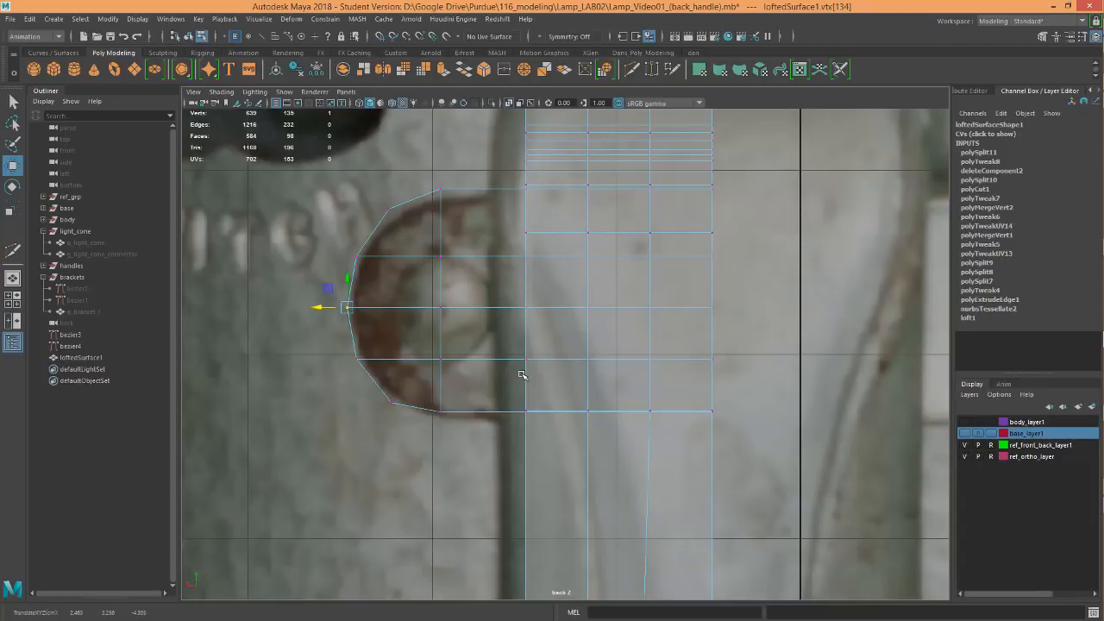
Nudge the vertex at the recess cutout's lower inner corner slightly upward
{"action": "middle_click_drag", "start_coordinate": [767, 490], "coordinate": [739, 405], "text": "alt"}
{"action": "middle_click_drag", "start_coordinate": [693, 543], "coordinate": [589, 451], "text": "alt"}
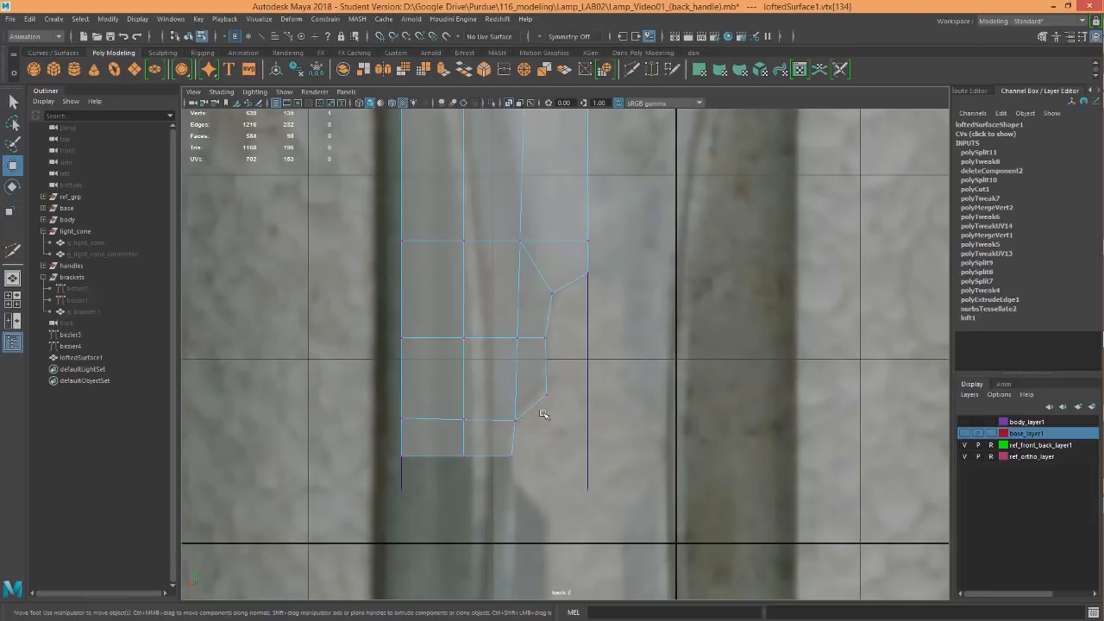
{"action": "right_click_drag", "start_coordinate": [607, 417], "coordinate": [647, 430], "text": "alt"}
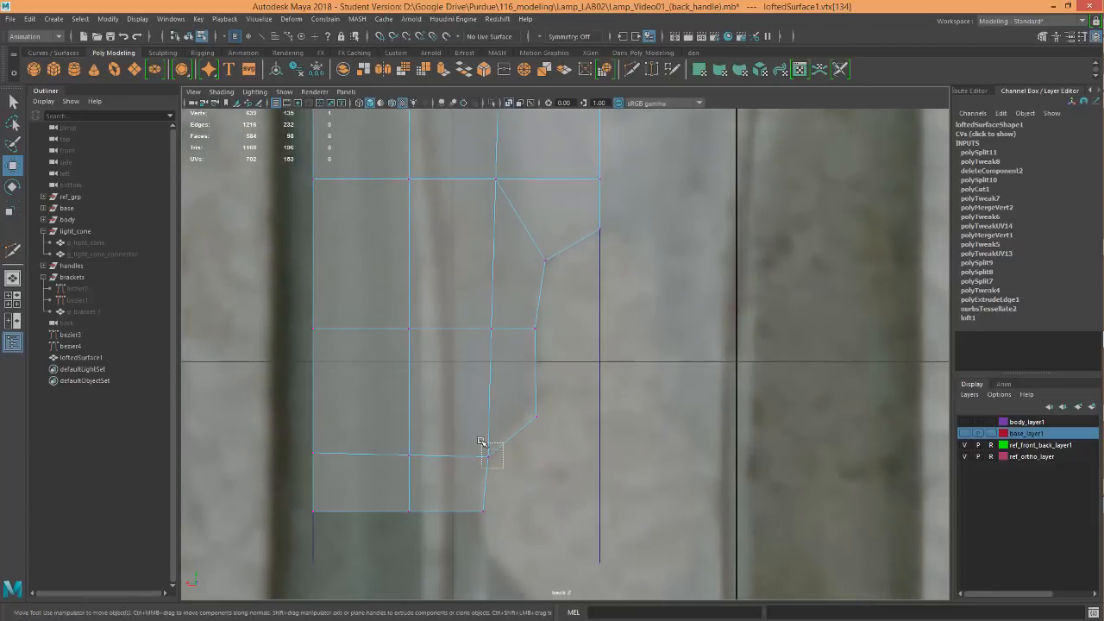
{"action": "left_click_drag", "start_coordinate": [482, 442], "coordinate": [469, 429]}
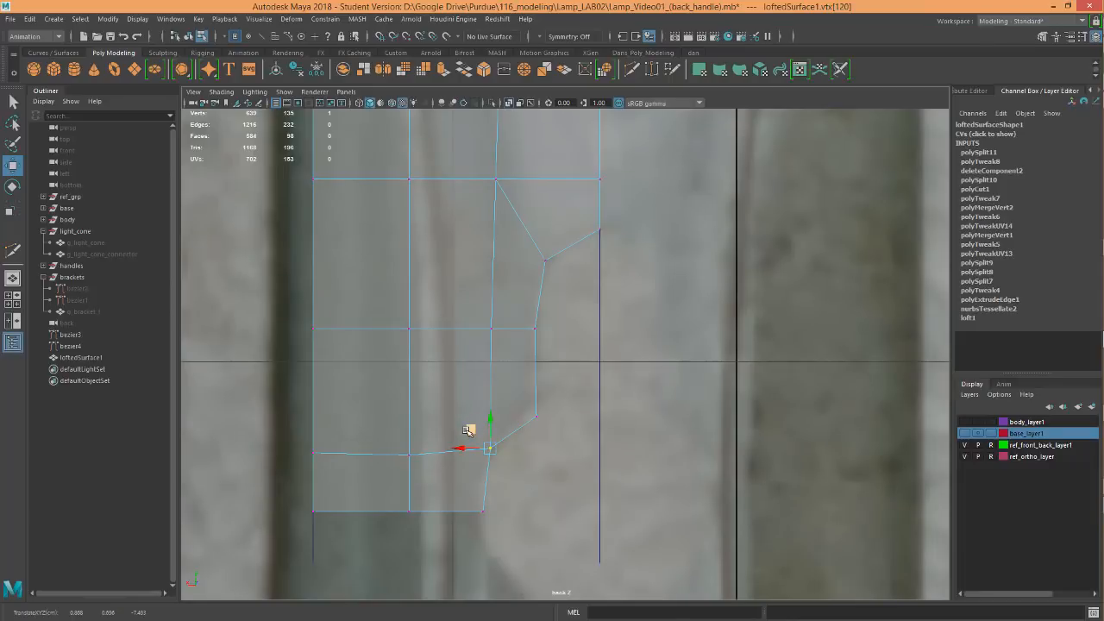
Examine the handle strip in the back, perspective and left views against the reference images
{"action": "right_click_drag", "start_coordinate": [628, 433], "coordinate": [601, 236], "text": "alt"}
{"action": "middle_click_drag", "start_coordinate": [600, 236], "coordinate": [600, 369], "text": "alt"}
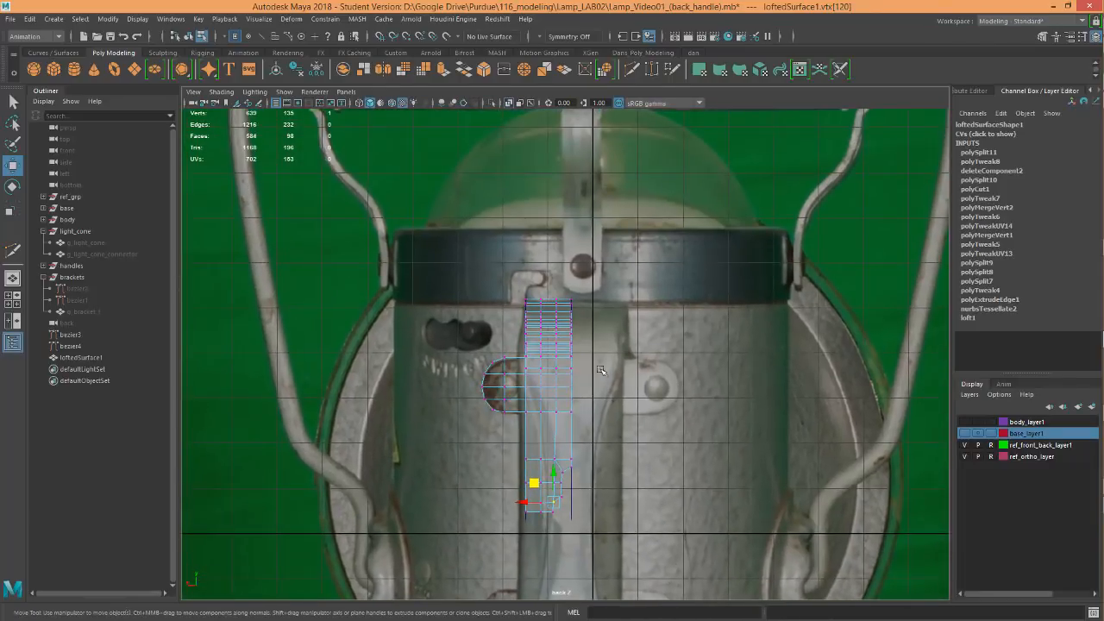
{"action": "key", "text": "space"}
{"action": "left_click_drag", "start_coordinate": [607, 317], "coordinate": [616, 294]}
{"action": "left_click_drag", "start_coordinate": [624, 366], "coordinate": [586, 337], "text": "alt"}
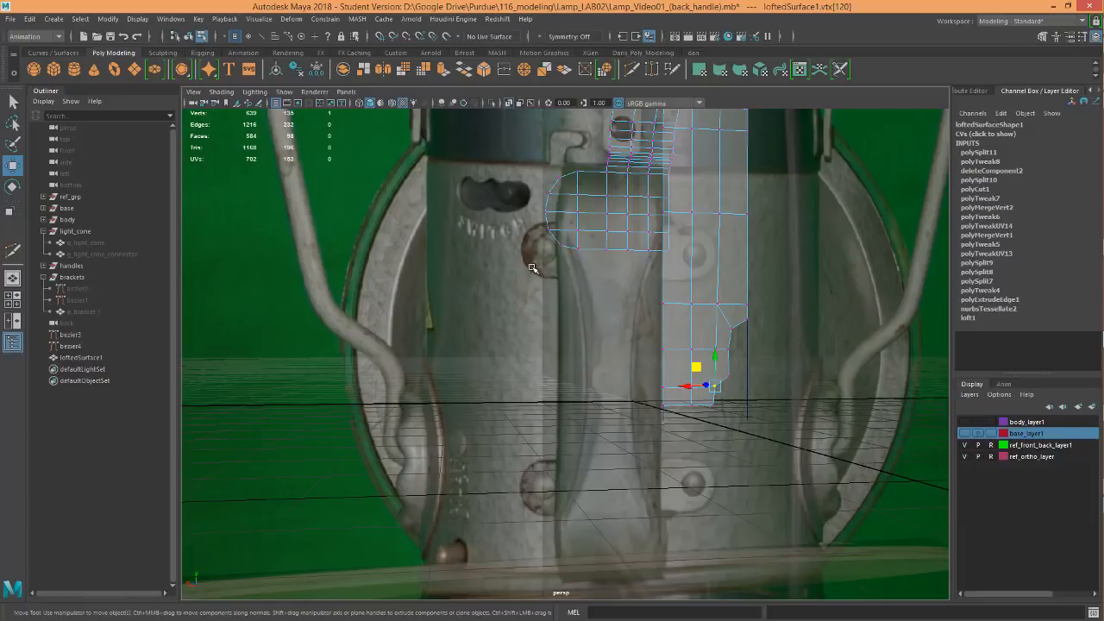
{"action": "left_click_drag", "start_coordinate": [618, 407], "coordinate": [539, 438], "text": "alt"}
{"action": "key", "text": "space"}
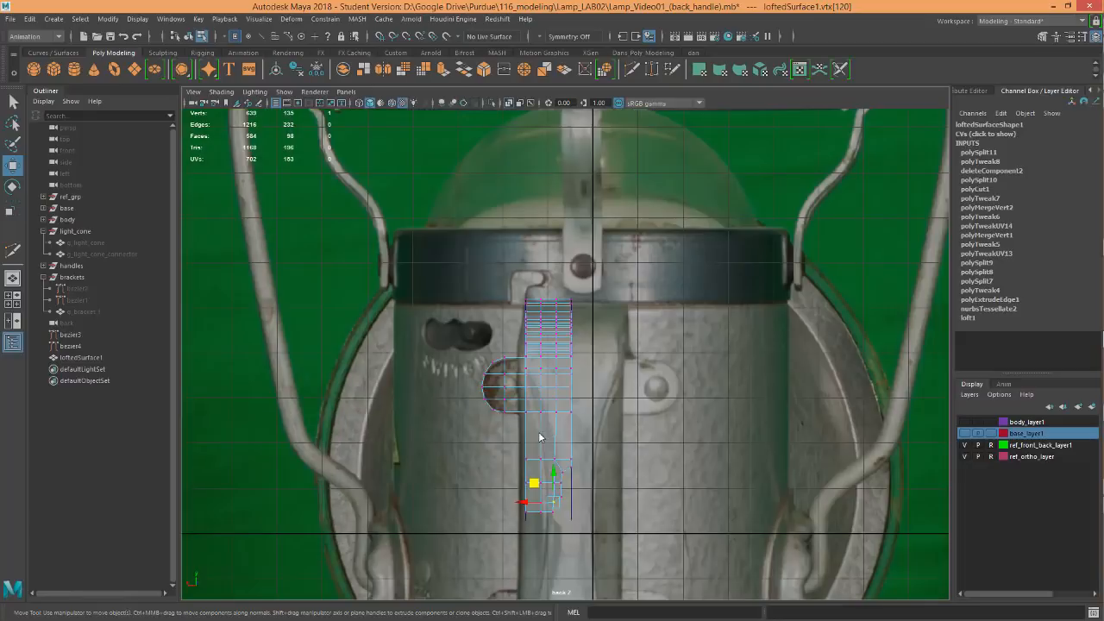
{"action": "key", "text": "space"}
{"action": "left_click_drag", "start_coordinate": [668, 406], "coordinate": [632, 392]}
{"action": "middle_click_drag", "start_coordinate": [702, 450], "coordinate": [732, 285], "text": "alt"}
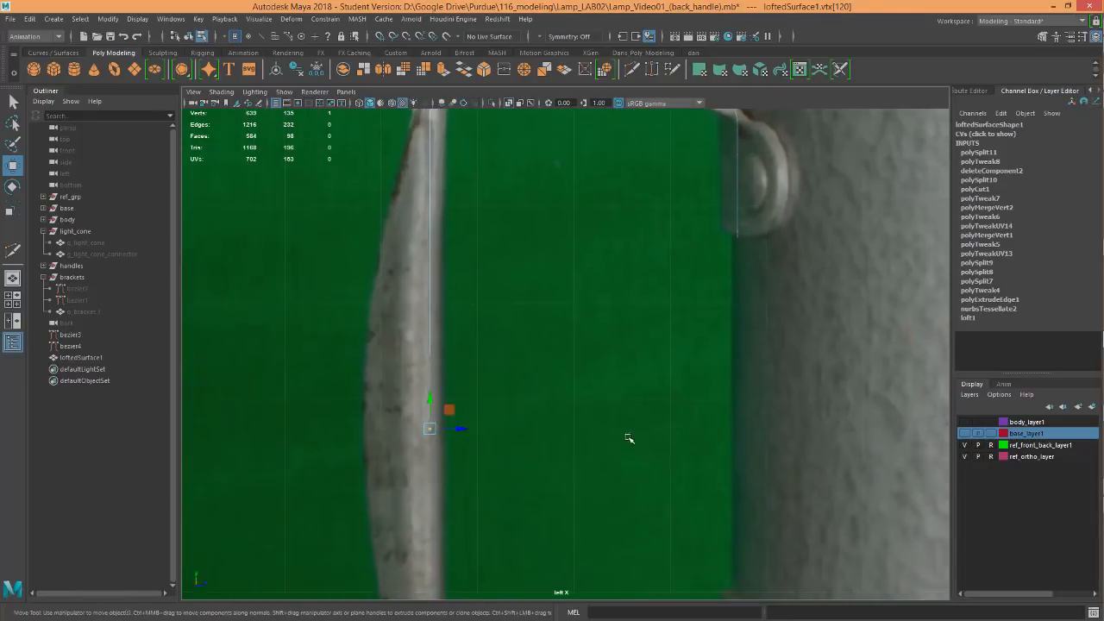
{"action": "right_click_drag", "start_coordinate": [629, 439], "coordinate": [601, 407], "text": "alt"}
{"action": "middle_click_drag", "start_coordinate": [592, 396], "coordinate": [623, 345], "text": "alt"}
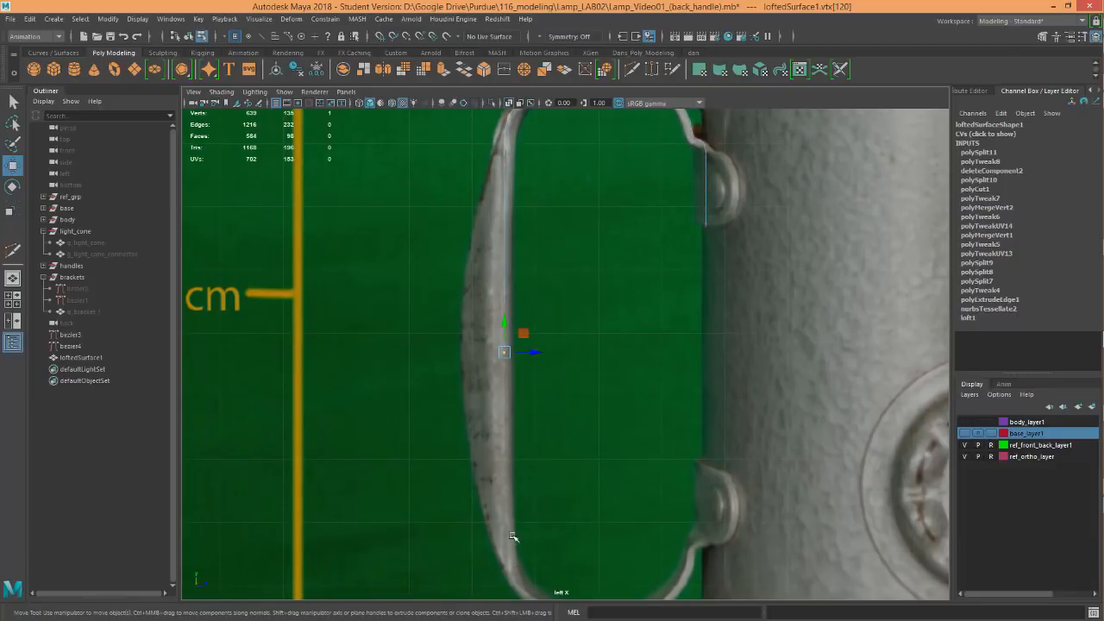
{"action": "key", "text": "space"}
{"action": "left_click_drag", "start_coordinate": [590, 334], "coordinate": [552, 351]}
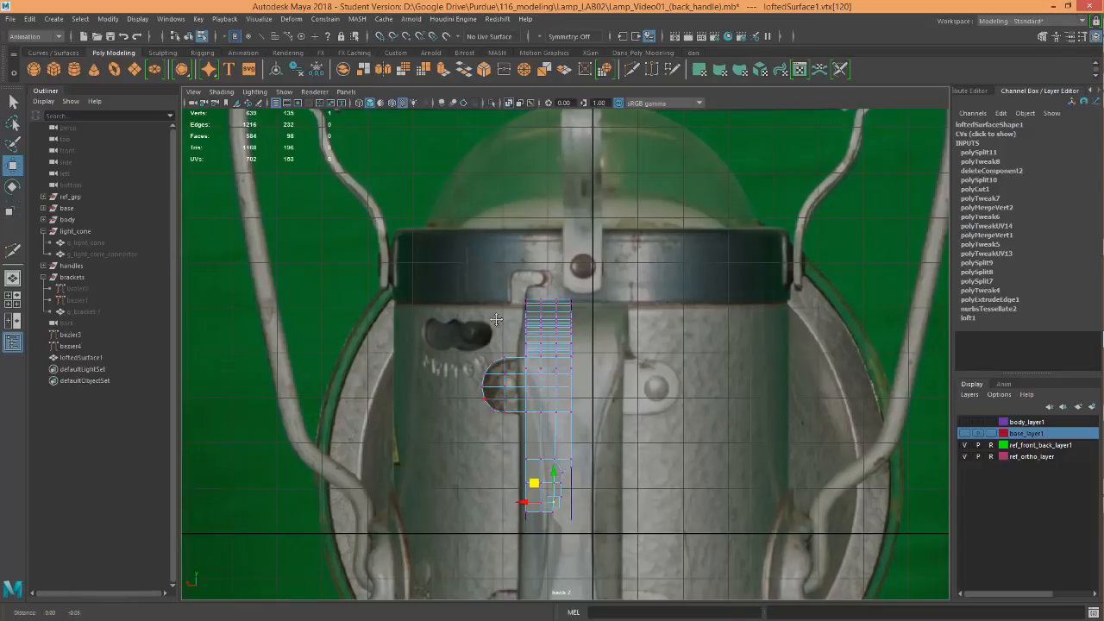
Extrude the strip's outer border edges outward, from its lower end up to the side tab's upper edge, to form a wide flange
{"action": "middle_click_drag", "start_coordinate": [577, 555], "coordinate": [611, 380], "text": "alt"}
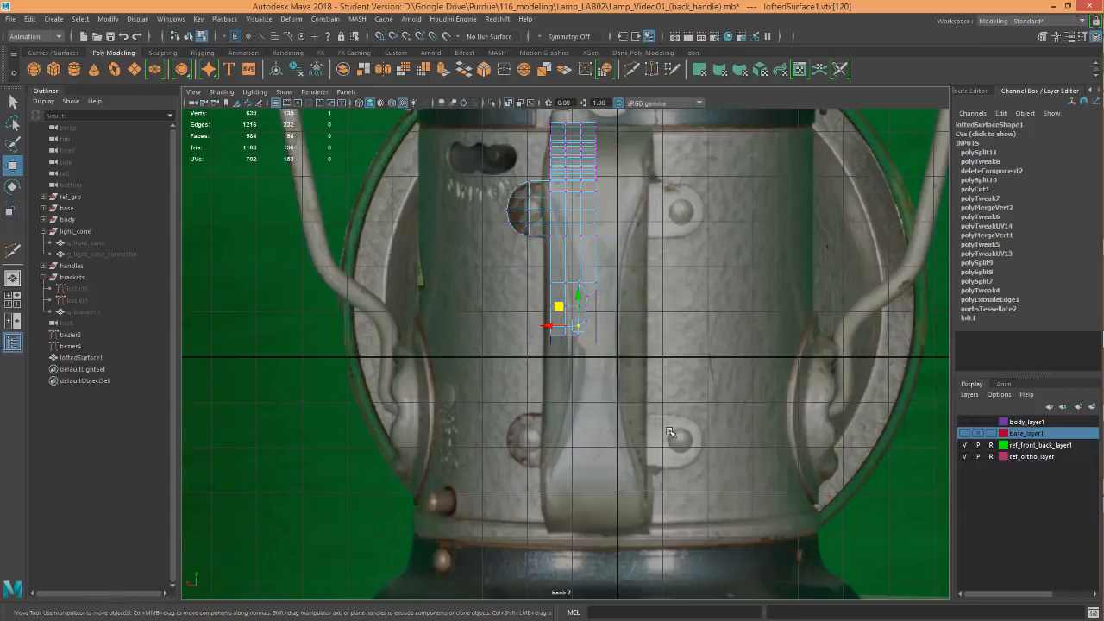
{"action": "scroll", "coordinate": [539, 408], "scroll_direction": "up", "scroll_amount": 5}
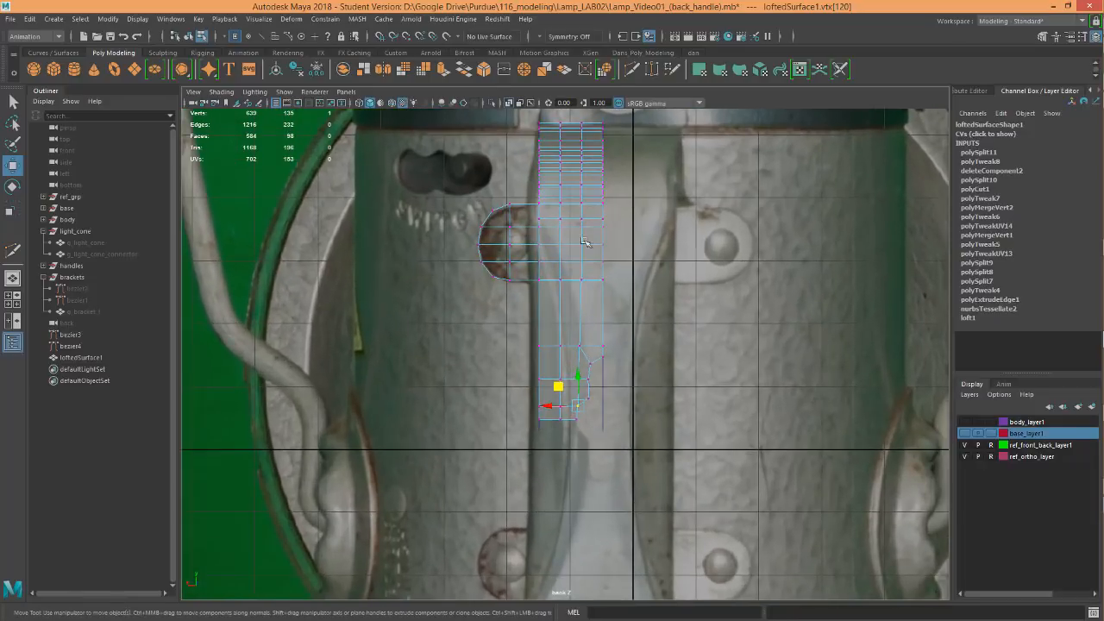
{"action": "middle_click_drag", "start_coordinate": [562, 312], "coordinate": [582, 327], "text": "alt"}
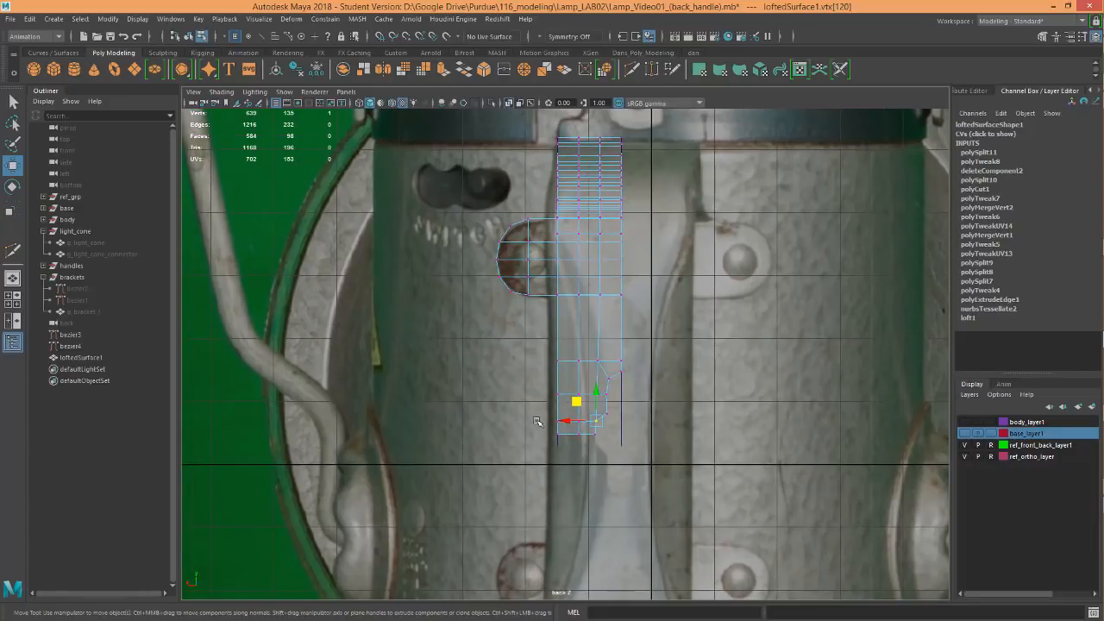
{"action": "middle_click_drag", "start_coordinate": [537, 421], "coordinate": [578, 430], "text": "alt"}
{"action": "scroll", "coordinate": [588, 424], "scroll_direction": "up", "scroll_amount": 3}
{"action": "middle_click_drag", "start_coordinate": [610, 465], "coordinate": [502, 324], "text": "alt"}
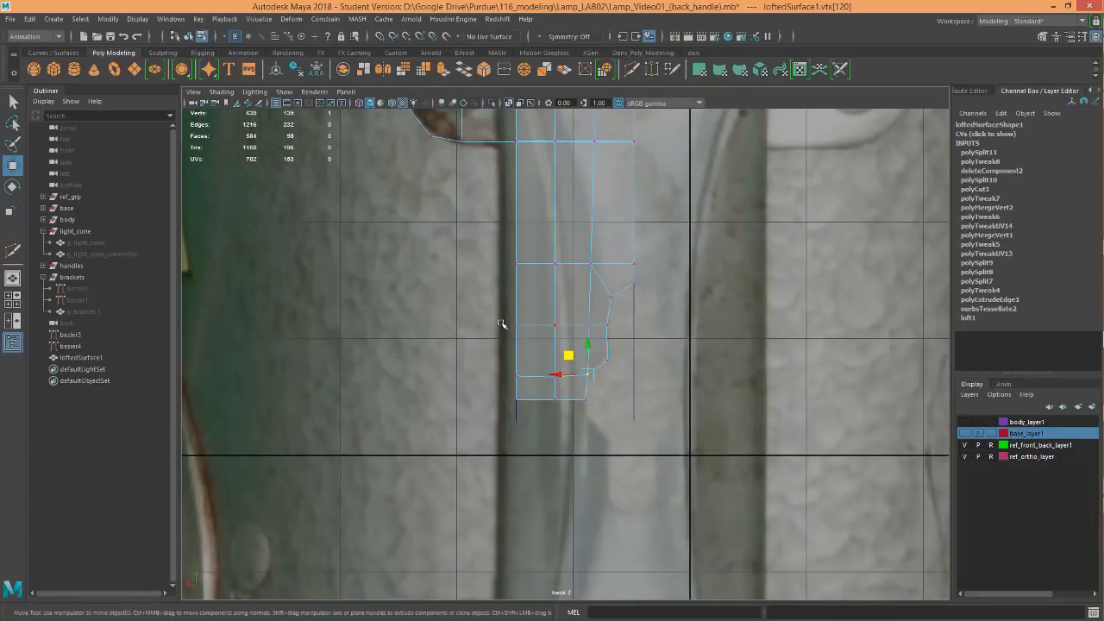
{"action": "right_click_drag", "start_coordinate": [531, 352], "coordinate": [587, 261]}
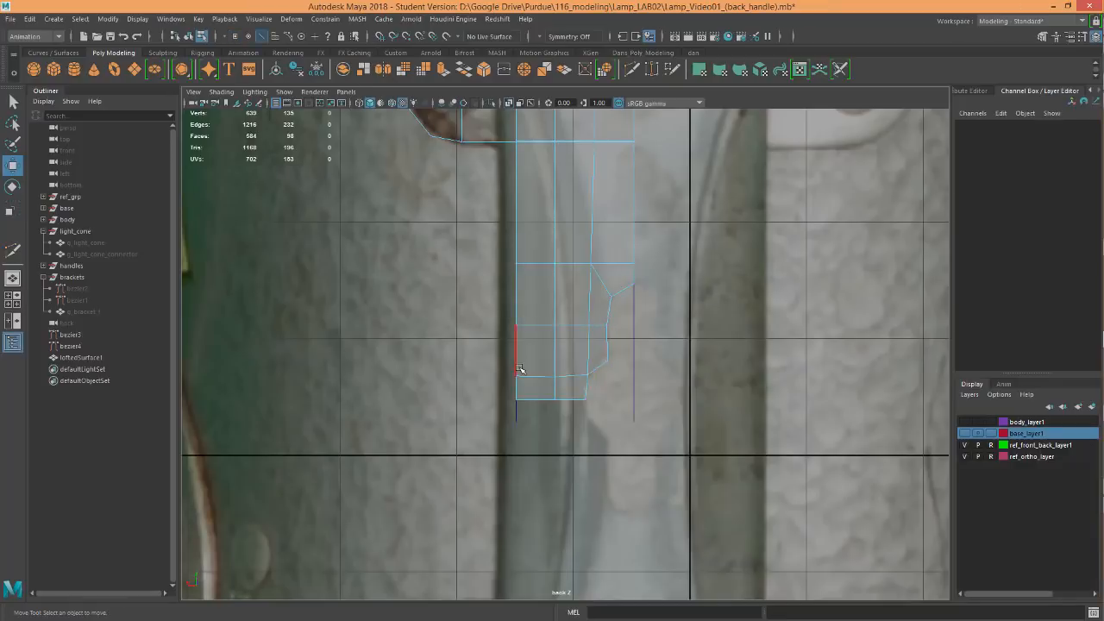
{"action": "left_click", "coordinate": [516, 393]}
{"action": "left_click", "coordinate": [516, 339], "text": "shift"}
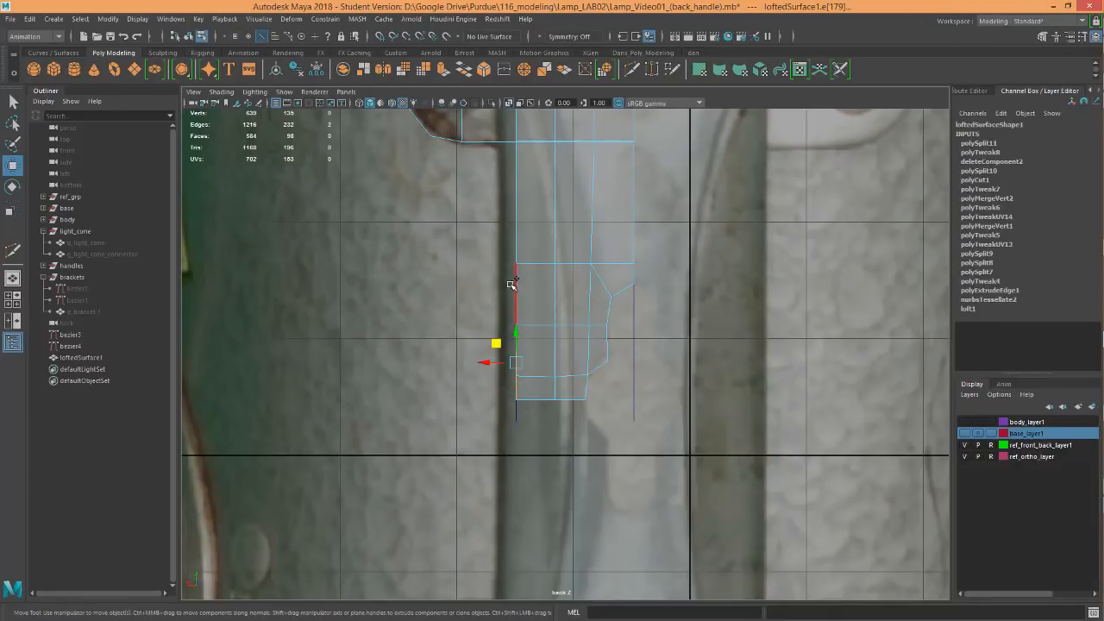
{"action": "left_click", "coordinate": [517, 207], "text": "shift"}
{"action": "left_click", "coordinate": [516, 130], "text": "shift"}
{"action": "middle_click_drag", "start_coordinate": [525, 165], "coordinate": [559, 352], "text": "alt"}
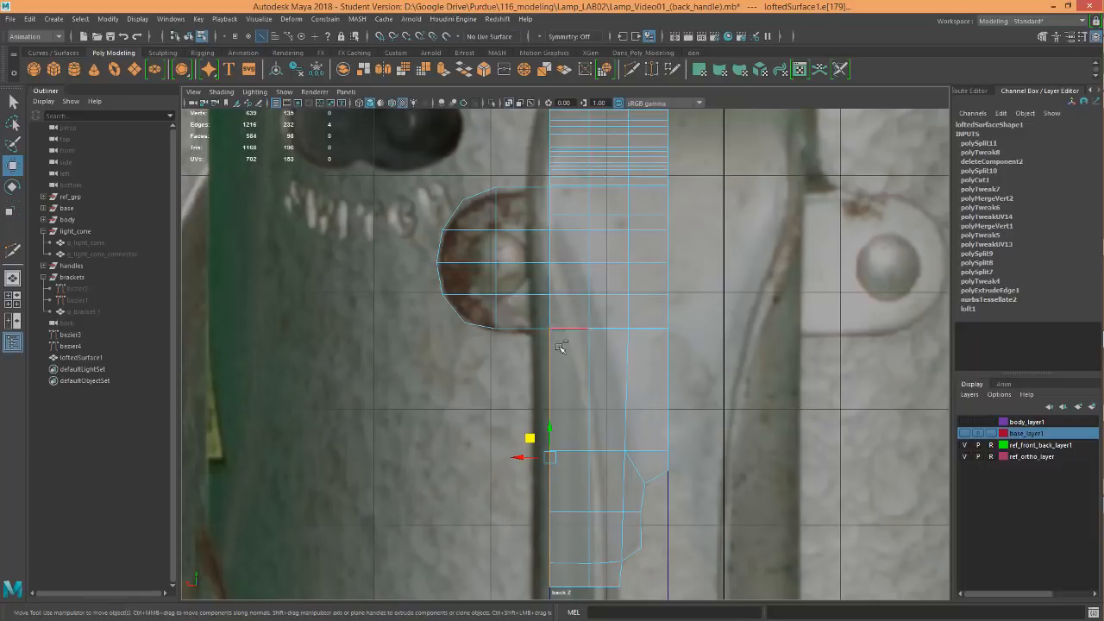
{"action": "left_click", "coordinate": [553, 259], "text": "shift"}
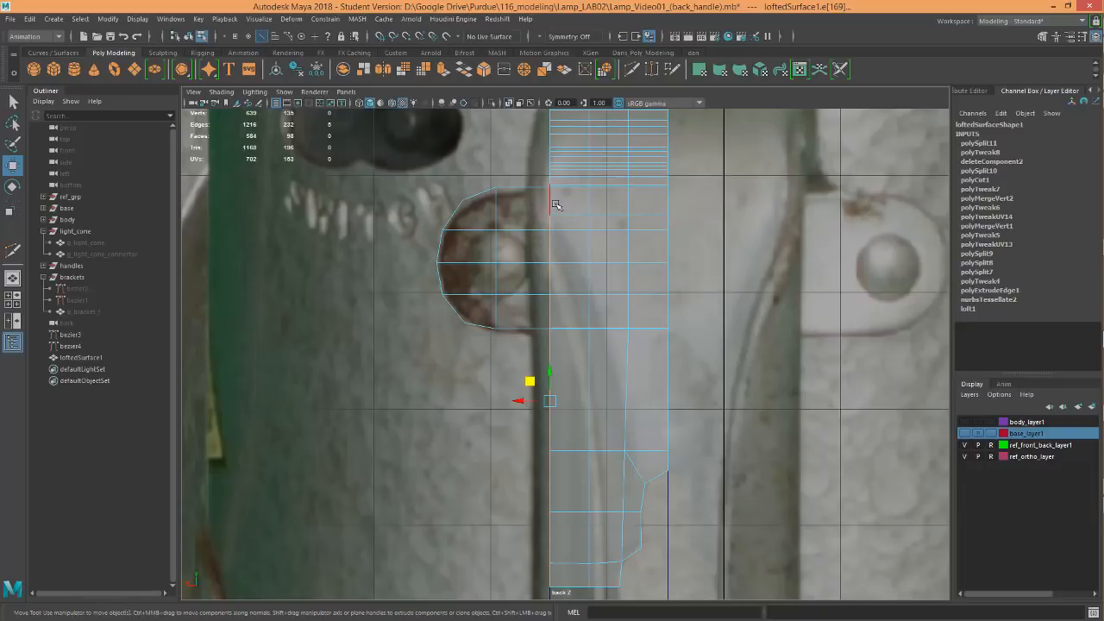
{"action": "left_click", "coordinate": [550, 200], "text": "shift"}
{"action": "middle_click_drag", "start_coordinate": [652, 394], "coordinate": [629, 281], "text": "alt"}
{"action": "key", "text": "space"}
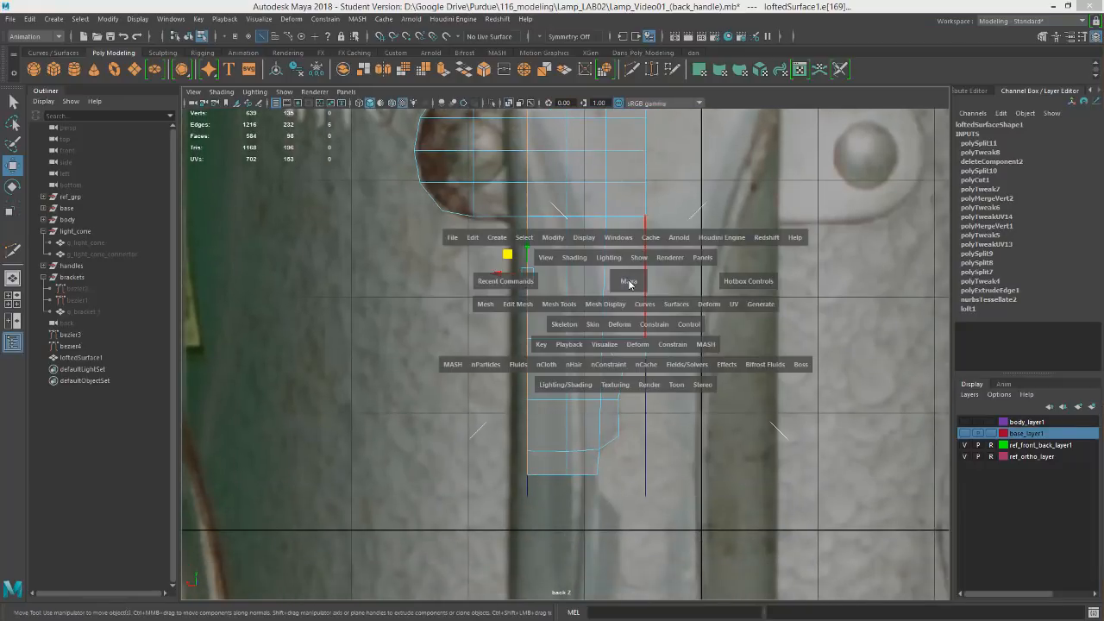
{"action": "left_click_drag", "start_coordinate": [629, 282], "coordinate": [635, 250]}
{"action": "left_click_drag", "start_coordinate": [656, 318], "coordinate": [631, 321], "text": "alt"}
{"action": "key", "text": "space"}
{"action": "middle_click_drag", "start_coordinate": [598, 383], "coordinate": [575, 432], "text": "alt"}
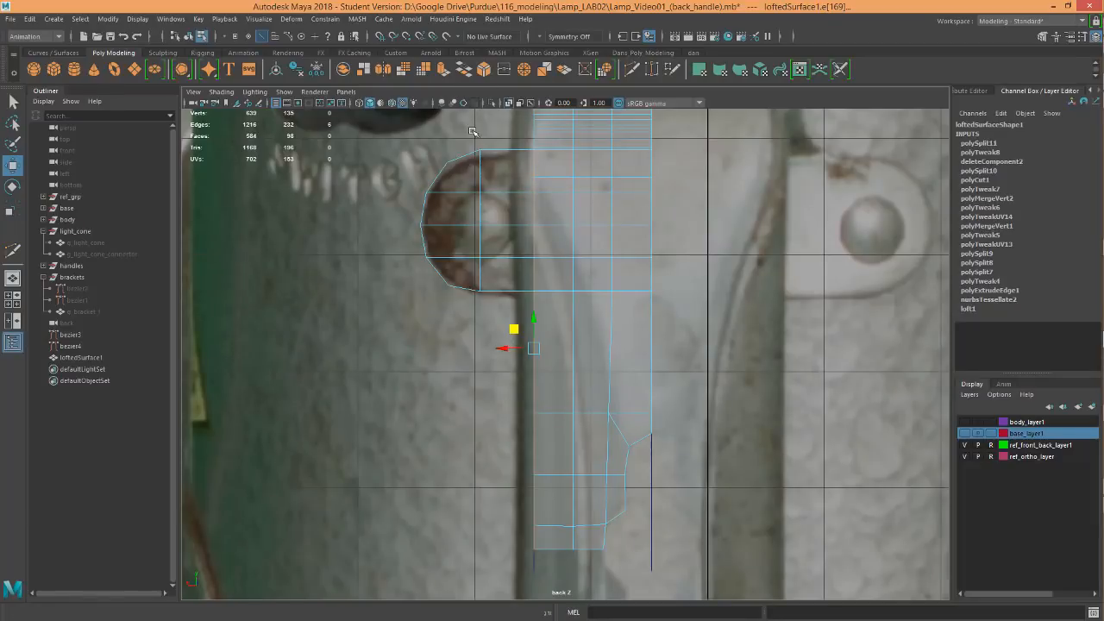
{"action": "left_click_drag", "start_coordinate": [511, 349], "coordinate": [400, 353], "text": "shift"}
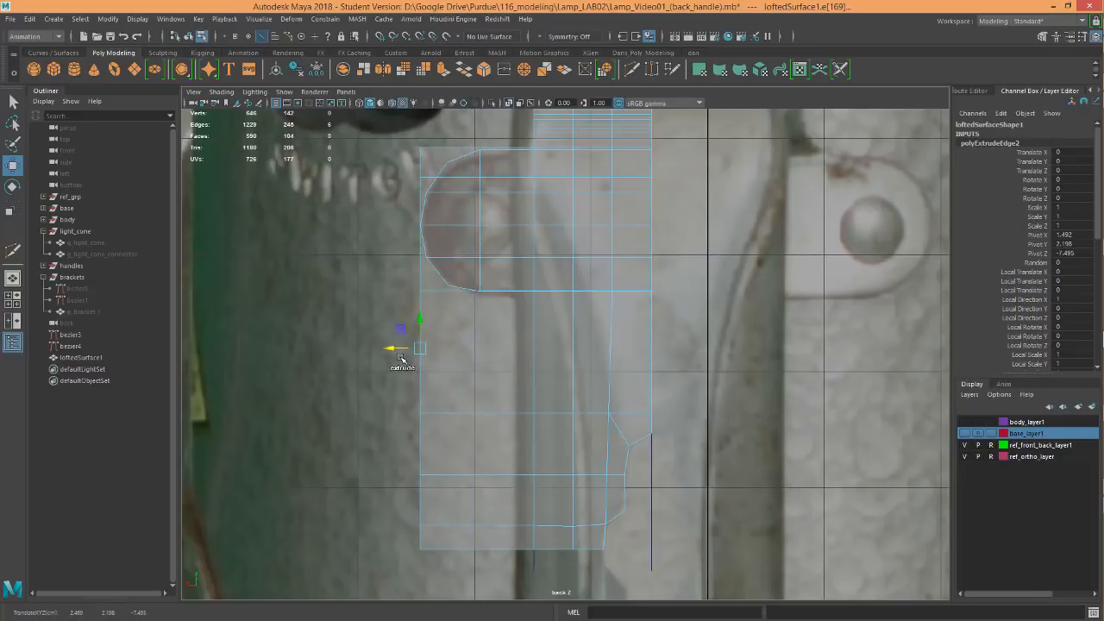
{"action": "middle_click_drag", "start_coordinate": [562, 424], "coordinate": [531, 466], "text": "alt"}
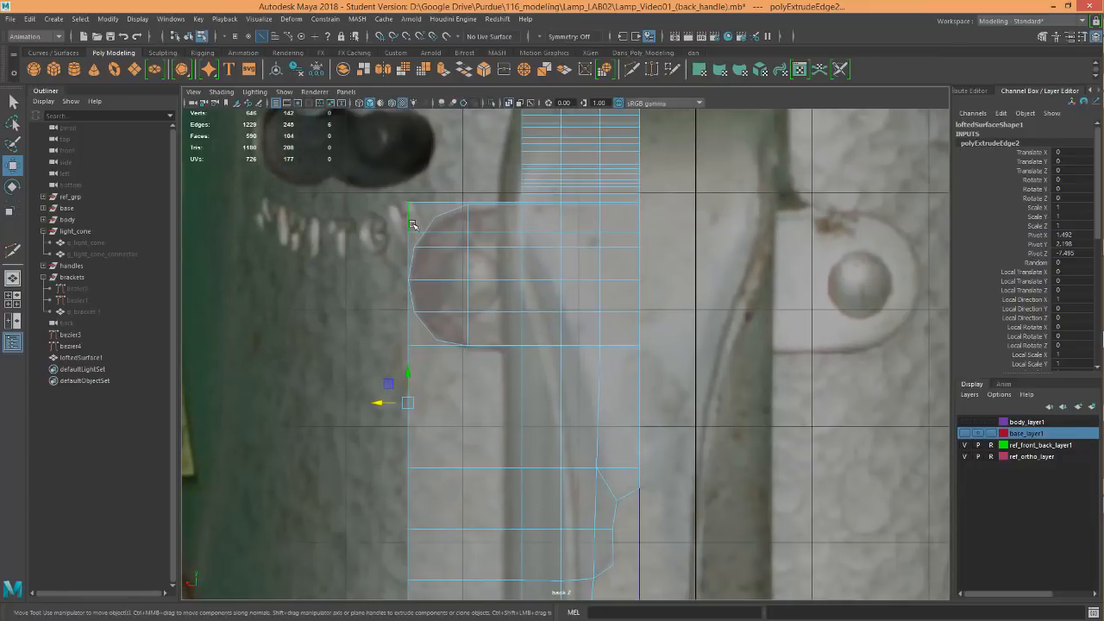
Move the flange's upper outer vertices inward close to the strip, and the vertex level with the tab's lower edge partway inward
{"action": "right_click_drag", "start_coordinate": [401, 200], "coordinate": [359, 205]}
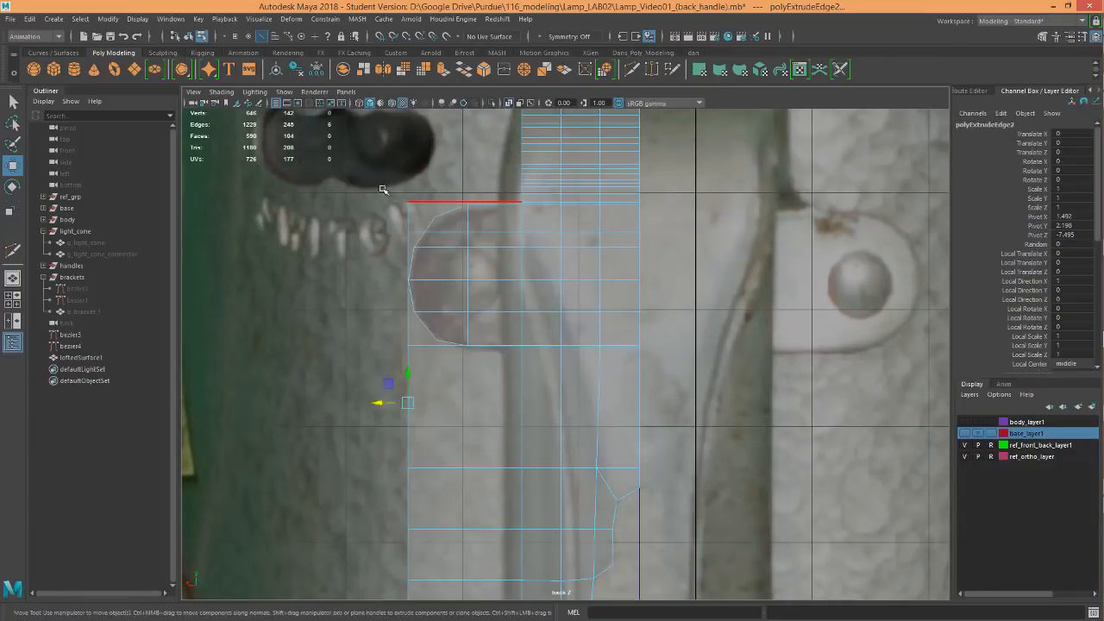
{"action": "left_click_drag", "start_coordinate": [356, 162], "coordinate": [411, 209]}
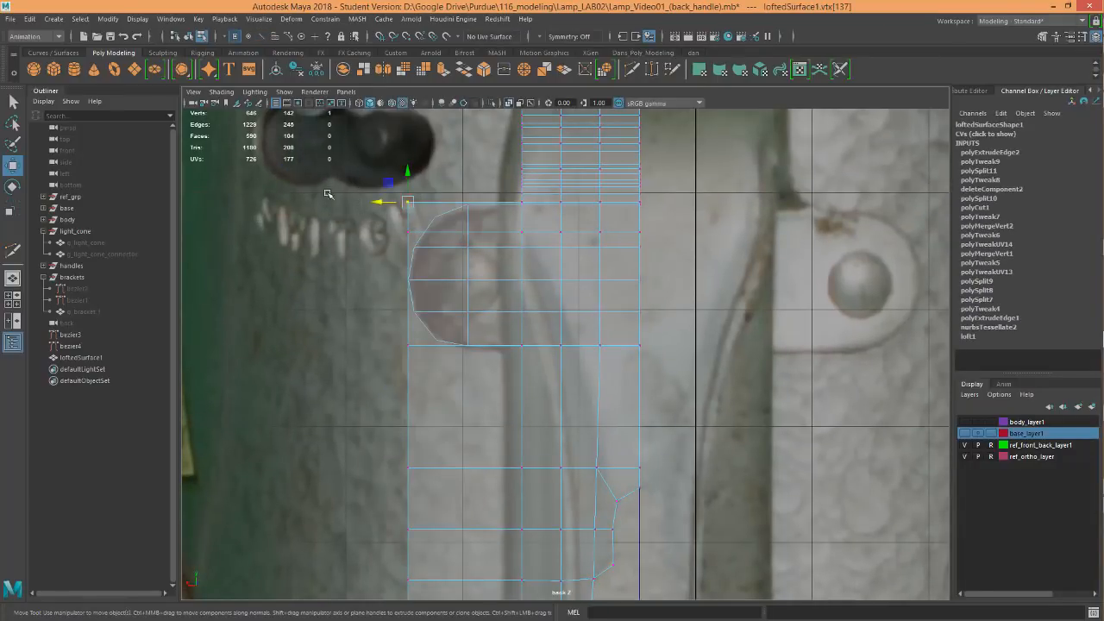
{"action": "left_click_drag", "start_coordinate": [377, 204], "coordinate": [466, 253]}
{"action": "left_click_drag", "start_coordinate": [380, 341], "coordinate": [419, 382]}
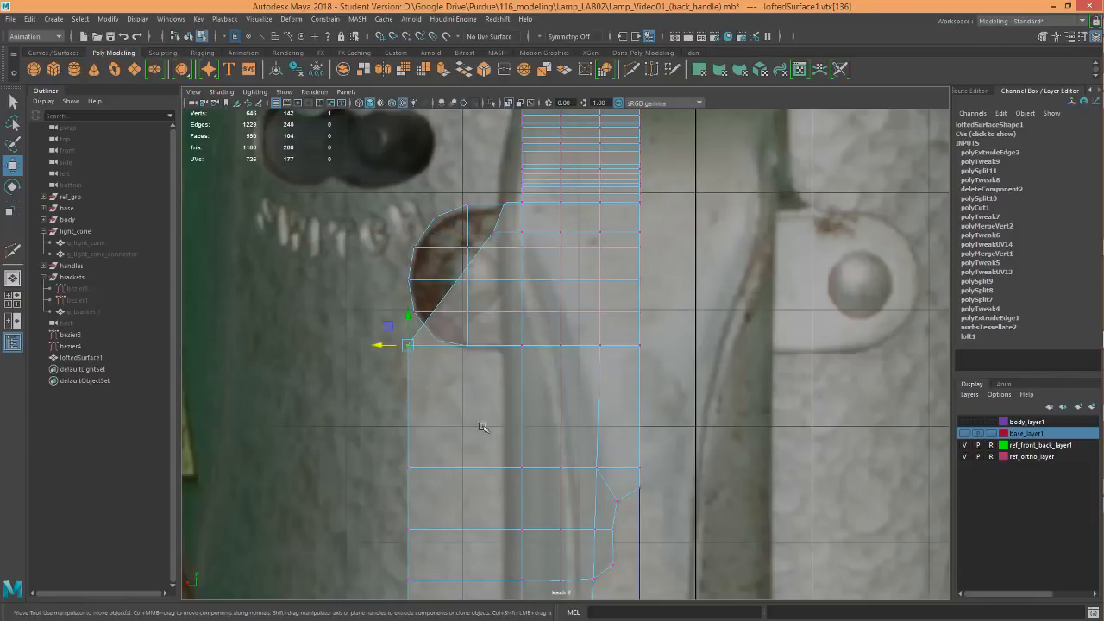
{"action": "left_click_drag", "start_coordinate": [373, 345], "coordinate": [421, 350]}
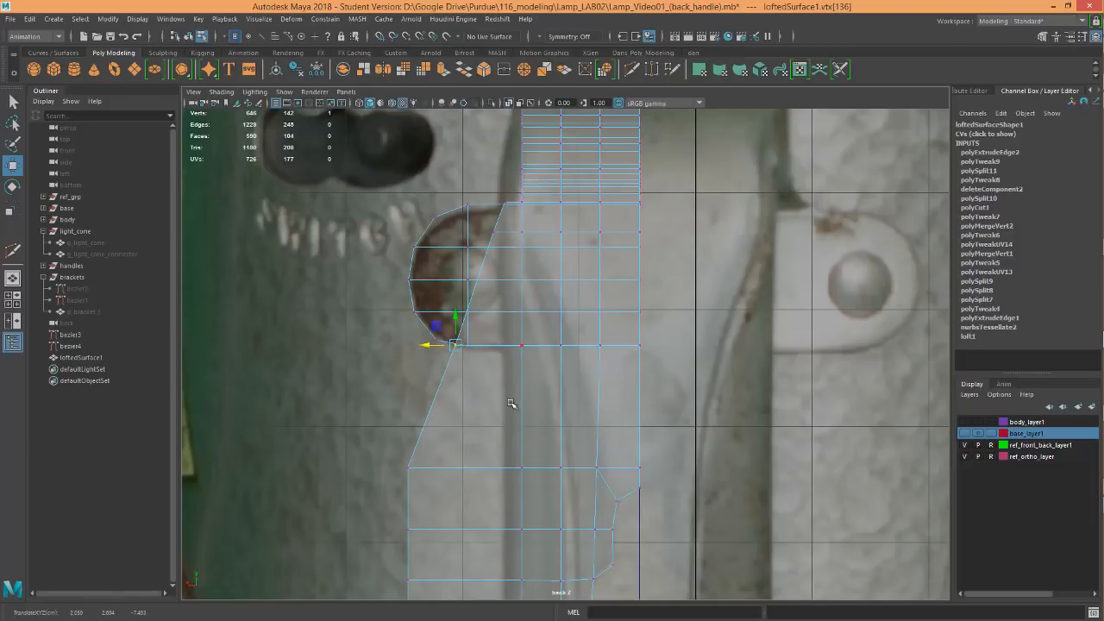
Refine the flange's slanted outline by moving the outer vertex level with the tab's lower edge inward, then nudging it slightly outward
{"action": "middle_click_drag", "start_coordinate": [506, 438], "coordinate": [487, 255], "text": "alt"}
{"action": "right_click_drag", "start_coordinate": [566, 395], "coordinate": [525, 379], "text": "alt"}
{"action": "middle_click_drag", "start_coordinate": [509, 355], "coordinate": [509, 370], "text": "alt"}
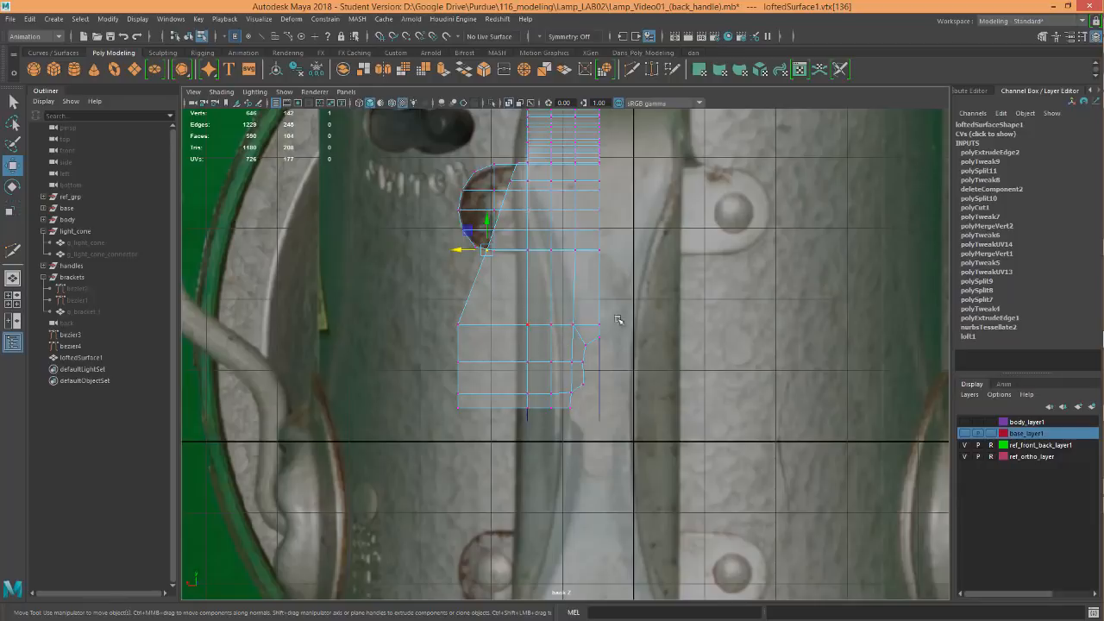
{"action": "middle_click_drag", "start_coordinate": [570, 344], "coordinate": [561, 348], "text": "alt"}
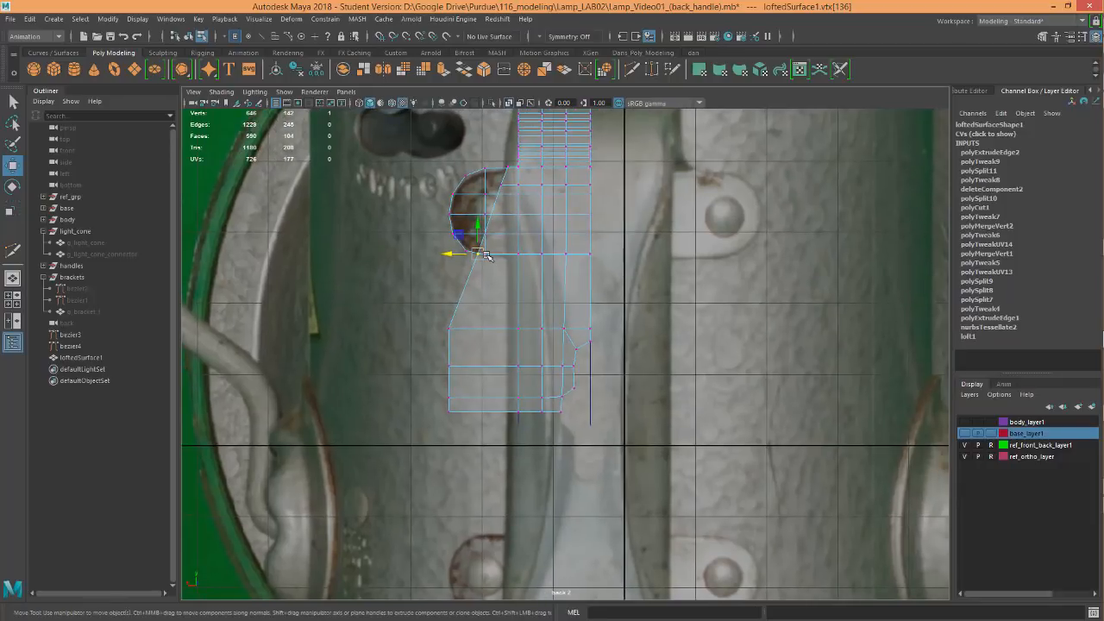
{"action": "middle_click_drag", "start_coordinate": [490, 259], "coordinate": [481, 256], "text": "alt"}
{"action": "right_click_drag", "start_coordinate": [482, 255], "coordinate": [614, 212], "text": "alt"}
{"action": "middle_click_drag", "start_coordinate": [490, 176], "coordinate": [515, 216], "text": "alt"}
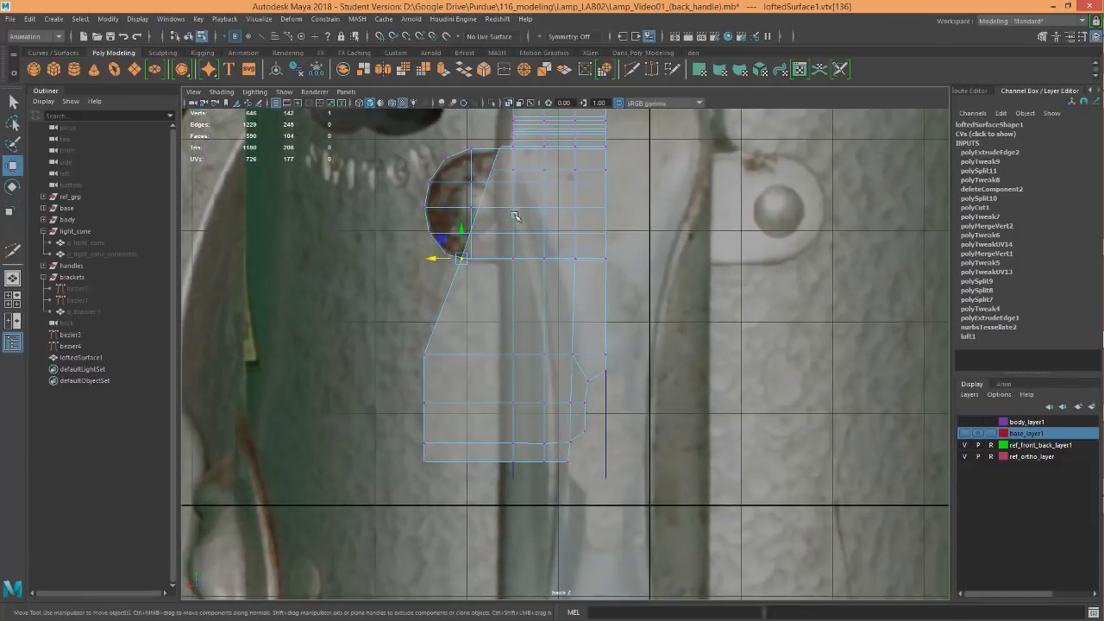
{"action": "right_click_drag", "start_coordinate": [515, 216], "coordinate": [753, 190], "text": "alt"}
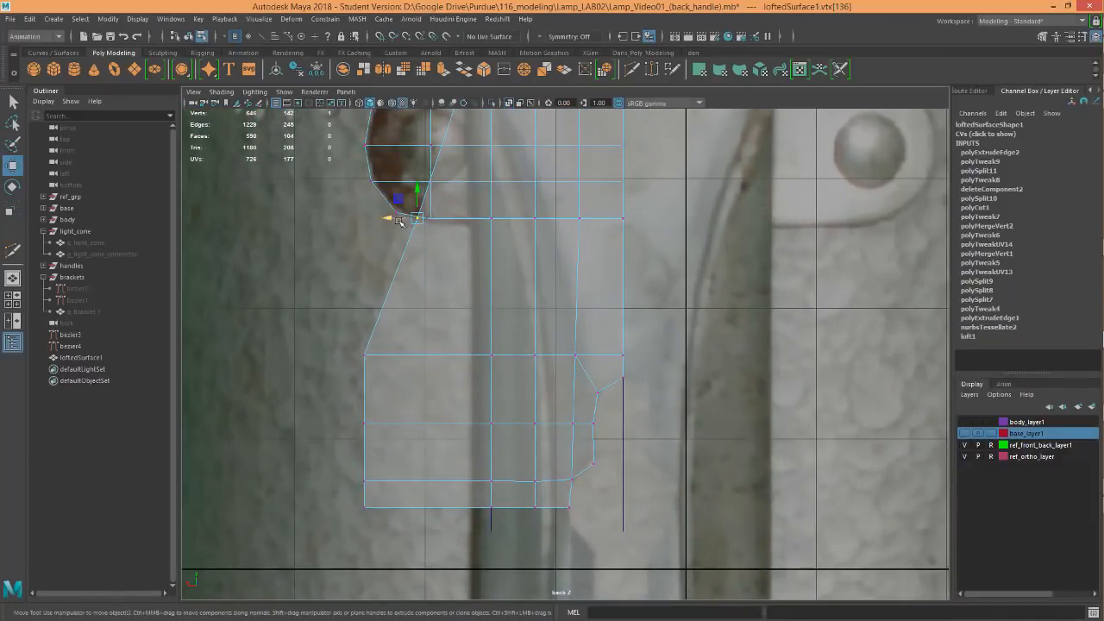
{"action": "left_click_drag", "start_coordinate": [391, 220], "coordinate": [385, 219]}
Move the flange's lower outer vertices inward in small offsets so its outer edge tapers in a smooth curve
{"action": "middle_click_drag", "start_coordinate": [401, 254], "coordinate": [396, 183], "text": "alt"}
{"action": "left_click_drag", "start_coordinate": [321, 243], "coordinate": [391, 524]}
{"action": "left_click_drag", "start_coordinate": [340, 362], "coordinate": [368, 365]}
{"action": "left_click_drag", "start_coordinate": [410, 470], "coordinate": [358, 334]}
{"action": "left_click_drag", "start_coordinate": [365, 396], "coordinate": [360, 396]}
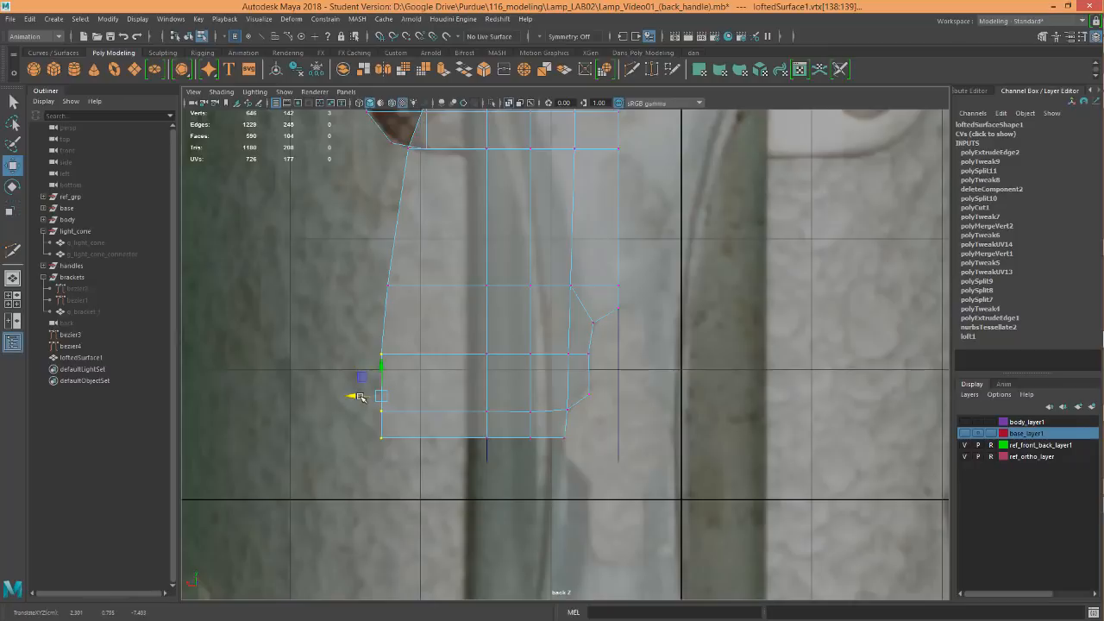
{"action": "left_click_drag", "start_coordinate": [412, 459], "coordinate": [351, 425]}
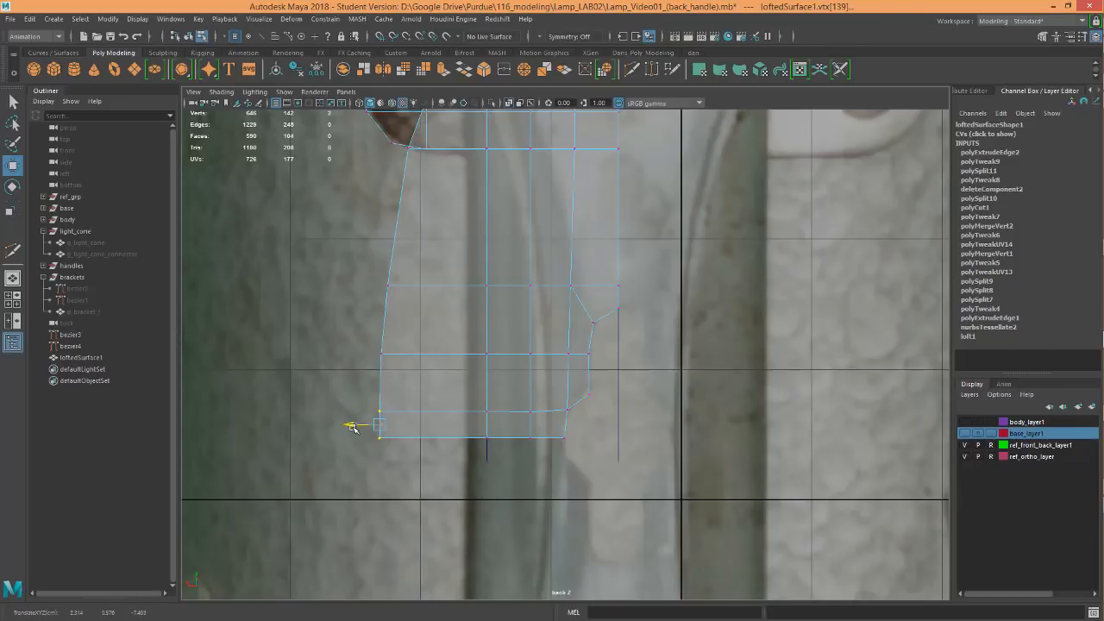
Nudge the flange's outer vertex level with the tab's lower edge slightly inward
{"action": "middle_click_drag", "start_coordinate": [425, 321], "coordinate": [423, 402], "text": "alt"}
{"action": "left_click", "coordinate": [408, 231]}
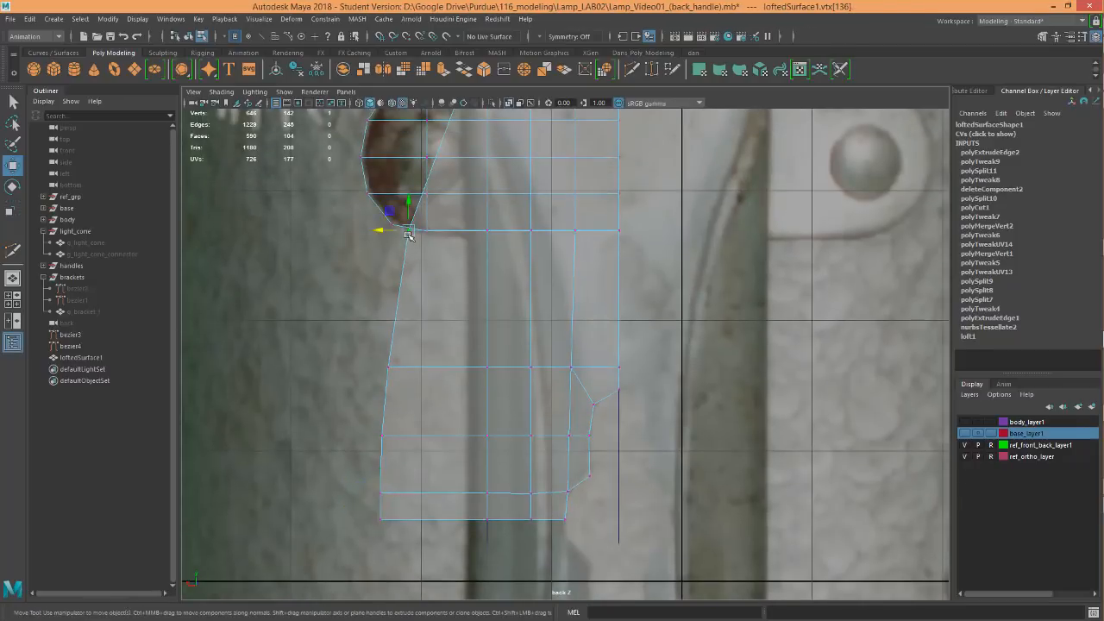
{"action": "left_click_drag", "start_coordinate": [379, 231], "coordinate": [388, 236]}
Insert a horizontal edge loop just below the tab's level with Multi-Cut and move its outermost vertex slightly outward
{"action": "middle_click_drag", "start_coordinate": [491, 251], "coordinate": [478, 346], "text": "alt"}
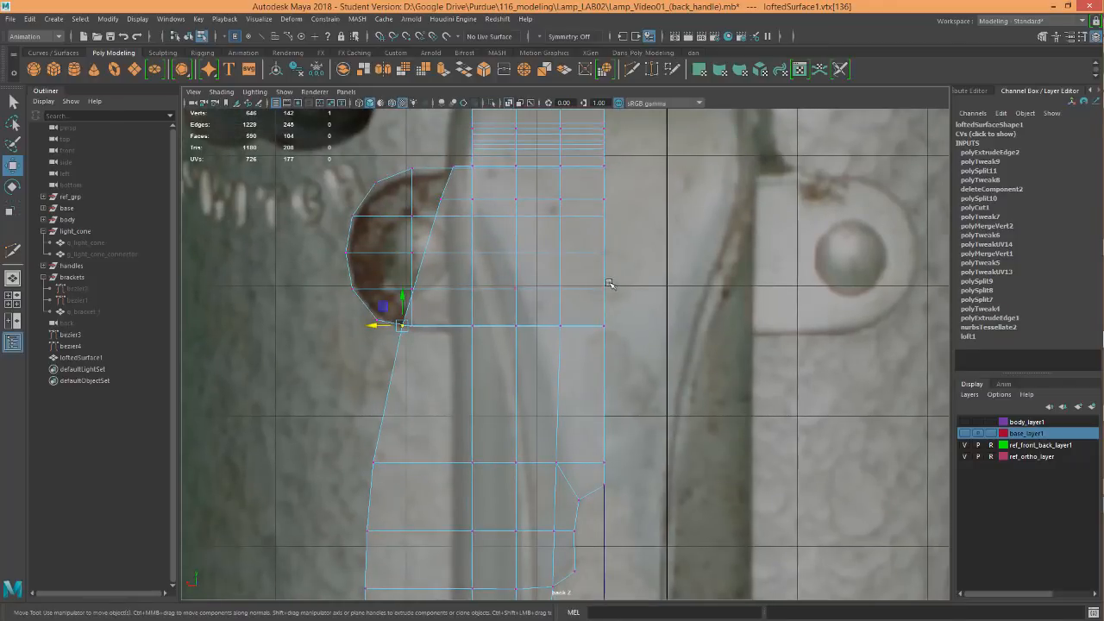
{"action": "middle_click_drag", "start_coordinate": [653, 375], "coordinate": [671, 246], "text": "alt"}
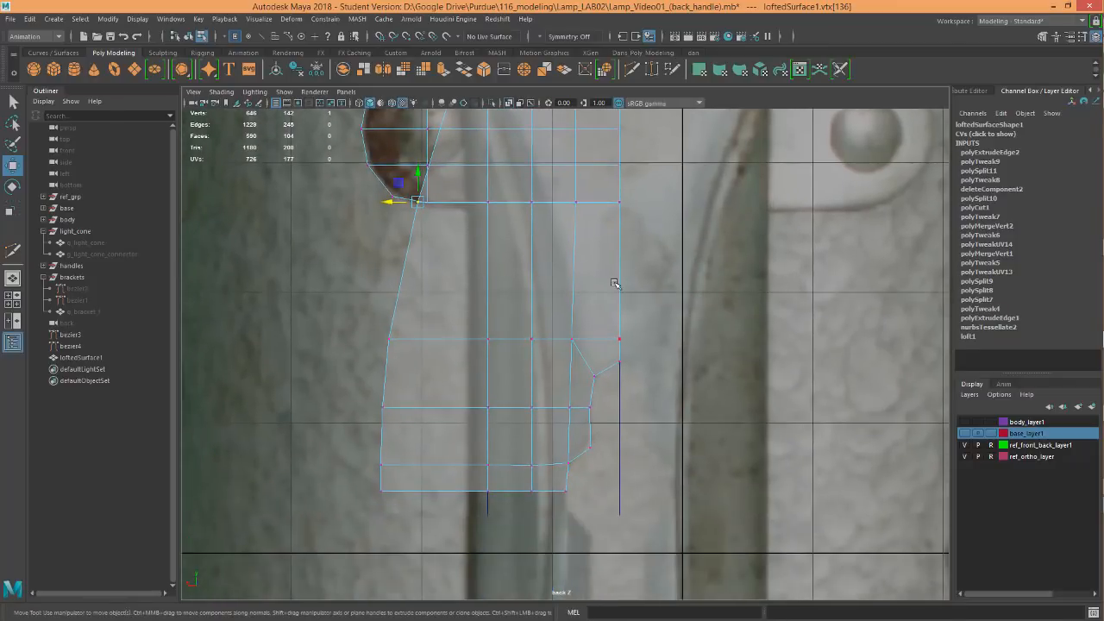
{"action": "left_click", "coordinate": [632, 69]}
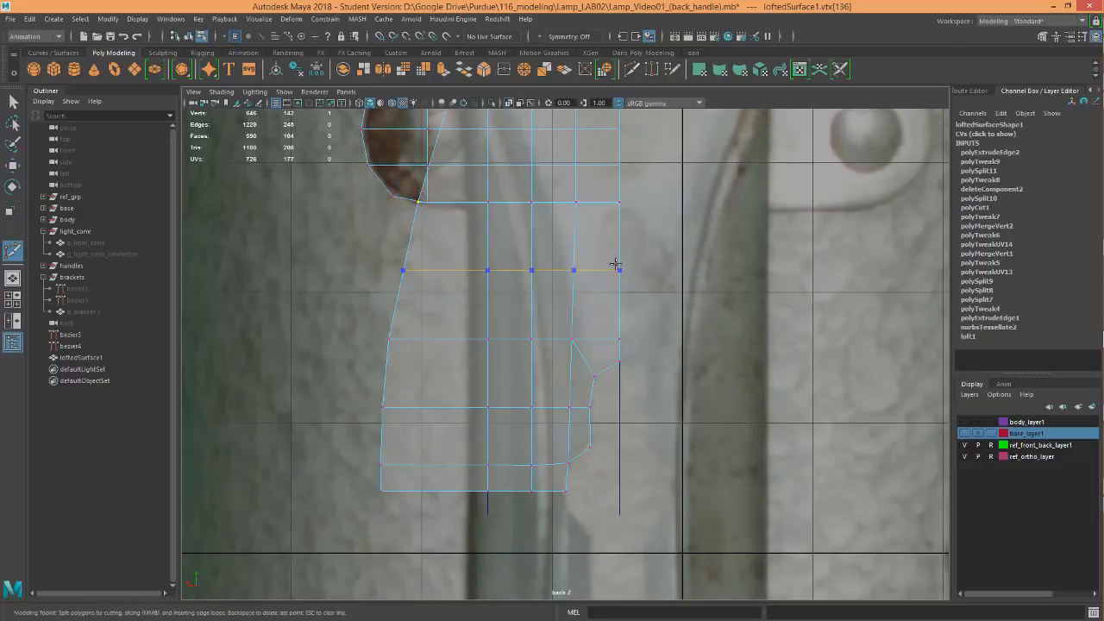
{"action": "left_click", "coordinate": [617, 268], "text": "ctrl"}
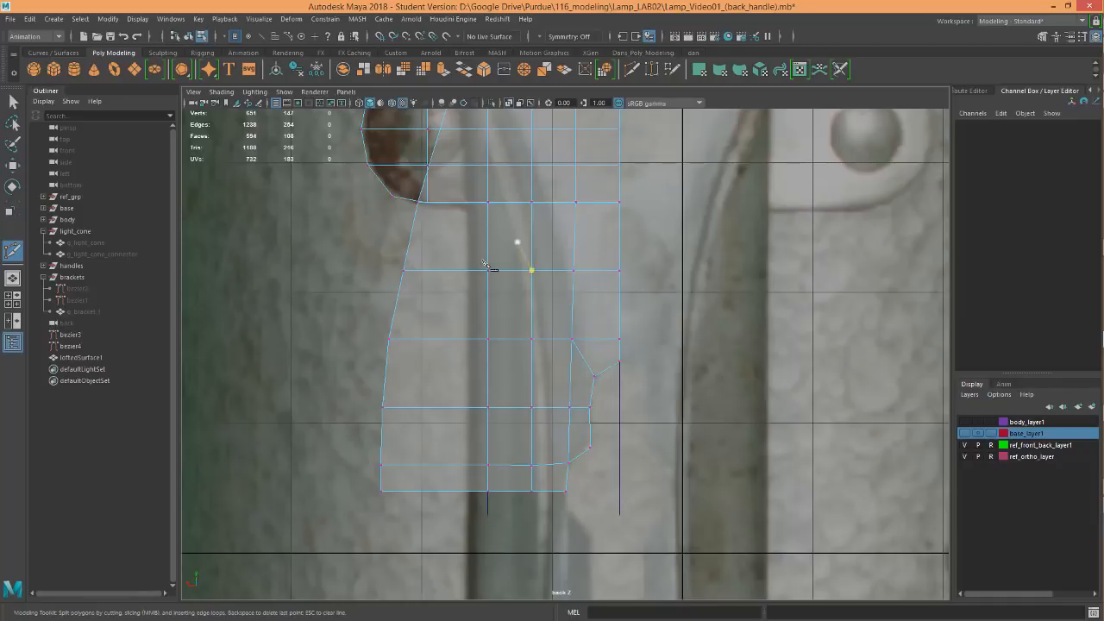
{"action": "key", "text": "w"}
{"action": "left_click", "coordinate": [400, 266]}
{"action": "left_click_drag", "start_coordinate": [377, 274], "coordinate": [376, 274]}
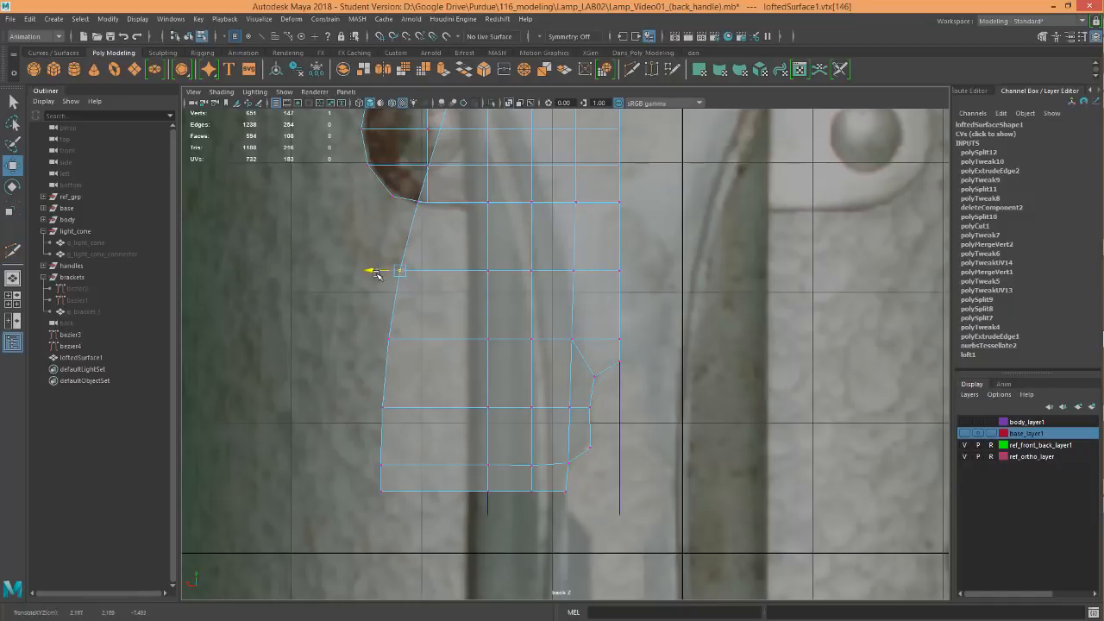
Insert another horizontal edge loop across the upper part of the flange with Multi-Cut in the perspective view
{"action": "middle_click_drag", "start_coordinate": [463, 237], "coordinate": [471, 403], "text": "alt"}
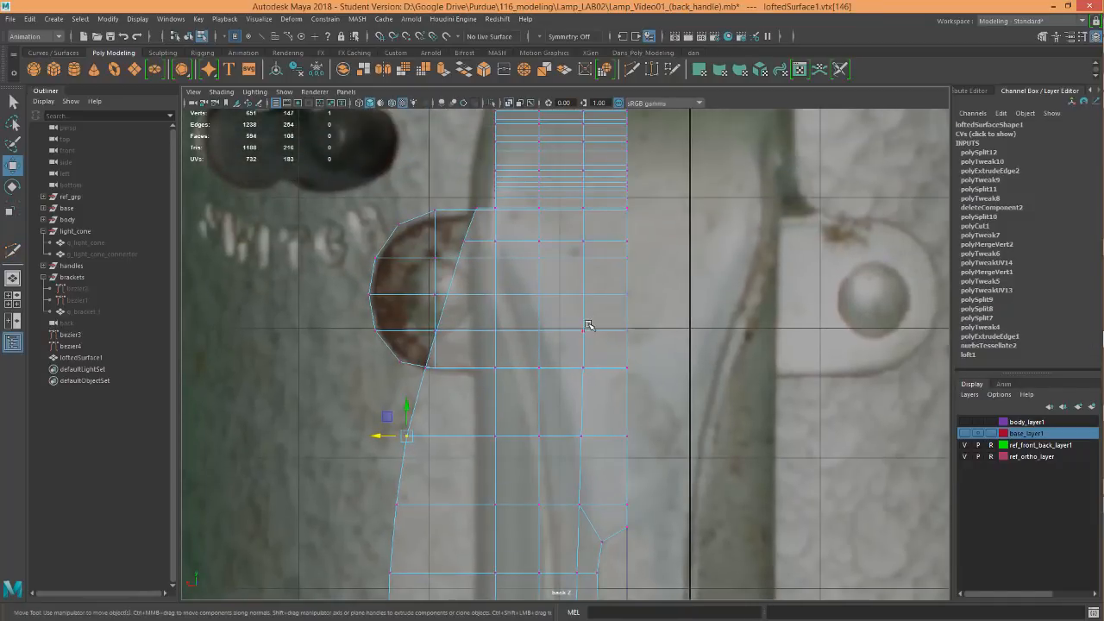
{"action": "key", "text": "space"}
{"action": "left_click_drag", "start_coordinate": [674, 281], "coordinate": [678, 259]}
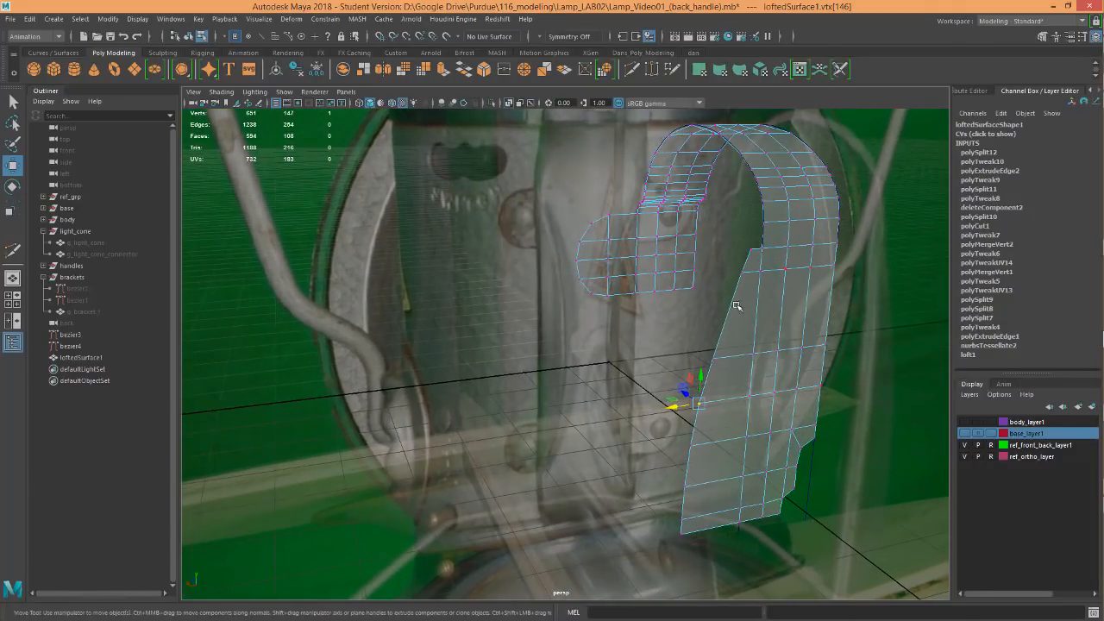
{"action": "left_click", "coordinate": [631, 71]}
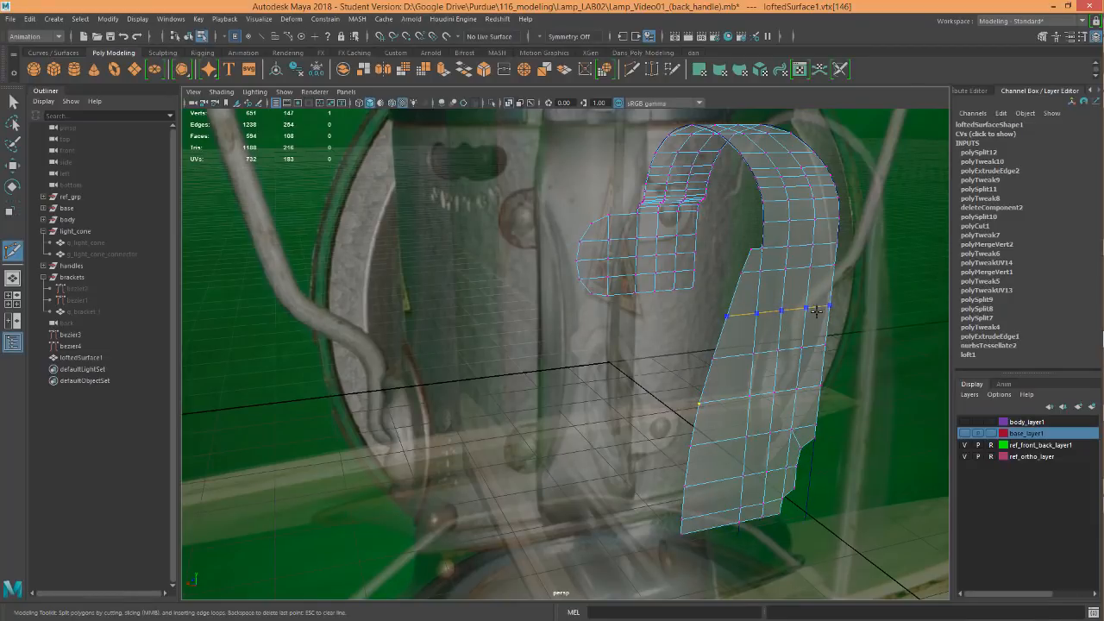
{"action": "key", "text": "Return"}
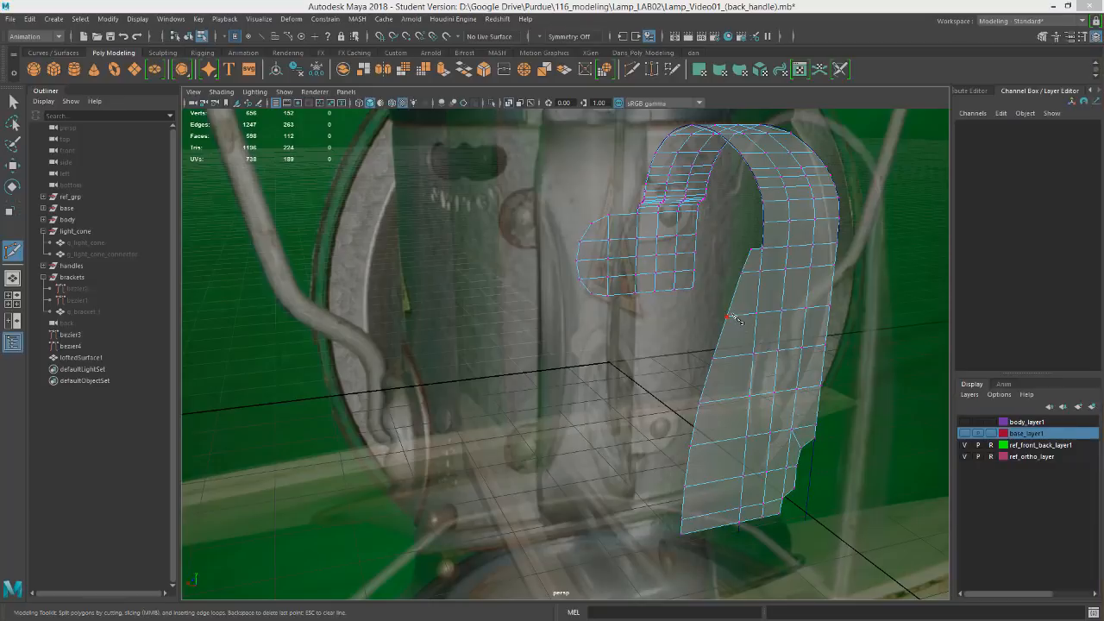
In the back view, move the outer vertices of the new edge loop and of the row at the tab's lower edge slightly outward
{"action": "key", "text": "space"}
{"action": "left_click_drag", "start_coordinate": [733, 315], "coordinate": [692, 330]}
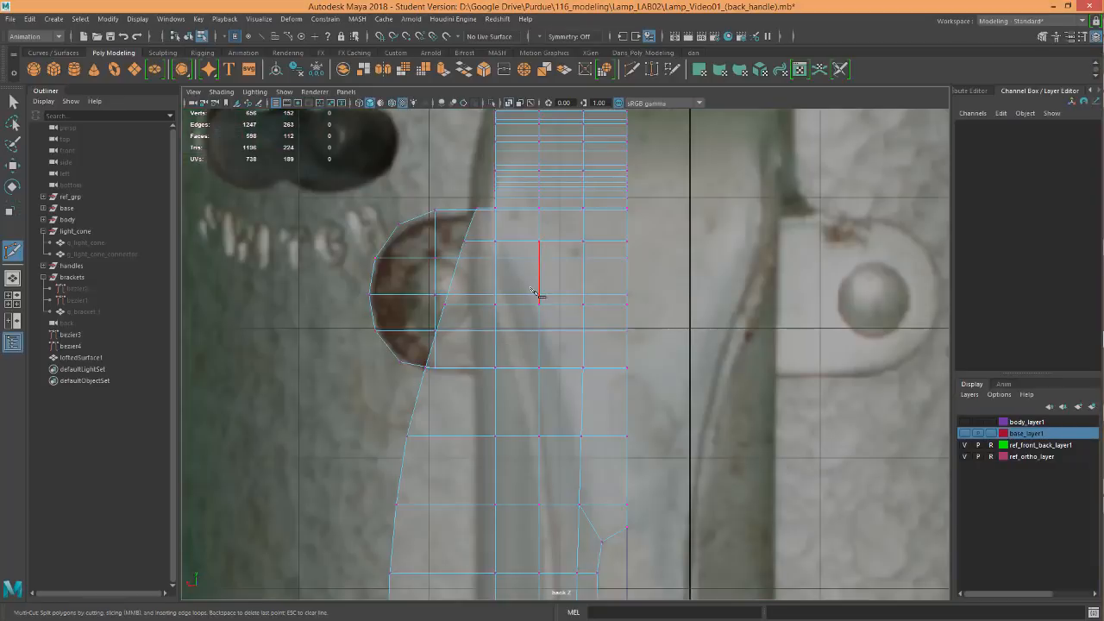
{"action": "key", "text": "w"}
{"action": "left_click", "coordinate": [447, 303]}
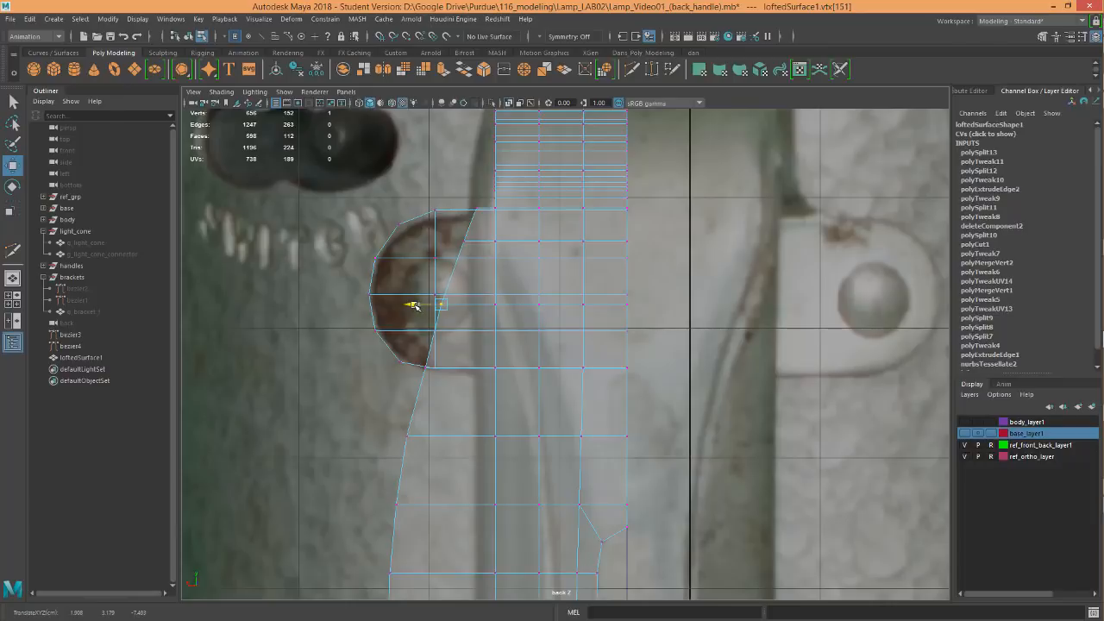
{"action": "left_click", "coordinate": [406, 370]}
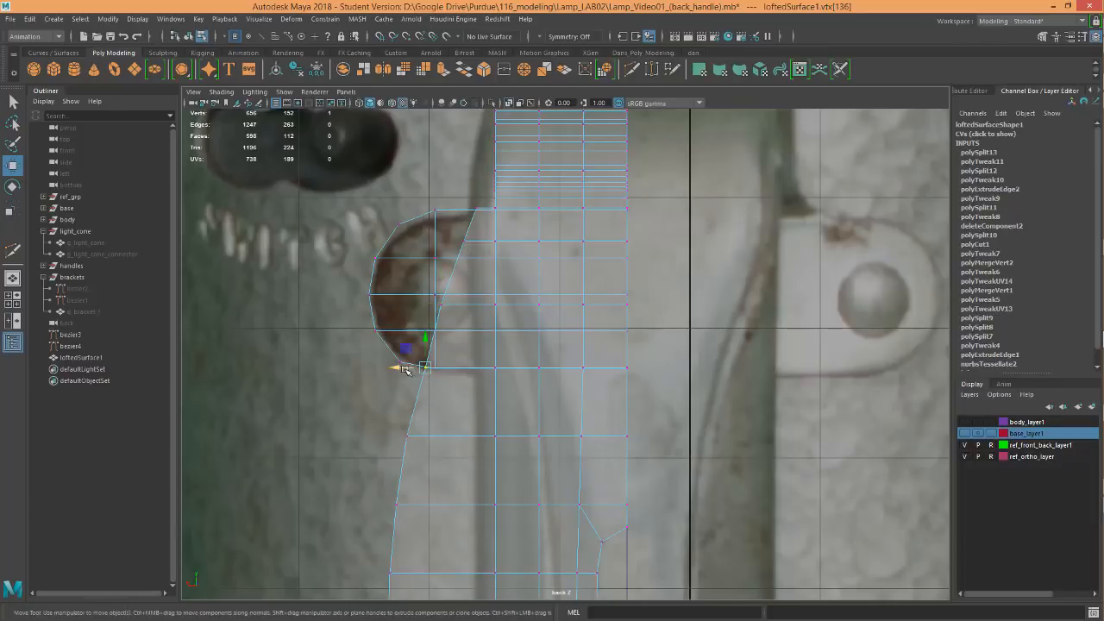
{"action": "left_click_drag", "start_coordinate": [399, 370], "coordinate": [396, 369]}
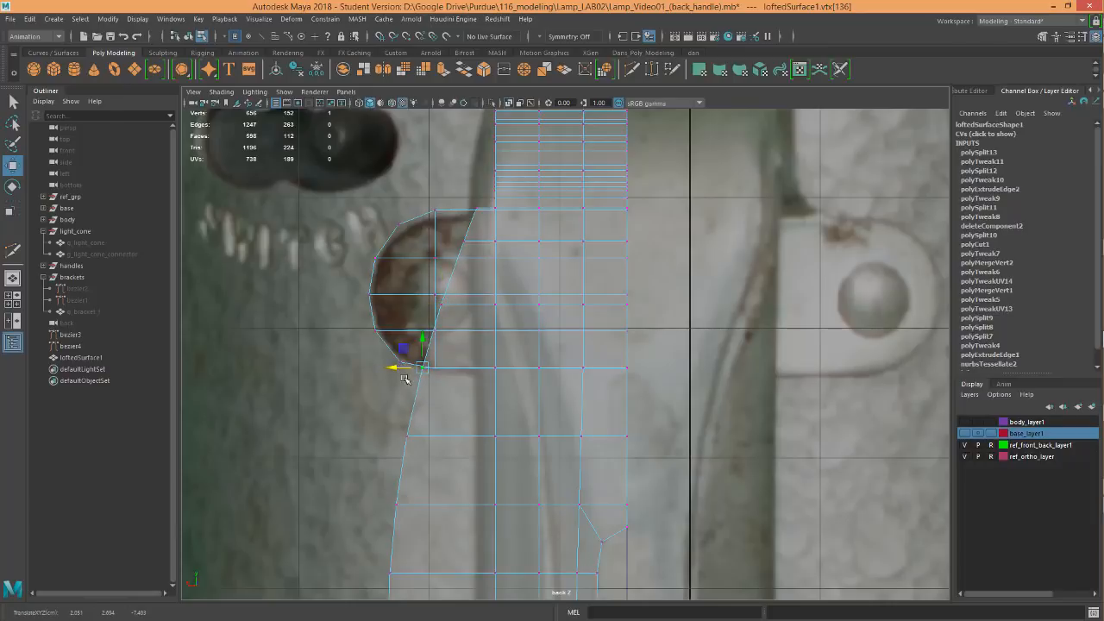
Move the flange's top outer vertex and the outer vertex directly below it inward to narrow the flange's upper end
{"action": "middle_click_drag", "start_coordinate": [532, 235], "coordinate": [549, 193], "text": "alt"}
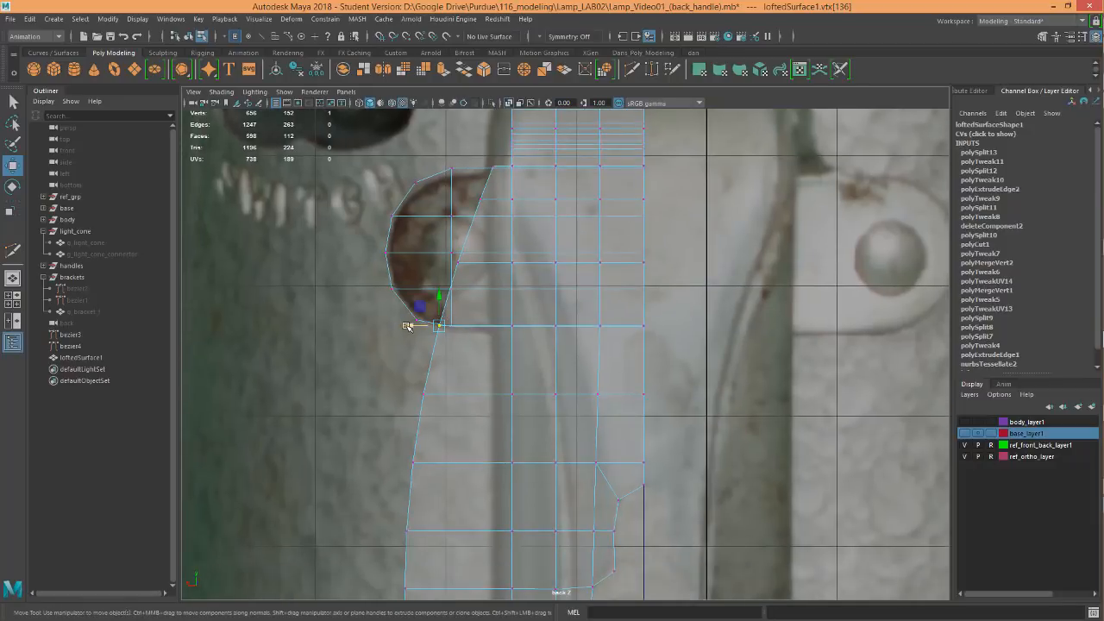
{"action": "middle_click_drag", "start_coordinate": [542, 247], "coordinate": [549, 344], "text": "alt"}
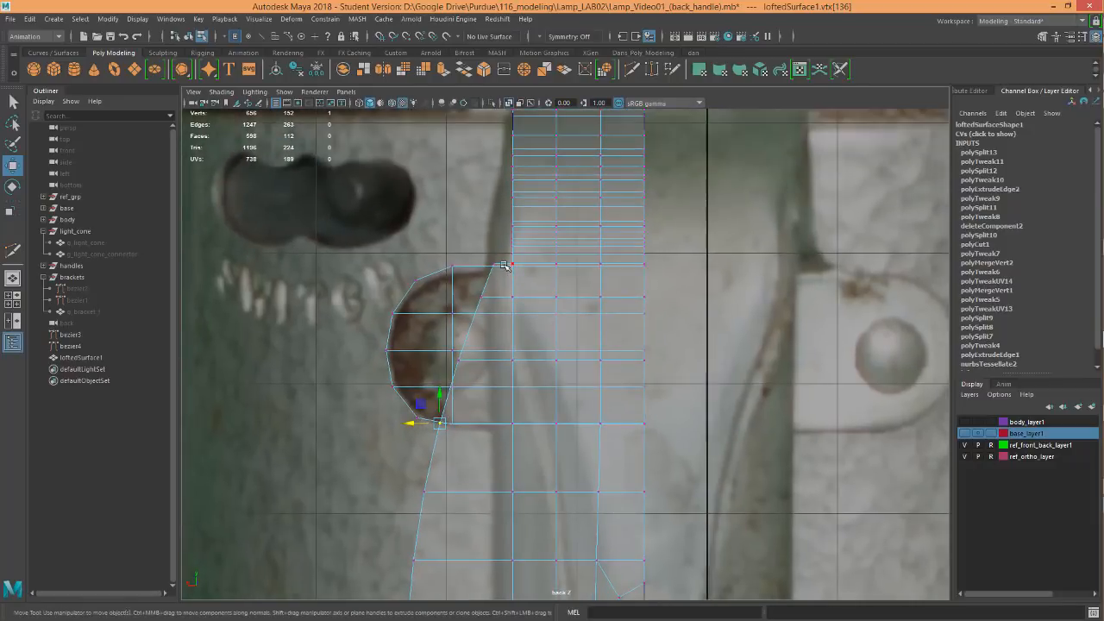
{"action": "scroll", "coordinate": [507, 270], "scroll_direction": "up", "scroll_amount": 4}
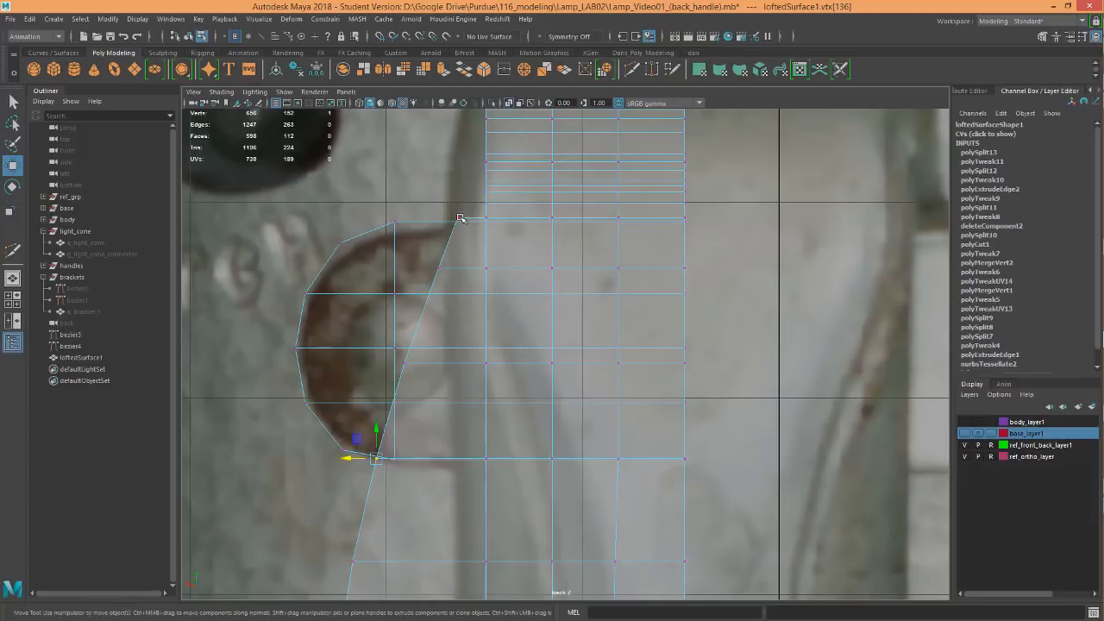
{"action": "left_click", "coordinate": [459, 217]}
{"action": "left_click_drag", "start_coordinate": [438, 221], "coordinate": [448, 215]}
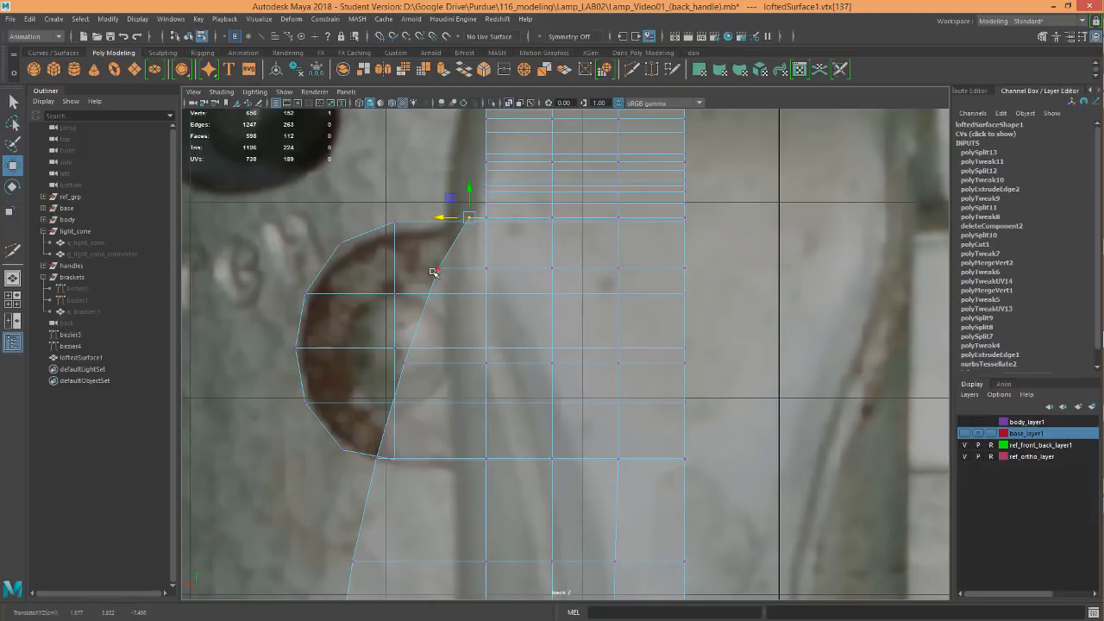
{"action": "middle_click_drag", "start_coordinate": [557, 355], "coordinate": [492, 246], "text": "alt"}
{"action": "left_click", "coordinate": [432, 238]}
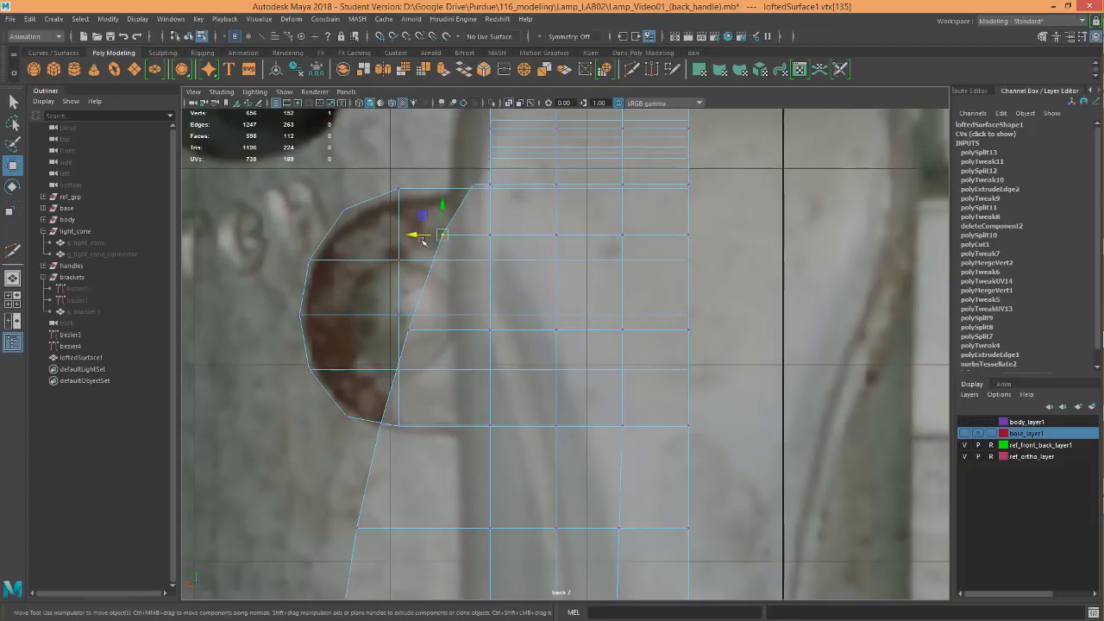
{"action": "left_click_drag", "start_coordinate": [423, 241], "coordinate": [444, 236]}
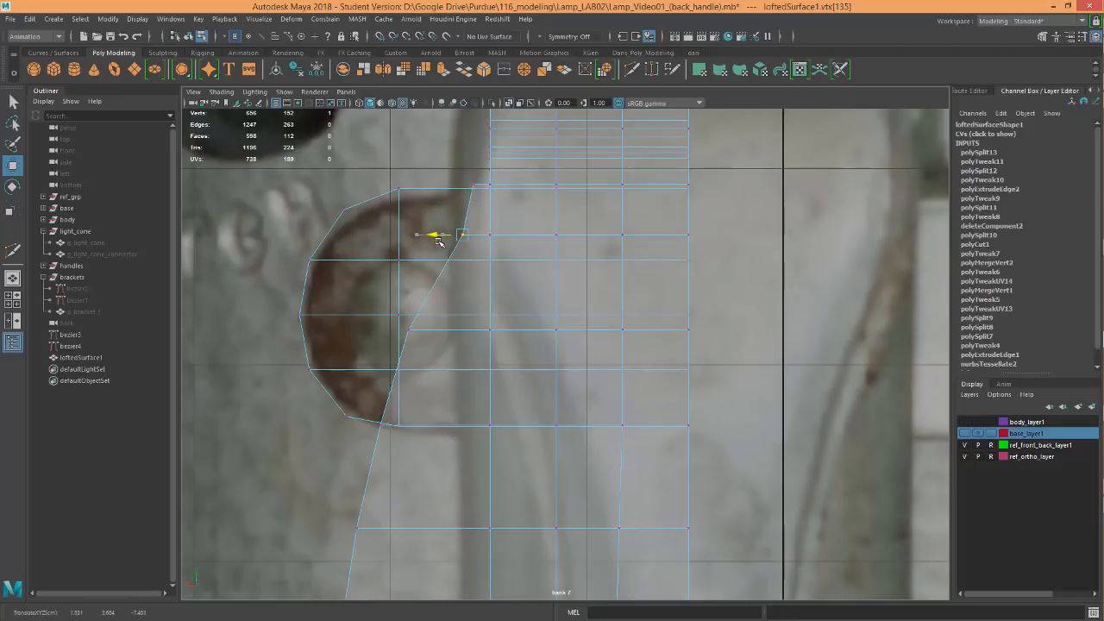
Move the outer vertex of the row crossing the tab's middle inward, and shift the flange's top outer vertex slightly further in
{"action": "left_click", "coordinate": [409, 330]}
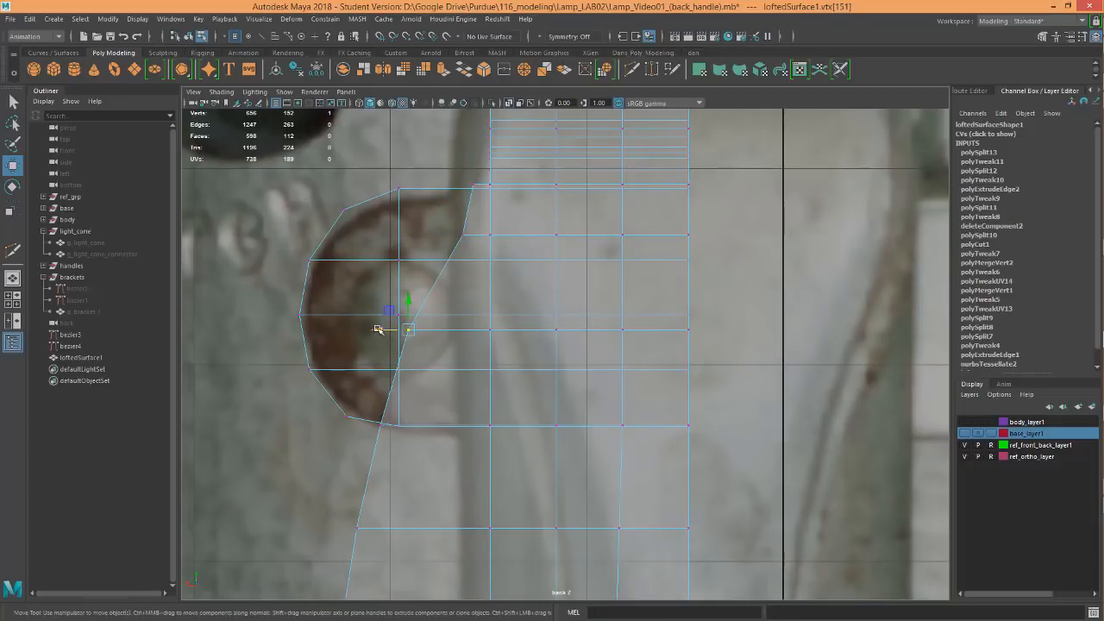
{"action": "left_click_drag", "start_coordinate": [377, 329], "coordinate": [390, 336]}
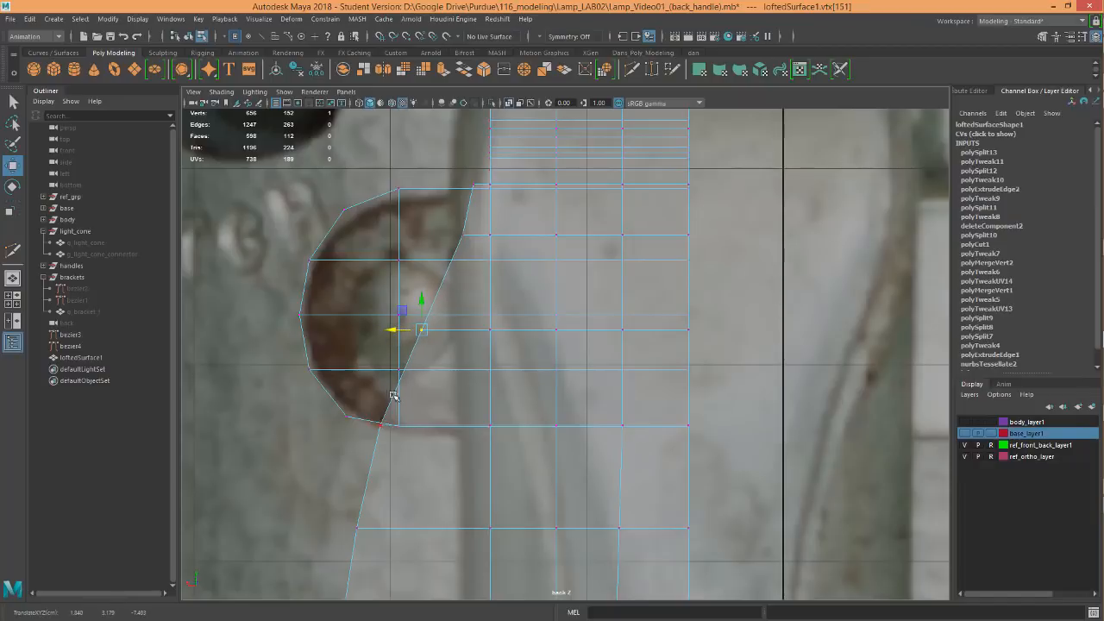
{"action": "left_click", "coordinate": [473, 185]}
{"action": "left_click_drag", "start_coordinate": [459, 189], "coordinate": [458, 190]}
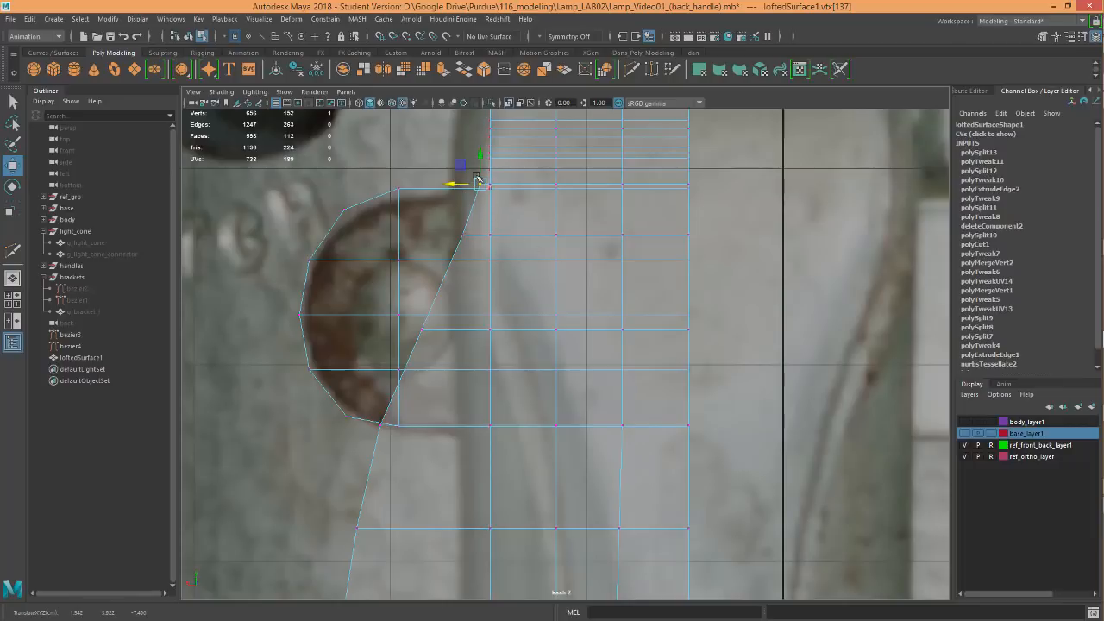
Examine the flange's tapered outer edge against the back reference, from the tab down to the notched lower part
{"action": "middle_click_drag", "start_coordinate": [515, 313], "coordinate": [523, 253], "text": "alt"}
{"action": "left_click", "coordinate": [385, 306]}
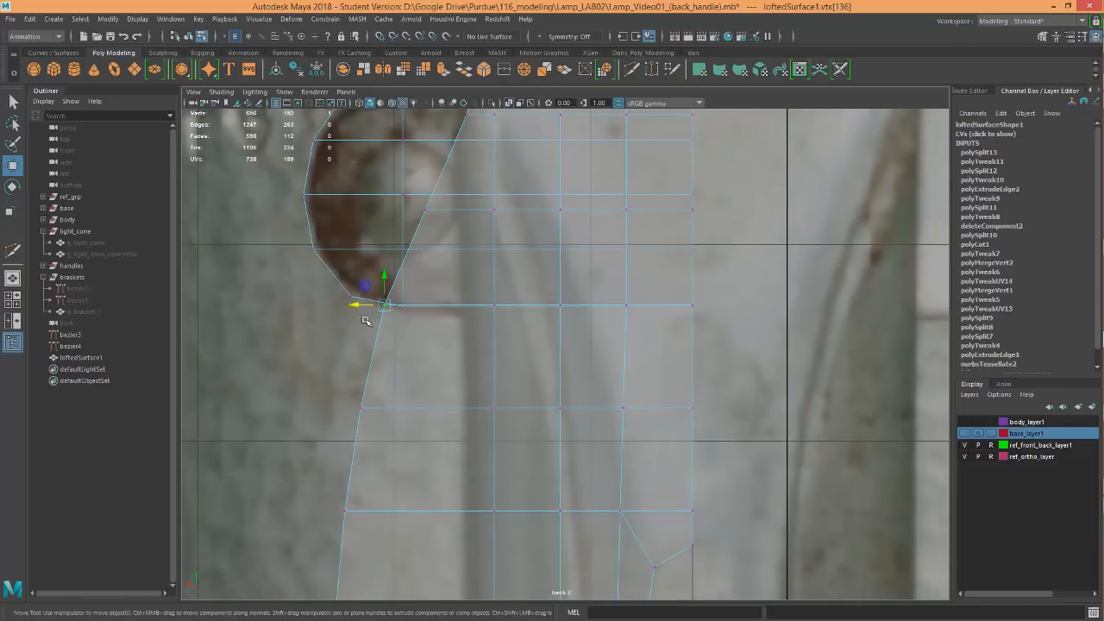
{"action": "middle_click_drag", "start_coordinate": [612, 470], "coordinate": [624, 350], "text": "alt"}
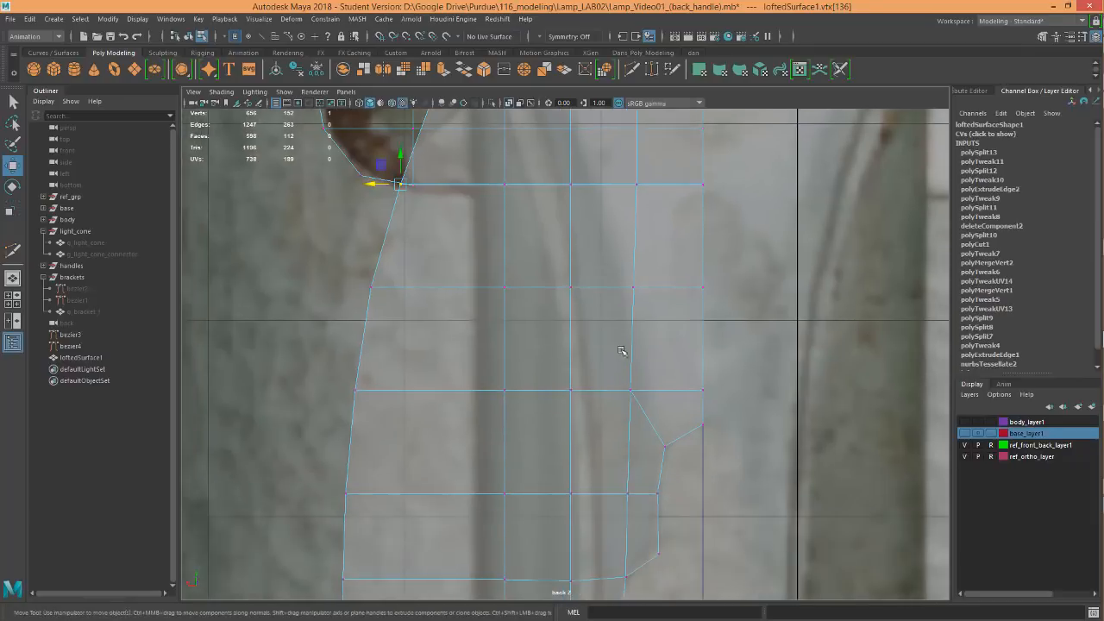
{"action": "right_click_drag", "start_coordinate": [624, 351], "coordinate": [537, 361], "text": "alt"}
{"action": "middle_click_drag", "start_coordinate": [563, 304], "coordinate": [552, 338], "text": "alt"}
{"action": "right_click_drag", "start_coordinate": [537, 202], "coordinate": [722, 205], "text": "alt"}
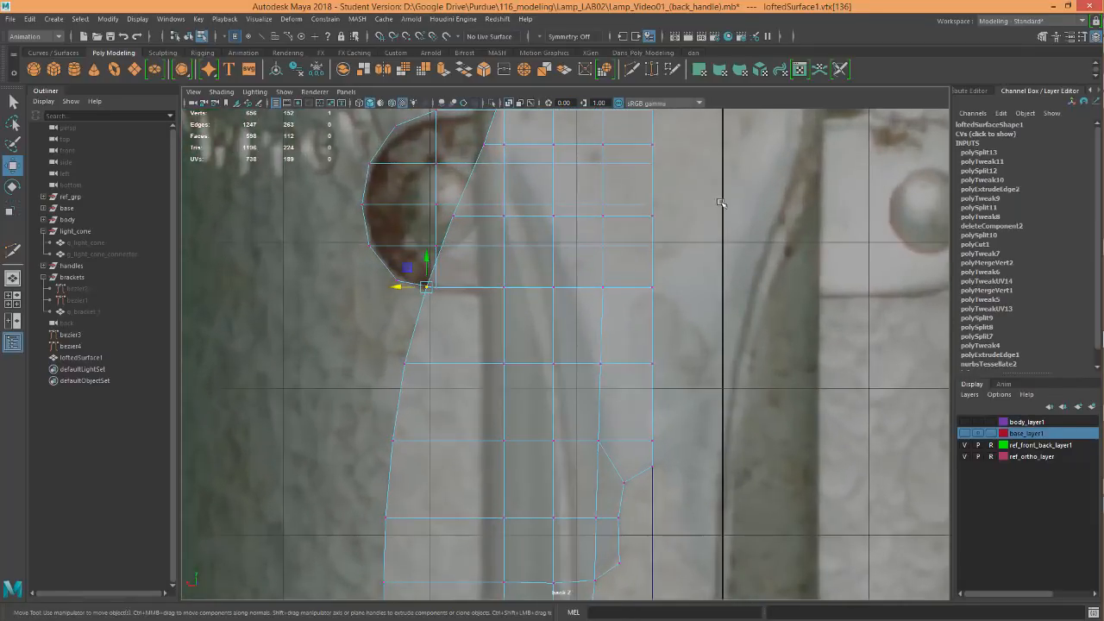
{"action": "middle_click_drag", "start_coordinate": [612, 232], "coordinate": [579, 343], "text": "alt"}
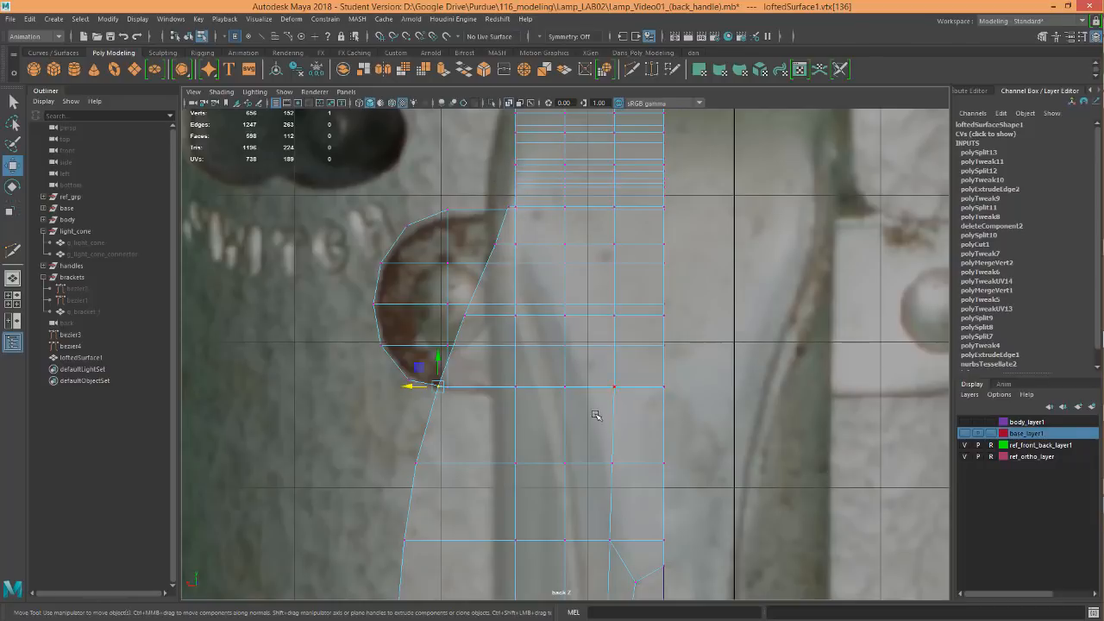
{"action": "middle_click_drag", "start_coordinate": [595, 416], "coordinate": [542, 374], "text": "alt"}
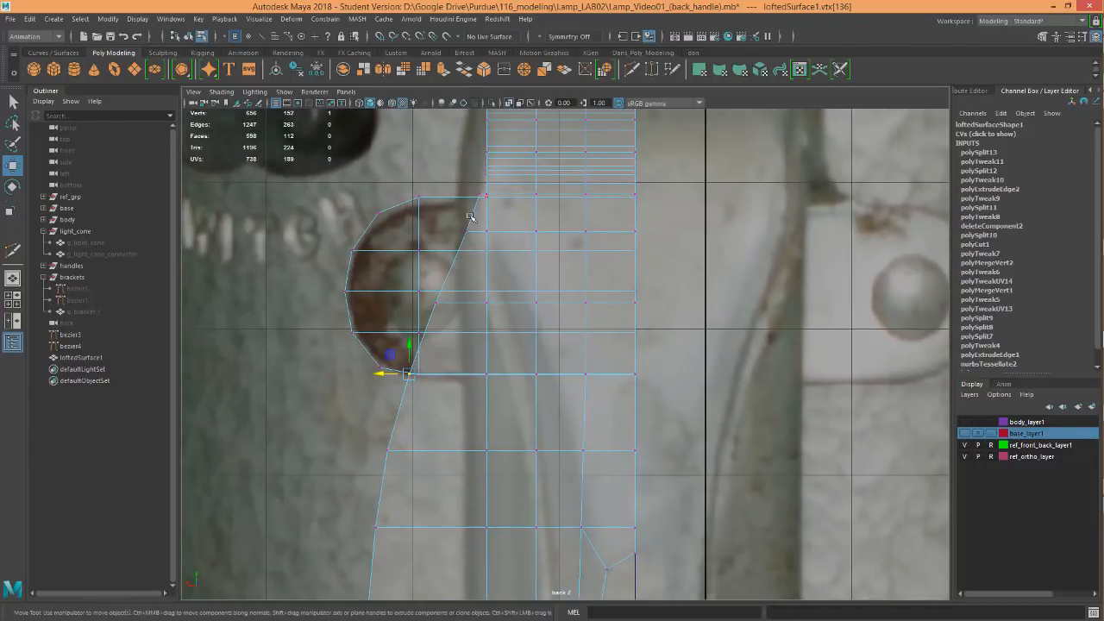
{"action": "right_click_drag", "start_coordinate": [470, 219], "coordinate": [559, 211], "text": "alt"}
Move the flange's top outer vertex down along the sloping edge, below the tab's upper edge
{"action": "left_click", "coordinate": [449, 145]}
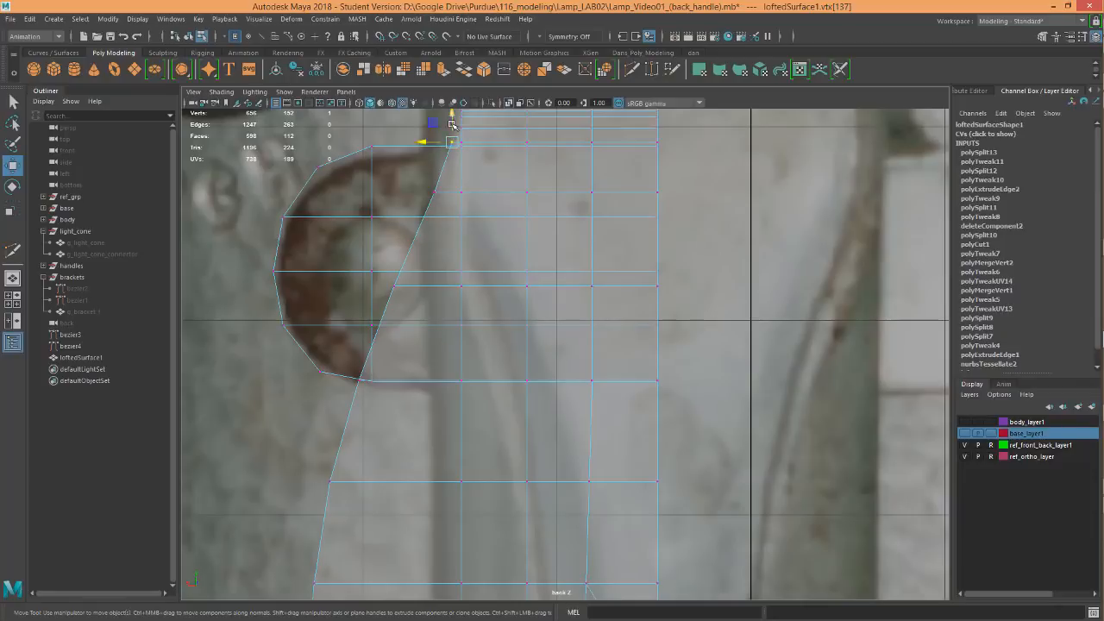
{"action": "left_click_drag", "start_coordinate": [431, 149], "coordinate": [439, 145]}
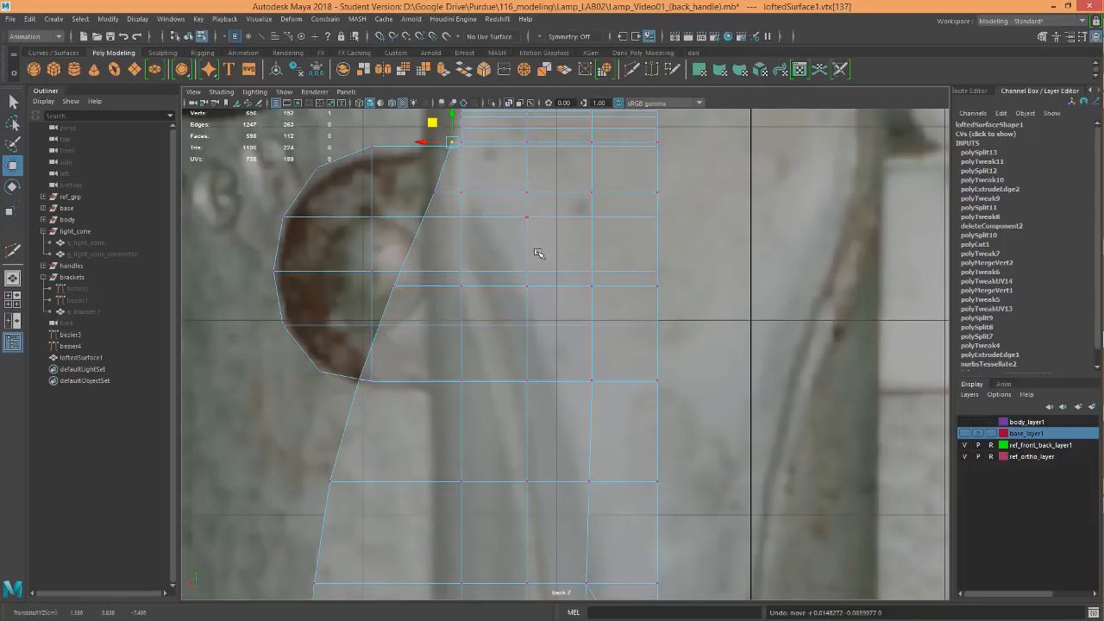
{"action": "middle_click_drag", "start_coordinate": [528, 265], "coordinate": [495, 133], "text": "alt"}
{"action": "right_click_drag", "start_coordinate": [495, 134], "coordinate": [520, 231], "text": "alt"}
{"action": "middle_click_drag", "start_coordinate": [520, 231], "coordinate": [541, 368], "text": "alt"}
{"action": "right_click_drag", "start_coordinate": [541, 367], "coordinate": [520, 236], "text": "alt"}
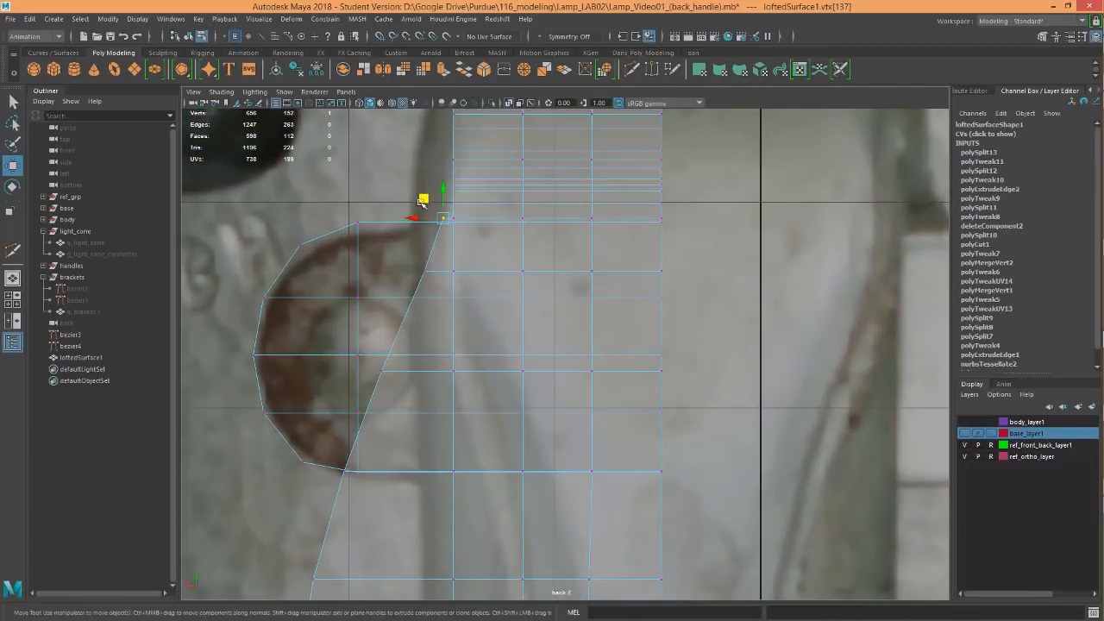
{"action": "left_click_drag", "start_coordinate": [421, 199], "coordinate": [420, 224]}
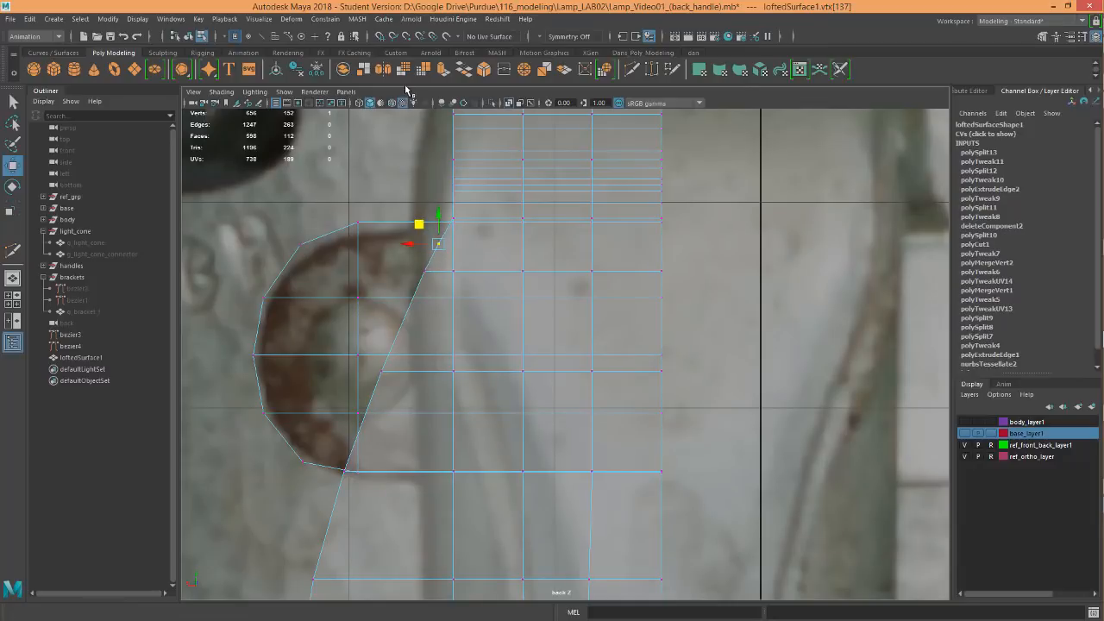
Cut a horizontal row of edges with Multi-Cut from the lowered vertex across the strip to its far edge
{"action": "left_click", "coordinate": [631, 71]}
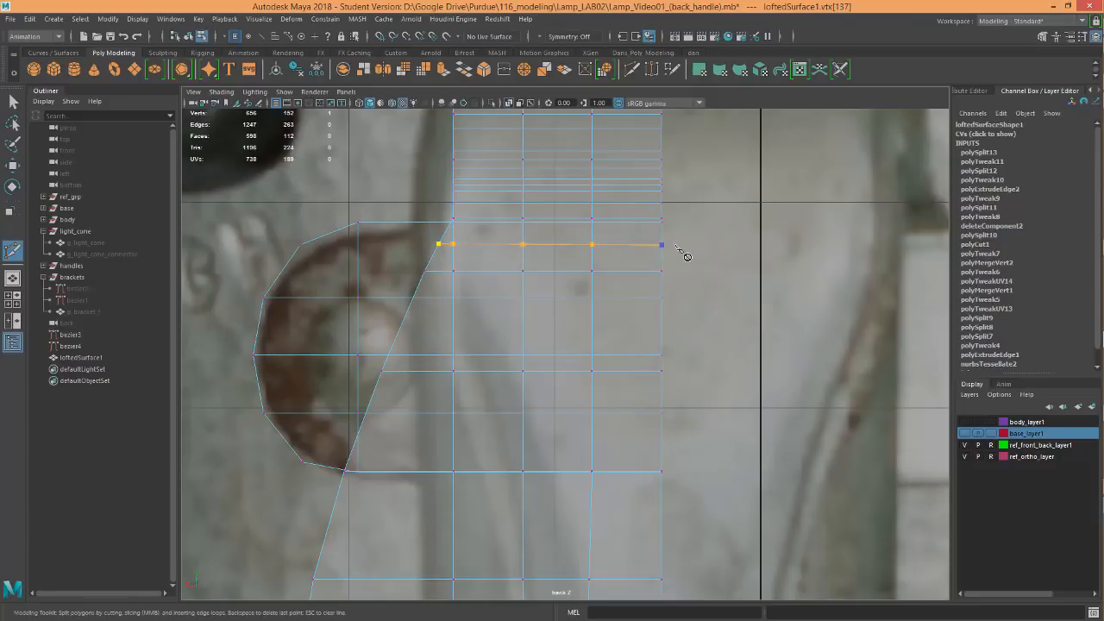
{"action": "left_click", "coordinate": [662, 244]}
{"action": "key", "text": "Return"}
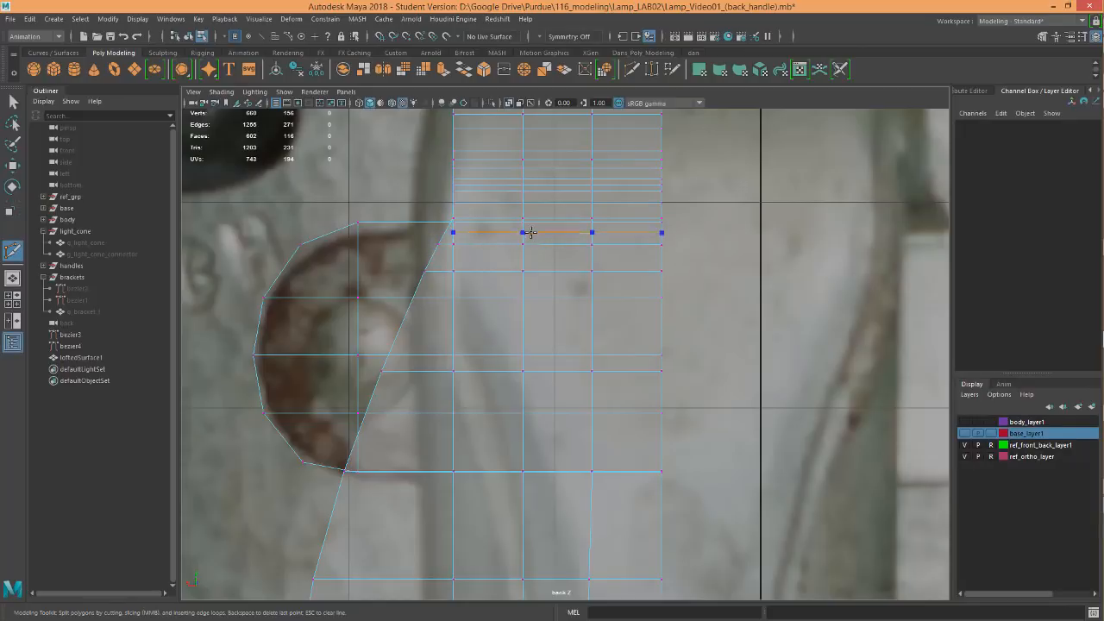
Insert an edge loop just above the new cut and move its vertex on the strip's long edge slightly outward
{"action": "left_click", "coordinate": [526, 233], "text": "ctrl"}
{"action": "key", "text": "w"}
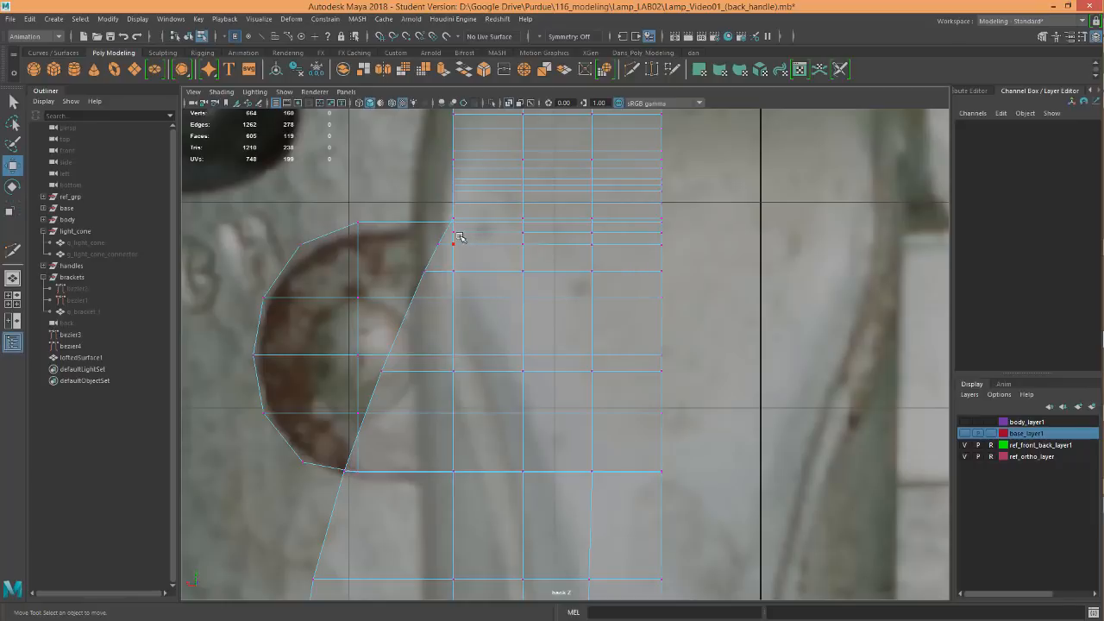
{"action": "left_click", "coordinate": [454, 233]}
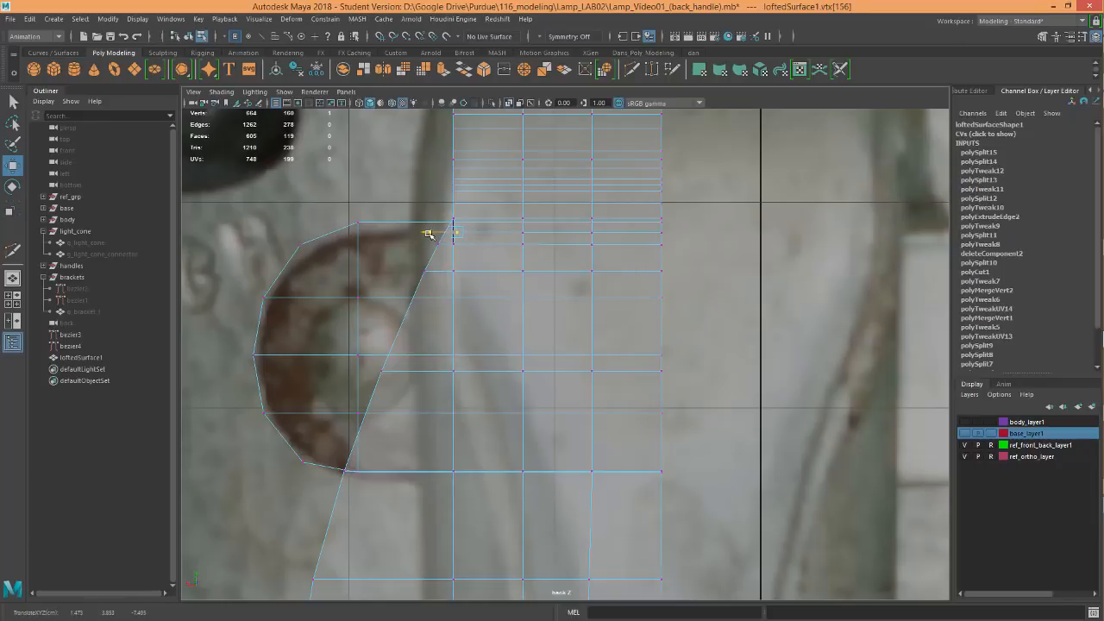
{"action": "left_click_drag", "start_coordinate": [427, 233], "coordinate": [426, 233]}
{"action": "middle_click_drag", "start_coordinate": [582, 371], "coordinate": [587, 243], "text": "alt"}
{"action": "mouse_move", "coordinate": [584, 245]}
{"action": "right_mouse_down", "text": "alt"}
{"action": "mouse_move", "coordinate": [555, 247]}
{"action": "mouse_move", "coordinate": [563, 251]}
{"action": "right_mouse_up", "text": "alt"}
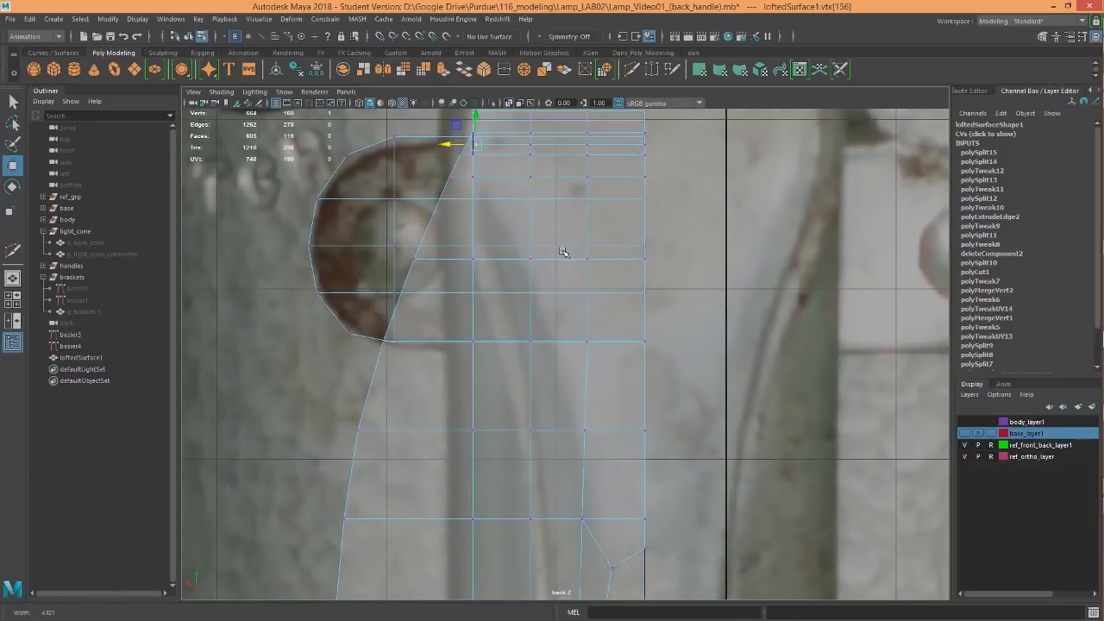
Inspect the flange's upper corner and the newly added edges up close in the perspective view
{"action": "key", "text": "space"}
{"action": "left_click_drag", "start_coordinate": [561, 249], "coordinate": [567, 223]}
{"action": "key", "text": "f"}
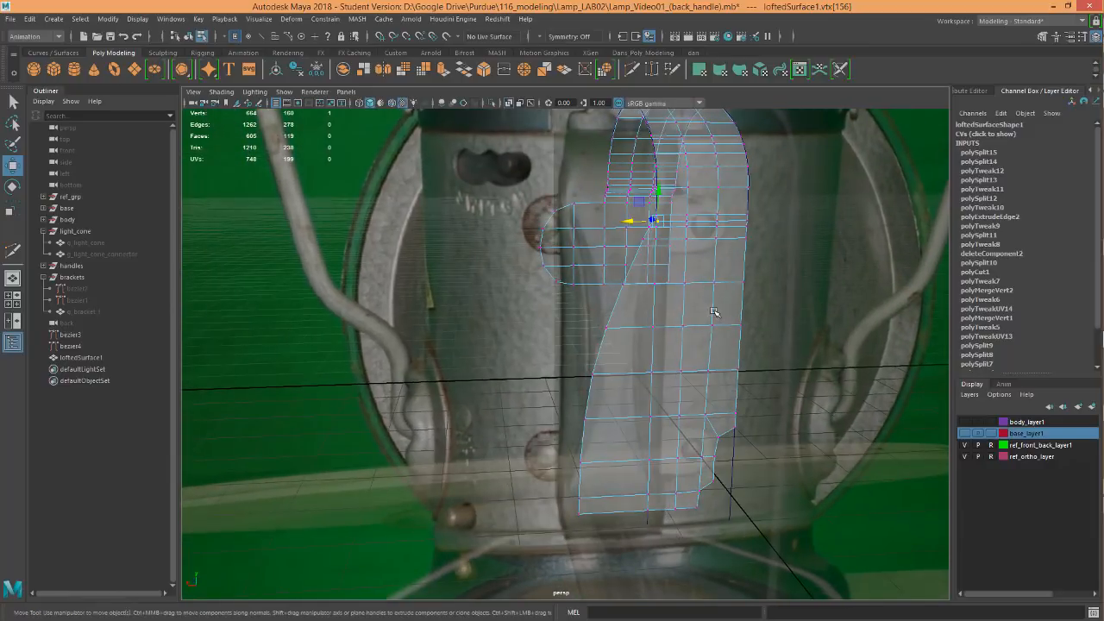
{"action": "left_click_drag", "start_coordinate": [714, 312], "coordinate": [668, 314], "text": "alt"}
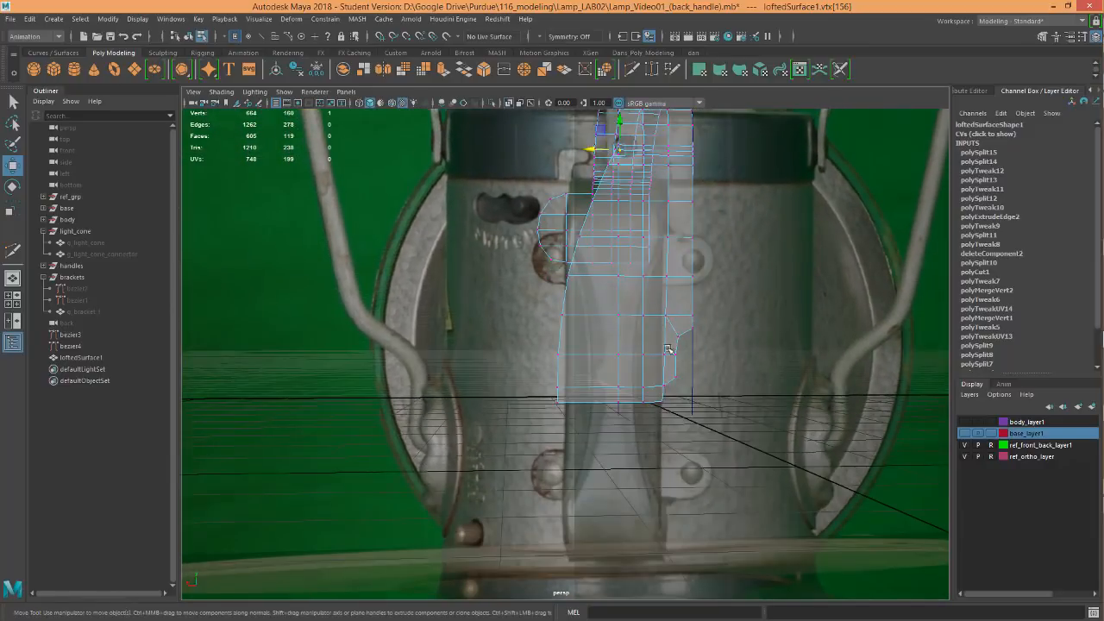
{"action": "left_click_drag", "start_coordinate": [616, 278], "coordinate": [521, 272], "text": "alt"}
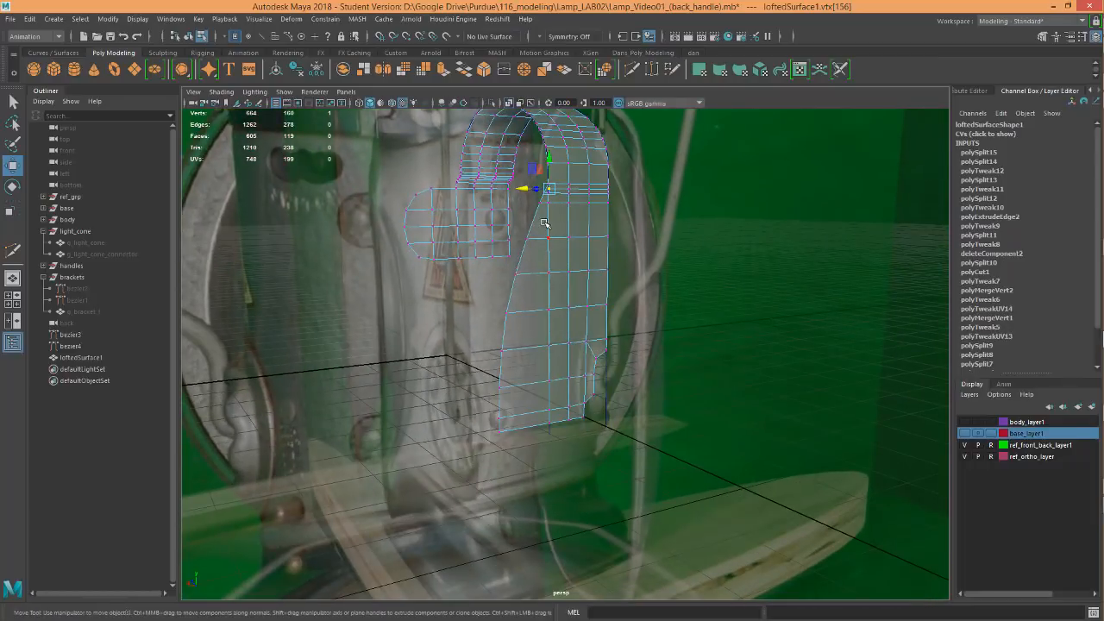
{"action": "right_click_drag", "start_coordinate": [551, 235], "coordinate": [755, 233], "text": "alt"}
{"action": "middle_click_drag", "start_coordinate": [457, 321], "coordinate": [423, 509], "text": "alt"}
{"action": "right_click_drag", "start_coordinate": [477, 357], "coordinate": [661, 333], "text": "alt"}
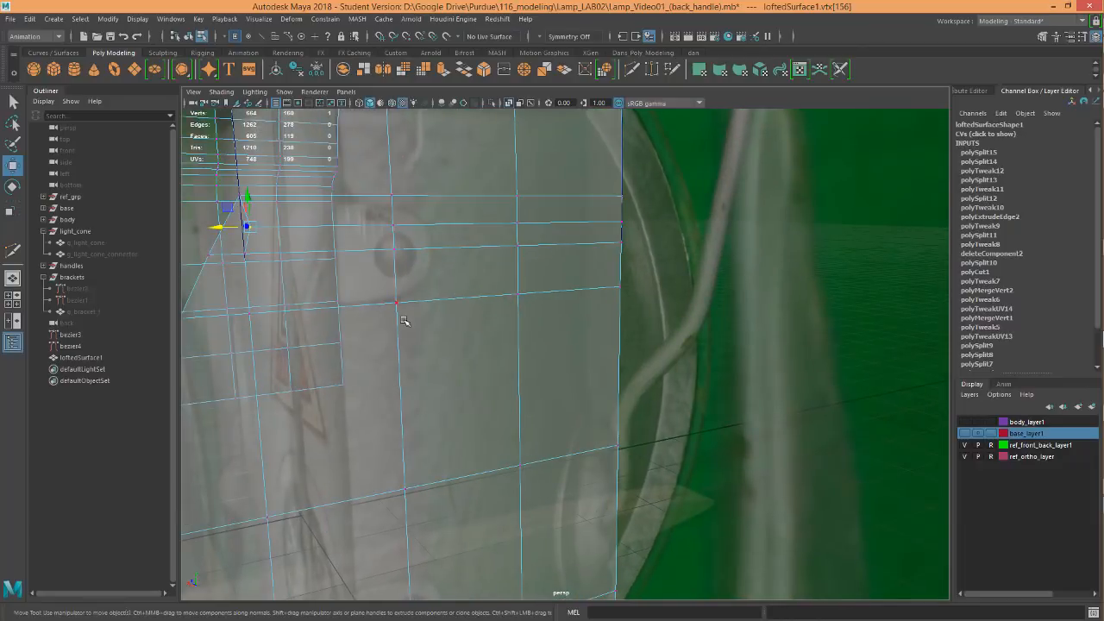
Undo the last vertex move and the edge loop inserted above the cut
{"action": "key", "text": "ctrl+z"}
{"action": "key", "text": "ctrl+z"}
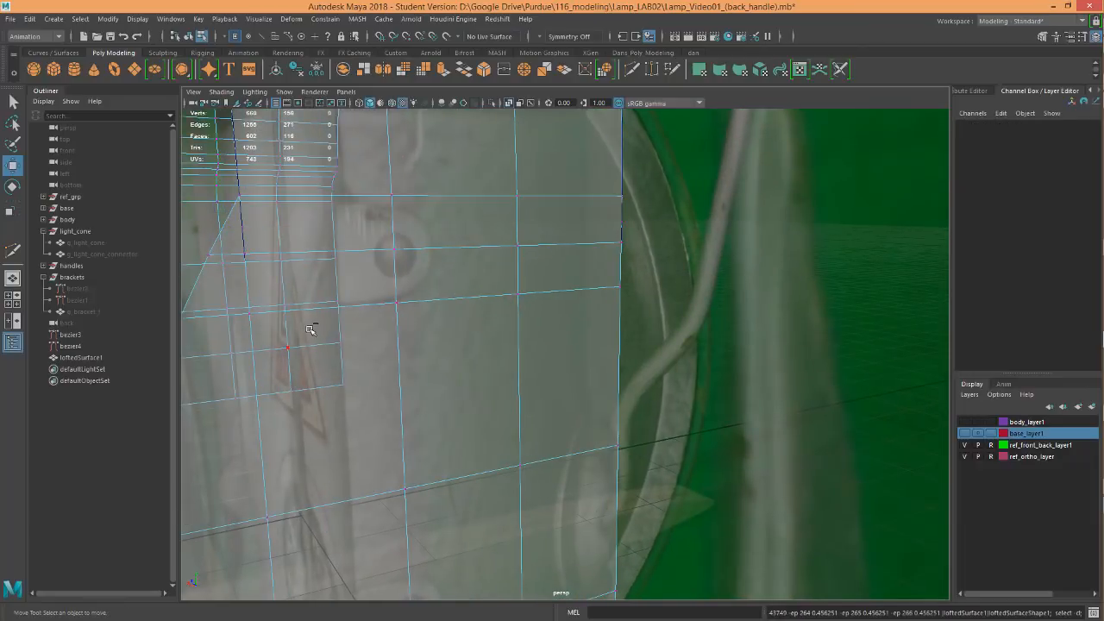
{"action": "left_click_drag", "start_coordinate": [395, 352], "coordinate": [362, 351], "text": "alt"}
{"action": "middle_click_drag", "start_coordinate": [295, 426], "coordinate": [347, 338], "text": "alt"}
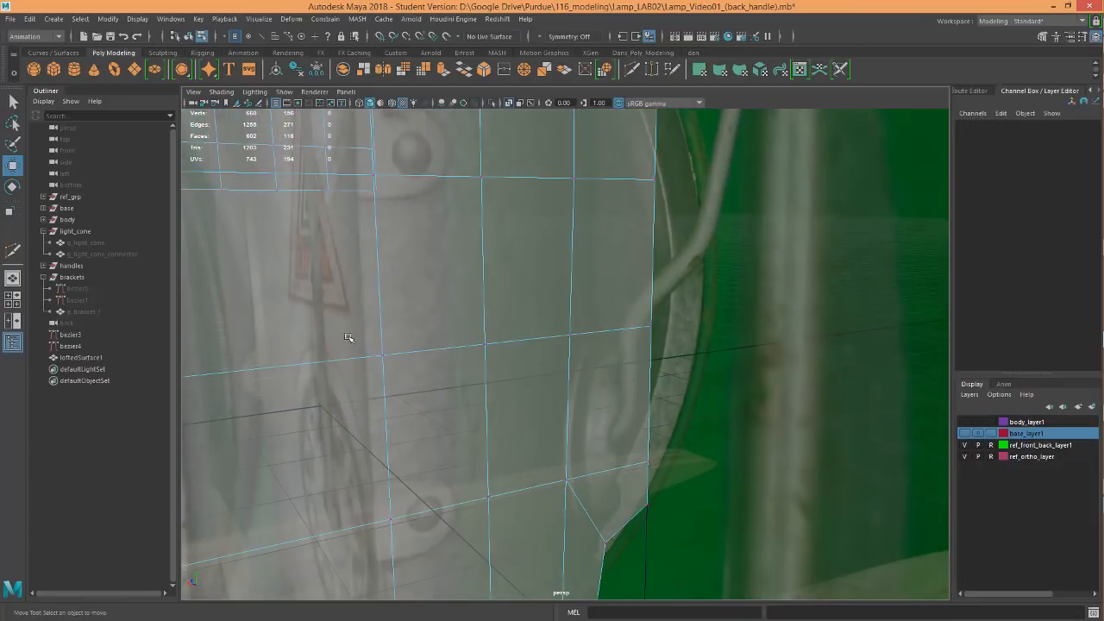
{"action": "right_click_drag", "start_coordinate": [318, 360], "coordinate": [231, 390], "text": "alt"}
{"action": "middle_click_drag", "start_coordinate": [347, 518], "coordinate": [349, 338], "text": "alt"}
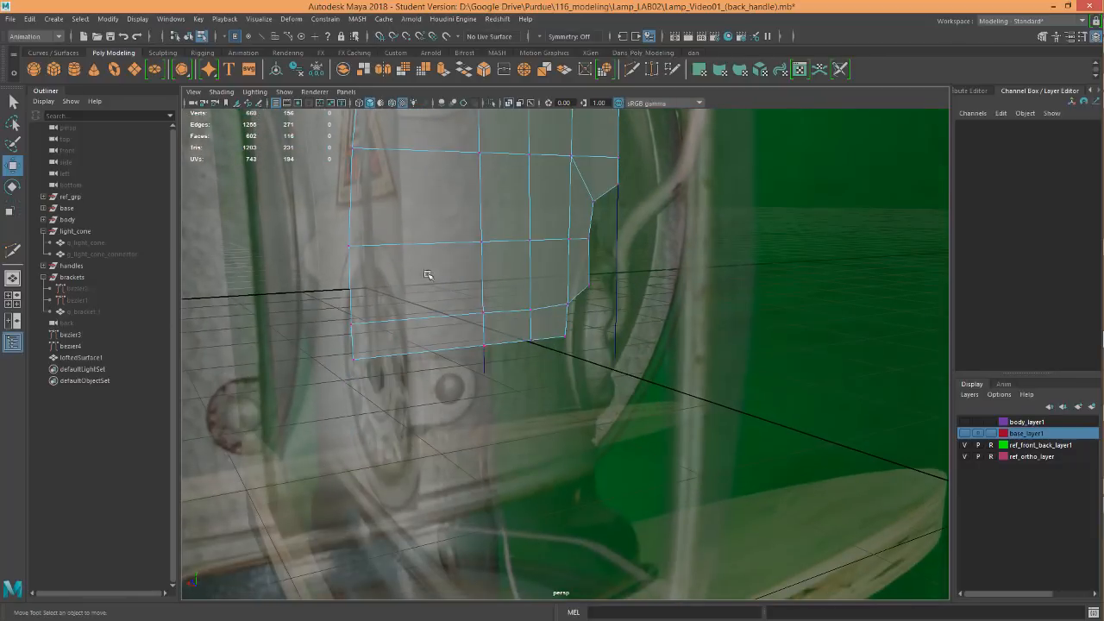
{"action": "middle_click_drag", "start_coordinate": [442, 298], "coordinate": [437, 361], "text": "alt"}
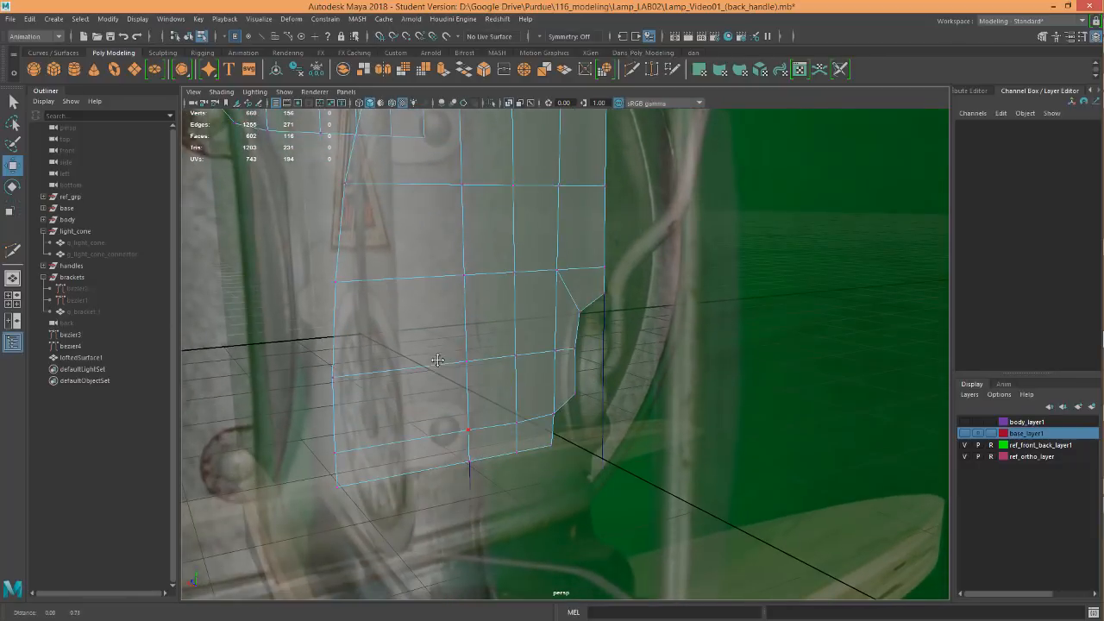
Insert a lengthwise edge loop through the flange with Multi-Cut and lower the vertex at the flange's upper tip slightly
{"action": "left_click", "coordinate": [633, 70]}
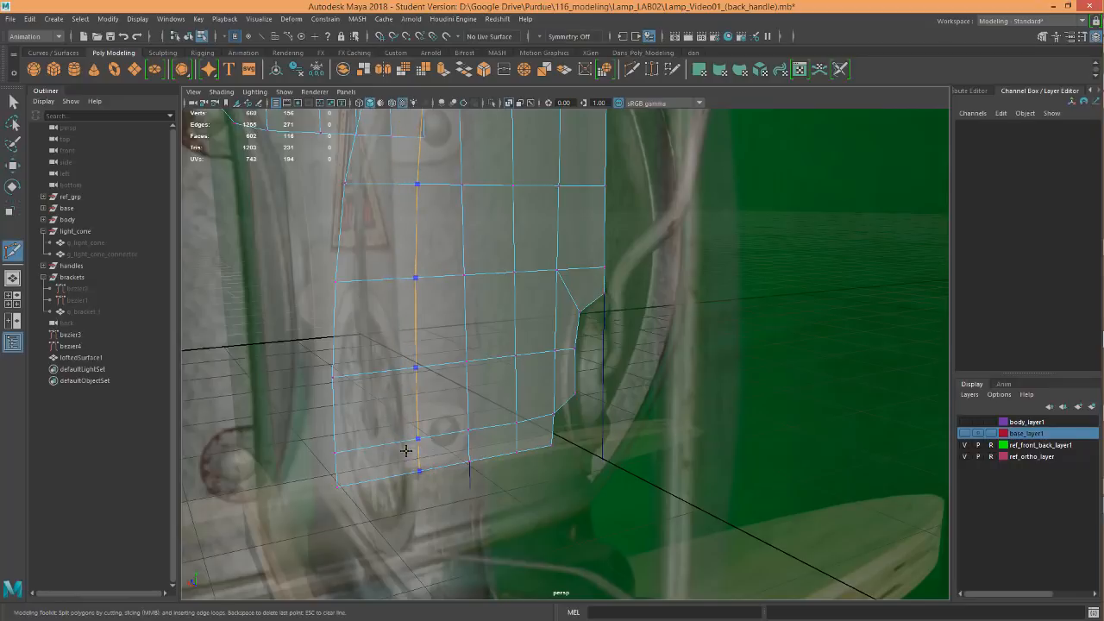
{"action": "left_click", "coordinate": [402, 450], "text": "ctrl"}
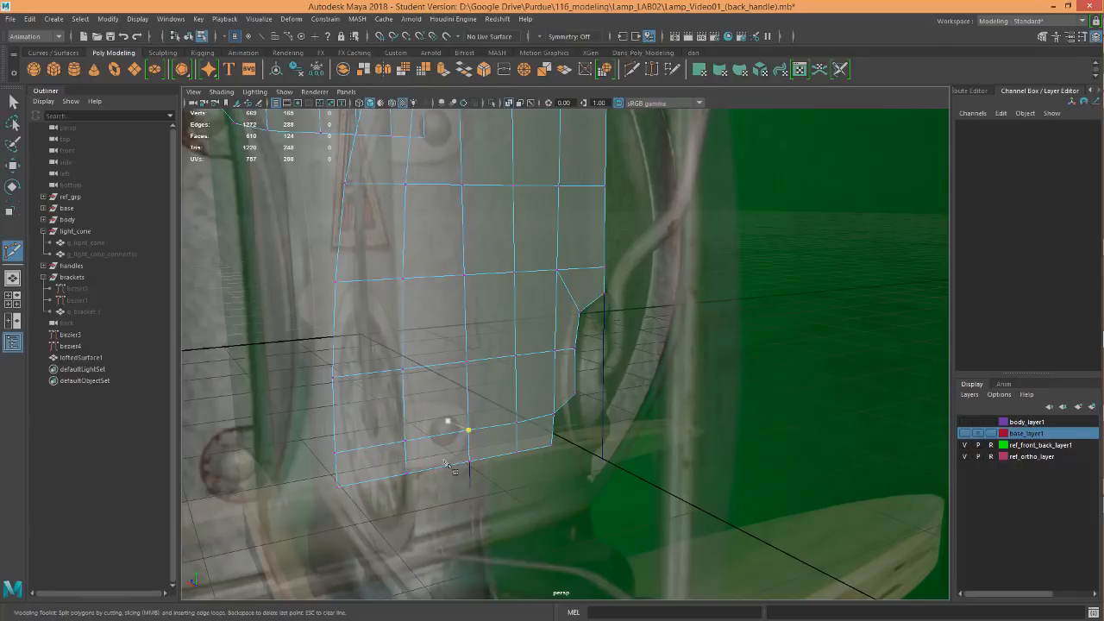
{"action": "middle_click_drag", "start_coordinate": [449, 423], "coordinate": [436, 447], "text": "alt"}
{"action": "right_click_drag", "start_coordinate": [430, 405], "coordinate": [460, 426], "text": "alt"}
{"action": "left_click_drag", "start_coordinate": [458, 431], "coordinate": [458, 421], "text": "alt"}
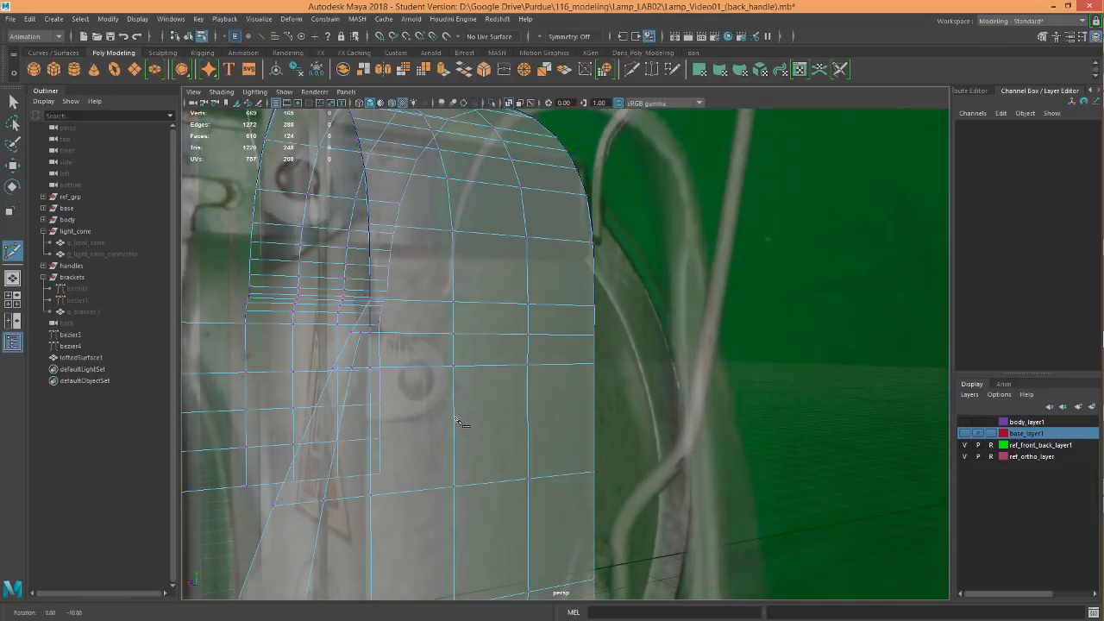
{"action": "key", "text": "w"}
{"action": "left_click", "coordinate": [362, 336]}
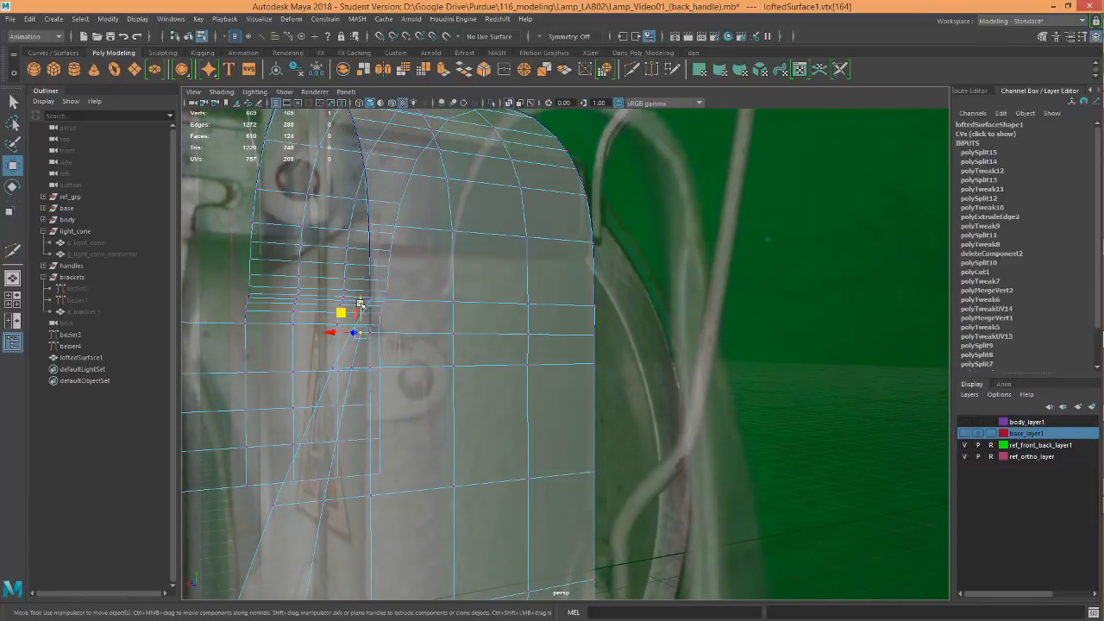
{"action": "left_click_drag", "start_coordinate": [360, 306], "coordinate": [362, 308]}
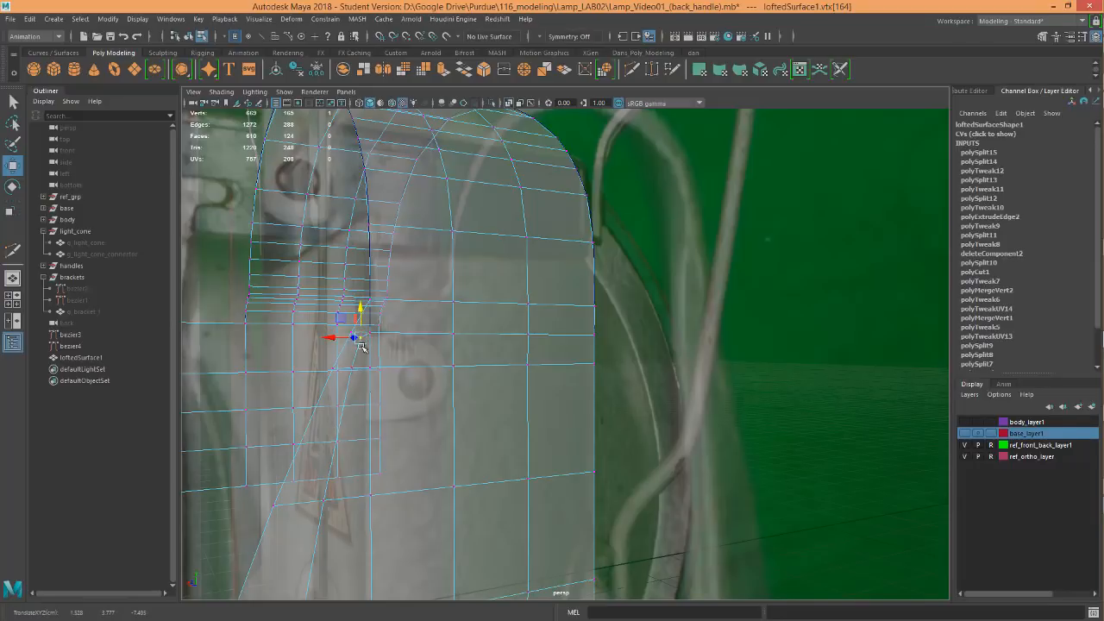
Compare the flange's shape and edge flow with the lamp reference in the perspective and back views
{"action": "middle_click_drag", "start_coordinate": [351, 553], "coordinate": [387, 406], "text": "alt"}
{"action": "right_click_drag", "start_coordinate": [388, 407], "coordinate": [318, 449], "text": "alt"}
{"action": "middle_click_drag", "start_coordinate": [553, 151], "coordinate": [460, 352], "text": "alt"}
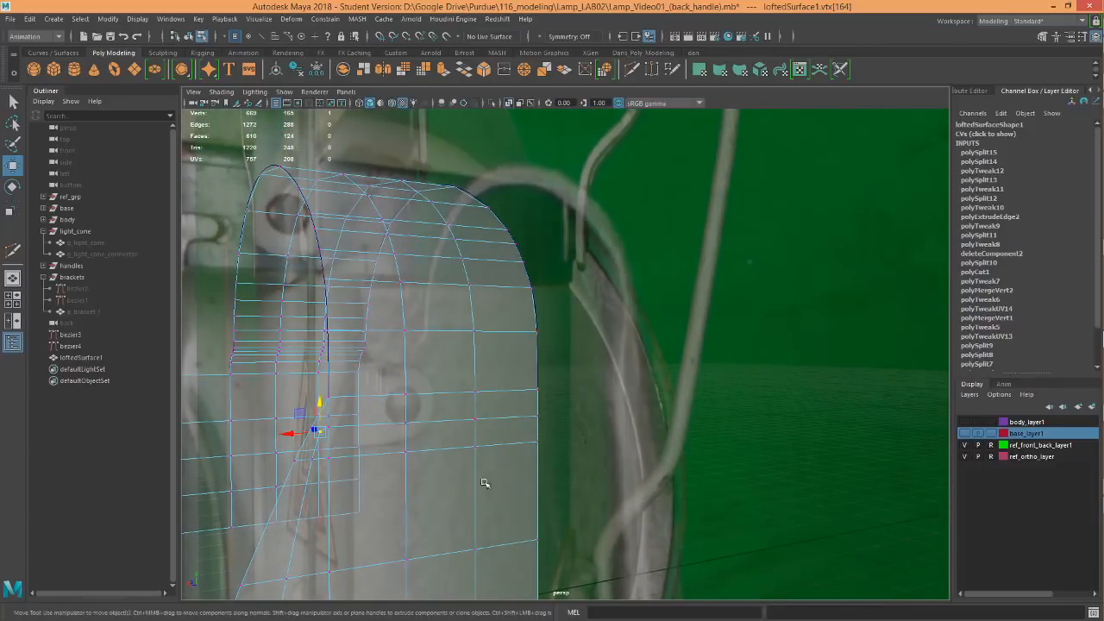
{"action": "left_click_drag", "start_coordinate": [484, 483], "coordinate": [438, 348], "text": "alt"}
{"action": "right_click_drag", "start_coordinate": [438, 348], "coordinate": [479, 347], "text": "alt"}
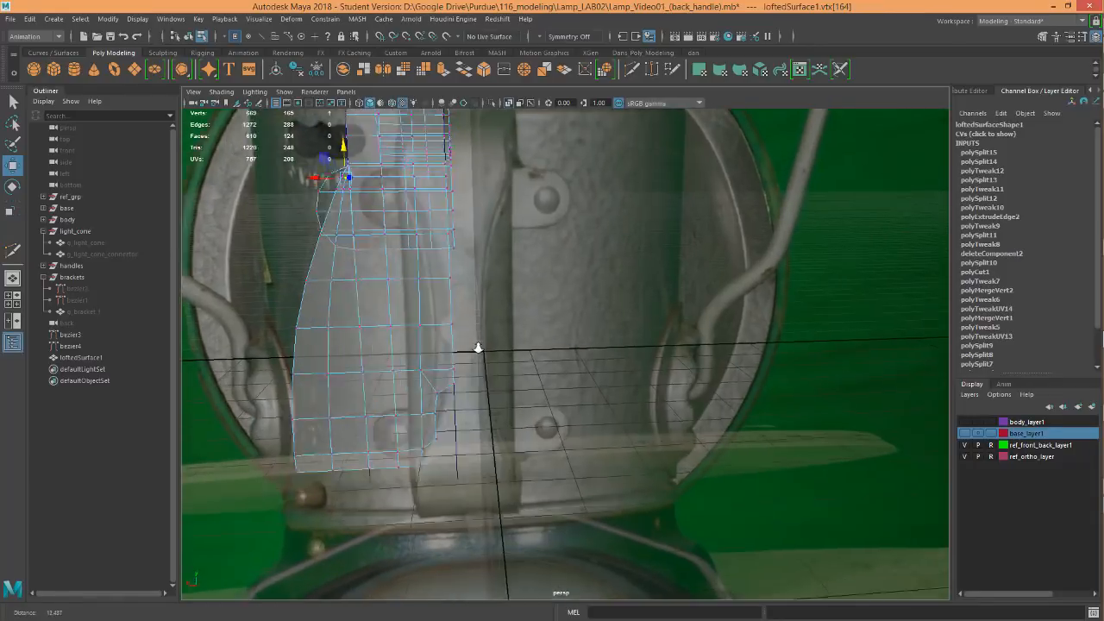
{"action": "left_click_drag", "start_coordinate": [478, 348], "coordinate": [474, 367], "text": "alt"}
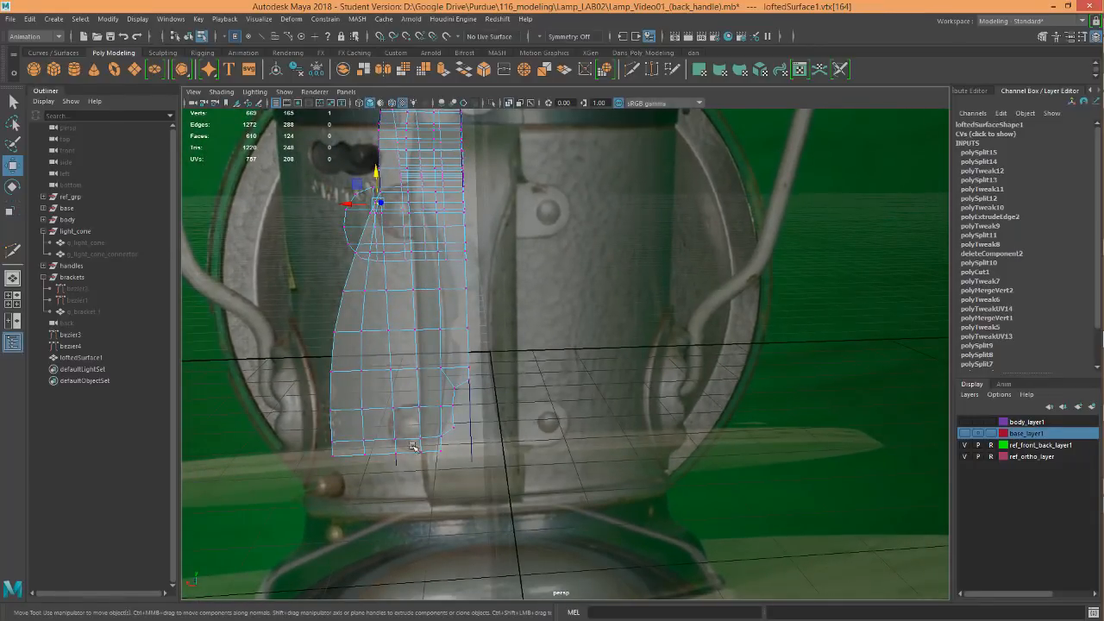
{"action": "key", "text": "space"}
{"action": "left_click_drag", "start_coordinate": [414, 426], "coordinate": [380, 441]}
{"action": "scroll", "coordinate": [551, 453], "scroll_direction": "down", "scroll_amount": 5}
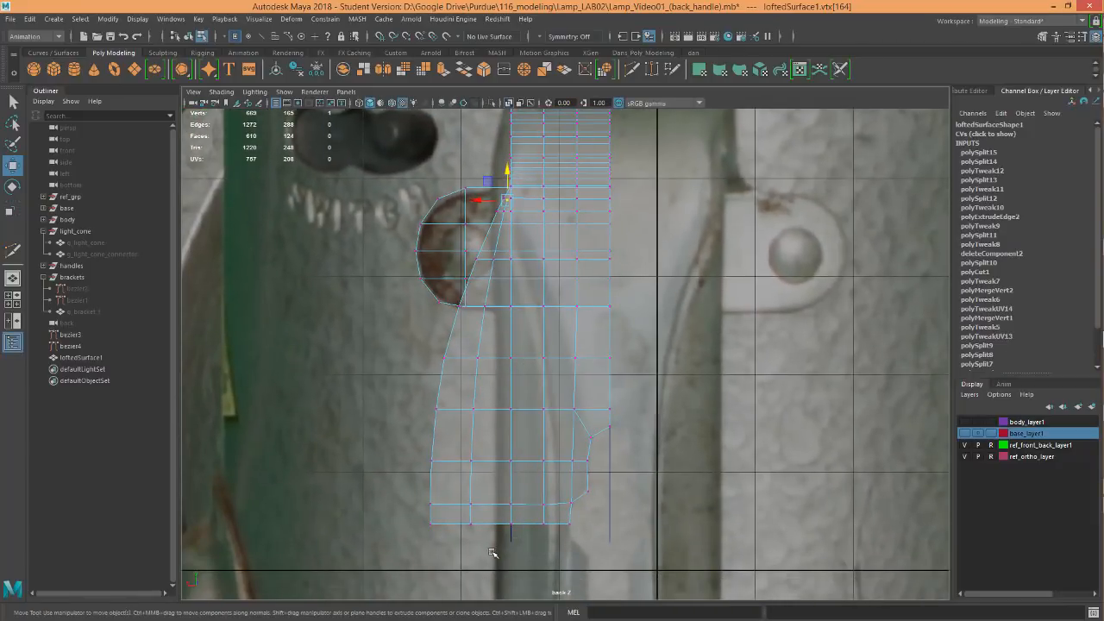
Select the flange's two outer columns of vertices by growing the outline selection, excluding the vertices where the tip joins the strip
{"action": "left_click_drag", "start_coordinate": [493, 552], "coordinate": [381, 414]}
{"action": "left_click", "coordinate": [386, 424]}
{"action": "left_click_drag", "start_coordinate": [475, 537], "coordinate": [407, 486]}
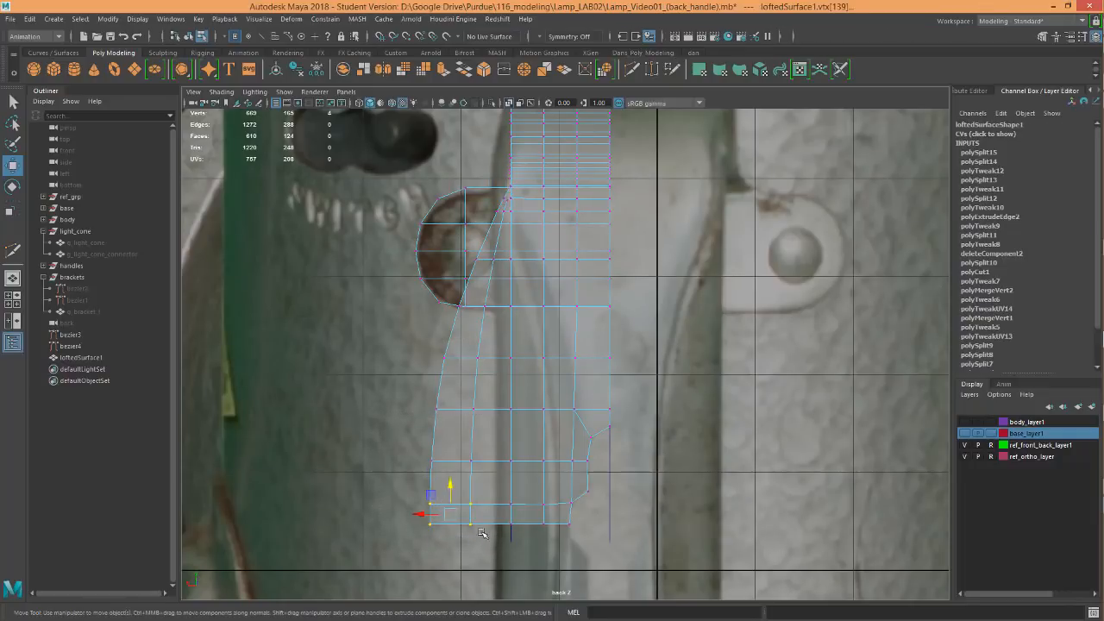
{"action": "left_click_drag", "start_coordinate": [432, 548], "coordinate": [333, 394]}
{"action": "left_click_drag", "start_coordinate": [393, 357], "coordinate": [459, 355]}
{"action": "left_click_drag", "start_coordinate": [458, 307], "coordinate": [482, 247], "text": "shift"}
{"action": "left_click_drag", "start_coordinate": [500, 210], "coordinate": [494, 219], "text": "shift"}
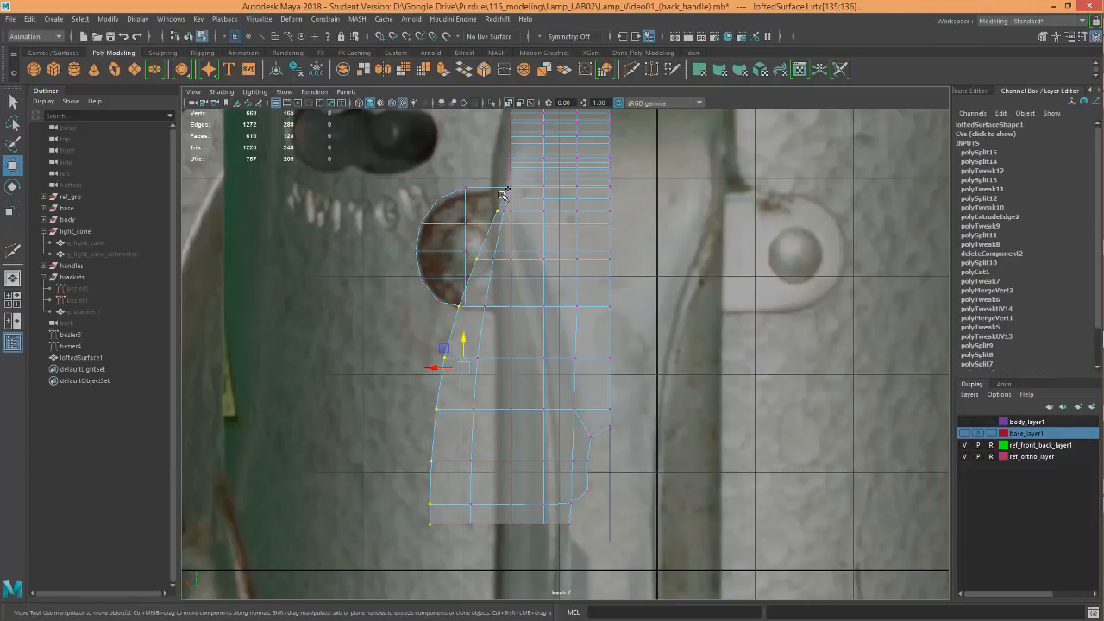
{"action": "left_click", "coordinate": [504, 198], "text": "shift"}
{"action": "key", "text": "shift+period"}
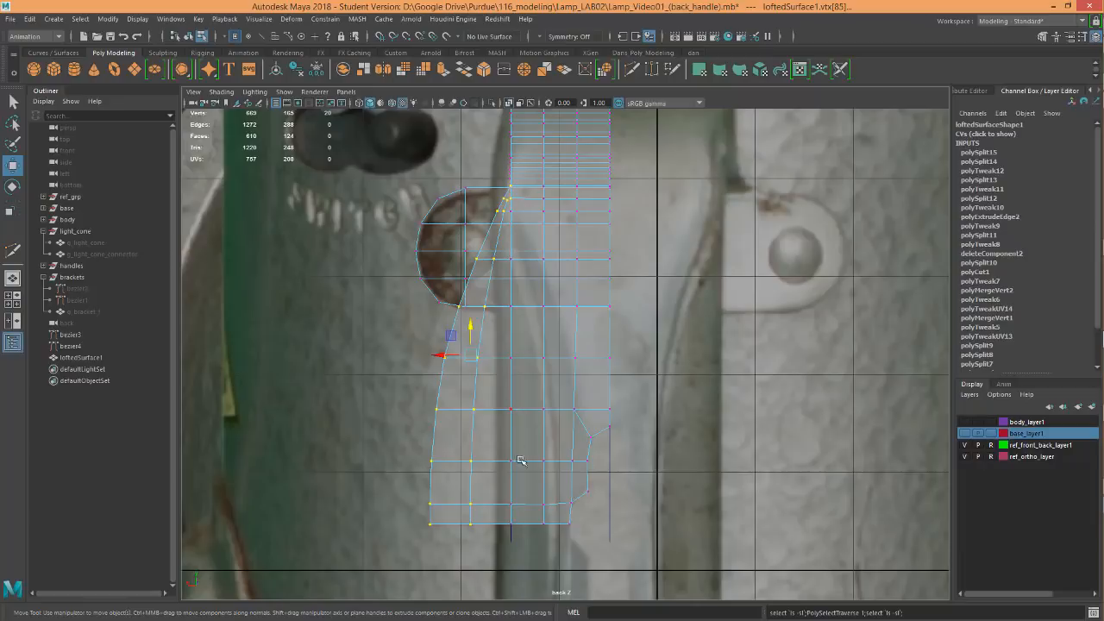
{"action": "right_click_drag", "start_coordinate": [514, 177], "coordinate": [915, 227], "text": "alt"}
{"action": "middle_click_drag", "start_coordinate": [488, 112], "coordinate": [552, 271], "text": "alt"}
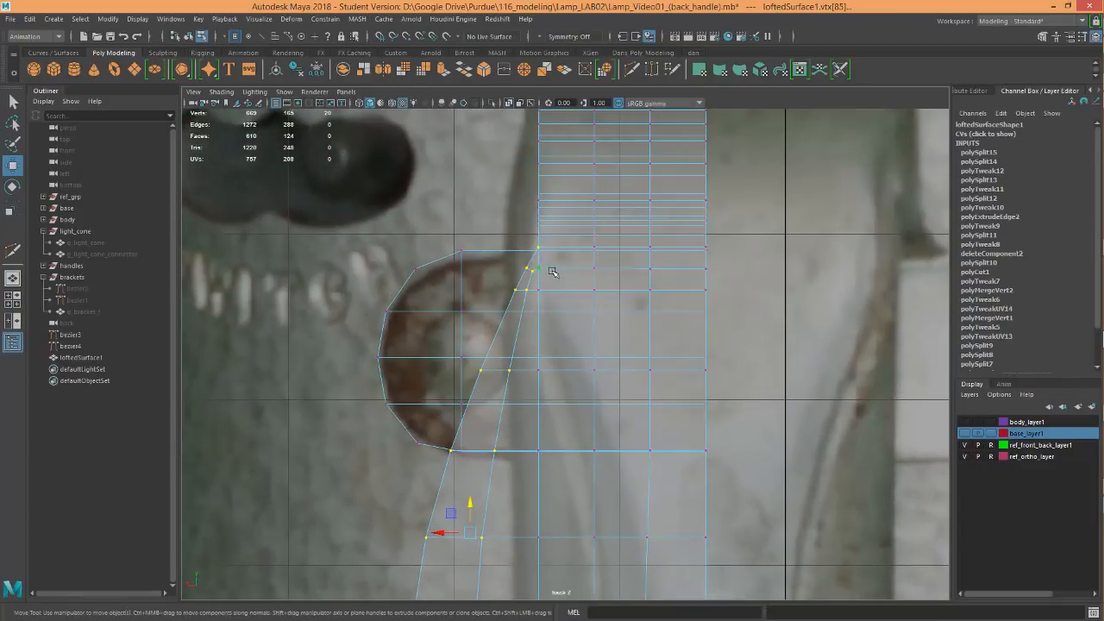
{"action": "left_click_drag", "start_coordinate": [551, 275], "coordinate": [539, 240], "text": "ctrl"}
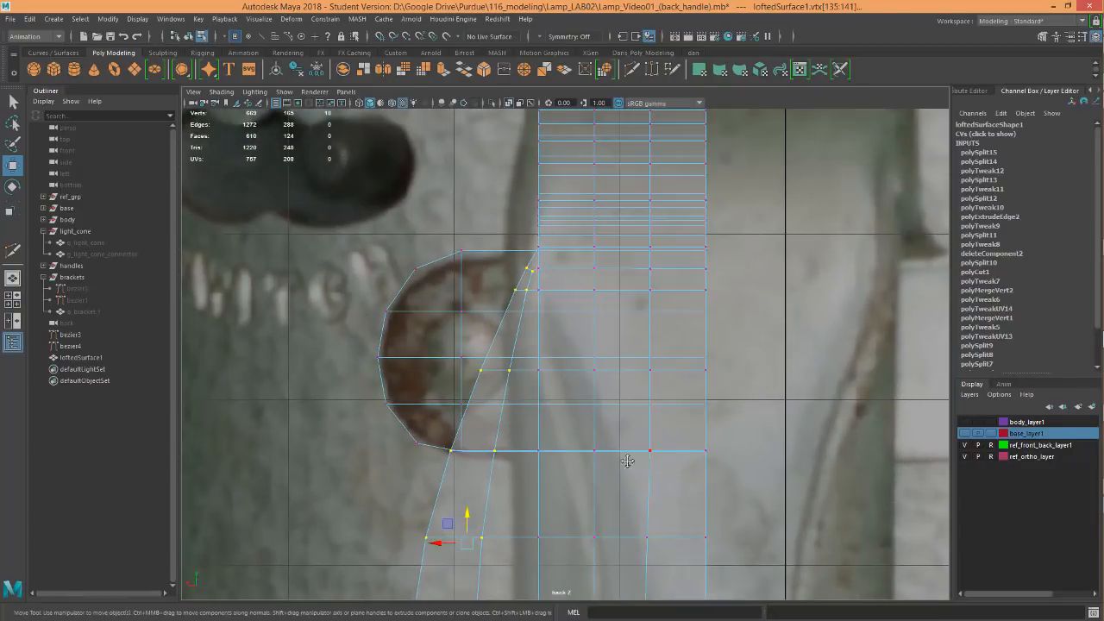
Compare the flange and the handle strip with the reference images in the back and top views
{"action": "middle_click_drag", "start_coordinate": [630, 459], "coordinate": [635, 410], "text": "alt"}
{"action": "middle_click_drag", "start_coordinate": [597, 453], "coordinate": [593, 246], "text": "alt"}
{"action": "right_click_drag", "start_coordinate": [535, 447], "coordinate": [525, 371], "text": "alt"}
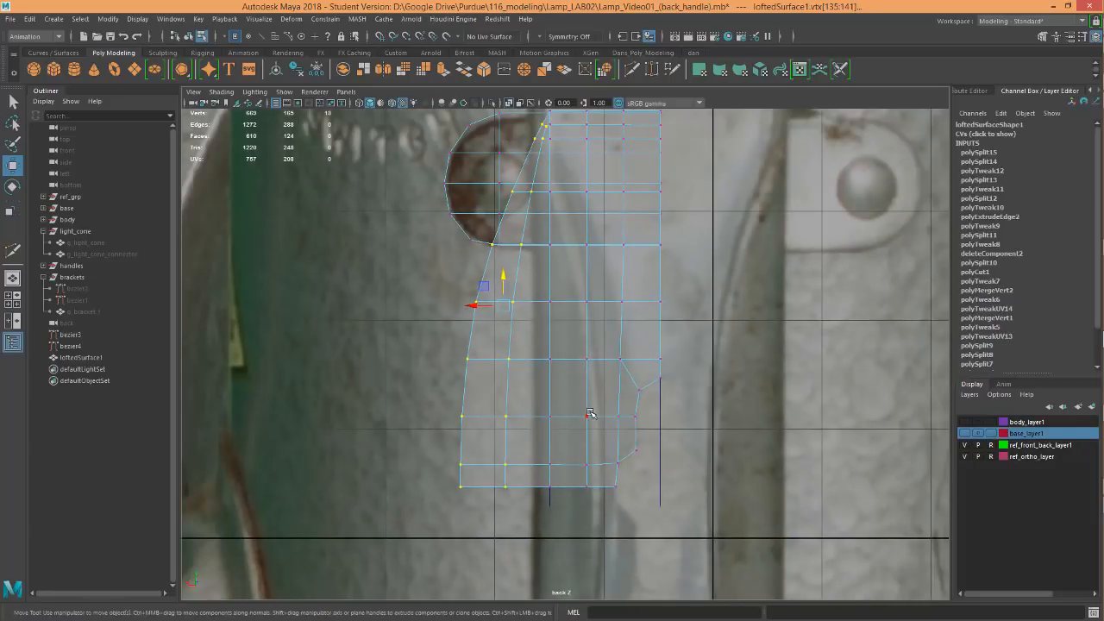
{"action": "right_click_drag", "start_coordinate": [573, 462], "coordinate": [542, 448], "text": "alt"}
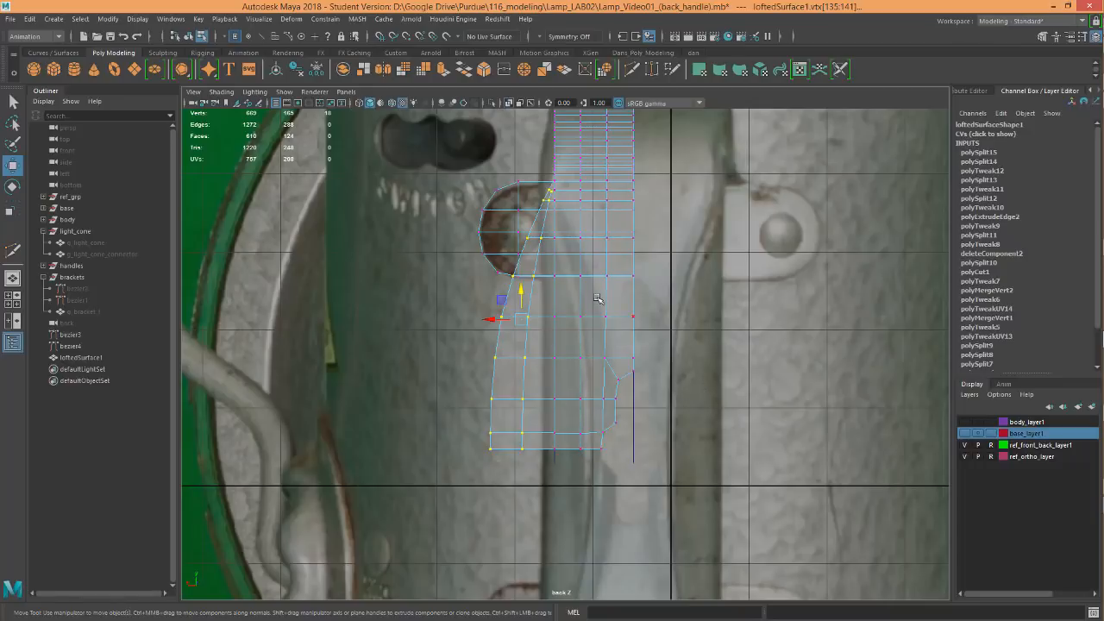
{"action": "middle_click_drag", "start_coordinate": [598, 387], "coordinate": [570, 351], "text": "alt"}
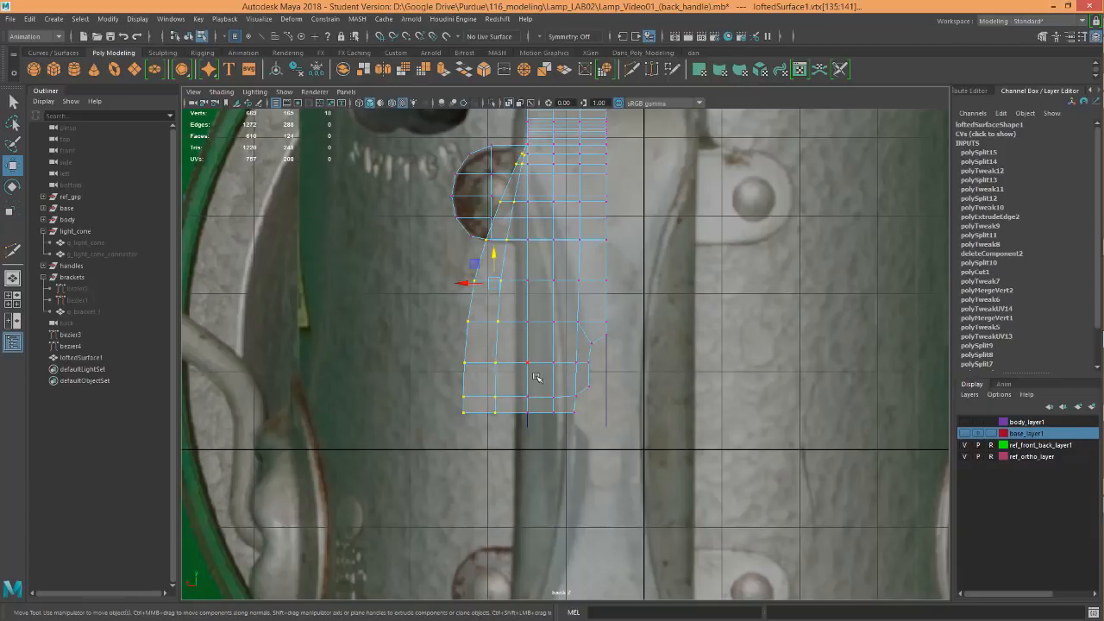
{"action": "key", "text": "space"}
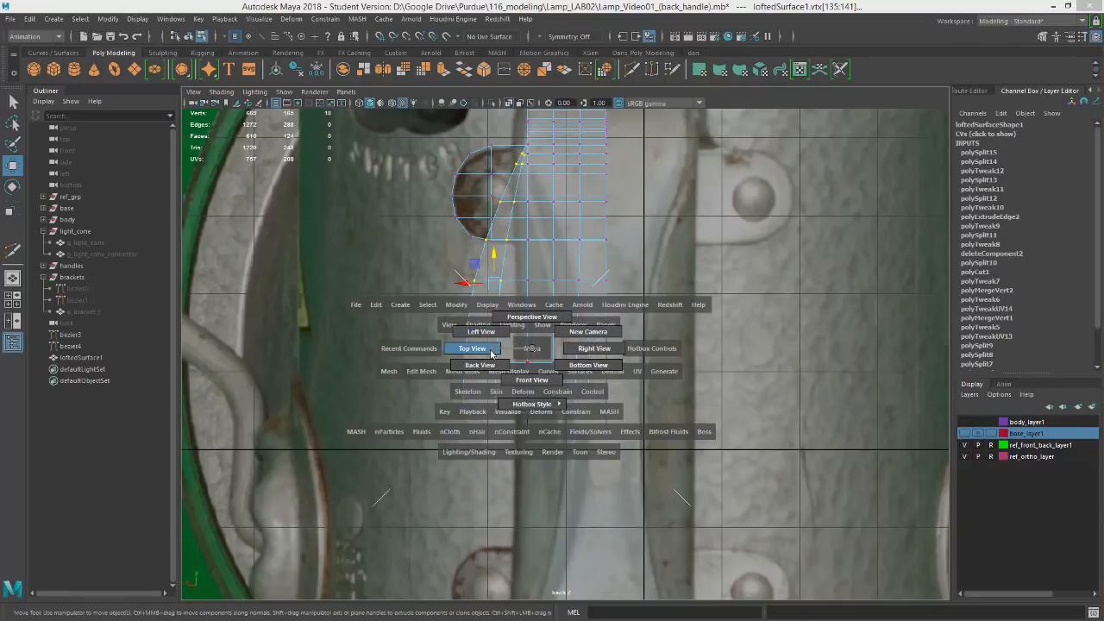
{"action": "left_click_drag", "start_coordinate": [531, 349], "coordinate": [492, 353]}
{"action": "right_click_drag", "start_coordinate": [645, 371], "coordinate": [579, 367], "text": "alt"}
{"action": "middle_click_drag", "start_coordinate": [570, 333], "coordinate": [561, 496], "text": "alt"}
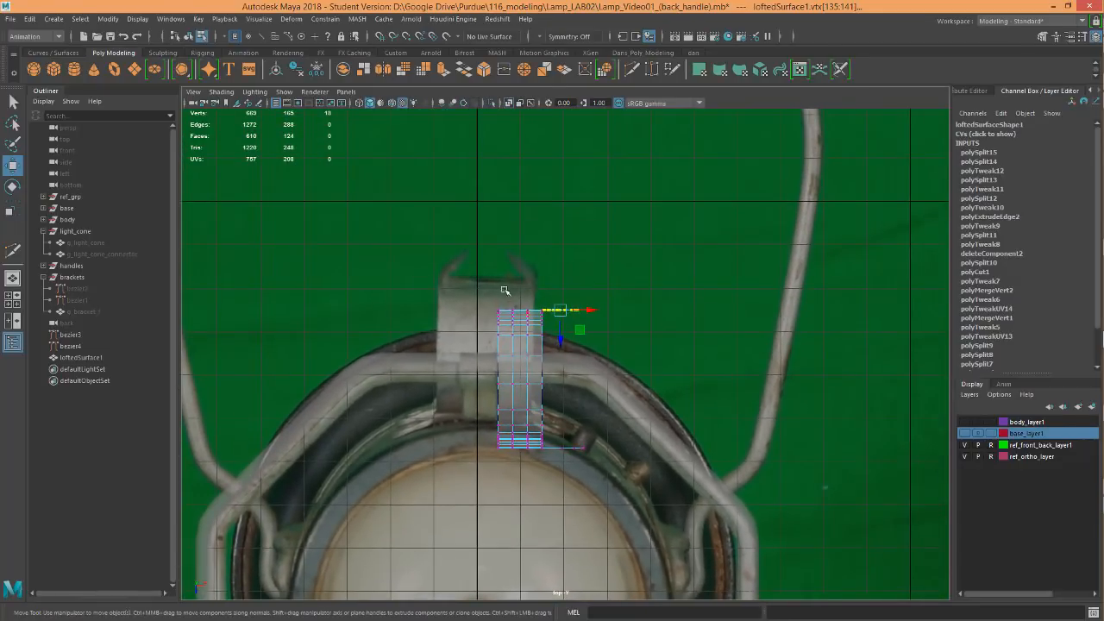
{"action": "right_click_drag", "start_coordinate": [575, 286], "coordinate": [740, 271], "text": "alt"}
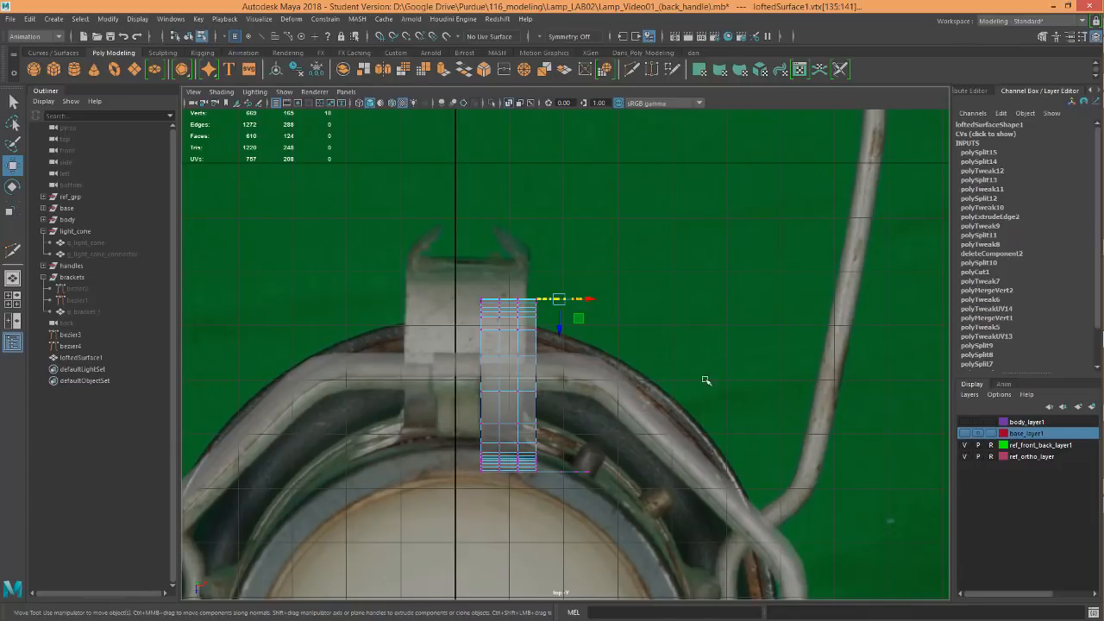
Return to object selection, make ref_ortho_layer selectable, and select the ref_bottom image plane
{"action": "right_click_drag", "start_coordinate": [522, 294], "coordinate": [557, 247]}
{"action": "left_click", "coordinate": [536, 218]}
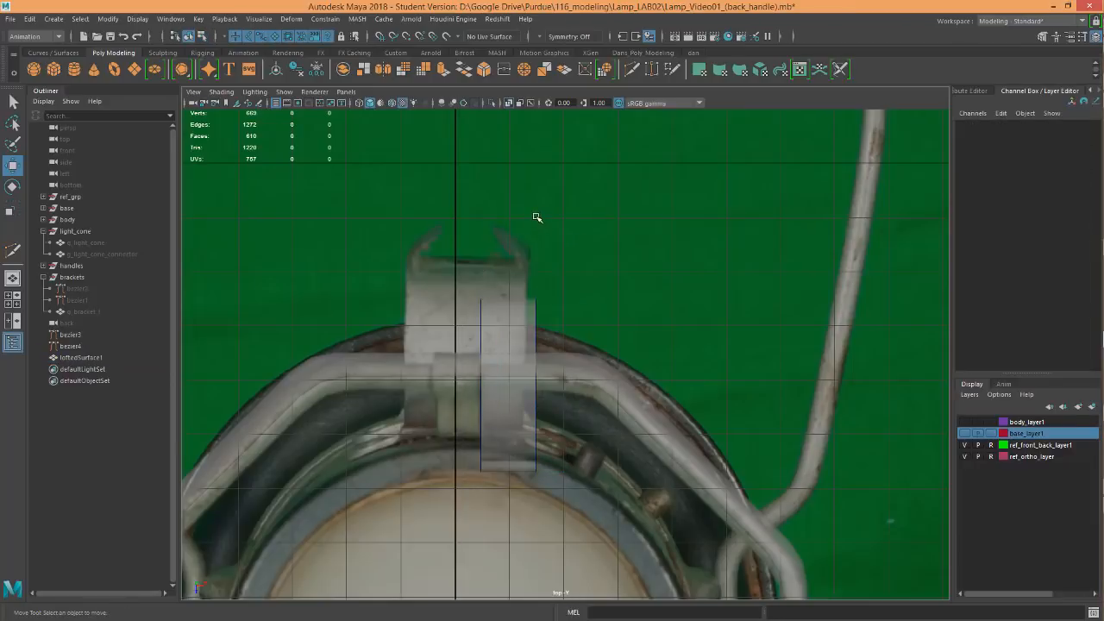
{"action": "left_click", "coordinate": [991, 445]}
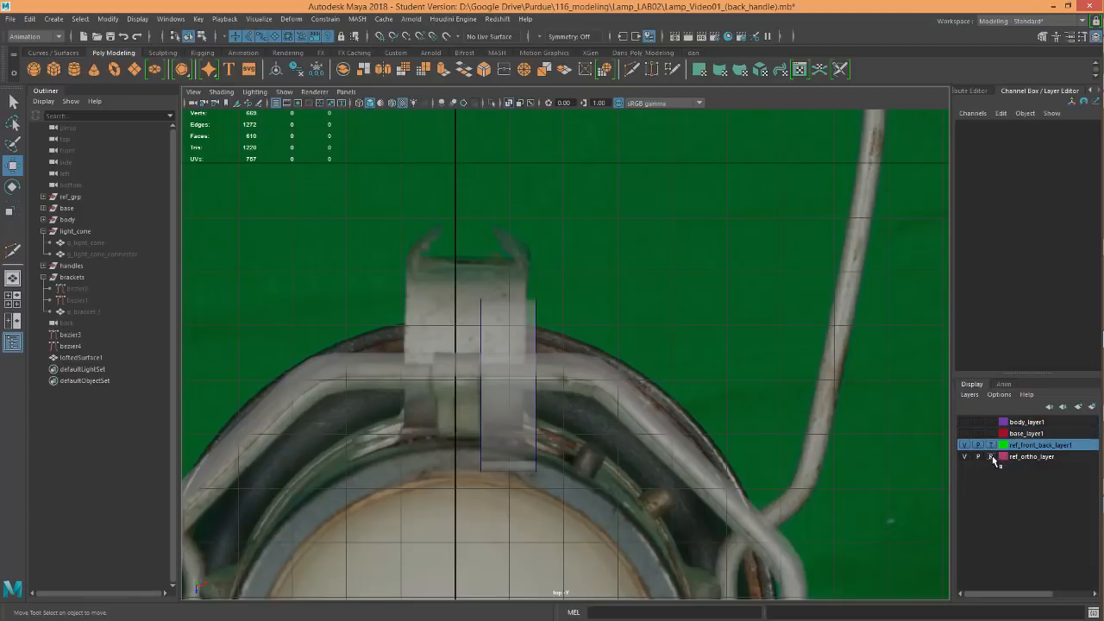
{"action": "left_click", "coordinate": [992, 445]}
{"action": "left_click", "coordinate": [531, 213]}
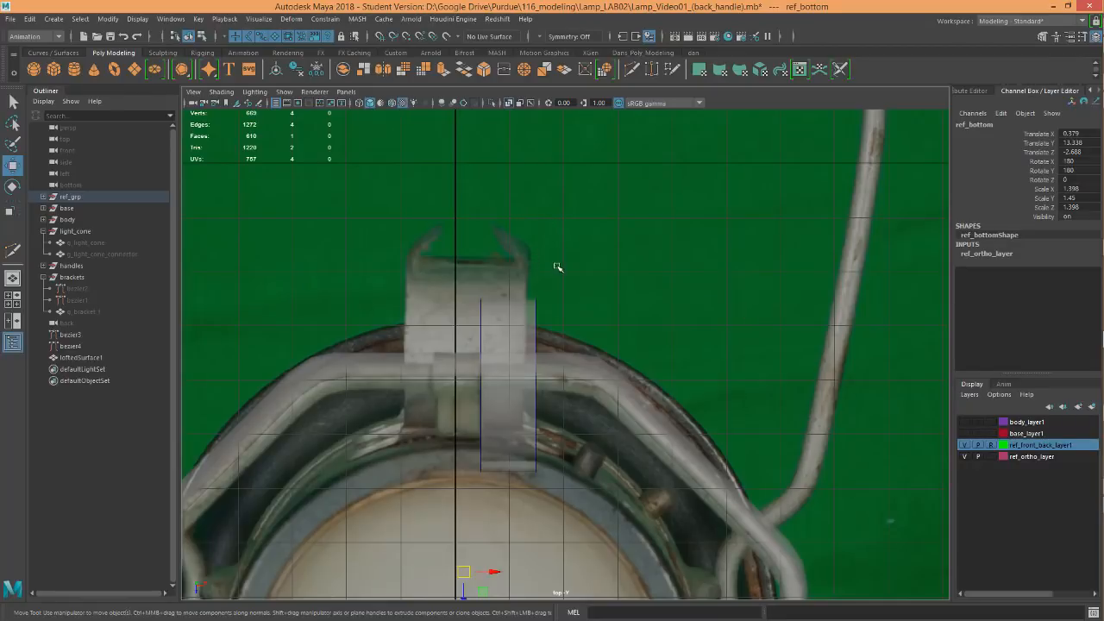
Try to shift the ref_bottom image plane diagonally in the top view, and undo the move
{"action": "middle_click_drag", "start_coordinate": [506, 587], "coordinate": [473, 443], "text": "alt"}
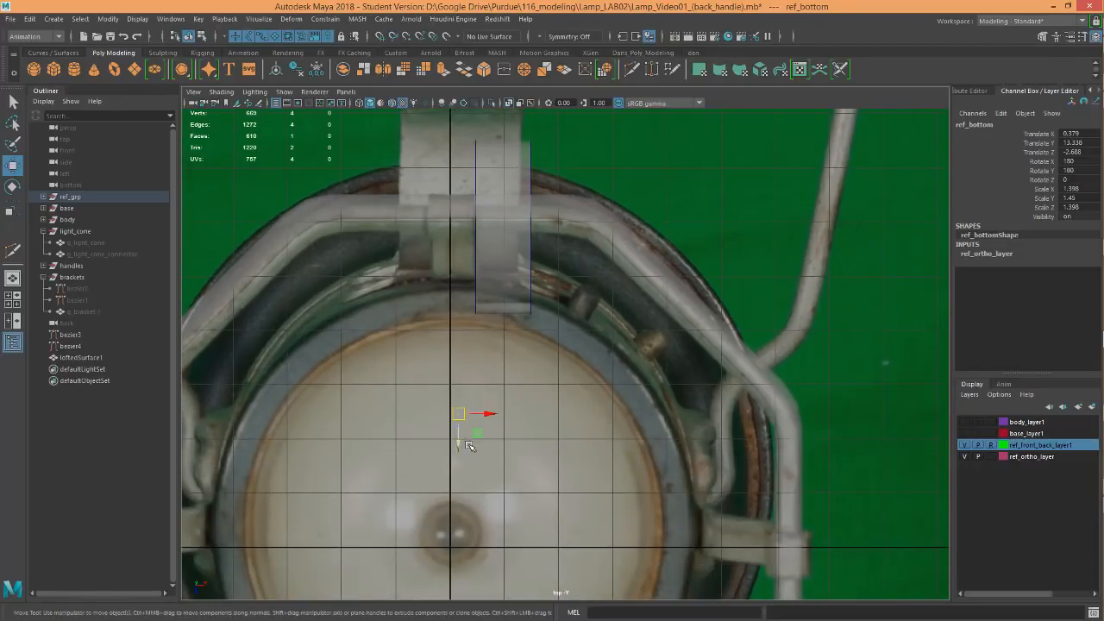
{"action": "left_click_drag", "start_coordinate": [483, 447], "coordinate": [528, 468]}
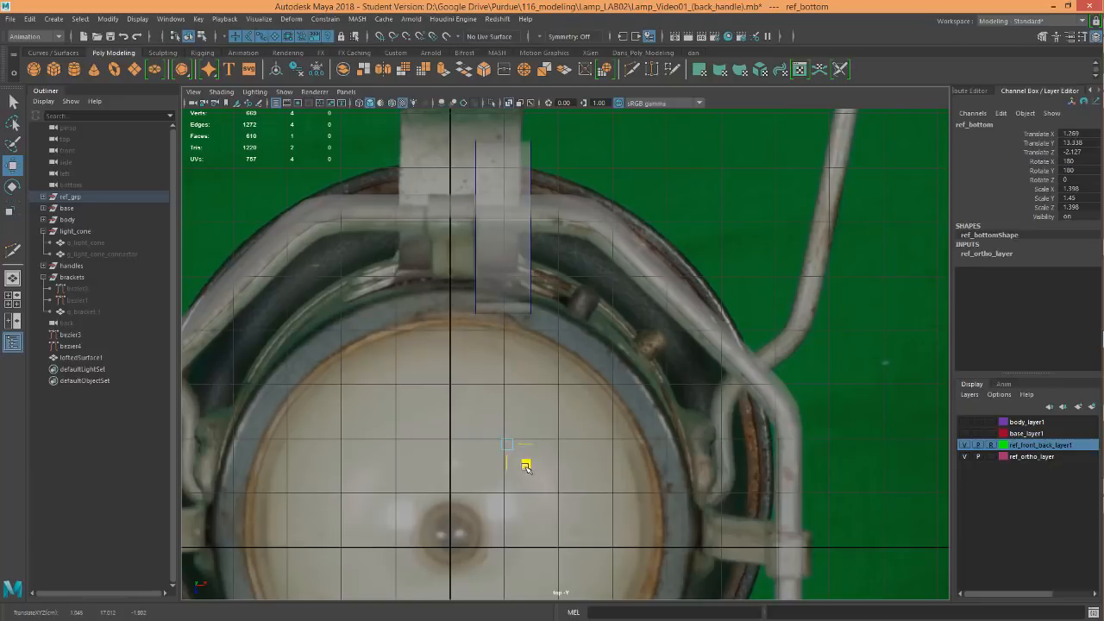
{"action": "key", "text": "ctrl+z"}
Select the ref_top image plane in the perspective view and bring it up in the top view
{"action": "key", "text": "space"}
{"action": "left_click_drag", "start_coordinate": [647, 380], "coordinate": [658, 316]}
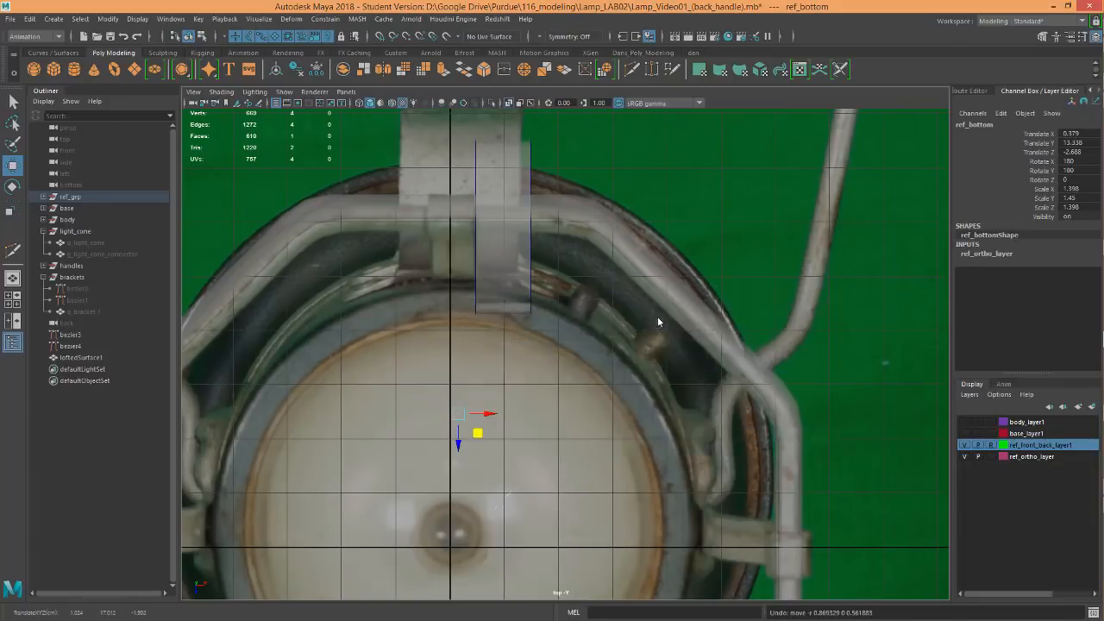
{"action": "left_click", "coordinate": [756, 551]}
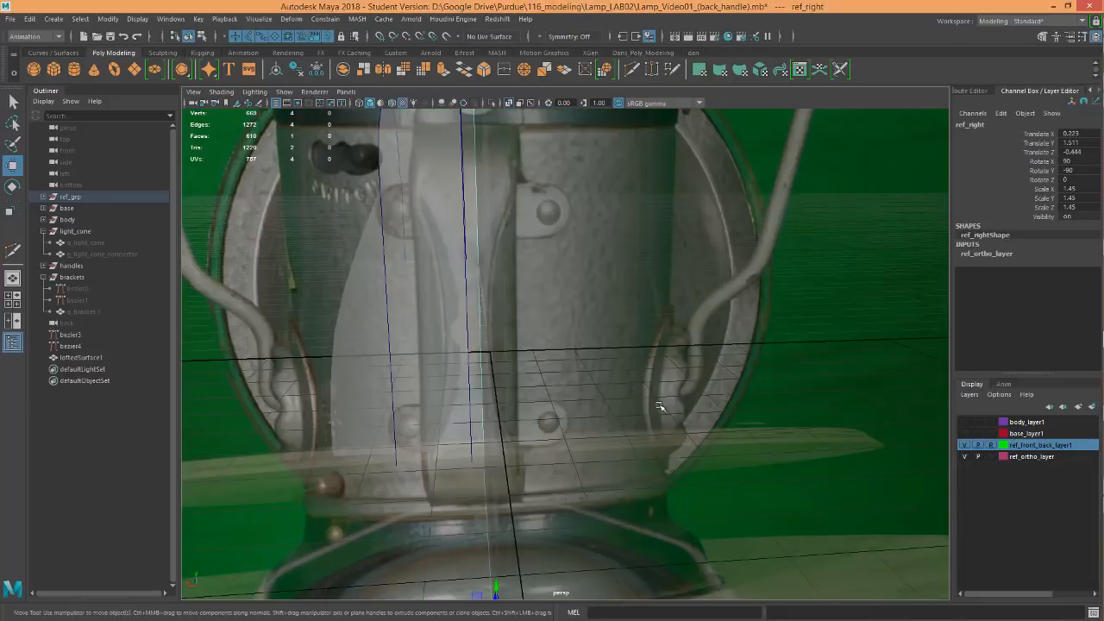
{"action": "key", "text": "space"}
{"action": "middle_click_drag", "start_coordinate": [498, 471], "coordinate": [520, 360], "text": "alt"}
{"action": "left_click", "coordinate": [239, 559]}
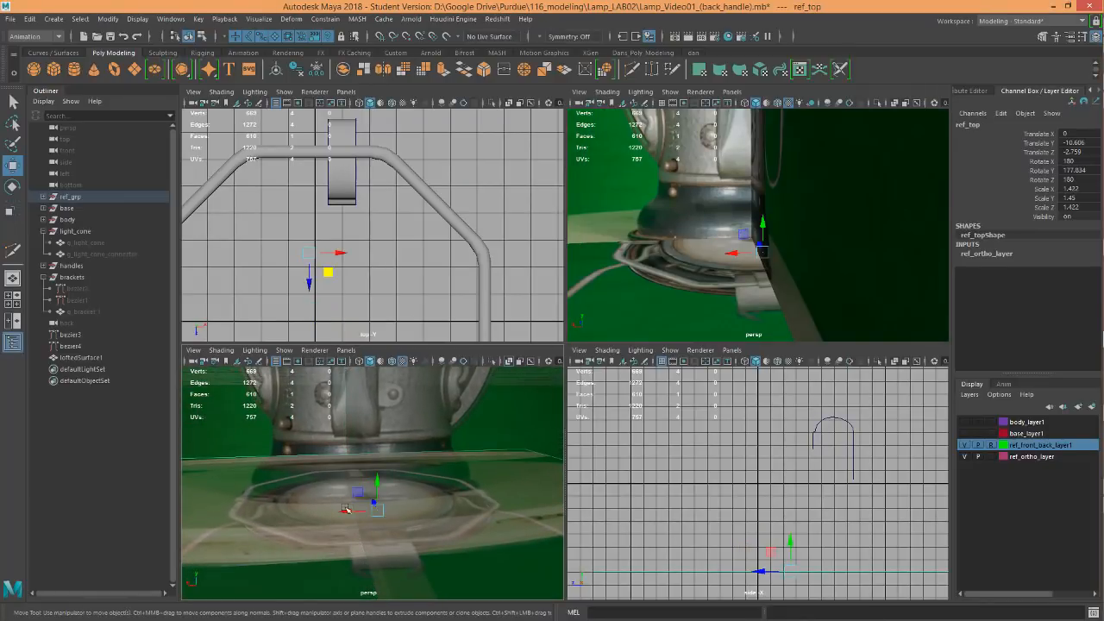
{"action": "key", "text": "space"}
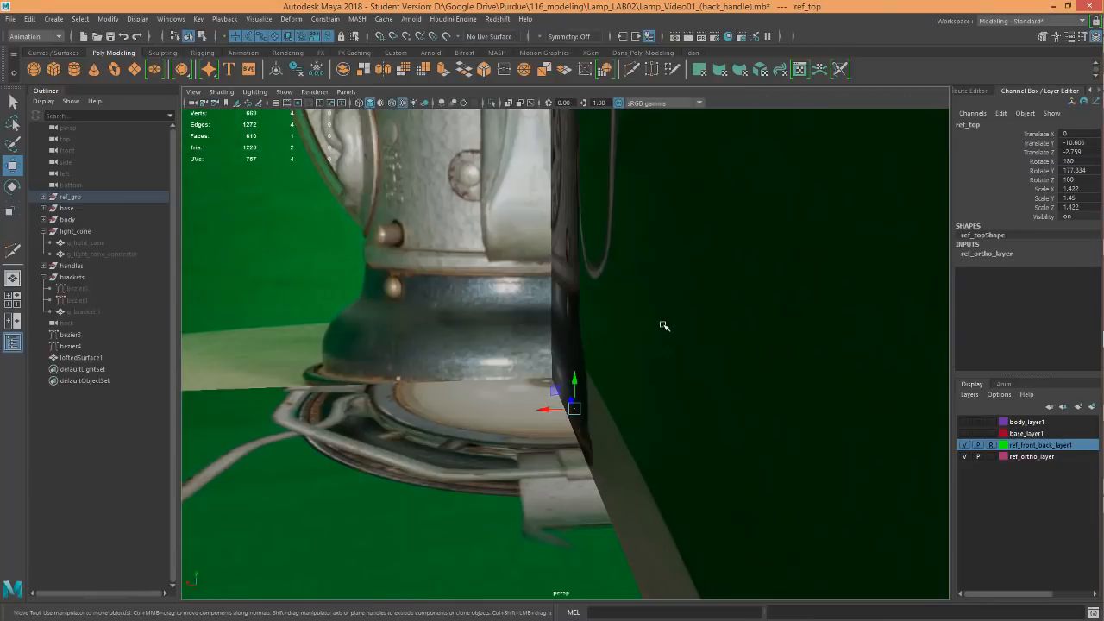
{"action": "key", "text": "space"}
{"action": "left_click_drag", "start_coordinate": [663, 325], "coordinate": [614, 326]}
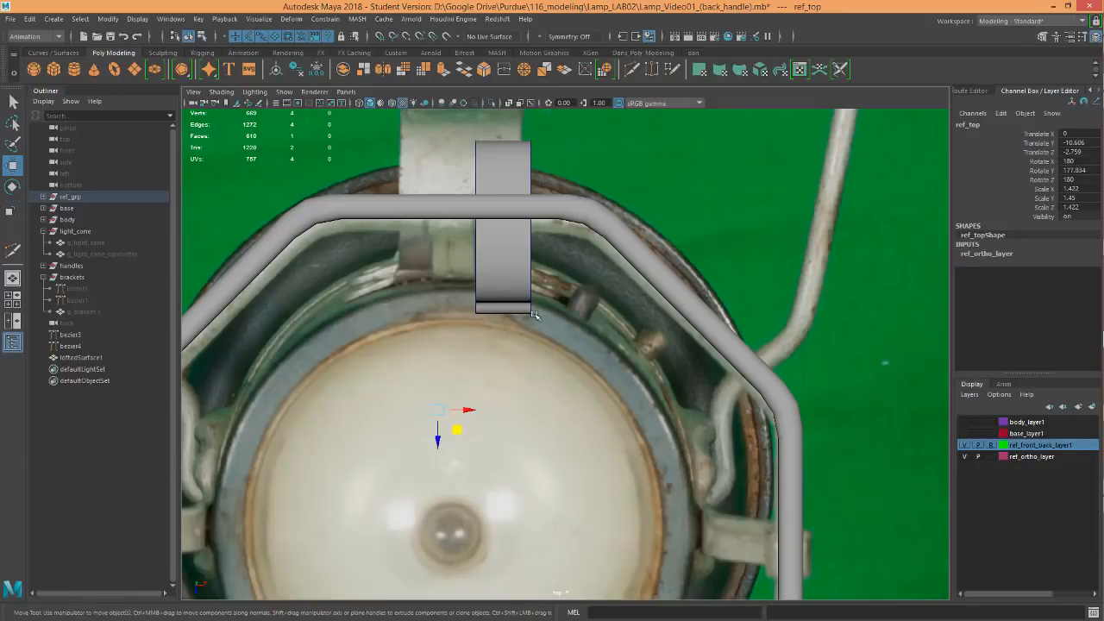
Try moving and rotating the ref_top image plane to match the handle strip, and undo these transforms
{"action": "middle_click_drag", "start_coordinate": [535, 316], "coordinate": [548, 407], "text": "alt"}
{"action": "mouse_move", "coordinate": [480, 525]}
{"action": "middle_mouse_down"}
{"action": "mouse_move", "coordinate": [486, 565]}
{"action": "mouse_move", "coordinate": [485, 532]}
{"action": "middle_mouse_up"}
{"action": "key", "text": "e"}
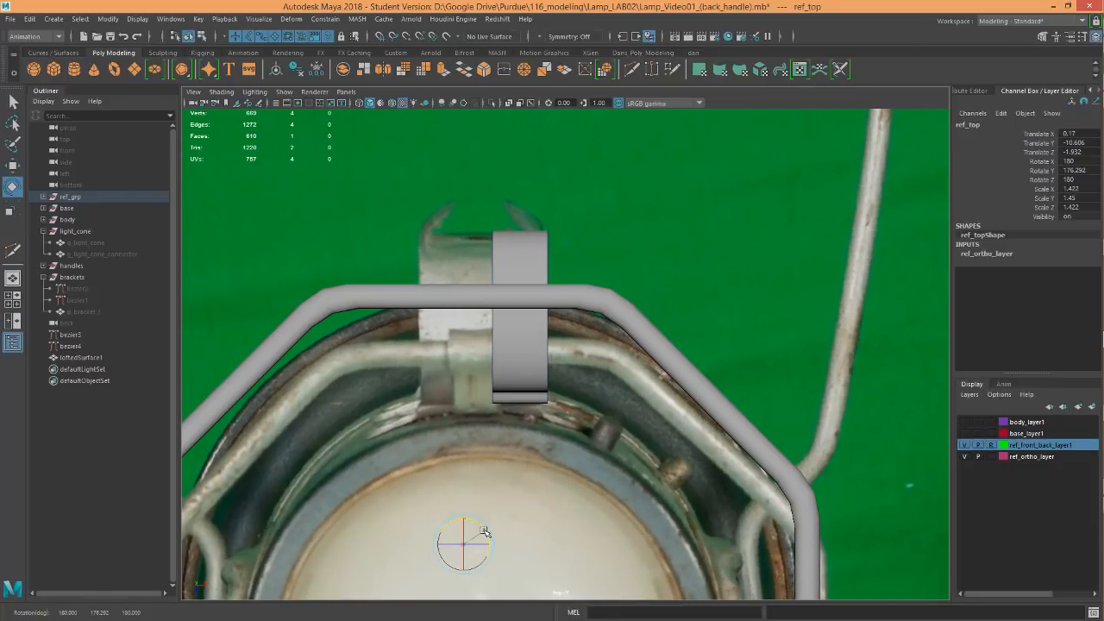
{"action": "key", "text": "ctrl+z"}
{"action": "key", "text": "ctrl+z"}
{"action": "key", "text": "ctrl+z"}
{"action": "key", "text": "ctrl+z"}
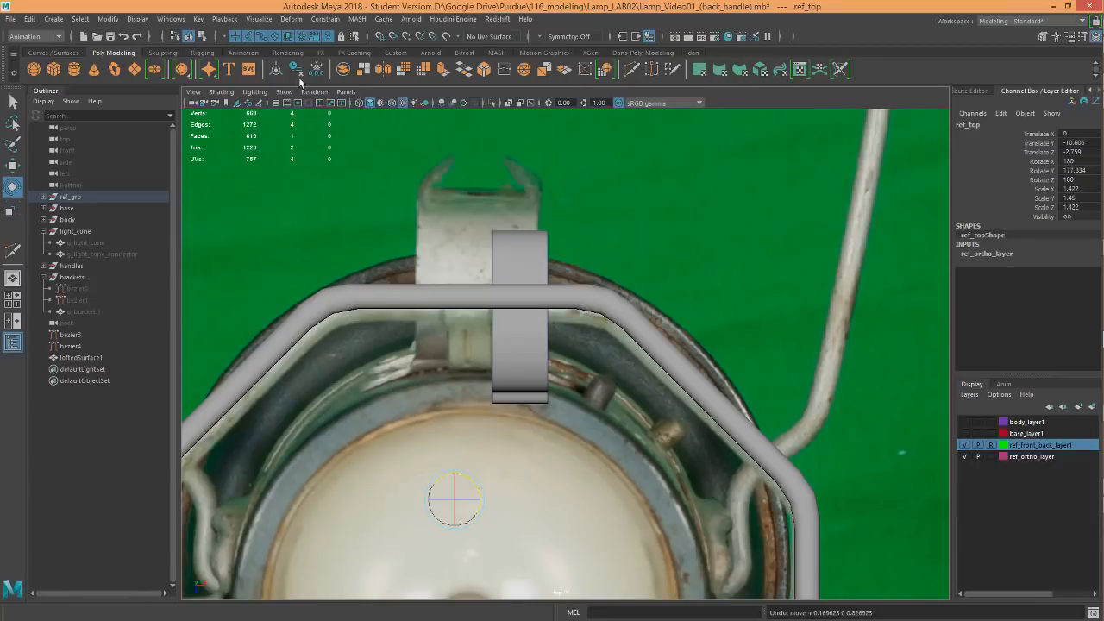
Freeze ref_top's transformations and realign it to the handle strip, moving it about 0.16 in X and 0.76 in Z and rotating Y 1.81
{"action": "left_click", "coordinate": [640, 52]}
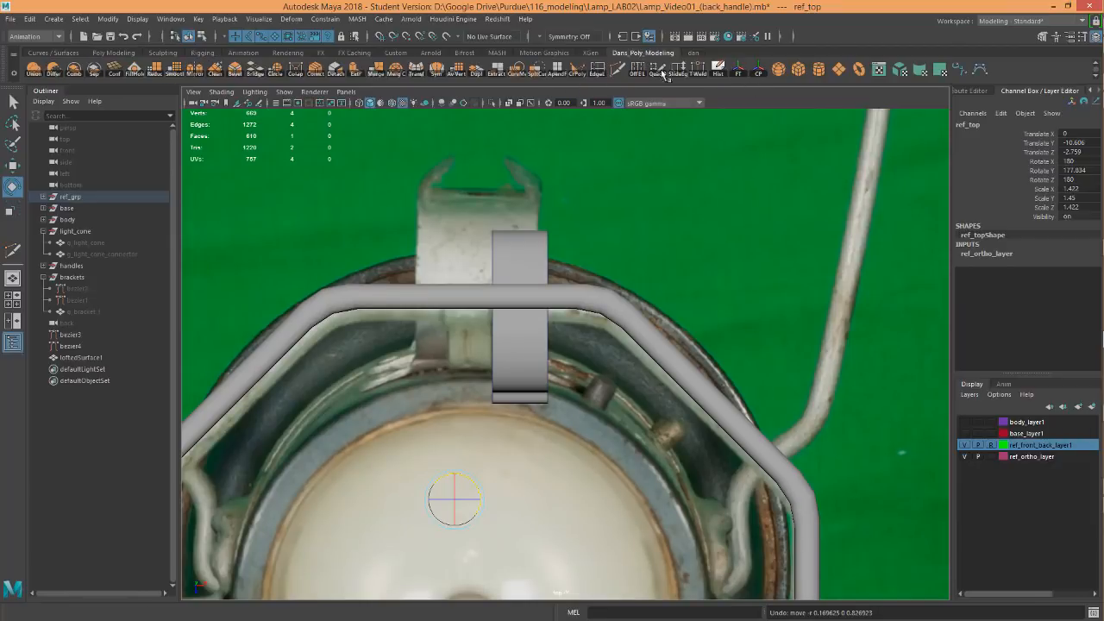
{"action": "left_click", "coordinate": [739, 70]}
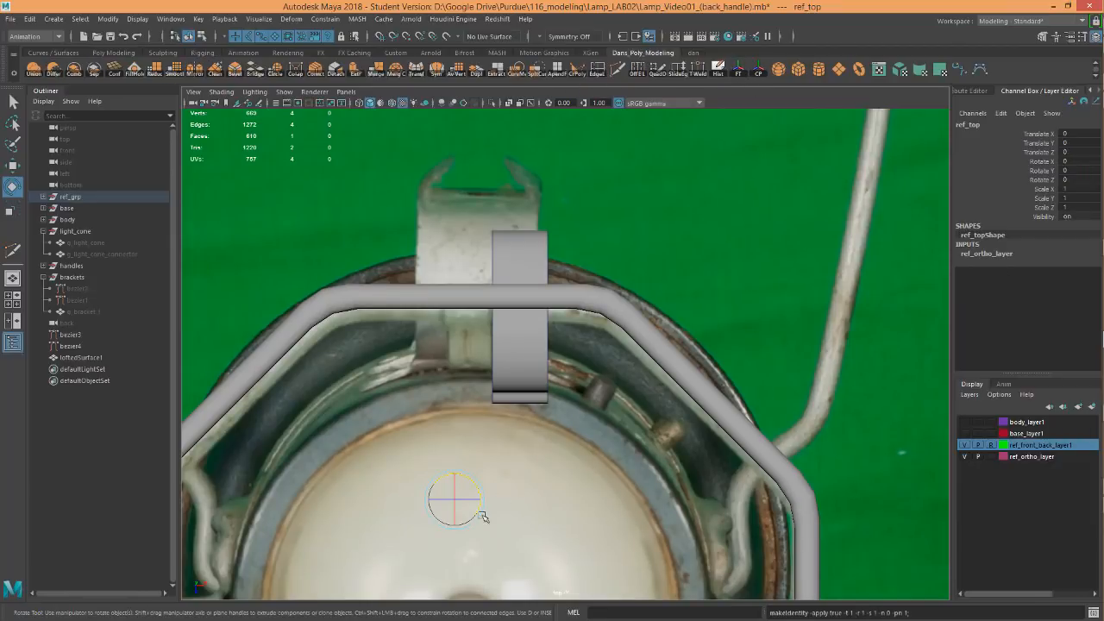
{"action": "key", "text": "w"}
{"action": "mouse_move", "coordinate": [476, 523]}
{"action": "left_mouse_down"}
{"action": "mouse_move", "coordinate": [483, 562]}
{"action": "mouse_move", "coordinate": [486, 526]}
{"action": "mouse_move", "coordinate": [472, 521]}
{"action": "left_mouse_up"}
{"action": "key", "text": "e"}
{"action": "key", "text": "w"}
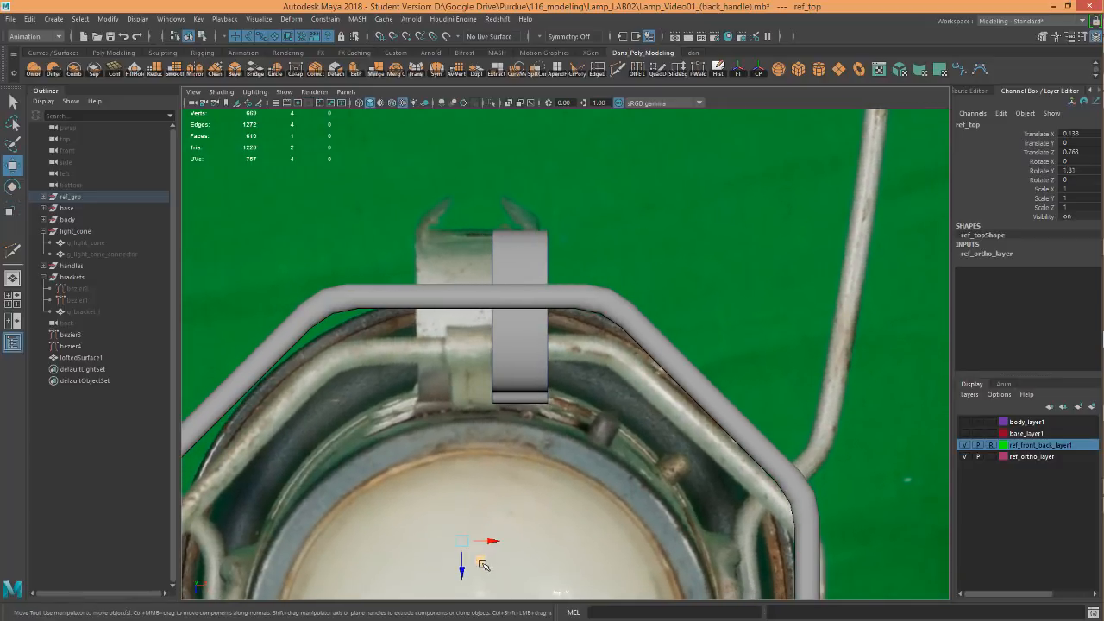
Shift the ref_top image plane to about 0.34 in X and 0.82 in Z, and enable X-Ray shading in the top view
{"action": "left_click_drag", "start_coordinate": [482, 563], "coordinate": [492, 566]}
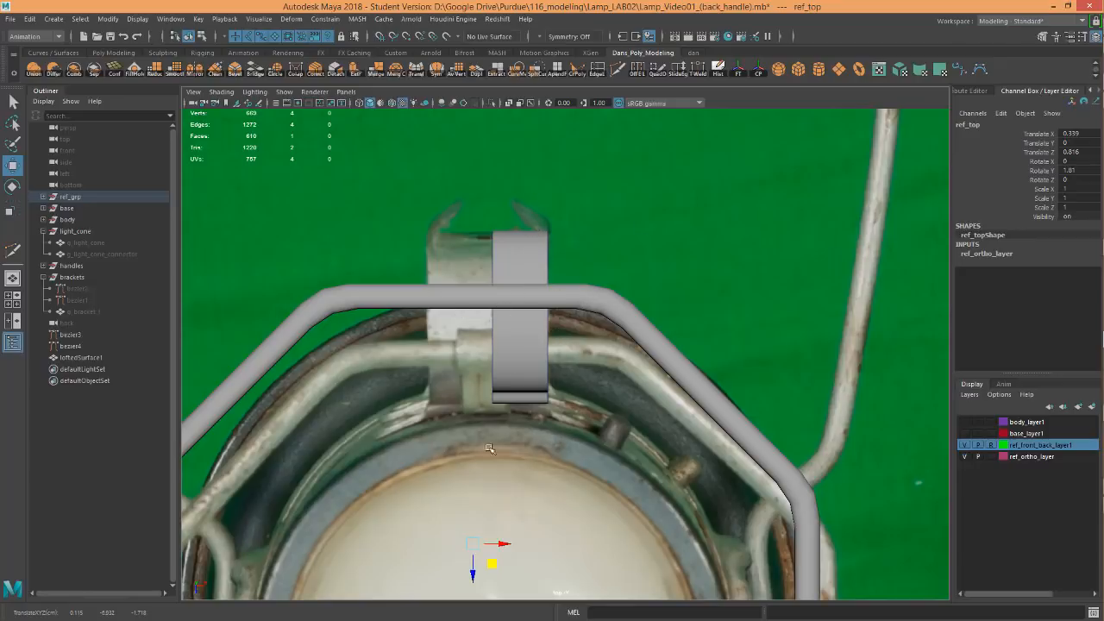
{"action": "left_click", "coordinate": [527, 329]}
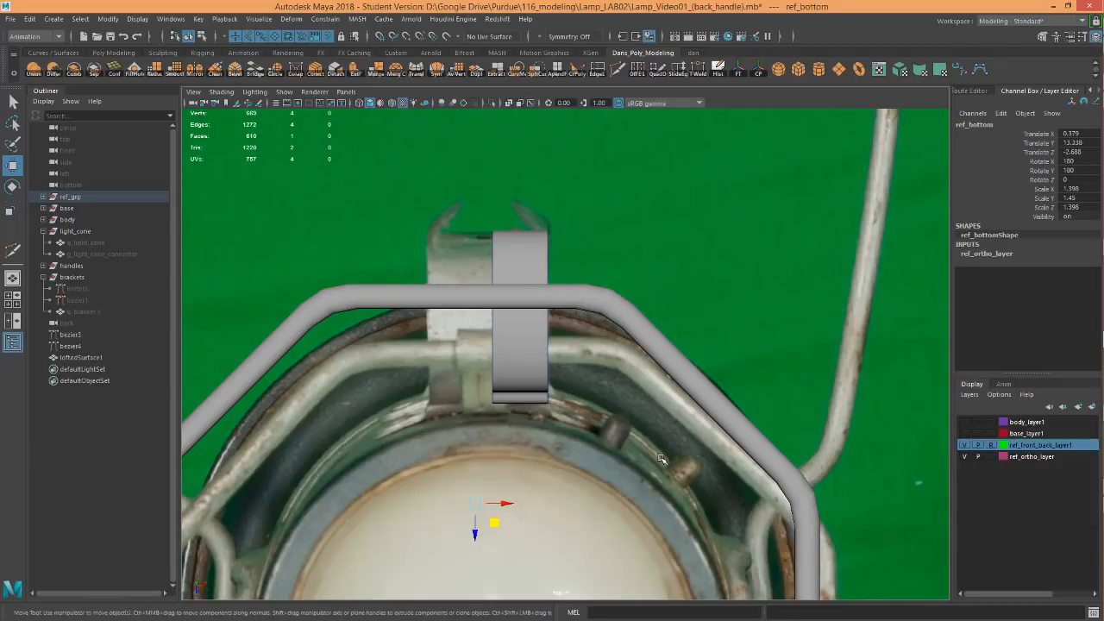
{"action": "left_click", "coordinate": [221, 91]}
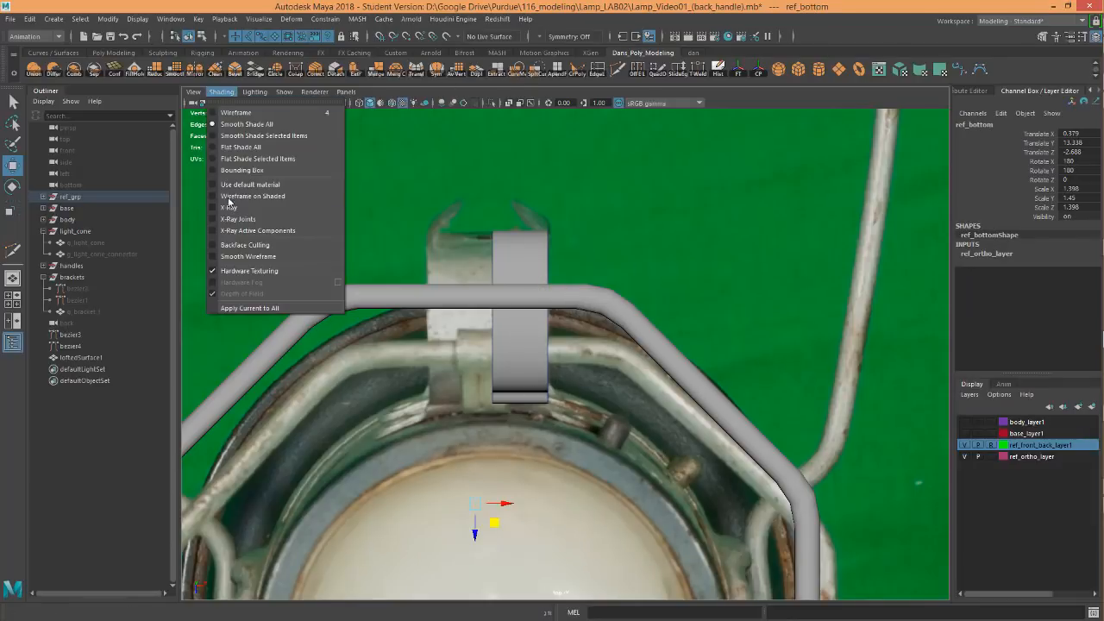
{"action": "left_click", "coordinate": [214, 208]}
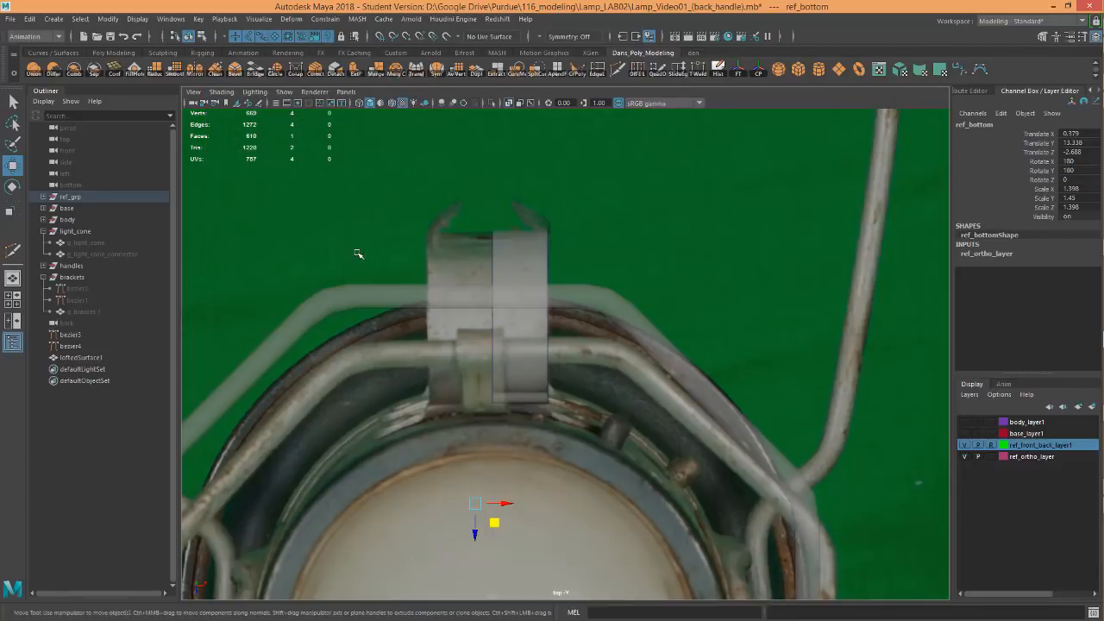
Select the lofted handle strip in the perspective view and switch it to vertex editing with the flange vertices active
{"action": "key", "text": "space"}
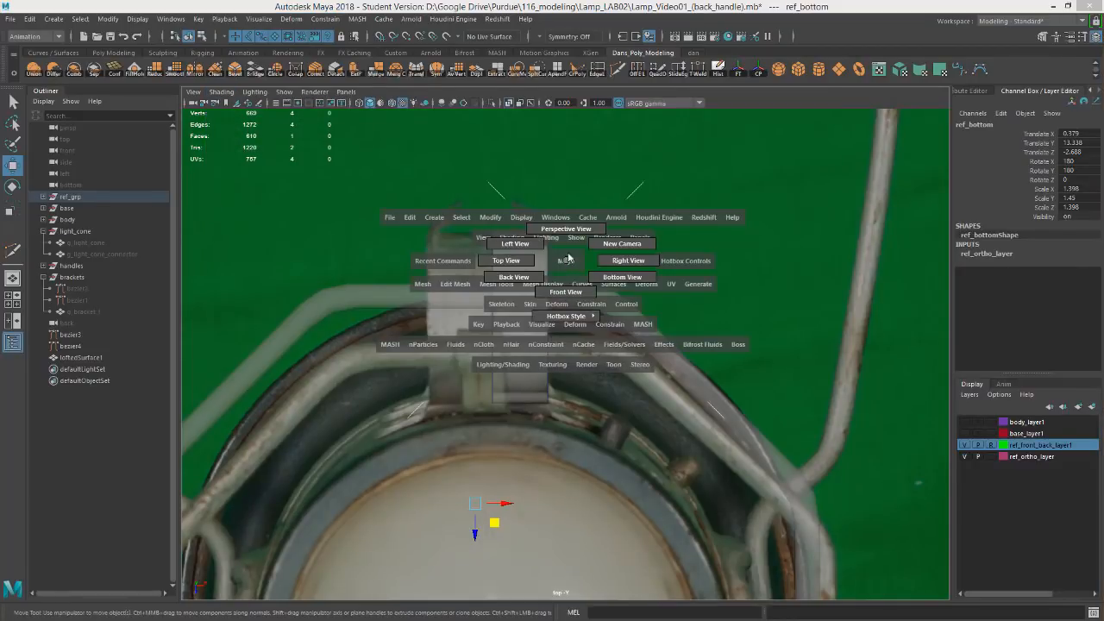
{"action": "left_click_drag", "start_coordinate": [569, 264], "coordinate": [569, 234]}
{"action": "left_click_drag", "start_coordinate": [576, 280], "coordinate": [565, 312], "text": "alt"}
{"action": "middle_click_drag", "start_coordinate": [542, 185], "coordinate": [527, 338], "text": "alt"}
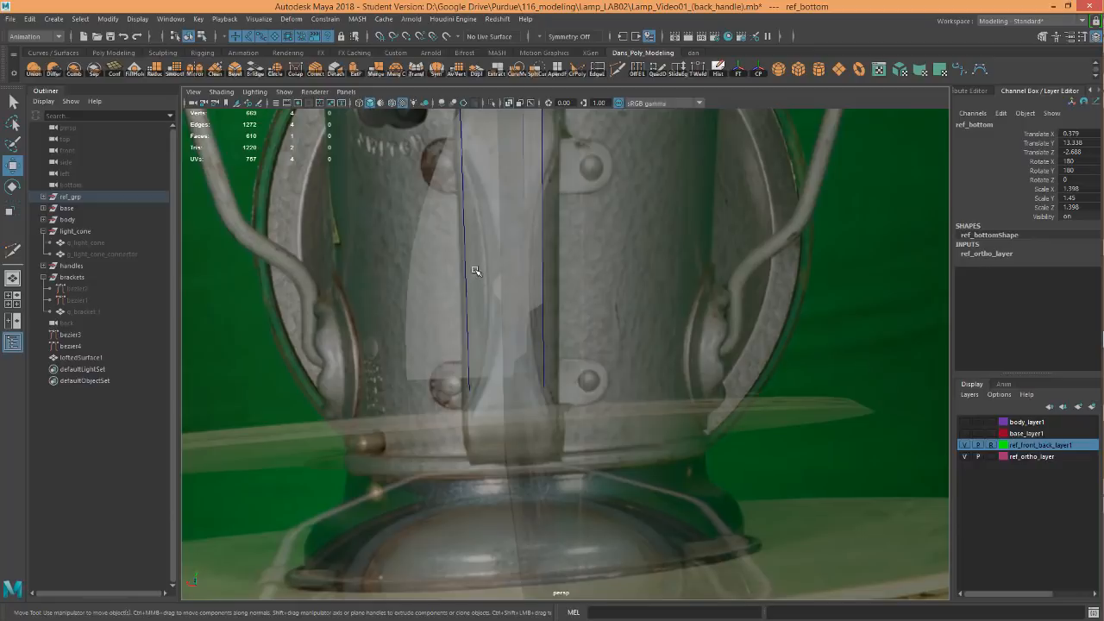
{"action": "left_click_drag", "start_coordinate": [477, 272], "coordinate": [473, 290], "text": "alt"}
{"action": "left_click", "coordinate": [455, 286]}
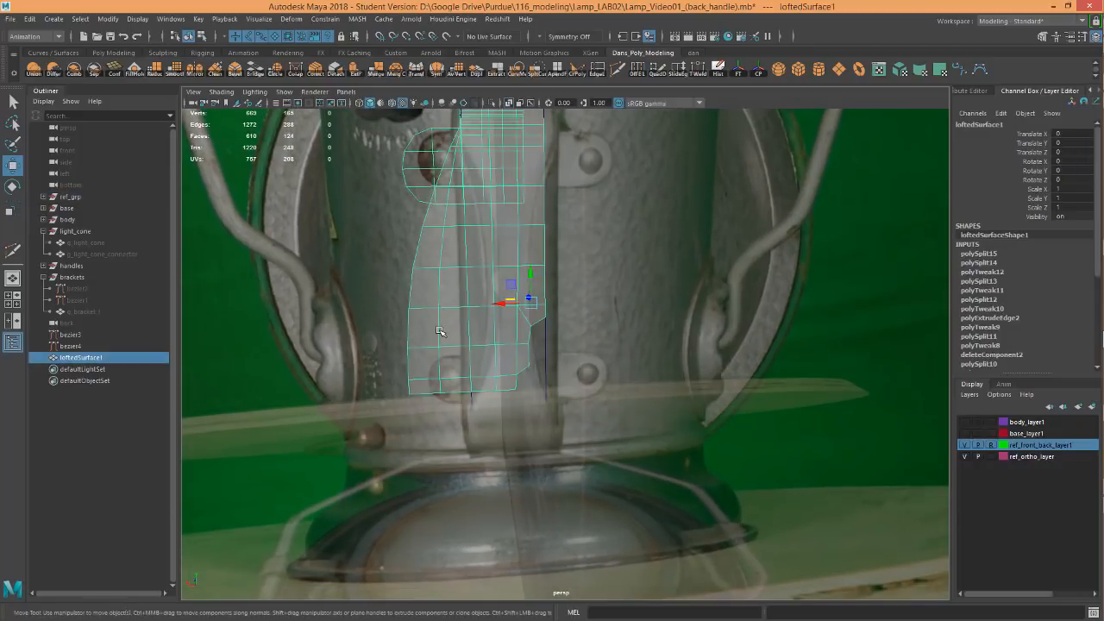
{"action": "key", "text": "F9"}
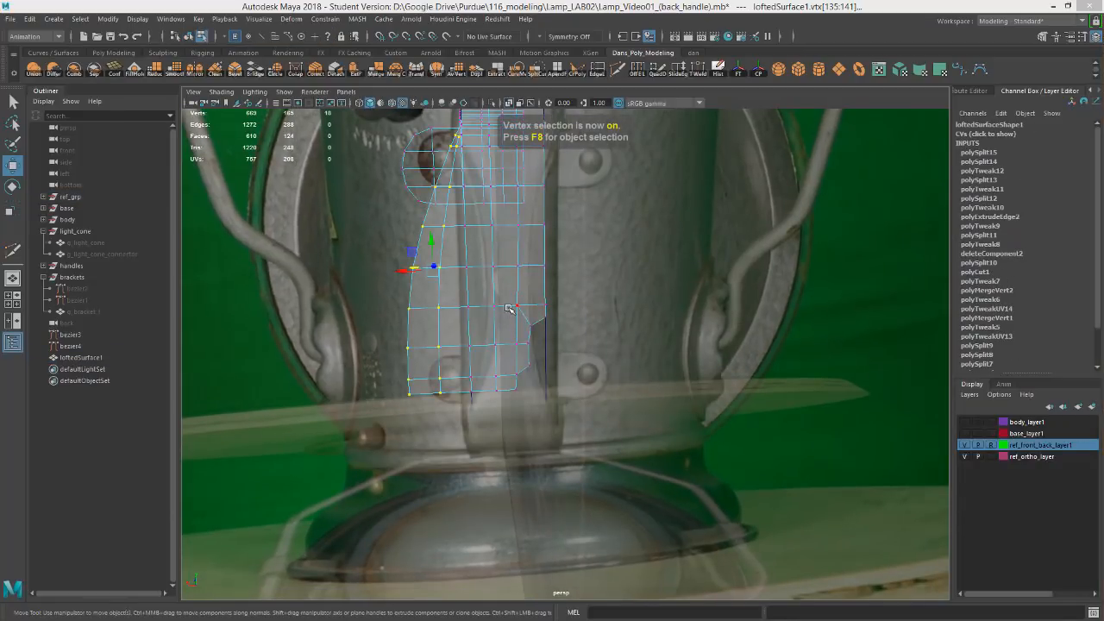
In the top view, move the flange vertices' pivot along X to near the strip's outer corner
{"action": "key", "text": "space"}
{"action": "left_click_drag", "start_coordinate": [509, 312], "coordinate": [453, 308]}
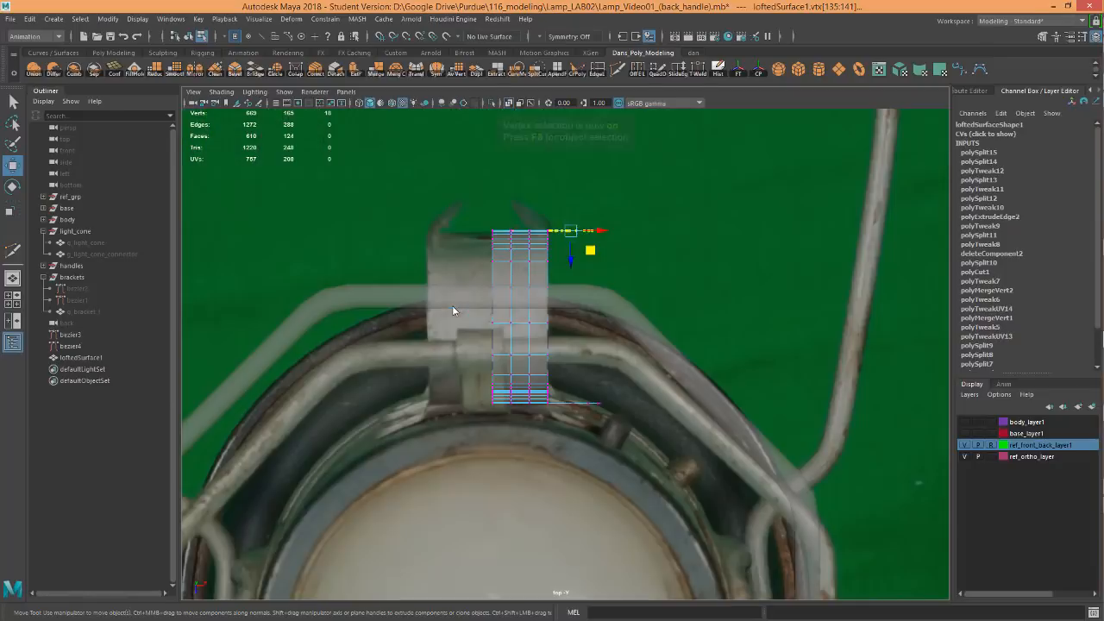
{"action": "middle_click_drag", "start_coordinate": [560, 333], "coordinate": [542, 431], "text": "alt"}
{"action": "right_click_drag", "start_coordinate": [524, 378], "coordinate": [641, 360], "text": "alt"}
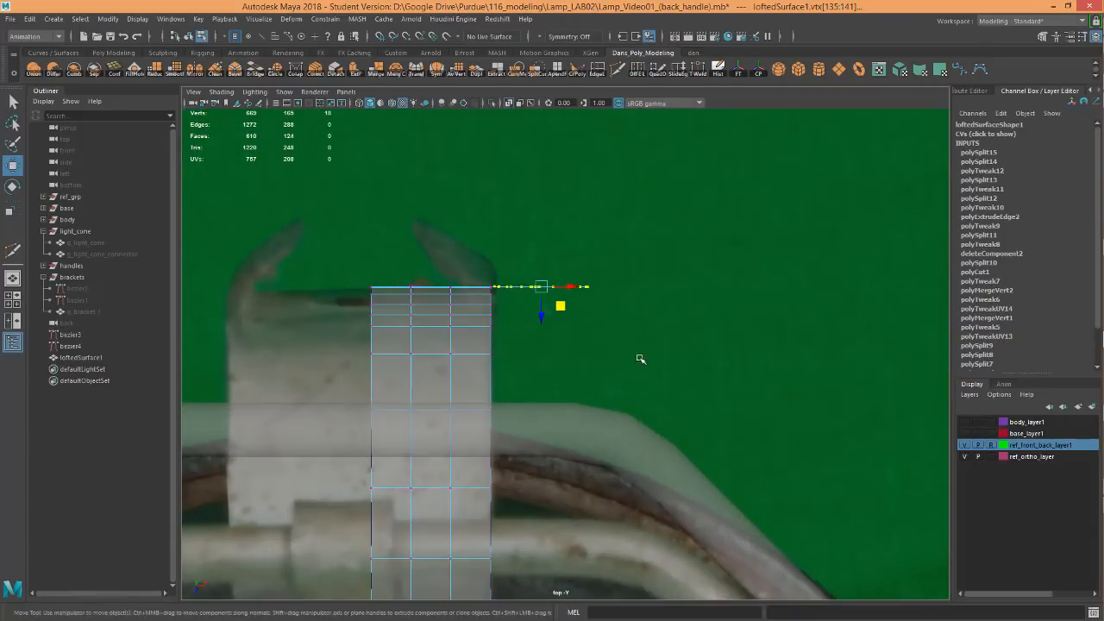
{"action": "right_click_drag", "start_coordinate": [462, 378], "coordinate": [486, 377], "text": "alt"}
{"action": "middle_click_drag", "start_coordinate": [481, 316], "coordinate": [564, 340], "text": "alt"}
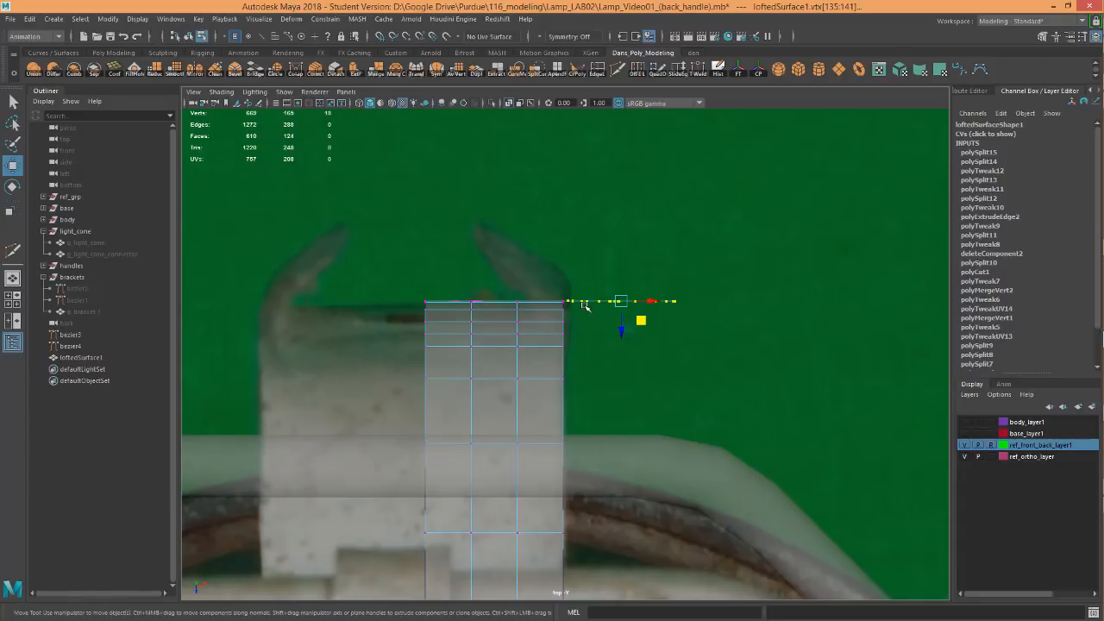
{"action": "right_click_drag", "start_coordinate": [568, 338], "coordinate": [804, 348], "text": "alt"}
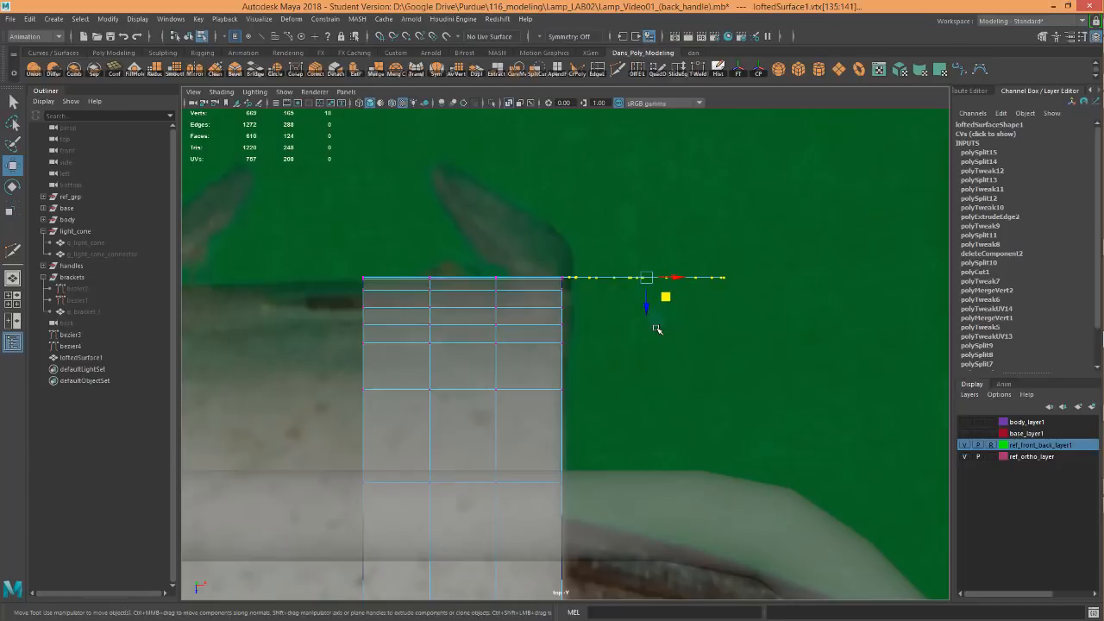
{"action": "key", "text": "d"}
{"action": "left_click_drag", "start_coordinate": [681, 278], "coordinate": [597, 279]}
Snap the flange vertices' pivot exactly onto the strip's corner vertex and leave pivot editing
{"action": "right_click_drag", "start_coordinate": [628, 346], "coordinate": [1018, 367], "text": "alt"}
{"action": "middle_click_drag", "start_coordinate": [712, 283], "coordinate": [717, 416], "text": "alt"}
{"action": "right_click_drag", "start_coordinate": [717, 416], "coordinate": [854, 409], "text": "alt"}
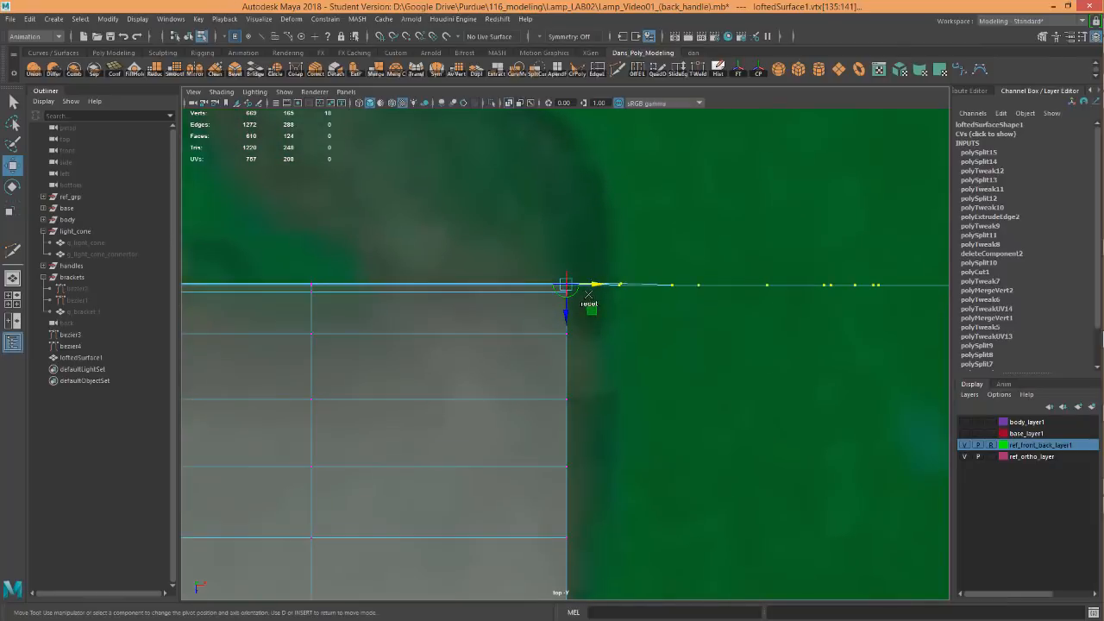
{"action": "left_click", "coordinate": [598, 285]}
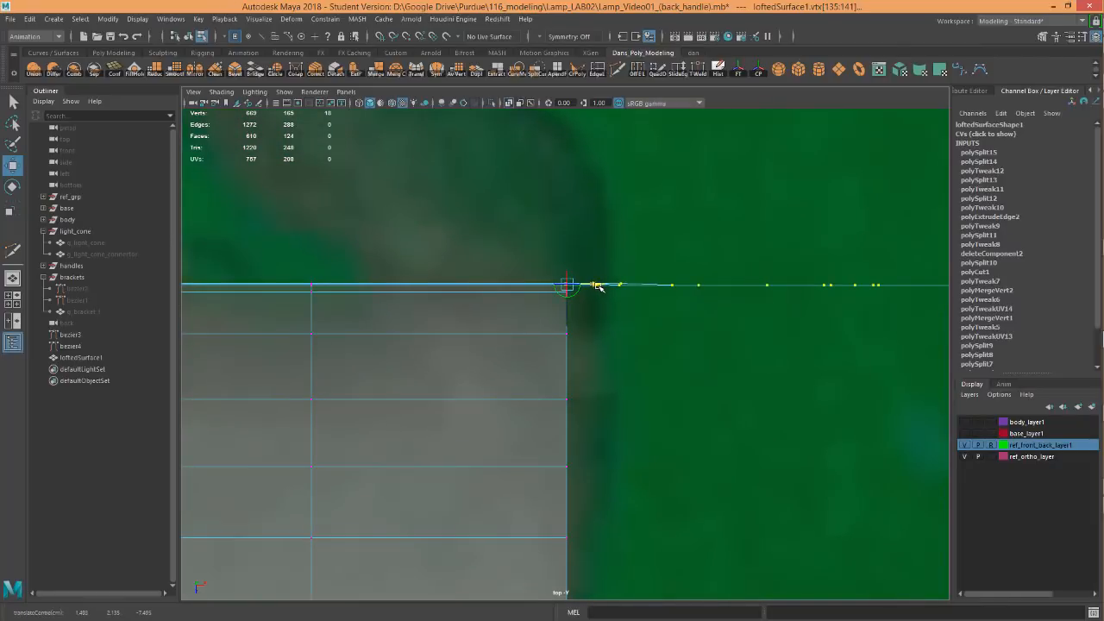
{"action": "key", "text": "v"}
{"action": "left_click_drag", "start_coordinate": [600, 285], "coordinate": [566, 284]}
{"action": "right_click_drag", "start_coordinate": [744, 415], "coordinate": [705, 414], "text": "alt"}
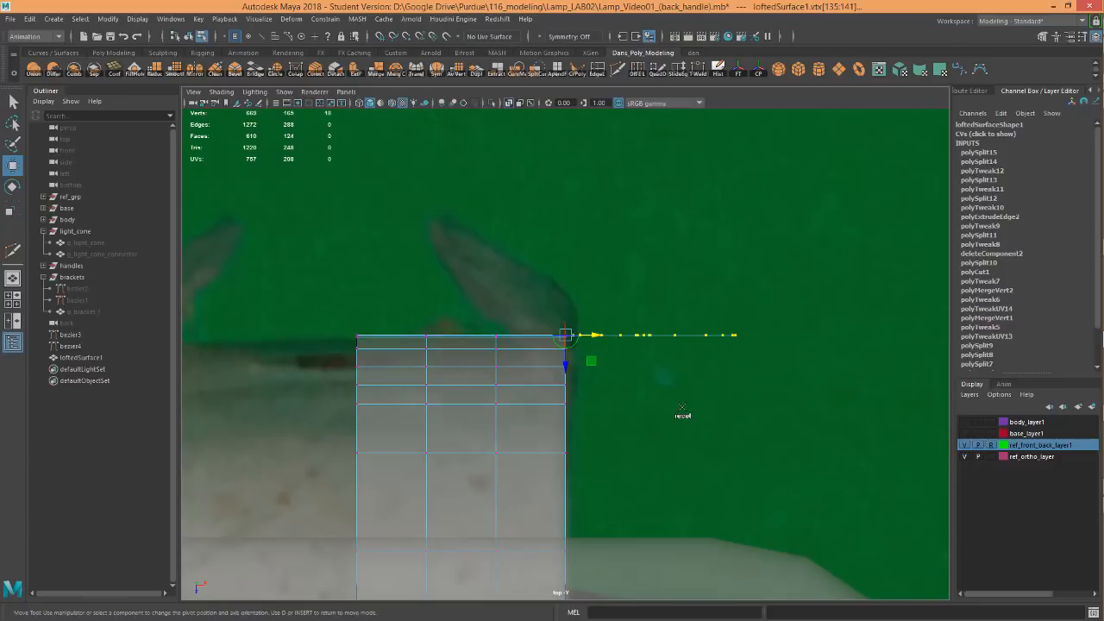
{"action": "key", "text": "Insert"}
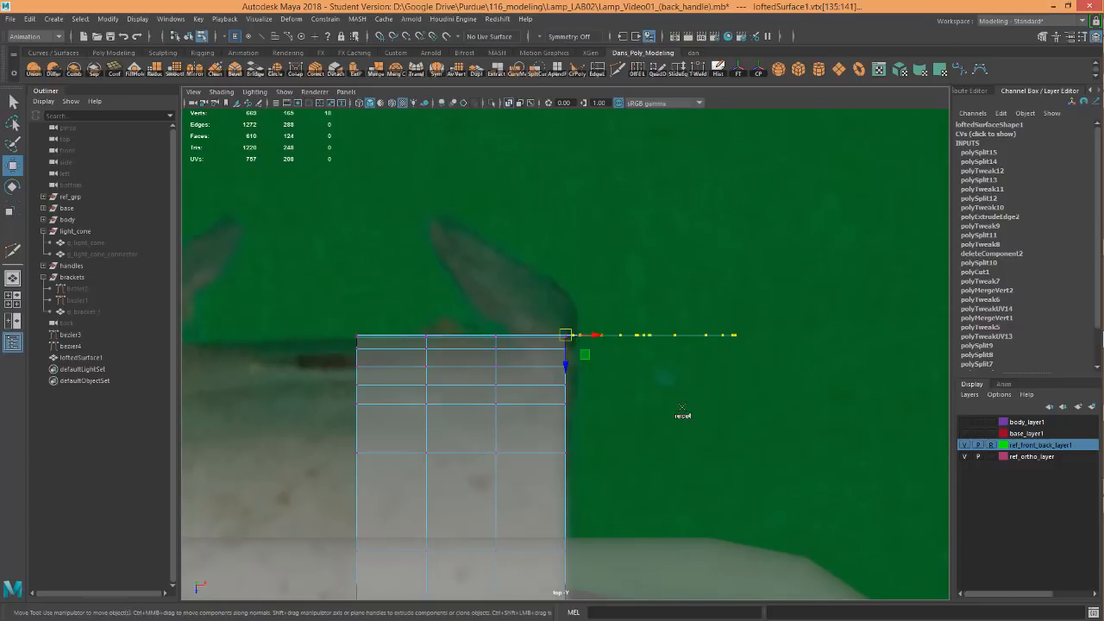
Rotate the flange vertices about the corner pivot so the flange folds inward along the lip in the top reference image
{"action": "key", "text": "e"}
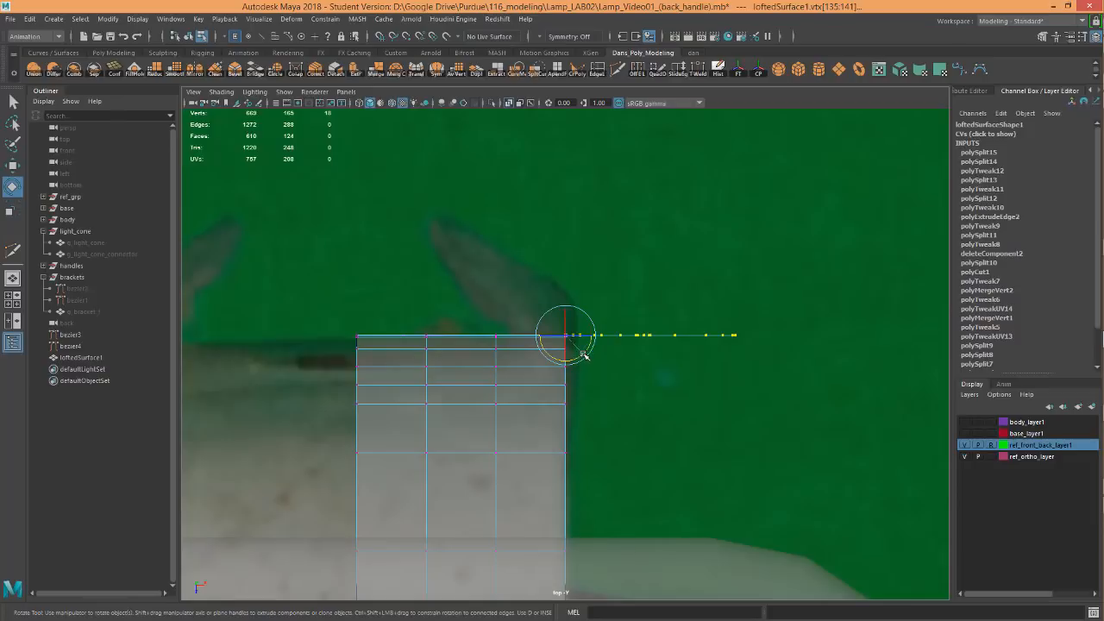
{"action": "left_click_drag", "start_coordinate": [583, 355], "coordinate": [566, 306]}
{"action": "key", "text": "space"}
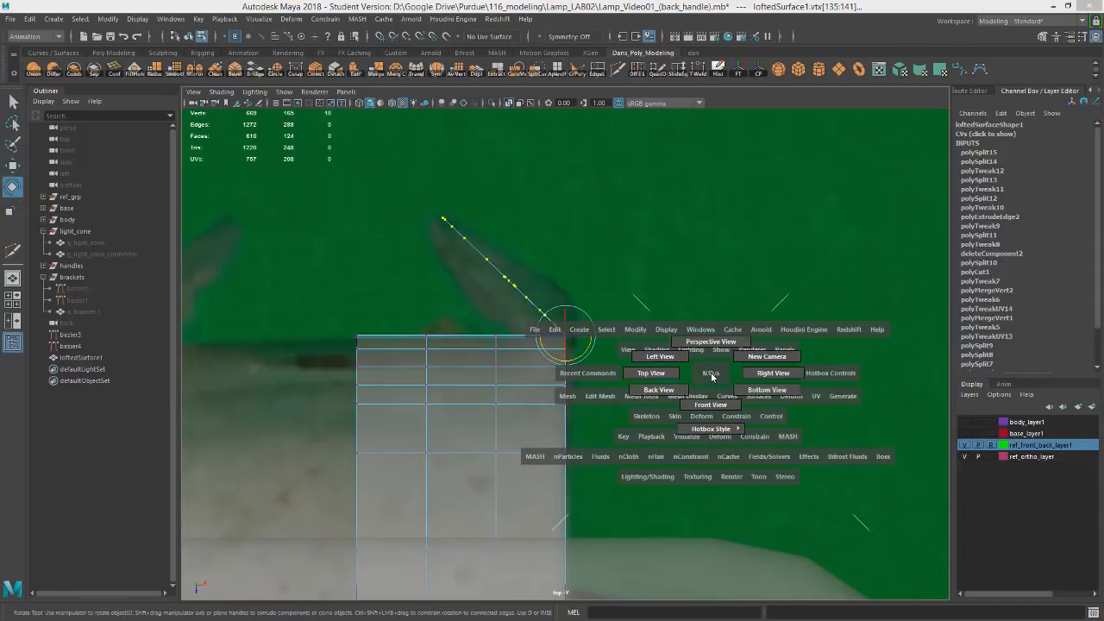
{"action": "left_click_drag", "start_coordinate": [717, 350], "coordinate": [722, 404]}
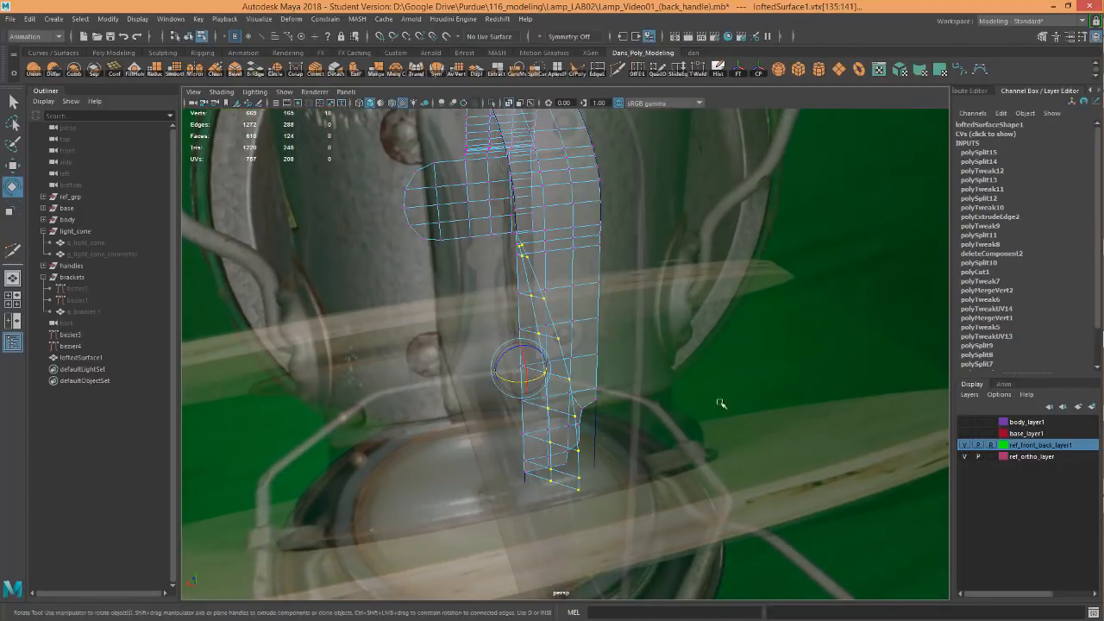
Fine-tune the flange vertices' rotation in the perspective view and return the lofted strip to object selection
{"action": "left_click_drag", "start_coordinate": [536, 380], "coordinate": [533, 379]}
{"action": "mouse_move", "coordinate": [616, 388]}
{"action": "left_mouse_down", "text": "alt"}
{"action": "mouse_move", "coordinate": [575, 397]}
{"action": "mouse_move", "coordinate": [572, 384]}
{"action": "mouse_move", "coordinate": [594, 387]}
{"action": "left_mouse_up", "text": "alt"}
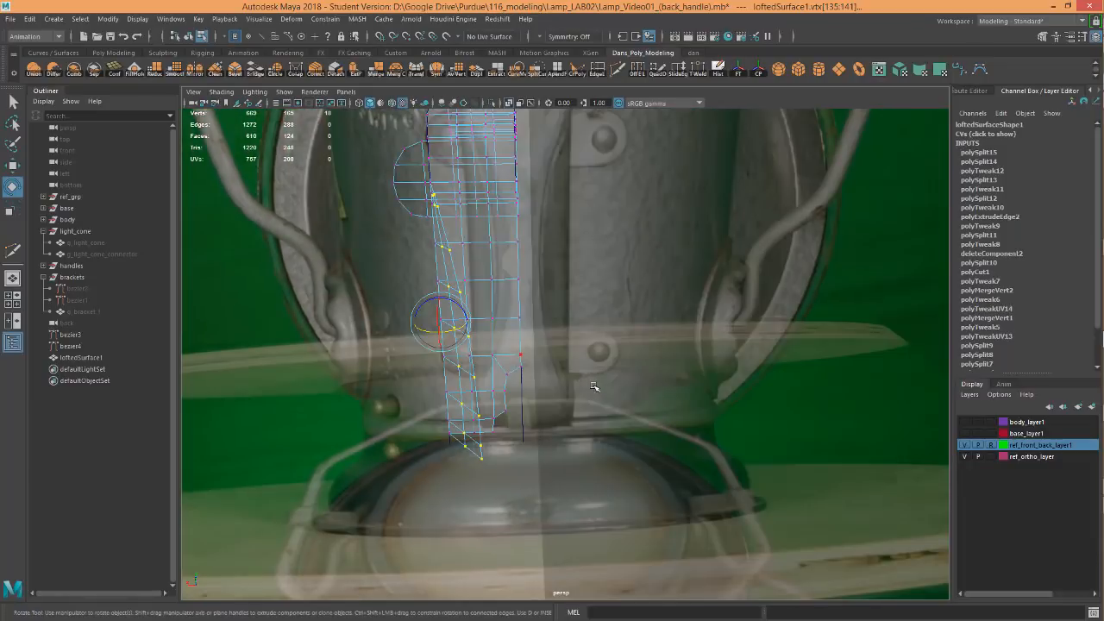
{"action": "left_click_drag", "start_coordinate": [443, 333], "coordinate": [446, 331]}
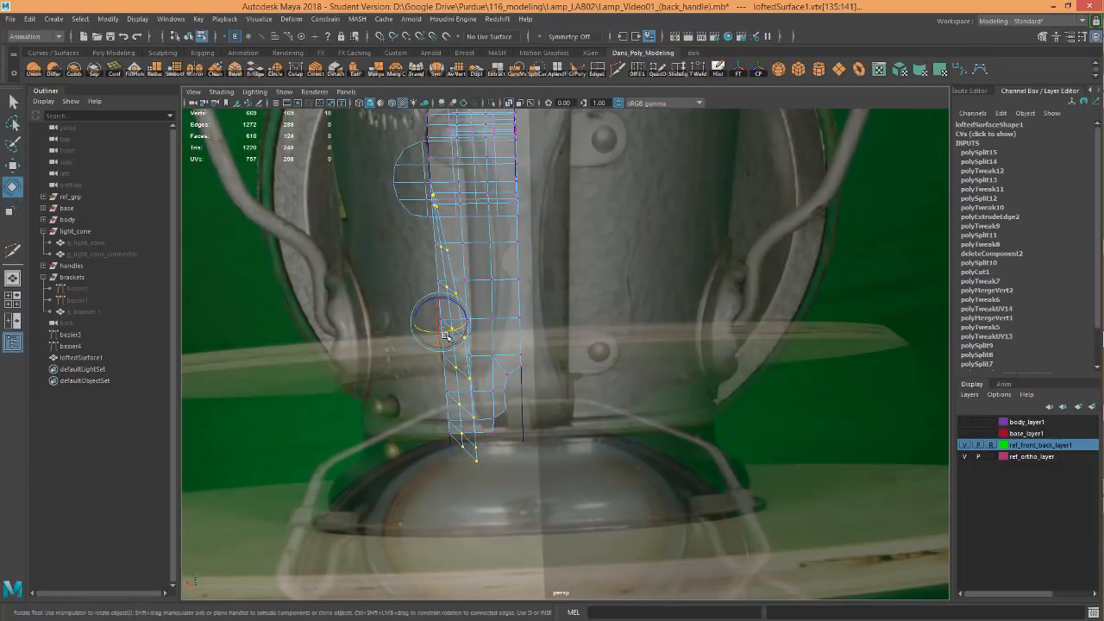
{"action": "left_click_drag", "start_coordinate": [576, 343], "coordinate": [624, 414], "text": "alt"}
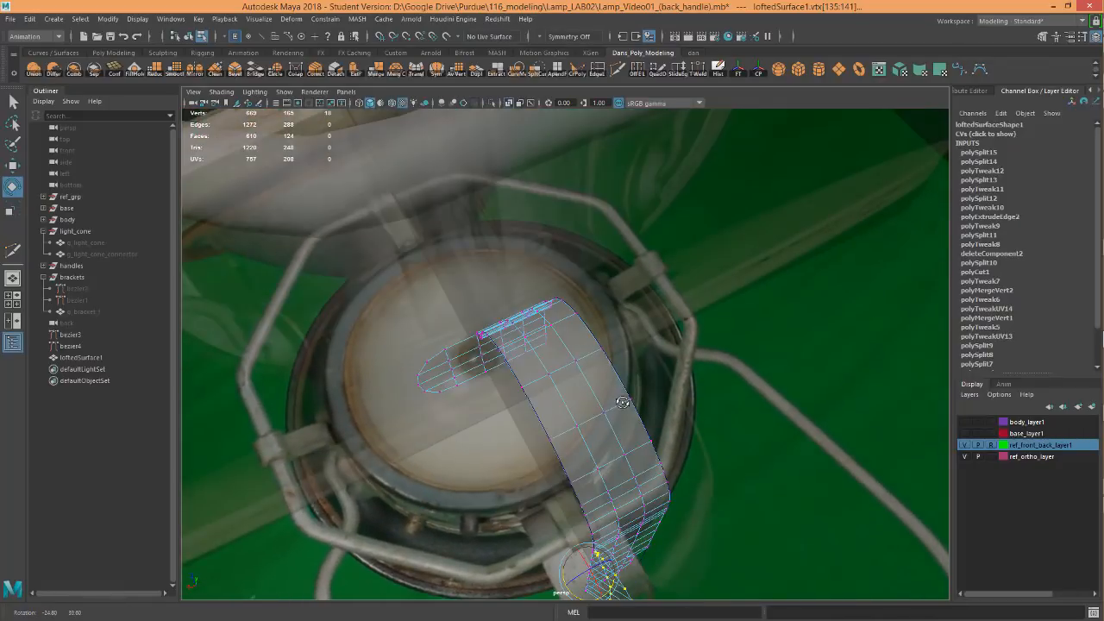
{"action": "left_click_drag", "start_coordinate": [667, 466], "coordinate": [661, 394], "text": "alt"}
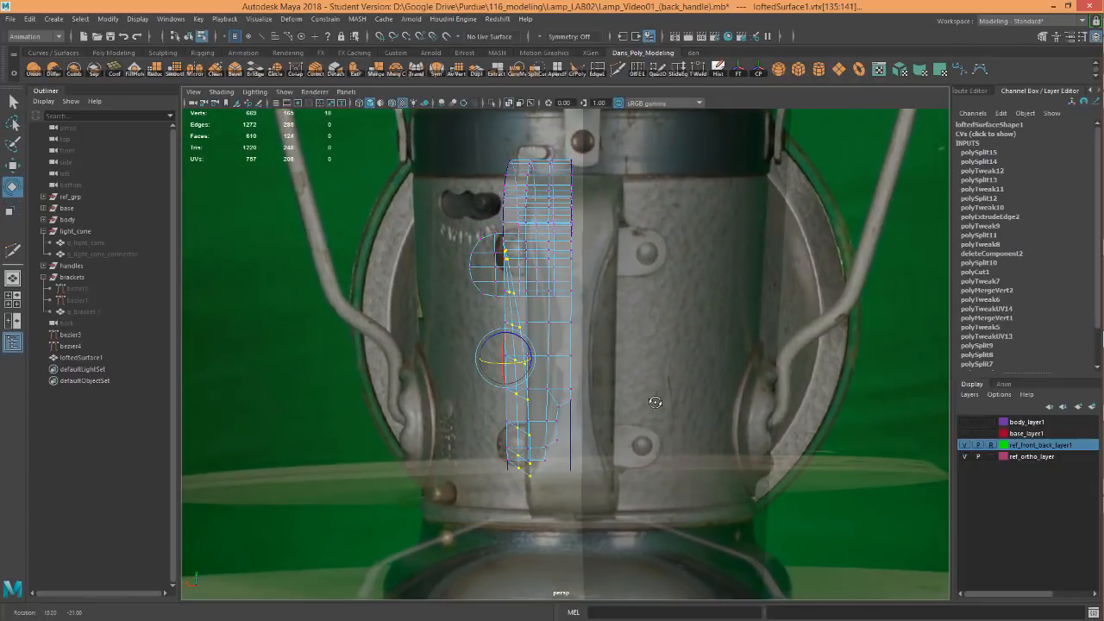
{"action": "right_click_drag", "start_coordinate": [552, 247], "coordinate": [587, 231]}
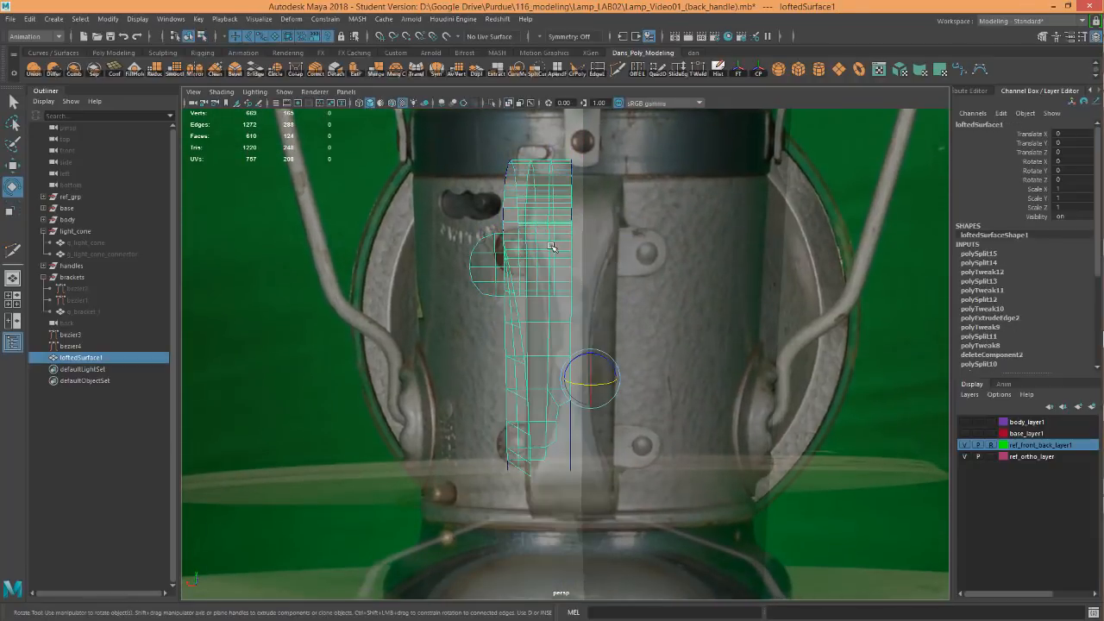
{"action": "left_click_drag", "start_coordinate": [675, 346], "coordinate": [707, 354], "text": "alt"}
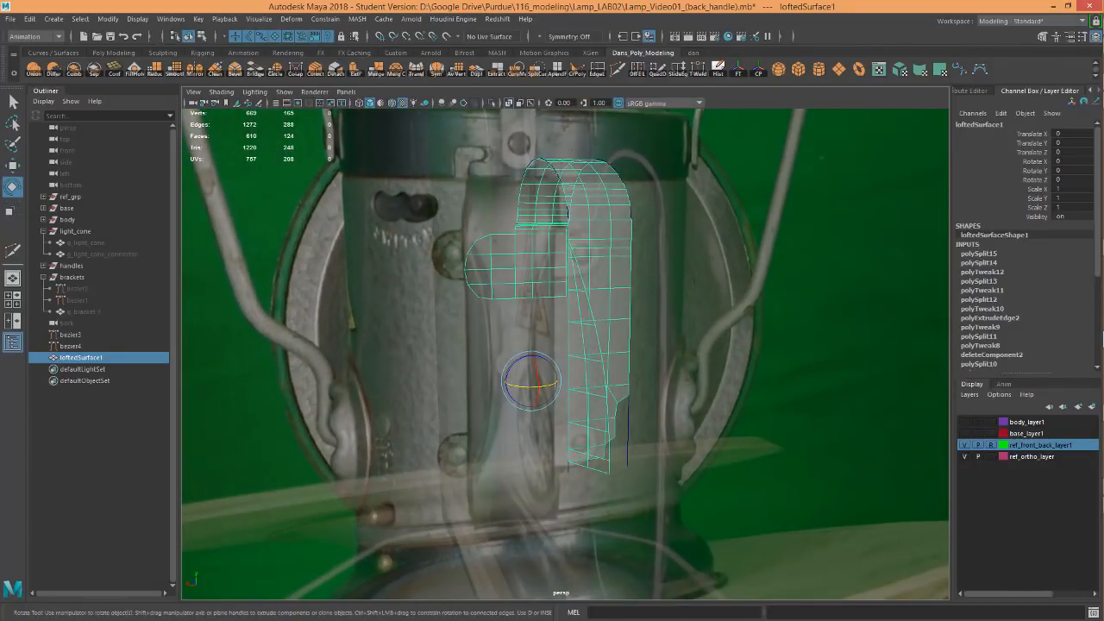